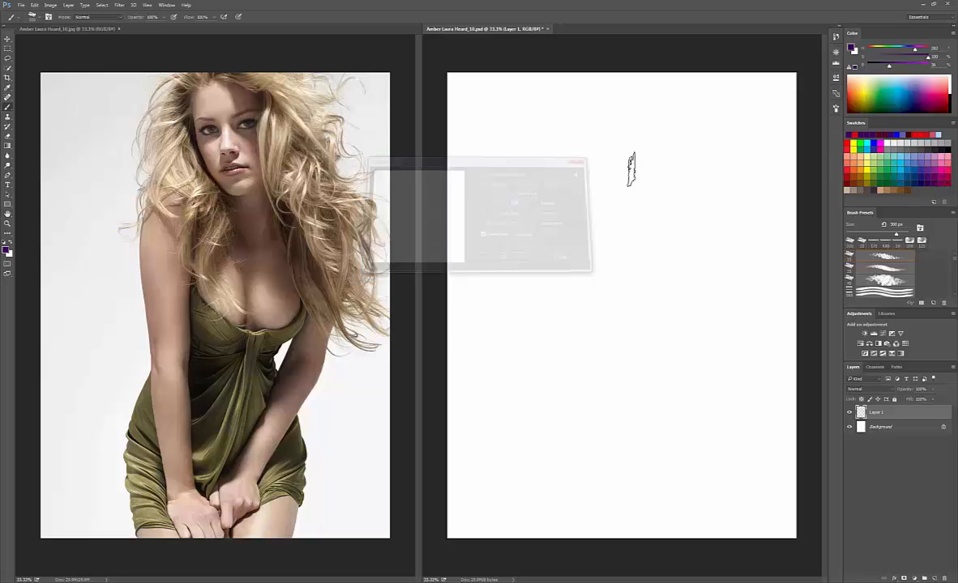
Step: Try a thin 50 px brush preset with a purple zigzag stroke on the blank layer
mouse_move(560, 217)
left_mouse_down()
mouse_move(632, 235)
mouse_move(648, 316)
left_mouse_up()
key("ctrl+z")
right_click(613, 267)
left_click(816, 480)
left_click_drag(564, 263, 632, 351)
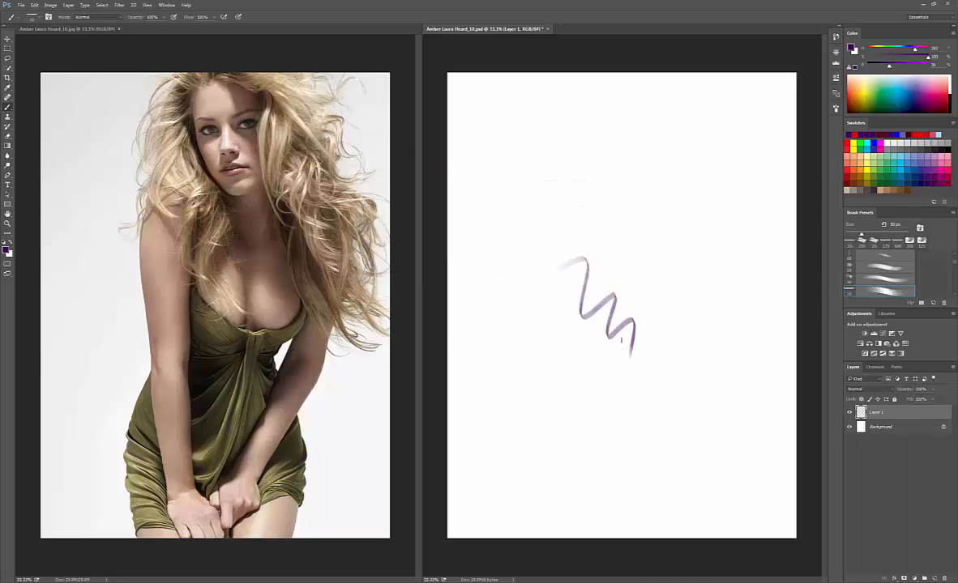
key("ctrl+z")
Step: Try a broad flat brush tip at 250 px with overlapping purple strokes in the canvas centre
left_click(836, 108)
left_click(783, 191)
left_click(779, 235)
left_click(835, 108)
left_click_drag(577, 243, 630, 305)
left_click_drag(606, 258, 640, 223)
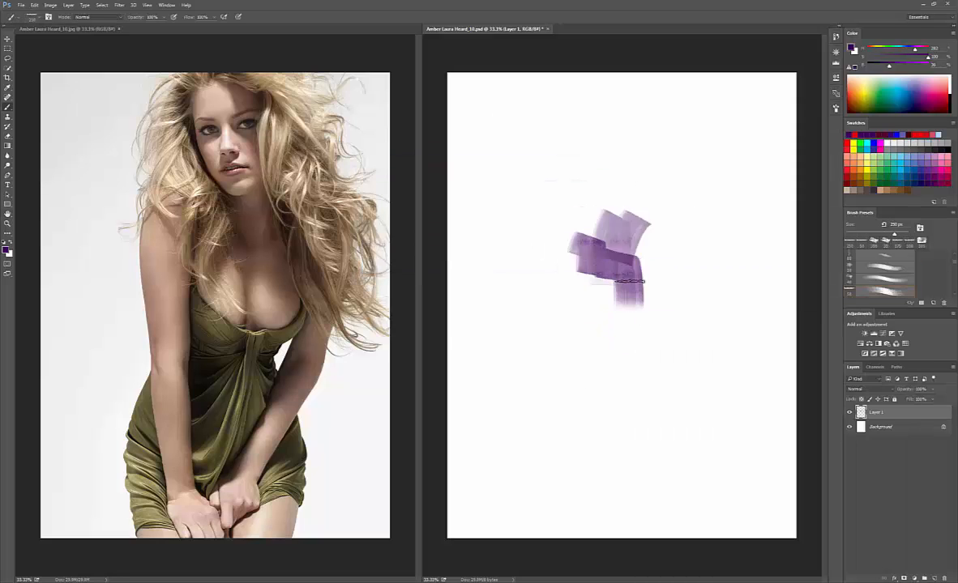
key("ctrl+z")
Step: Try another brush preset with a purple stroke and undo the remaining test marks
left_click(835, 108)
left_click(836, 108)
right_click(653, 263)
left_click(856, 459)
mouse_move(587, 244)
left_mouse_down()
mouse_move(609, 230)
mouse_move(627, 275)
left_mouse_up()
key("ctrl+z")
key("a")
key("b")
key("ctrl+alt+z")
key("ctrl+alt+z")
key("a")
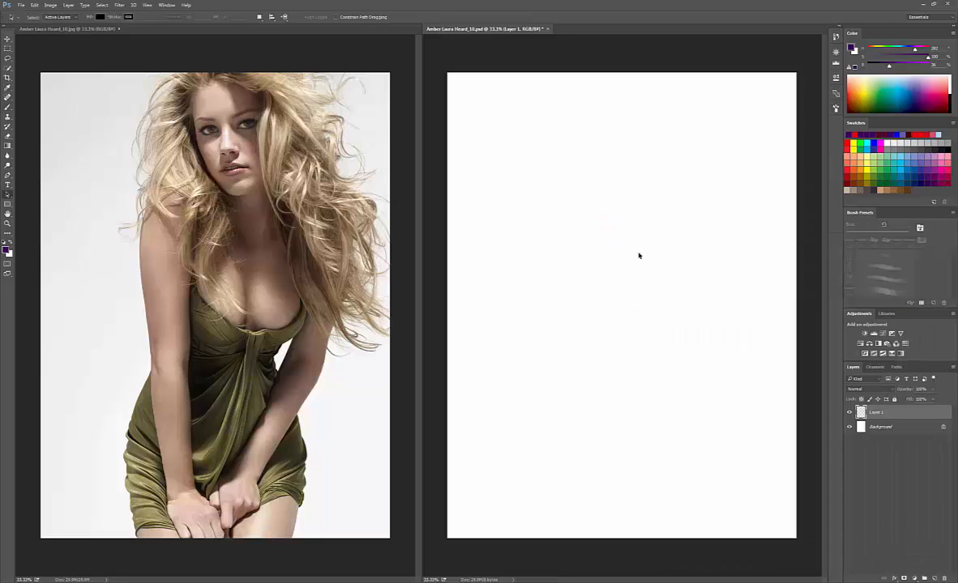
Step: Choose a green foreground colour and try a single stroke with the 125 px brush
left_click(889, 102)
left_click(953, 33)
left_click(654, 258)
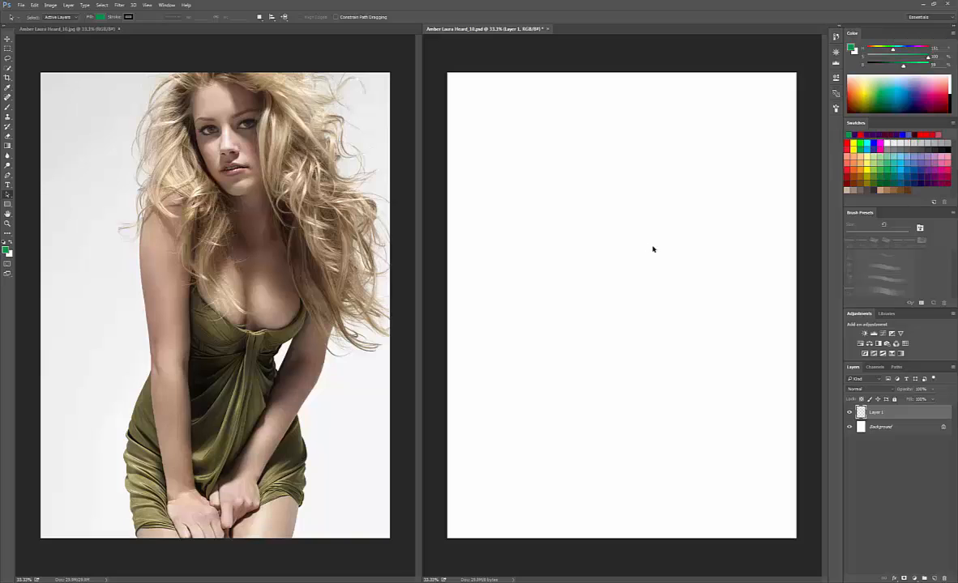
left_click(876, 94)
key("b")
left_click_drag(611, 260, 629, 321)
key("ctrl+z")
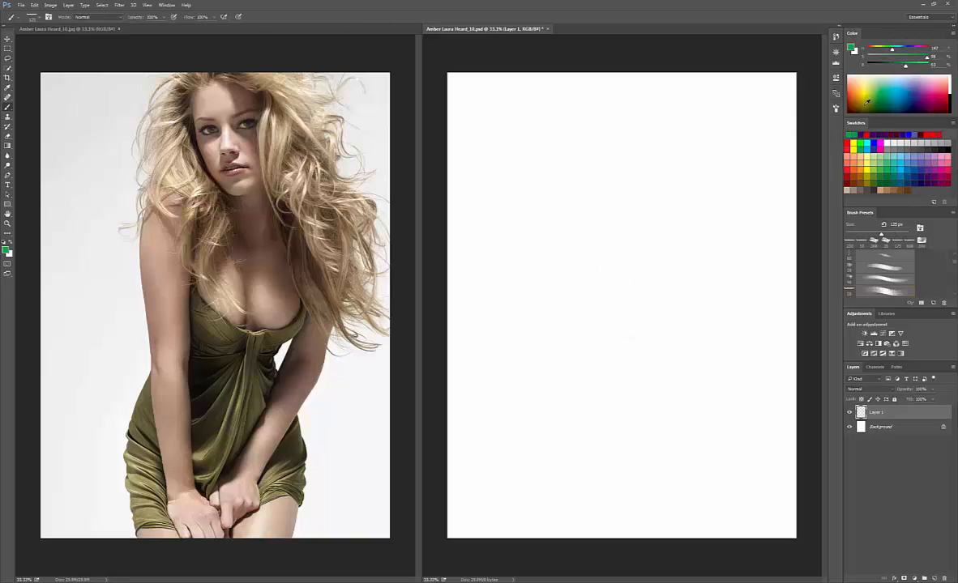
Step: Pick another green and try two strokes on the lower part of the canvas
left_click(876, 103)
left_click_drag(571, 308, 651, 369)
mouse_move(581, 372)
left_mouse_down()
mouse_move(574, 336)
mouse_move(633, 349)
left_mouse_up()
key("ctrl+alt+z")
key("ctrl+alt+z")
key("a")
Step: Swap the colours, choose a dark navy and try a short 50 px stroke
key("x")
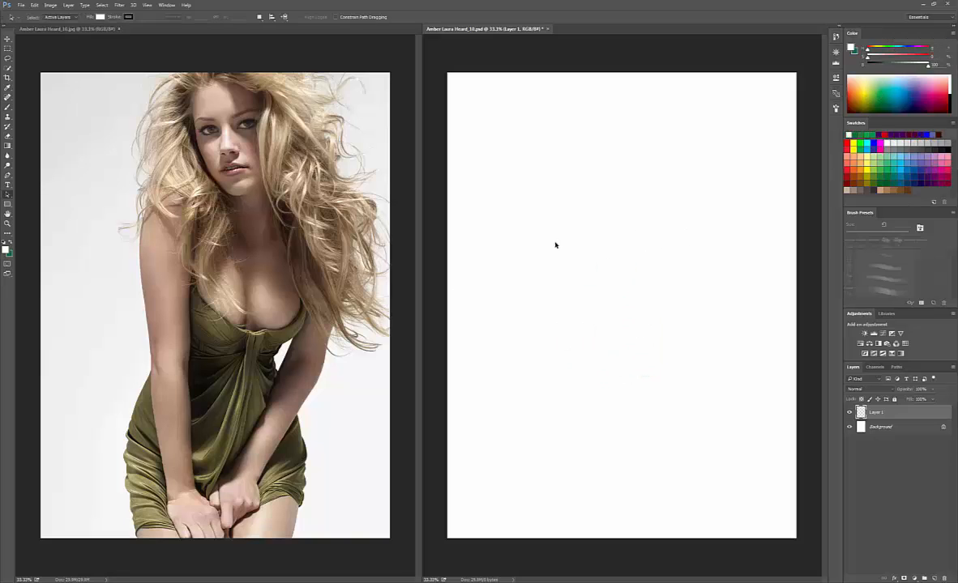
left_click(913, 107)
key("b")
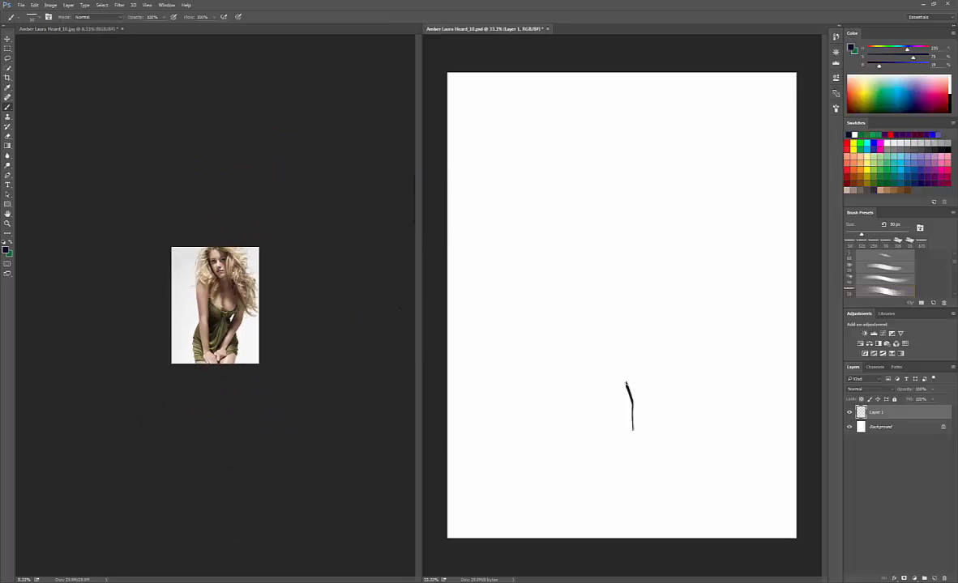
left_click_drag(632, 429, 627, 384)
key("ctrl+z")
Step: Switch the colour picker from HSB sliders to a colour square with a vertical hue strip
key("ctrl+minus")
key("ctrl+minus")
key("ctrl+minus")
key("ctrl+minus")
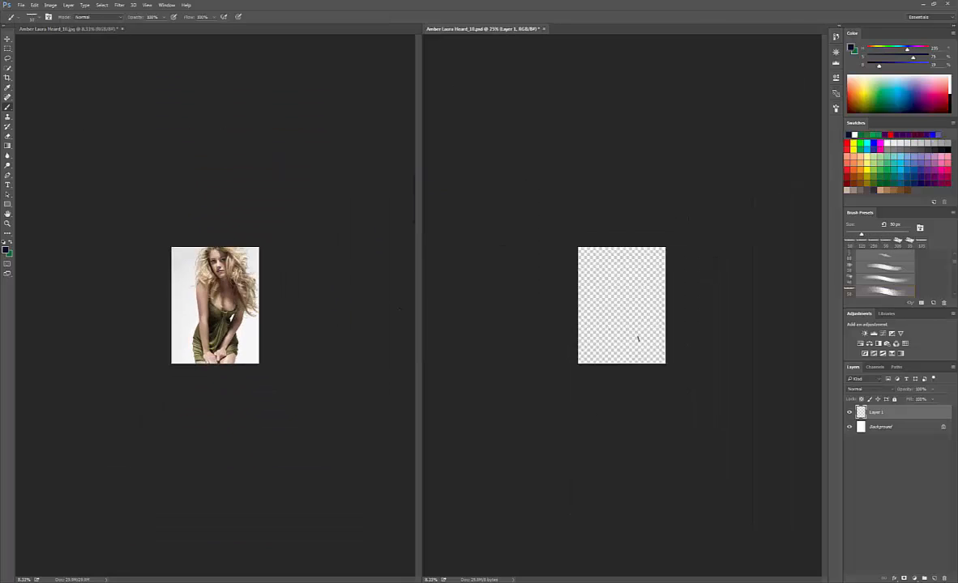
key("a")
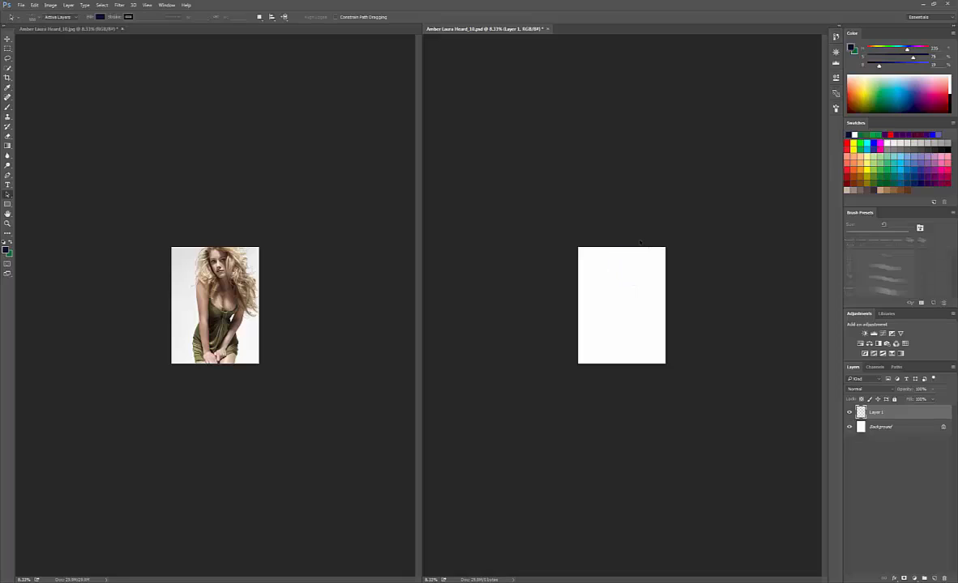
left_click(940, 89)
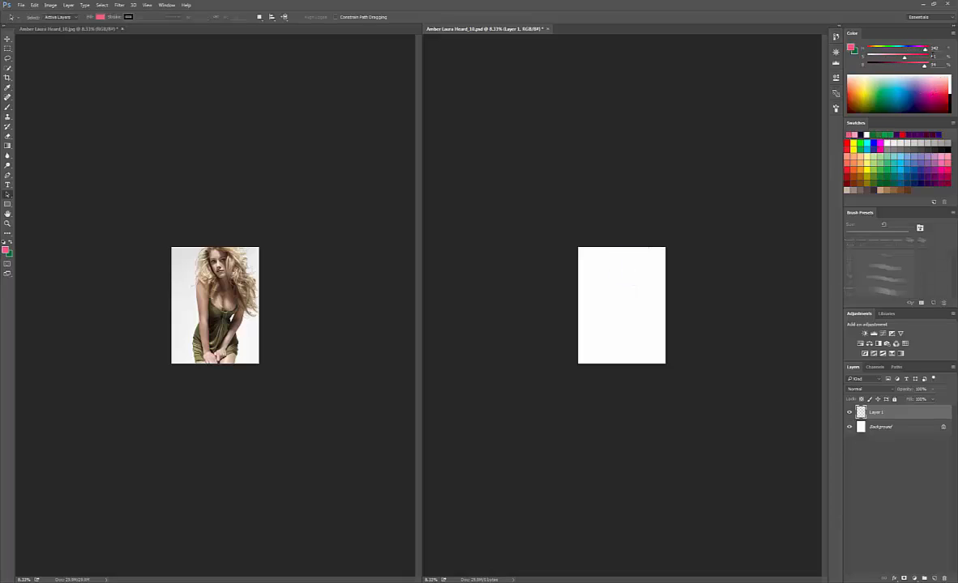
left_click(953, 33)
left_click(867, 58)
left_click(952, 33)
left_click(914, 40)
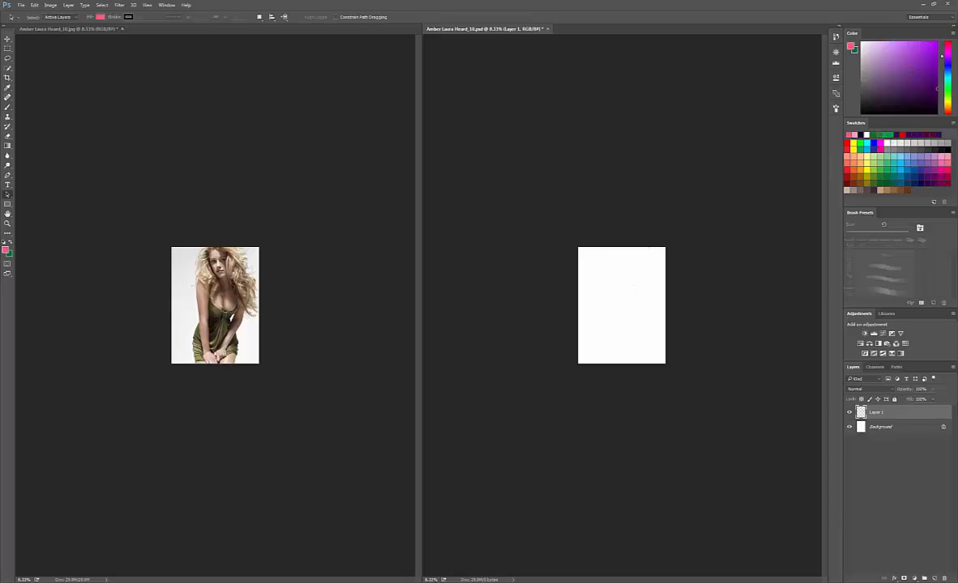
Step: Choose a muted tan and block in the figure's head and upper torso with a smaller brush
left_click(897, 69)
left_click(946, 103)
left_click(890, 65)
left_click(945, 107)
key("b")
key("bracketleft")
key("bracketleft")
key("bracketleft")
mouse_move(623, 278)
left_mouse_down()
mouse_move(619, 250)
mouse_move(616, 279)
mouse_move(630, 259)
left_mouse_up()
left_click_drag(620, 284, 629, 309)
Step: Try a different brush preset at a much smaller size on the figure
right_click(618, 284)
left_click(657, 282)
key("bracketleft")
key("bracketleft")
key("bracketleft")
key("bracketleft")
key("ctrl+z")
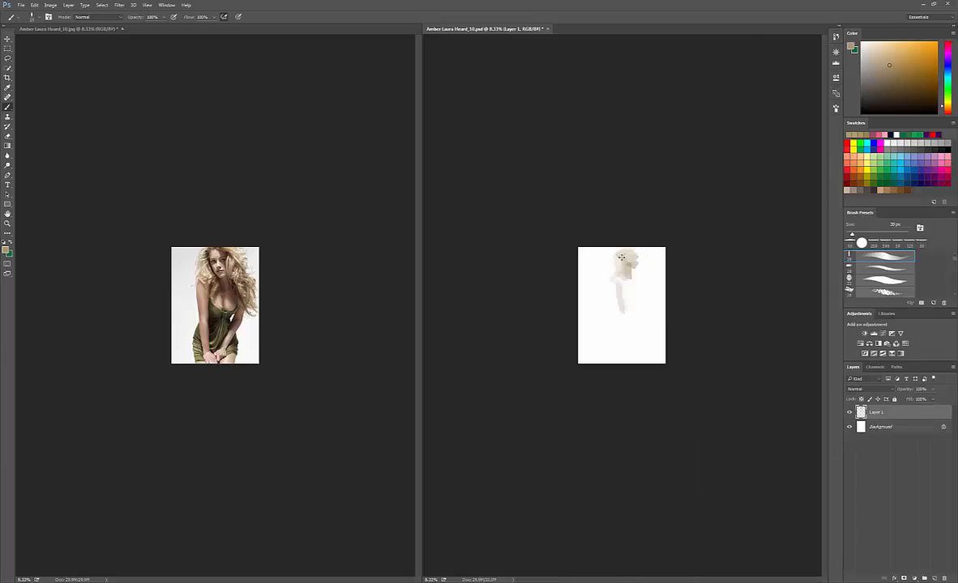
Step: Try a flat oval brush preset enlarged to 600 px on the figure's torso
right_click(636, 278)
double_click(798, 304)
key("bracketright")
key("bracketright")
key("bracketright")
key("bracketright")
key("bracketright")
key("bracketright")
key("bracketright")
key("bracketright")
key("bracketright")
key("bracketright")
key("bracketright")
key("bracketright")
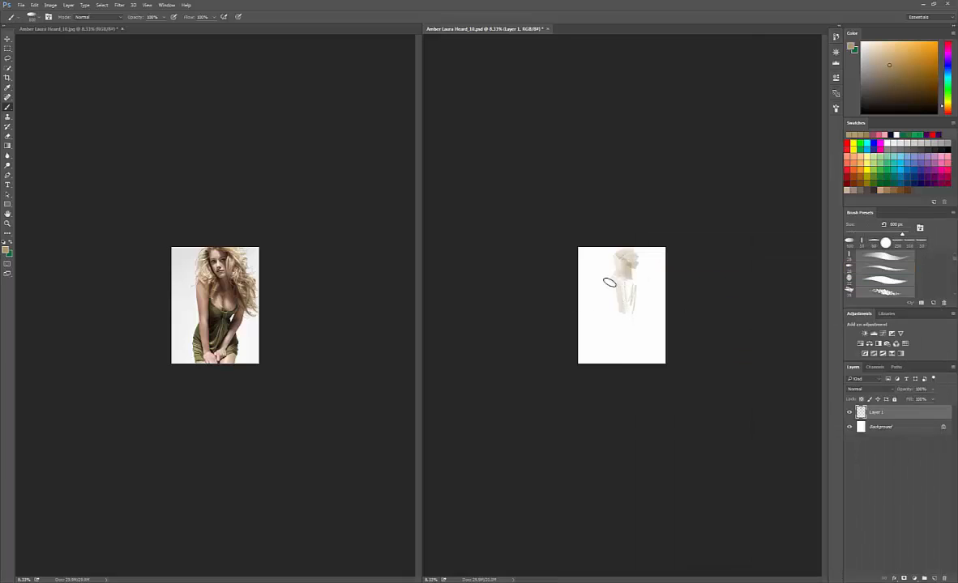
left_click_drag(610, 282, 624, 308)
key("ctrl+z")
Step: Try a tan stroke down the torso and undo the last strokes
right_click(628, 280)
mouse_move(624, 297)
left_mouse_down()
mouse_move(631, 314)
mouse_move(625, 307)
mouse_move(614, 332)
left_mouse_up()
key("ctrl+z")
key("ctrl+z")
key("ctrl+z")
Step: Enlarge the brush and block in the figure's torso, arm and hips in tan
key("bracketright")
key("bracketright")
mouse_move(627, 299)
left_mouse_down()
mouse_move(626, 316)
mouse_move(638, 303)
left_mouse_up()
scroll(630, 199, "up", 2)
scroll(631, 199, "down", 2)
mouse_move(606, 332)
left_mouse_down()
mouse_move(628, 337)
mouse_move(623, 356)
mouse_move(623, 327)
mouse_move(637, 357)
left_mouse_up()
Step: Choose a green and block in the dress from the waist down to the canvas edge
key("x")
key("a")
left_click(898, 69)
left_click(947, 91)
key("b")
key("ctrl+z")
left_click(947, 95)
Step: Sample the white beside the figure for a 175 px round brush, and change an Eyedropper sampling option
left_click(648, 308, "alt")
key("bracketleft")
key("bracketleft")
key("bracketleft")
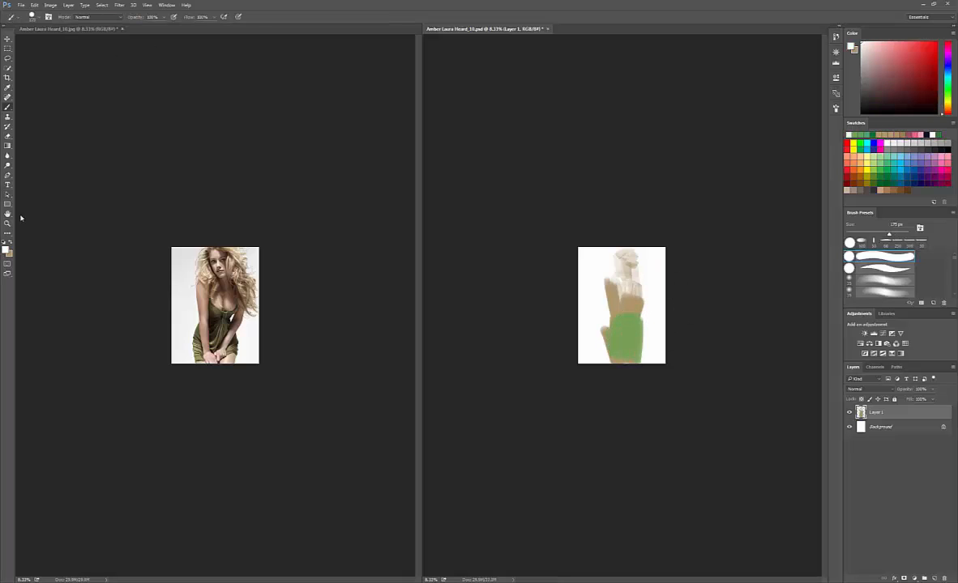
right_click(7, 87)
left_click(209, 18)
key("b")
Step: Shape the far arm and the dress's edge beside it with colours sampled from the painting
left_click_drag(646, 301, 646, 336)
left_click(642, 324, "alt")
left_click(637, 327, "alt")
left_click(649, 320, "alt")
left_click(632, 329, "alt")
left_click_drag(638, 317, 639, 335)
Step: Fill the head and shoulders with sampled tan and extend the green bodice upward using a 200 px brush
left_click(613, 301, "alt")
mouse_move(606, 284)
left_mouse_down()
mouse_move(610, 314)
mouse_move(618, 280)
mouse_move(646, 309)
mouse_move(648, 279)
mouse_move(615, 272)
mouse_move(619, 250)
mouse_move(629, 271)
left_mouse_up()
key("bracketright")
left_click(648, 297, "alt")
left_click(617, 274, "alt")
mouse_move(621, 279)
left_mouse_down()
mouse_move(641, 296)
mouse_move(609, 320)
mouse_move(614, 296)
mouse_move(631, 326)
left_mouse_up()
left_click(622, 323, "alt")
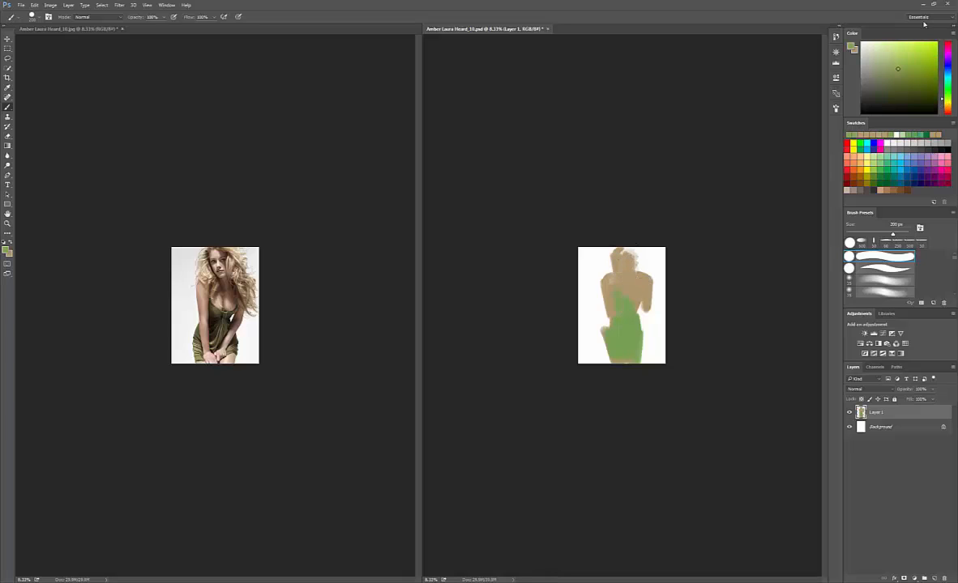
Step: Paint both forearms reaching down over the dress to the joined hands in sampled skin tan
left_click(631, 287, "alt")
mouse_move(618, 293)
left_mouse_down()
mouse_move(645, 322)
mouse_move(620, 355)
left_mouse_up()
left_click(640, 293, "alt")
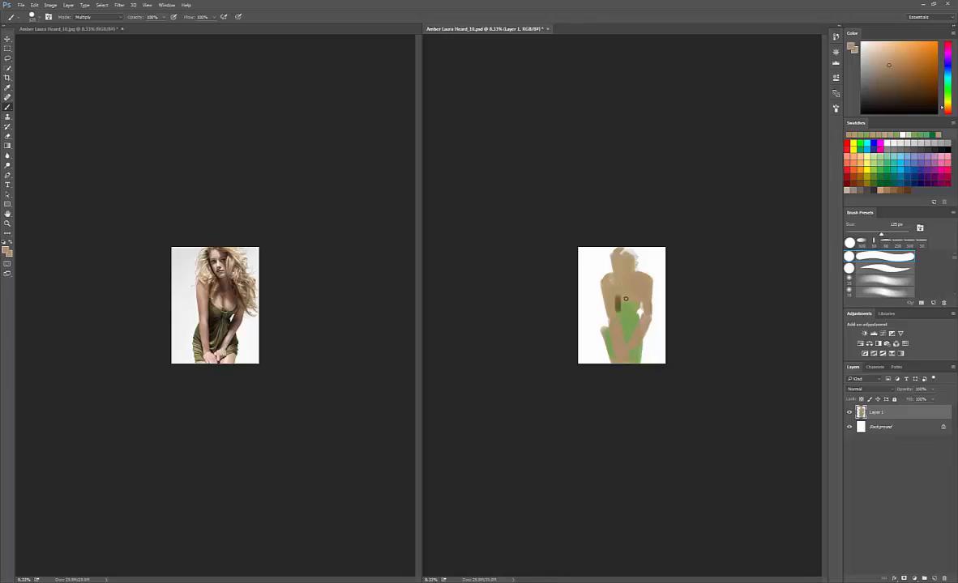
Step: Paint dark shadows along the inner arm and across the dress with the 125 px brush in Multiply mode
key("shift+alt+n")
mouse_move(625, 299)
left_mouse_down()
mouse_move(624, 333)
mouse_move(635, 317)
mouse_move(607, 337)
mouse_move(605, 324)
mouse_move(625, 309)
mouse_move(636, 349)
left_mouse_up()
key("bracketright")
key("bracketright")
key("bracketright")
key("bracketright")
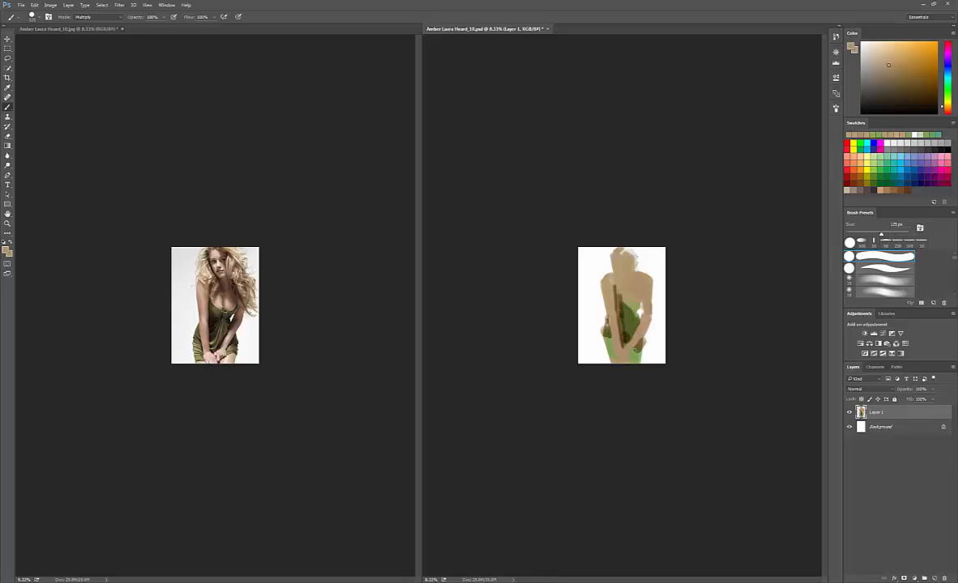
Step: Return the brush to Normal mode at 175 px and repaint the chest and near arm with sampled colours
left_click(625, 306, "alt")
key("alt+shift+n")
key("bracketright")
key("bracketright")
key("bracketright")
key("bracketright")
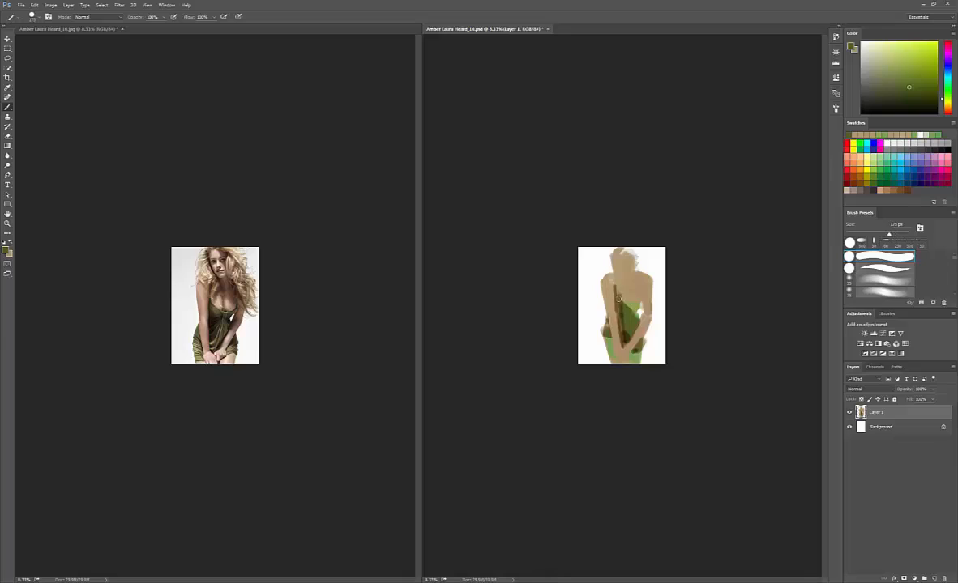
left_click(625, 295, "alt")
mouse_move(618, 299)
left_mouse_down()
mouse_move(623, 313)
mouse_move(625, 305)
mouse_move(640, 313)
mouse_move(610, 354)
mouse_move(617, 344)
left_mouse_up()
Step: Reduce the brush size and refine the dress's bodice and skirt with sampled greens and shadow tones
left_click(622, 303, "alt")
left_click(634, 311, "alt")
key("bracketleft")
key("bracketleft")
left_click(613, 328, "alt")
left_click(630, 317, "alt")
mouse_move(625, 307)
left_mouse_down()
mouse_move(639, 306)
mouse_move(609, 345)
mouse_move(638, 337)
mouse_move(638, 361)
mouse_move(631, 356)
left_mouse_up()
Step: Shape the dress hem and the thighs below the hands with sampled olive and tan
left_click(635, 356, "alt")
left_click(613, 343, "alt")
left_click(627, 357, "alt")
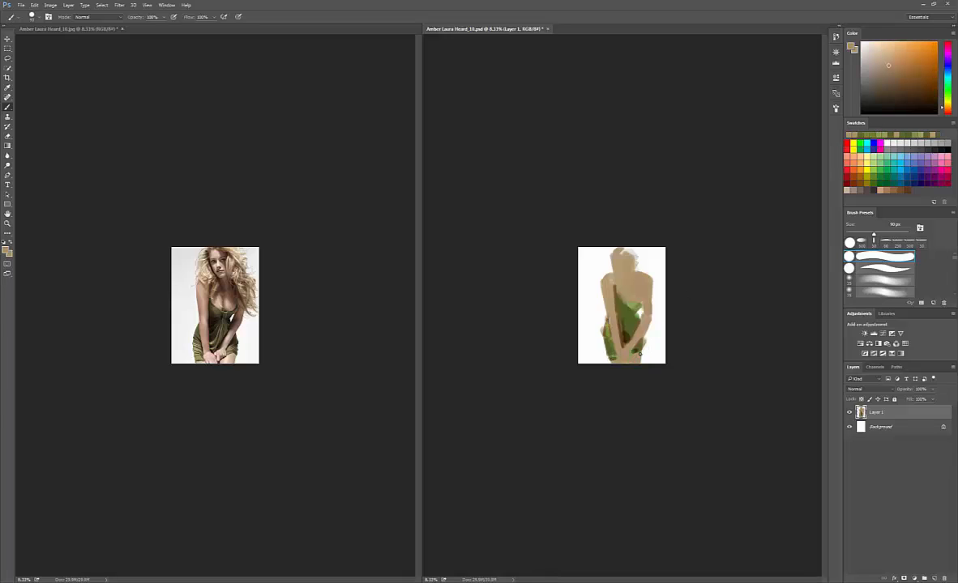
left_click(643, 349, "alt")
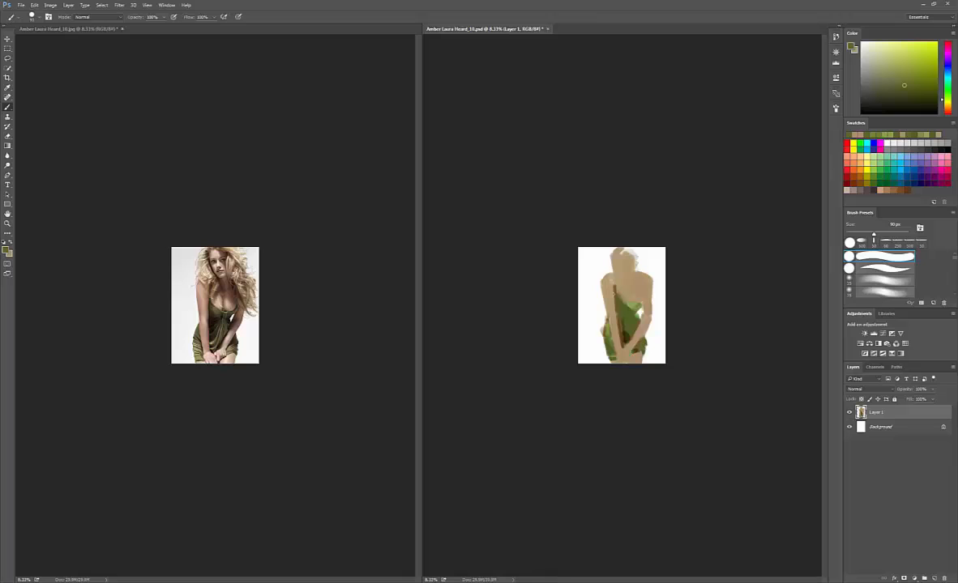
left_click_drag(588, 277, 595, 303)
key("ctrl+z")
key("ctrl+plus")
key("ctrl+plus")
key("ctrl+plus")
mouse_move(513, 194)
left_mouse_down()
mouse_move(538, 217)
mouse_move(557, 193)
mouse_move(530, 173)
left_mouse_up()
key("ctrl+z")
right_click(533, 209)
key("ctrl+z")
Step: Choose a 300 px hard round brush preset, test it on the blank area beside the figure, and undo the test stroke
right_click(511, 194)
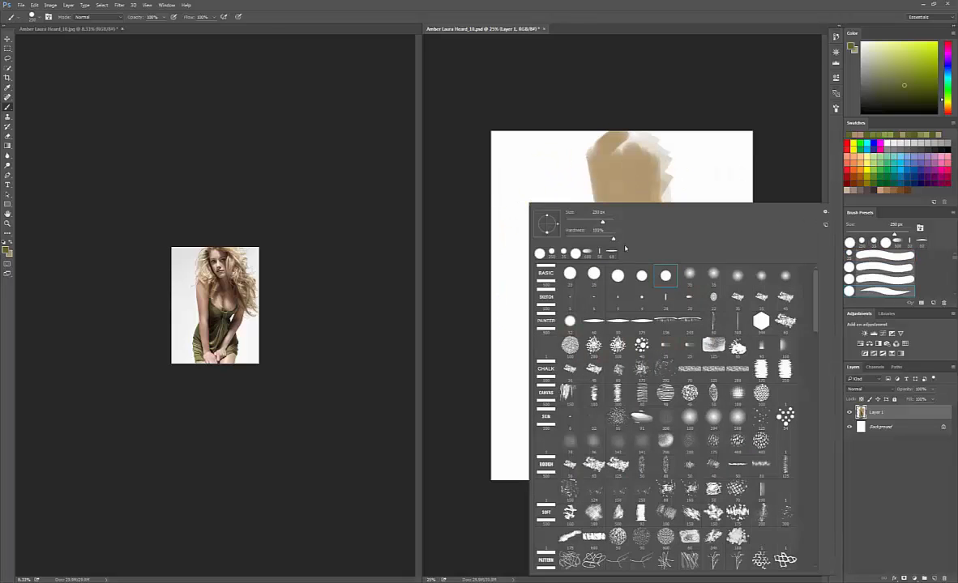
double_click(617, 275)
left_click_drag(532, 187, 529, 299)
key("ctrl+z")
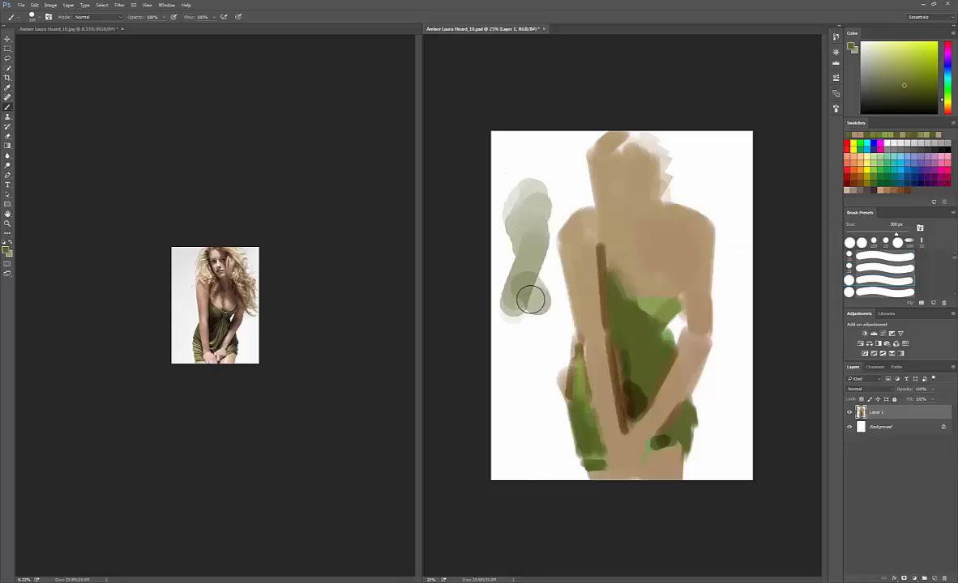
key("ctrl+z")
Step: Adjust the brush tip's spacing and sample the arm's tan for painting in Multiply mode
left_click(835, 108)
left_click(705, 129)
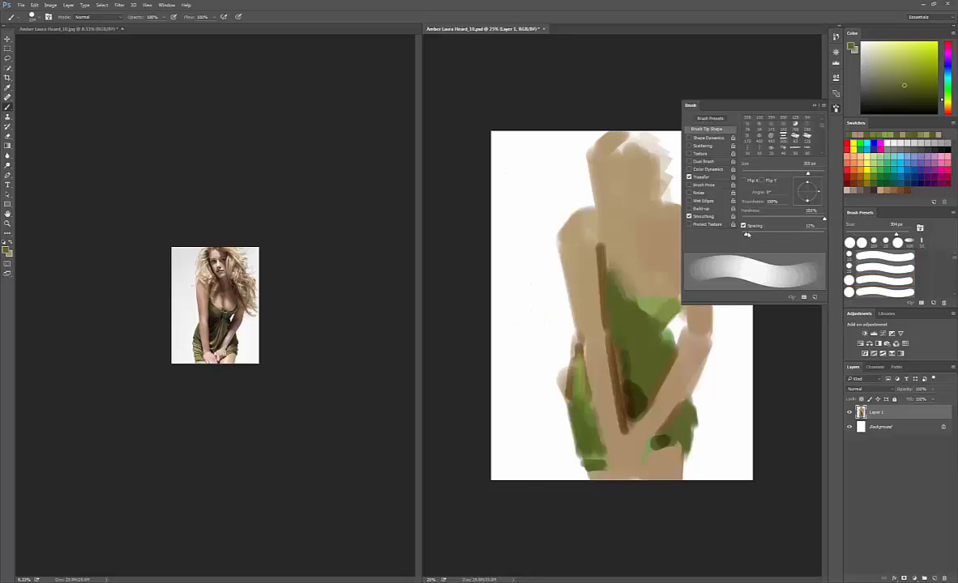
key("F5")
key("ctrl+minus")
key("ctrl+minus")
key("ctrl+minus")
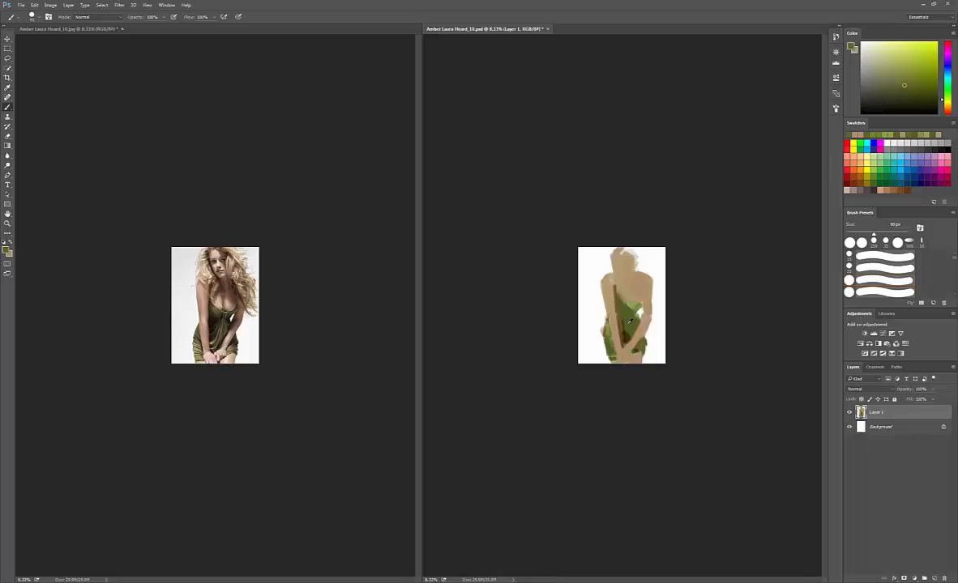
left_click(646, 309, "alt")
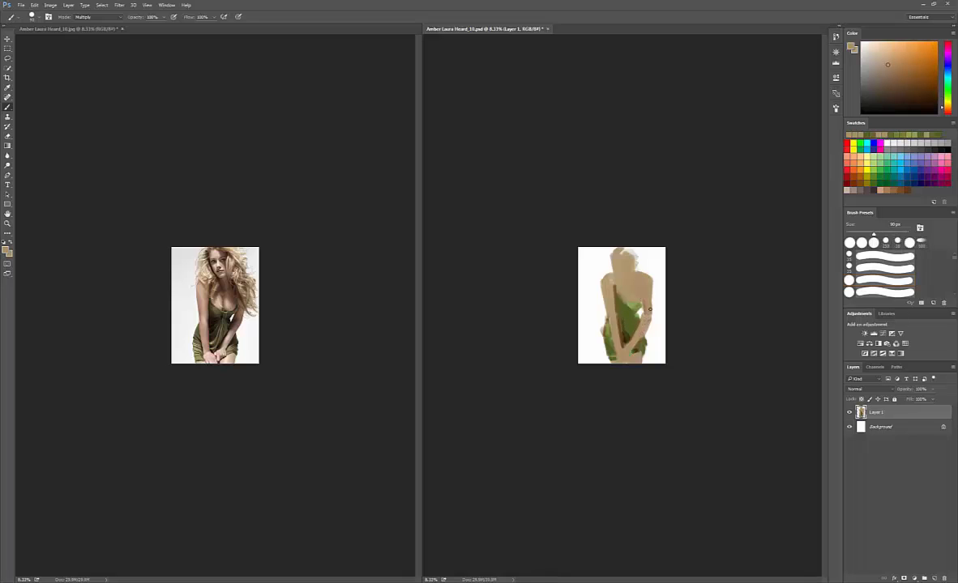
Step: Look through the Windows Control Panel items and return to the painting
key("super")
left_click(130, 452)
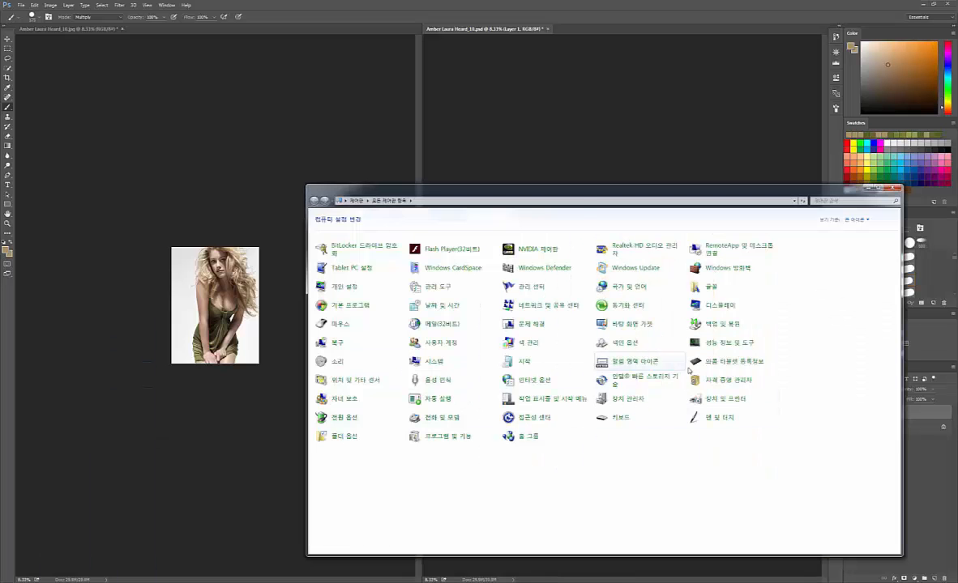
left_click(676, 338)
key("alt+Tab")
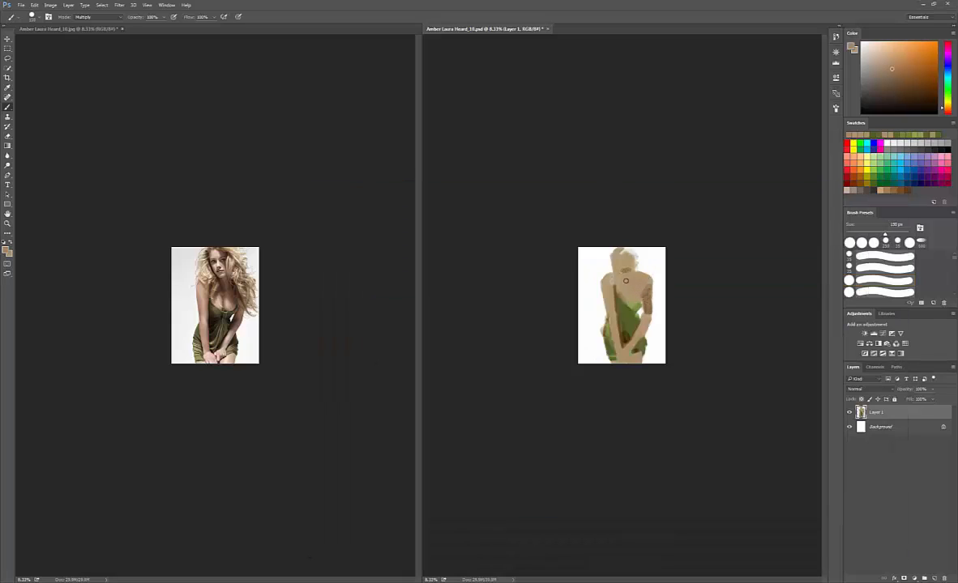
Step: Shade the neck and shoulders with tan in Multiply mode using a larger brush, and return the brush to Normal mode
key("bracketright")
key("bracketright")
left_click_drag(627, 273, 619, 294)
left_click(616, 280, "alt")
key("shift+alt+n")
Step: Repaint the dress's bodice with sampled greens and a 90 px brush, closing it toward the gap beside the arm
left_click(610, 321, "alt")
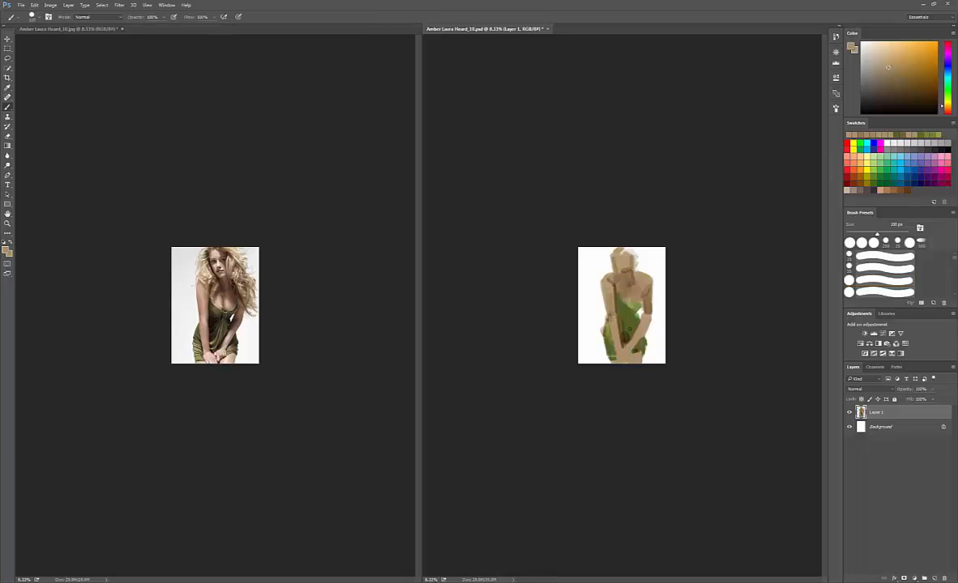
left_click(631, 316, "alt")
left_click(620, 310, "alt")
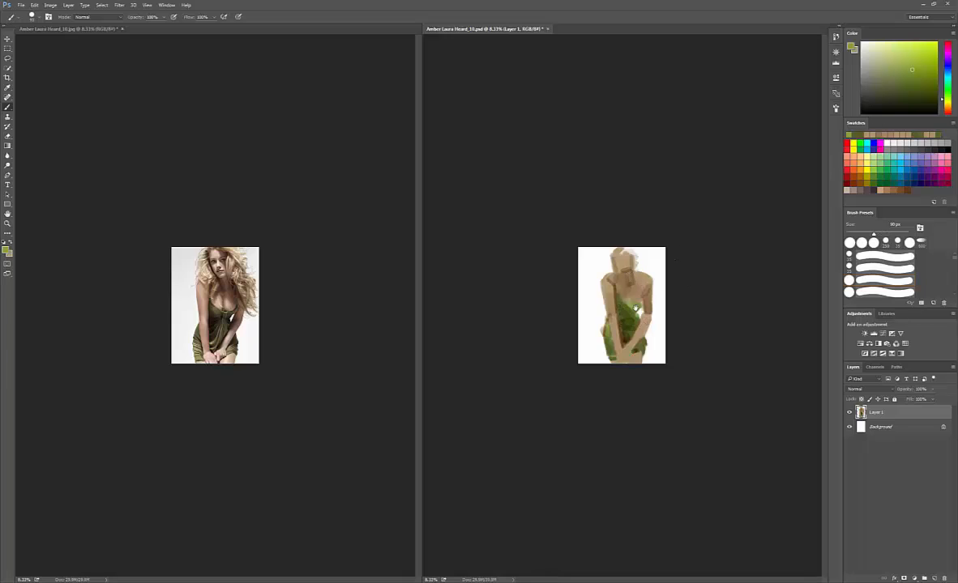
left_click(633, 317, "alt")
left_click_drag(637, 313, 643, 304)
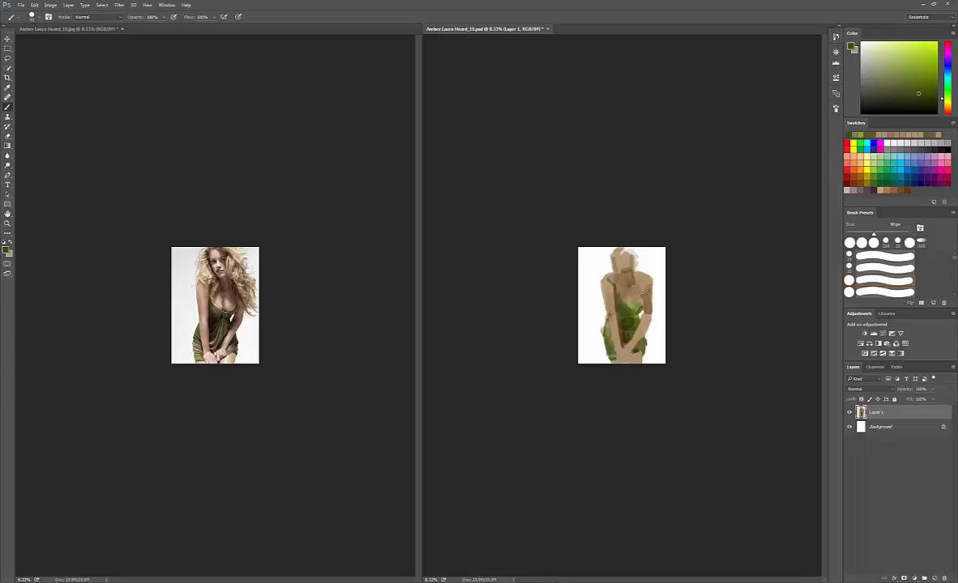
Step: Refine the edges of the far upper arm and near shoulder with sampled skin tones and background white
left_click(649, 299, "alt")
left_click(654, 293, "alt")
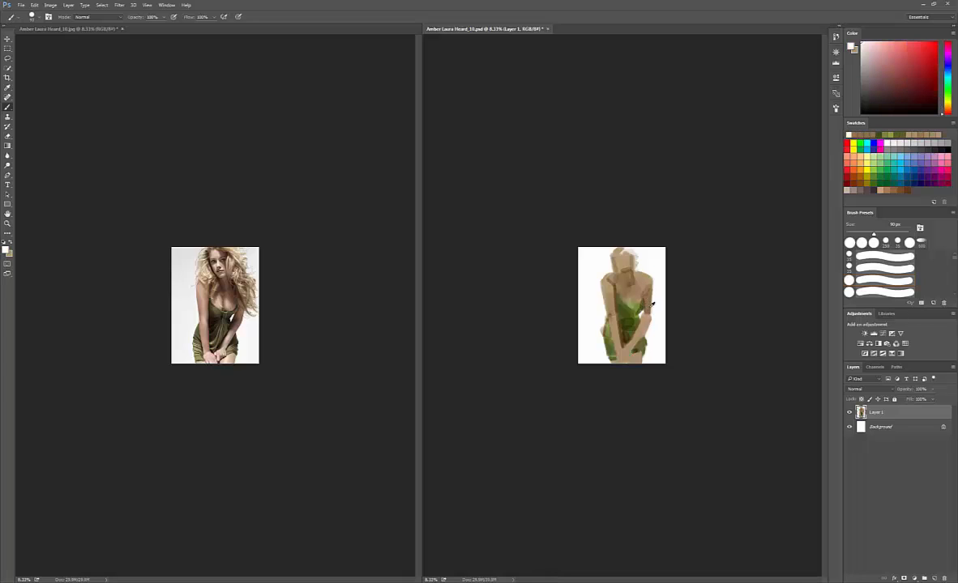
left_click(604, 280, "alt")
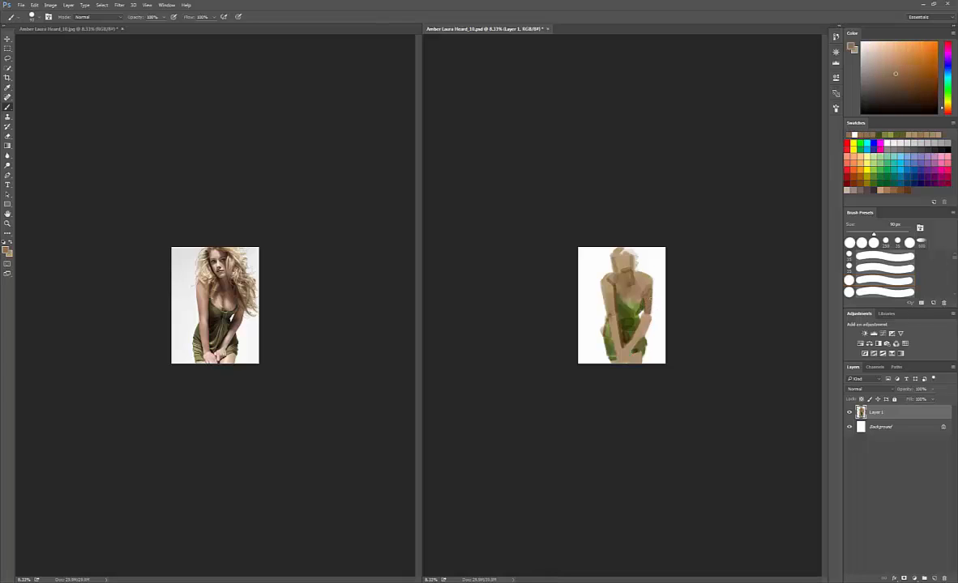
Step: Block in the hair around the head with sampled olive at 125 px, and clean its edge with a 150 px hard round eraser
left_click(637, 253, "alt")
key("8")
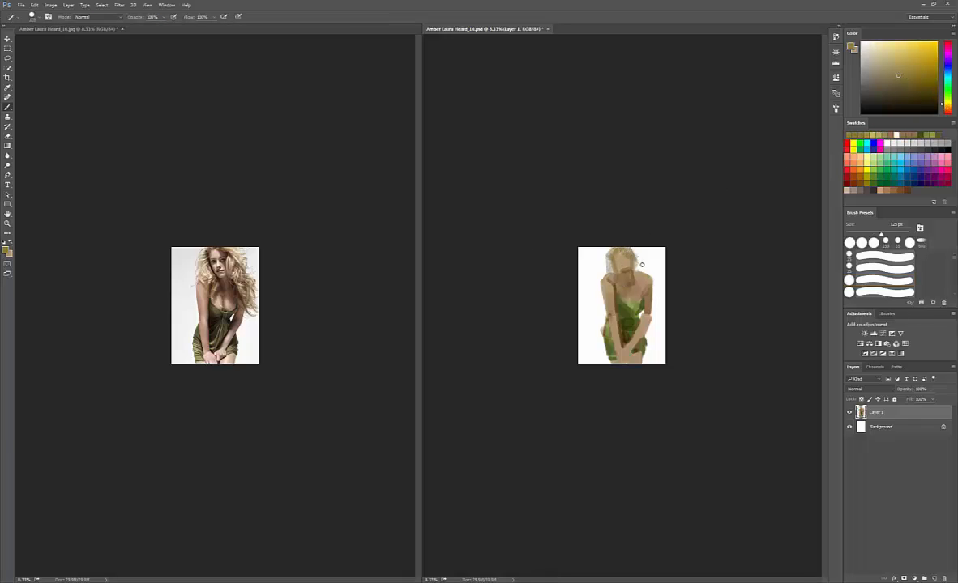
key("e")
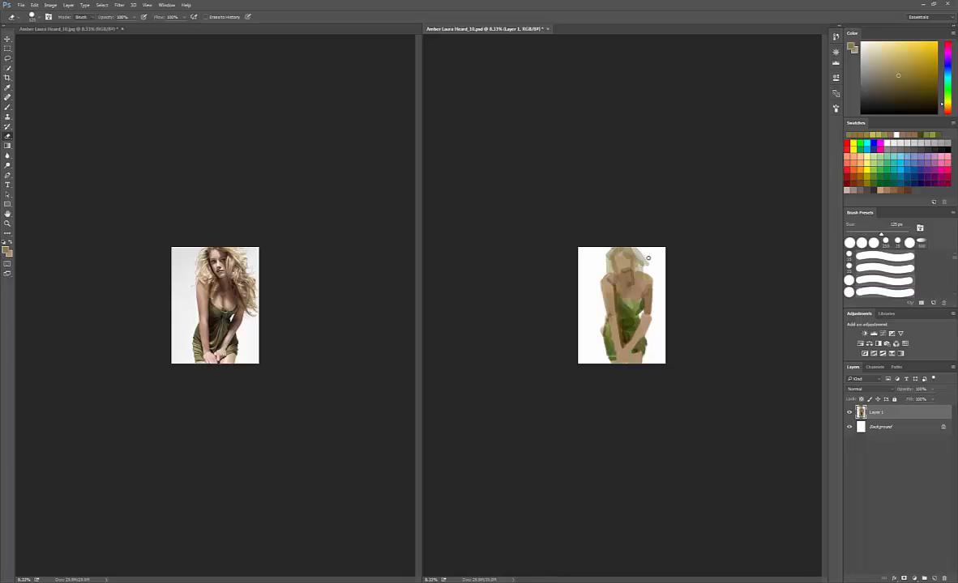
right_click(637, 220)
double_click(652, 262)
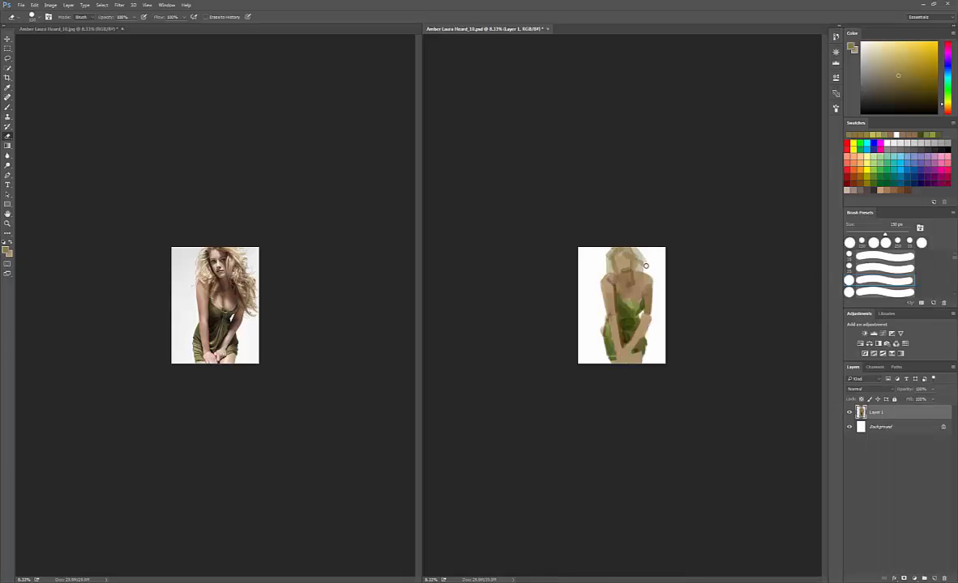
key("b")
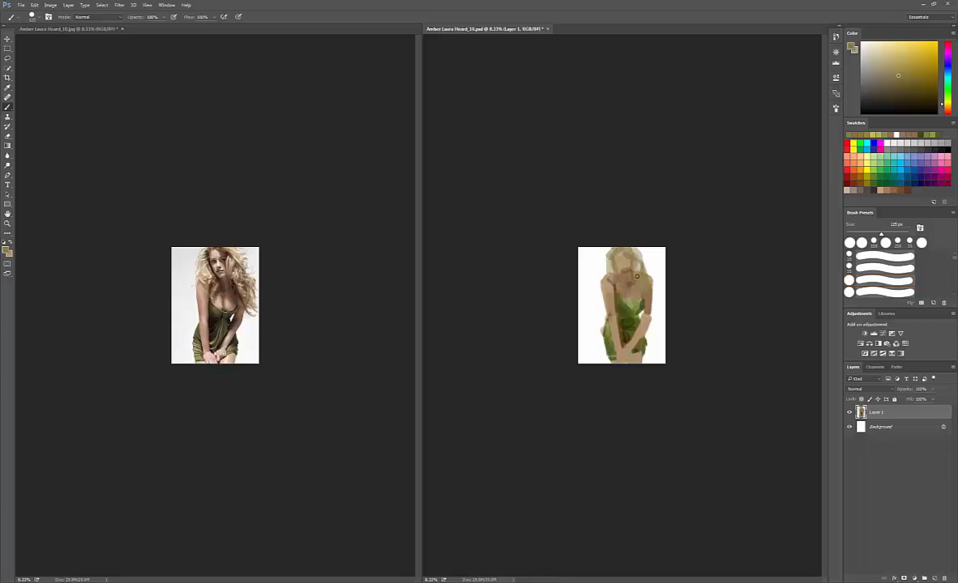
Step: Extend the hair over the far shoulder and refine the chest and near arm with sampled browns and tans
left_click(635, 281, "alt")
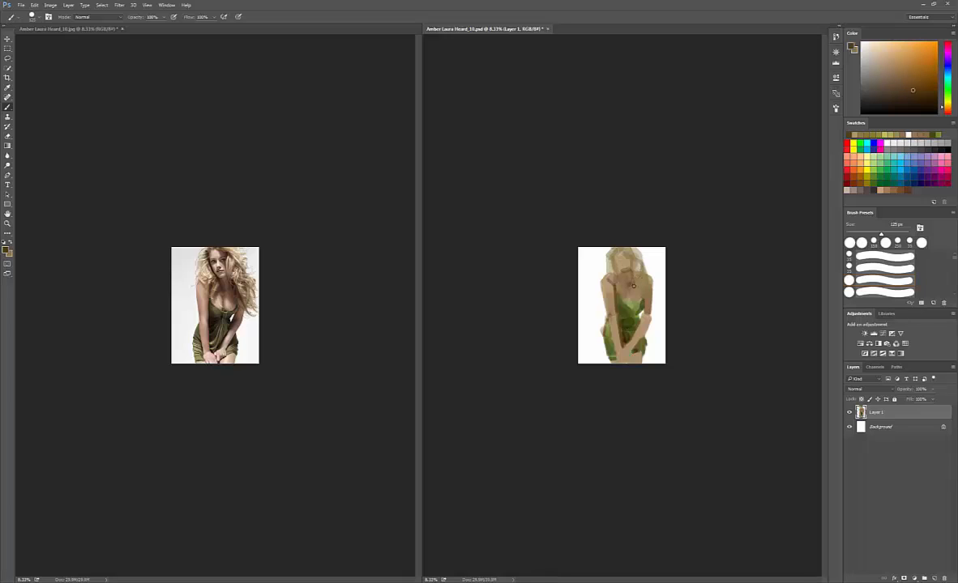
left_click(646, 302, "alt")
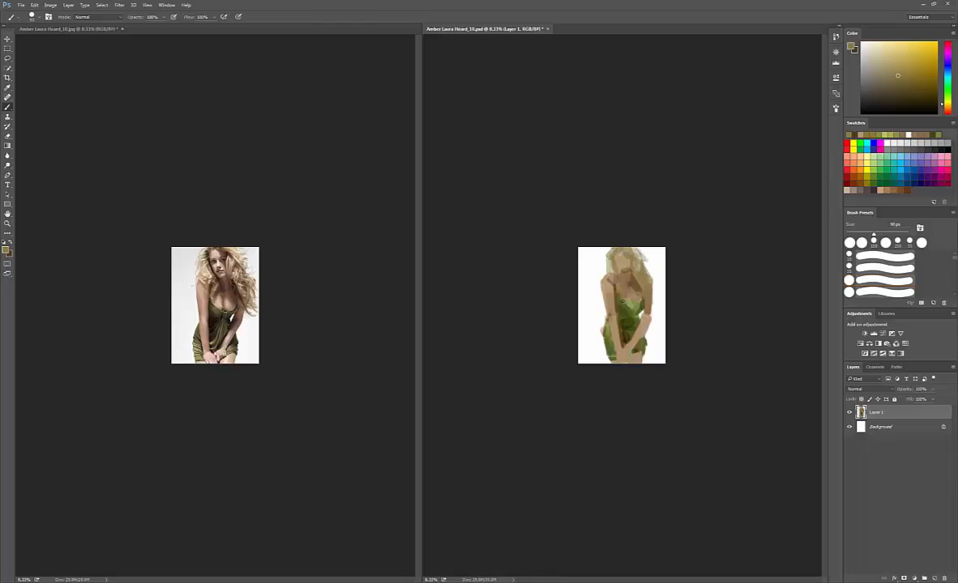
left_click(602, 286, "alt")
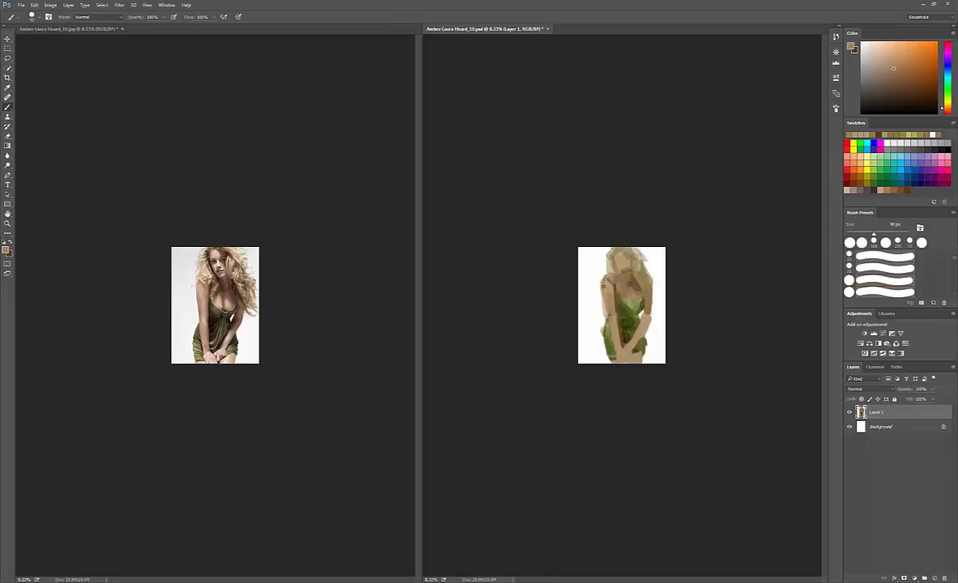
left_click(612, 289, "alt")
left_click(610, 327, "alt")
Step: Darken the dress beside the near arm with a 150 px brush and sampled dark brown and green
key("x")
key("bracketright")
key("bracketright")
key("bracketright")
left_click_drag(615, 316, 618, 343)
left_click(620, 324, "alt")
left_click(622, 334, "alt")
left_click(621, 341, "alt")
Step: Enlarge both views to 12.5% and reshape the near shoulder with a smaller brush and sampled skin tones
key("ctrl+plus")
left_click(222, 456)
key("ctrl+plus")
left_click(620, 396)
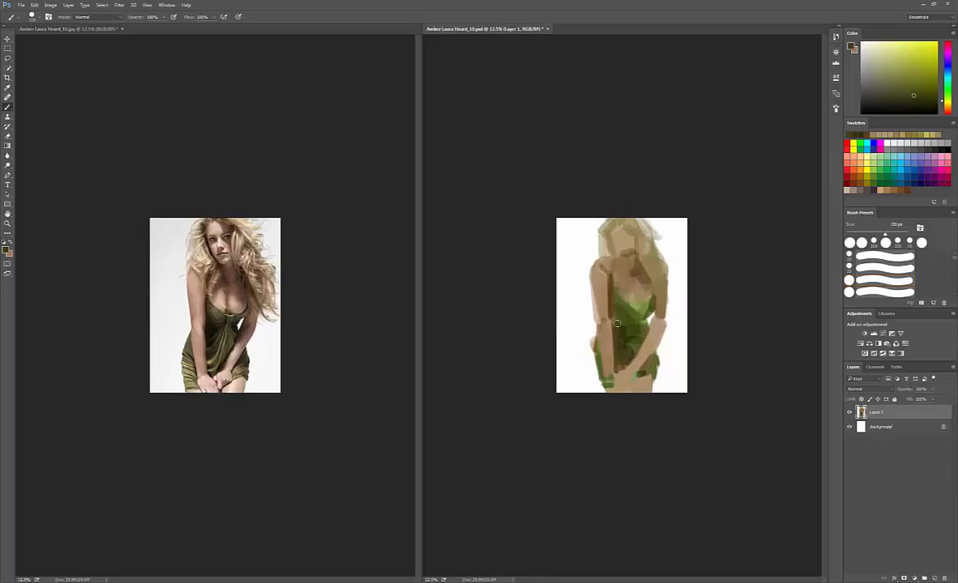
key("bracketleft")
key("bracketleft")
key("bracketleft")
key("bracketleft")
left_click(599, 275, "alt")
left_click(599, 272, "alt")
left_click_drag(594, 273, 606, 271)
left_click(601, 270, "alt")
Step: Repaint the near arm from shoulder to wrist with sampled tan and clean up its outer contour with the eraser
mouse_move(598, 264)
left_mouse_down()
mouse_move(597, 308)
mouse_move(592, 285)
mouse_move(606, 338)
mouse_move(588, 290)
mouse_move(612, 320)
mouse_move(606, 344)
mouse_move(597, 328)
mouse_move(612, 373)
left_mouse_up()
left_click(595, 266, "alt")
left_click(602, 313, "alt")
key("e")
key("b")
Step: Fill the dress's hip on the outer side of the near arm with sampled dark greens
left_click(597, 347, "alt")
left_click(596, 343, "alt")
left_click(596, 357, "alt")
left_click(597, 368, "alt")
left_click(594, 357, "alt")
Step: Enlarge the brush and paint the near hand and thigh at the dress hem with sampled skin tones
left_click(613, 384, "alt")
key("bracketright")
key("bracketright")
key("bracketright")
key("bracketright")
left_click(614, 385, "alt")
left_click(613, 381, "alt")
Step: Reduce the brush size and define the outer hip edge of the dress below the near elbow with a sampled tone
key("bracketleft")
key("bracketleft")
key("bracketleft")
key("bracketleft")
key("bracketleft")
left_click(602, 331, "alt")
mouse_move(602, 328)
left_mouse_down()
mouse_move(614, 350)
mouse_move(614, 313)
mouse_move(615, 337)
mouse_move(621, 321)
mouse_move(626, 328)
mouse_move(614, 332)
mouse_move(607, 313)
mouse_move(621, 374)
mouse_move(625, 333)
mouse_move(644, 336)
mouse_move(616, 352)
mouse_move(587, 346)
left_mouse_up()
Step: Deepen the shadows across the dress's waist and centre with sampled dark olive and brown tones
left_click(618, 353, "alt")
left_click(620, 335, "alt")
left_click(616, 327, "alt")
left_click(613, 314, "alt")
left_click(624, 329, "alt")
key("bracketleft")
left_click(617, 324, "alt")
left_click(616, 333, "alt")
left_click(619, 346, "alt")
left_click(622, 332, "alt")
left_click(624, 337, "alt")
Step: Erase the excess paint along the hip outline and touch up the dress hem beside the near thigh
key("e")
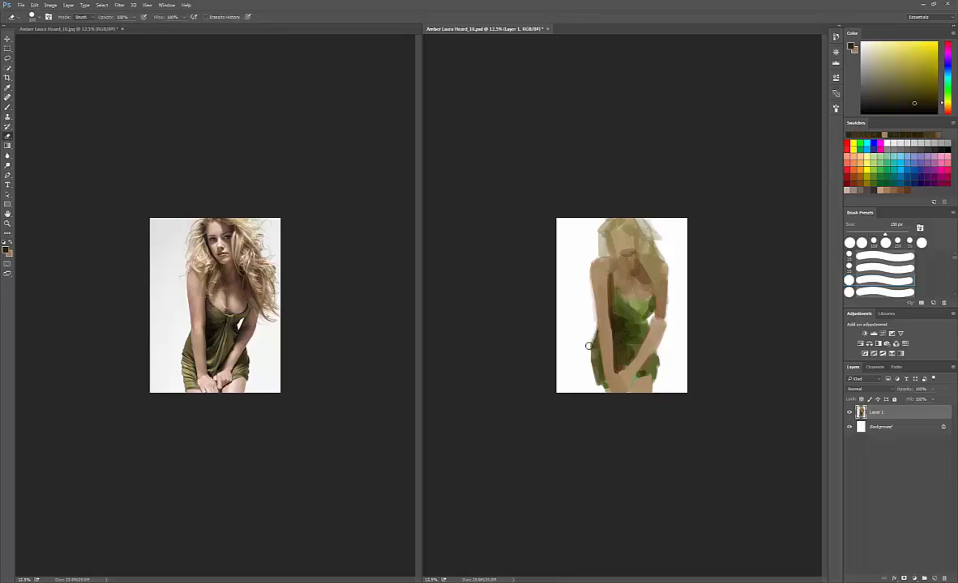
key("b")
left_click(606, 376, "alt")
left_click_drag(602, 381, 606, 389)
Step: Define the near forearm and wrist against the dress with a smaller brush and sampled tones
left_click(612, 365, "alt")
key("bracketleft")
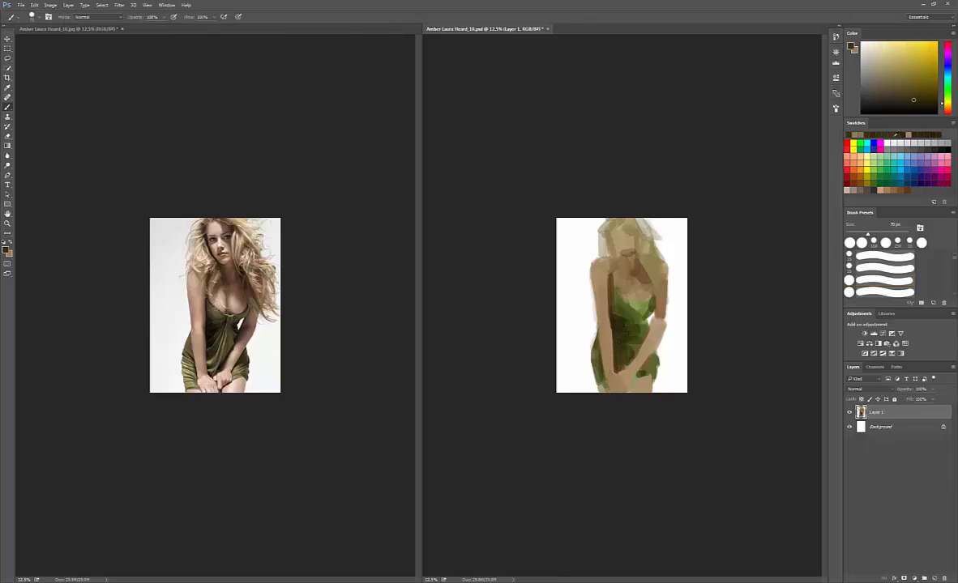
left_click(601, 335, "alt")
left_click_drag(601, 347, 607, 376)
left_click(608, 366, "alt")
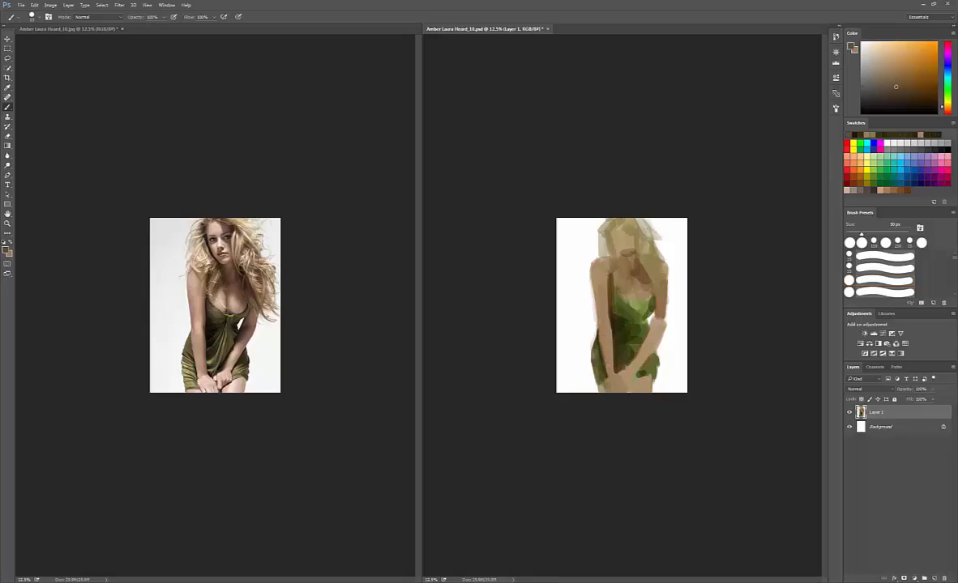
Step: Enlarge the brush and paint sampled skin tone from the near armpit across the chest
left_click(636, 315, "alt")
key("bracketright")
key("bracketright")
key("bracketright")
key("bracketright")
key("bracketright")
key("bracketright")
key("bracketright")
key("bracketright")
left_click(619, 280, "alt")
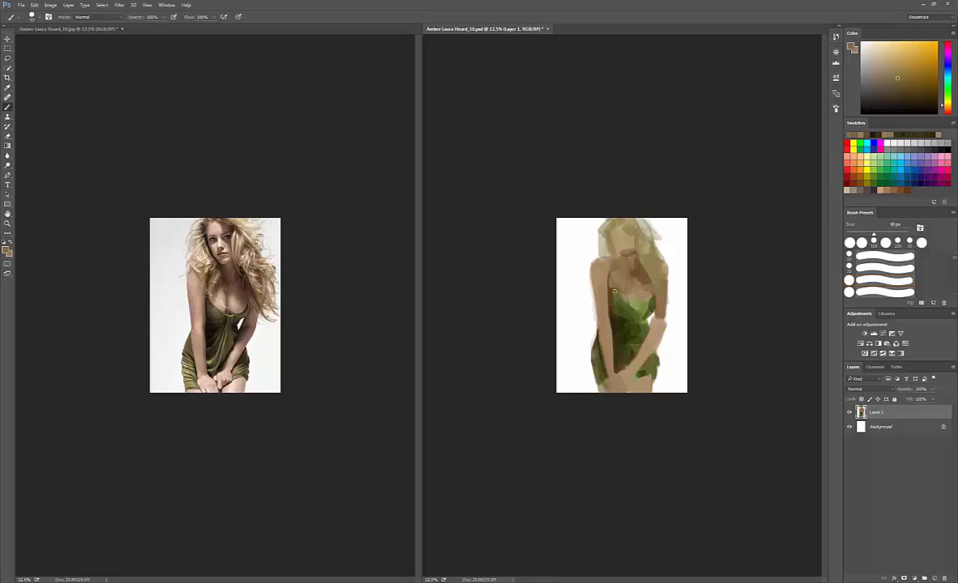
left_click(619, 288, "alt")
mouse_move(612, 288)
left_mouse_down()
mouse_move(627, 313)
mouse_move(635, 300)
left_mouse_up()
Step: Blend the chest down to the dress neckline with sampled tans and a 175 px brush
left_click(622, 294, "alt")
left_click(617, 298, "alt")
left_click(625, 313, "alt")
left_click(619, 295, "alt")
left_click(622, 295, "alt")
left_click(635, 297, "alt")
left_click(633, 299, "alt")
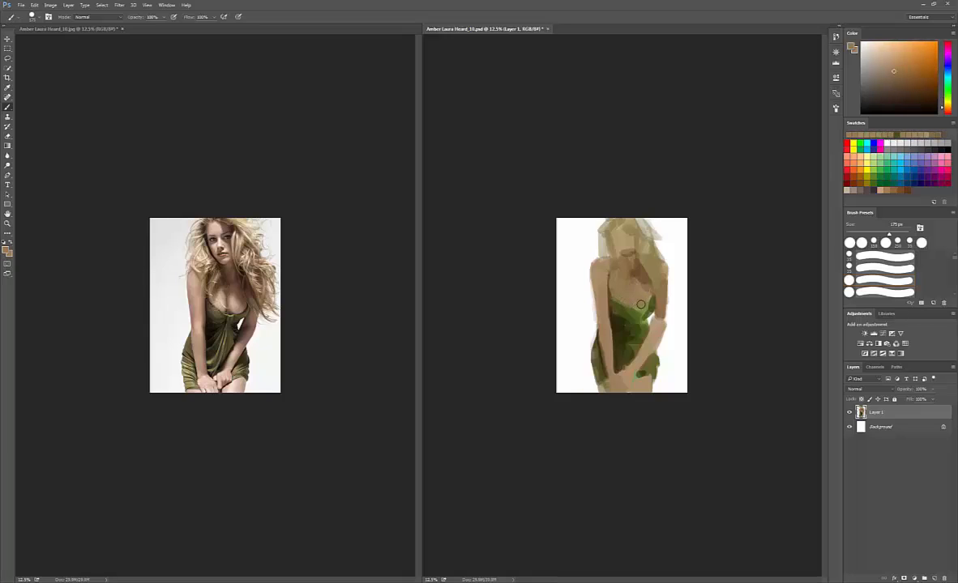
Step: Add dark brown shading by the near armpit in Multiply mode at 70 px, and repaint the neckline in Normal mode
left_click(639, 291, "alt")
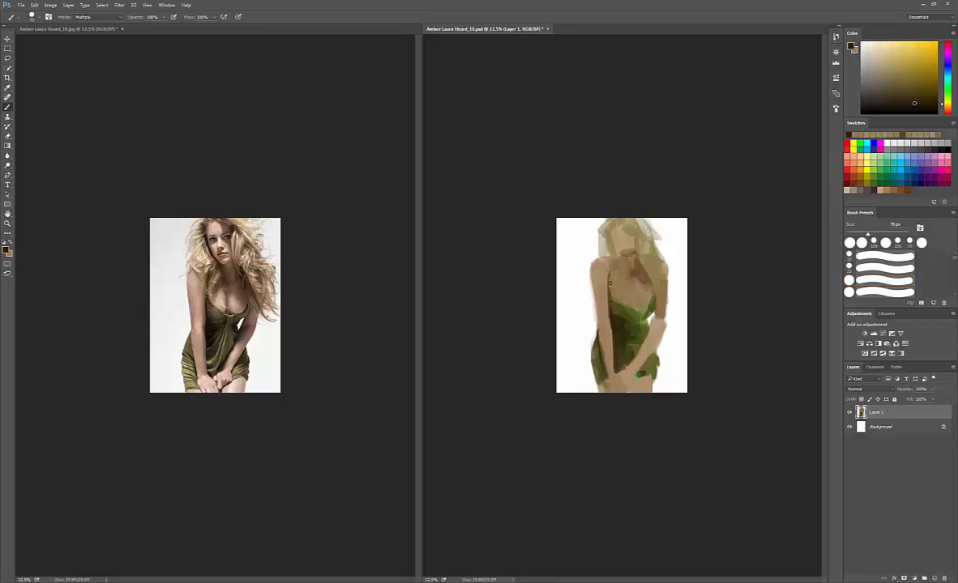
key("bracketleft")
key("bracketleft")
left_click(622, 297, "alt")
key("alt+shift+n")
left_click(622, 296, "alt")
mouse_move(616, 300)
left_mouse_down()
mouse_move(650, 235)
mouse_move(633, 244)
mouse_move(628, 276)
mouse_move(643, 290)
mouse_move(620, 292)
mouse_move(624, 301)
mouse_move(618, 287)
mouse_move(632, 303)
mouse_move(619, 297)
mouse_move(646, 300)
left_mouse_up()
Step: Enlarge the brush and soften the chest and upper bodice with sampled skin and shadow tones
left_click(633, 244, "alt")
key("bracketright")
key("bracketright")
key("bracketright")
key("bracketright")
key("bracketright")
key("bracketright")
key("bracketright")
key("bracketright")
left_click(620, 292, "alt")
left_click(622, 294, "alt")
left_click(619, 298, "alt")
left_click(630, 310, "alt")
Step: Assign the A shortcut to the Foreground Color Picker in the tools' keyboard shortcuts and return to the Brush tool
key("a")
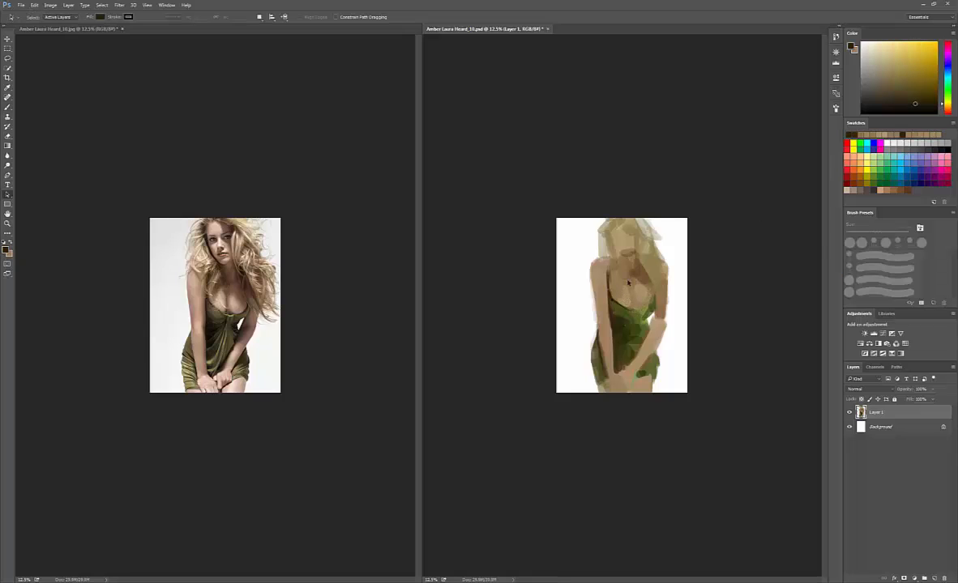
left_click(35, 5)
left_click(66, 268)
left_click(389, 149)
left_click(392, 178)
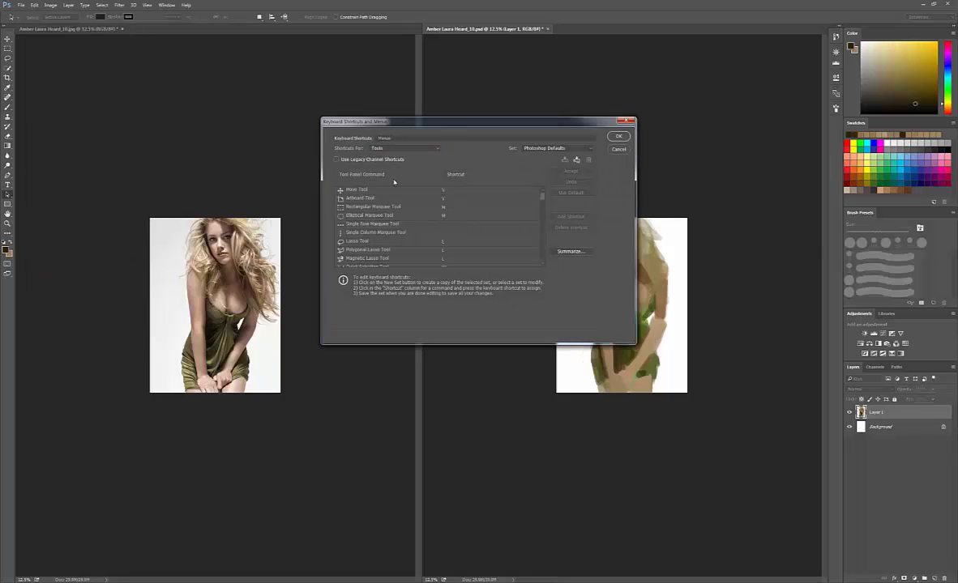
left_click_drag(543, 198, 546, 257)
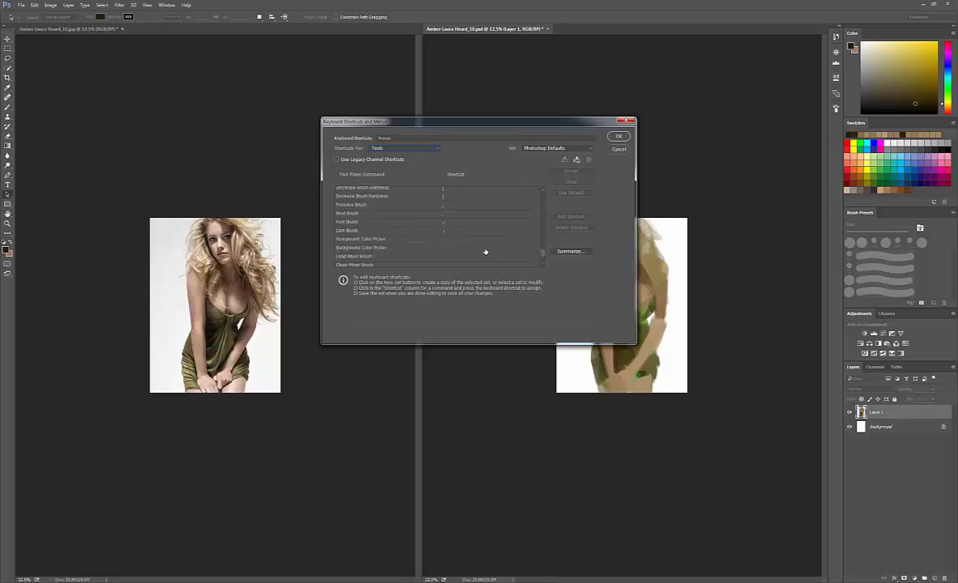
left_click(465, 240)
key("a")
left_click(614, 137)
key("b")
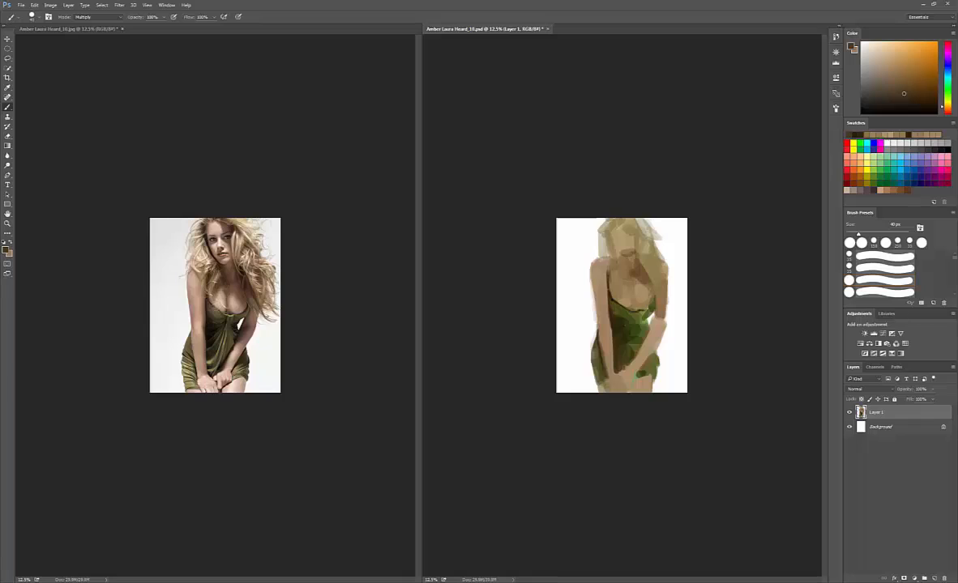
Step: Repaint the far side of the chest above the neckline with sampled skin tone in Normal mode at 70 px
left_click(647, 301, "alt")
key("bracketright")
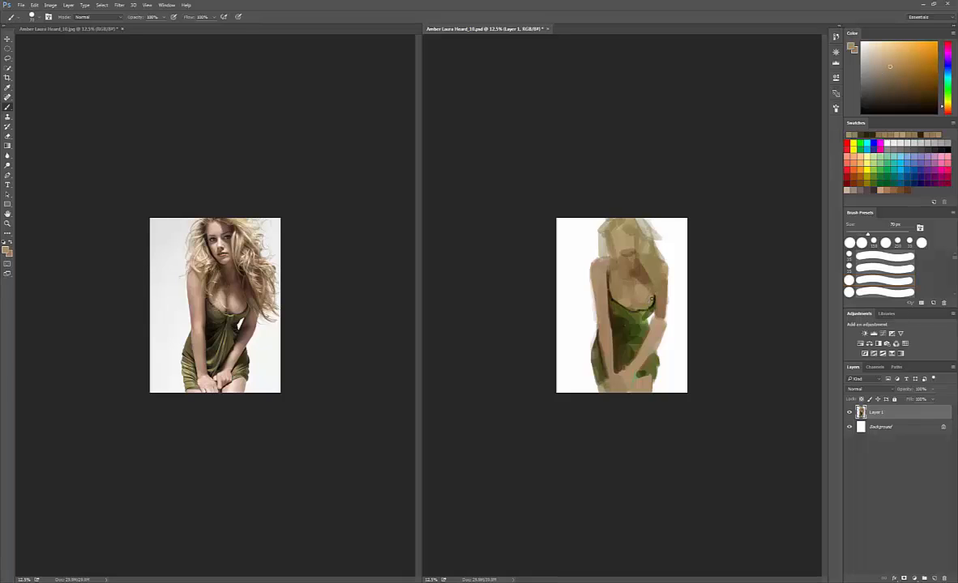
left_click(646, 301, "alt")
left_click(646, 300, "alt")
key("bracketleft")
key("bracketleft")
key("bracketleft")
Step: Paint the bodice with sampled dark greens, enlarging the brush to 90 px
left_click(626, 330, "alt")
left_click(627, 331, "alt")
key("bracketright")
key("bracketright")
key("bracketright")
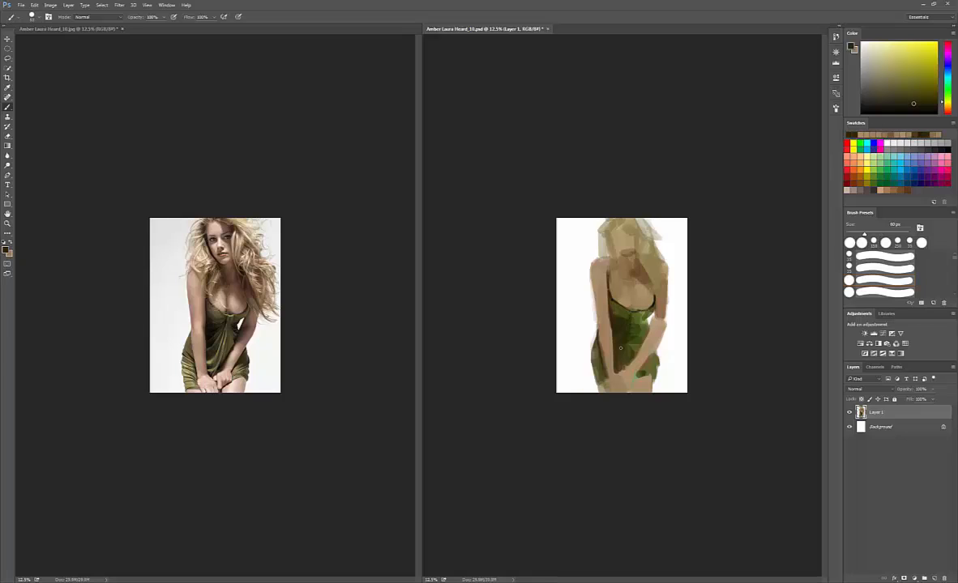
left_click(625, 322, "alt")
left_click(622, 316, "alt")
left_click(618, 311, "alt")
left_click(613, 310, "alt")
left_click(624, 315, "alt")
left_click(625, 316, "alt")
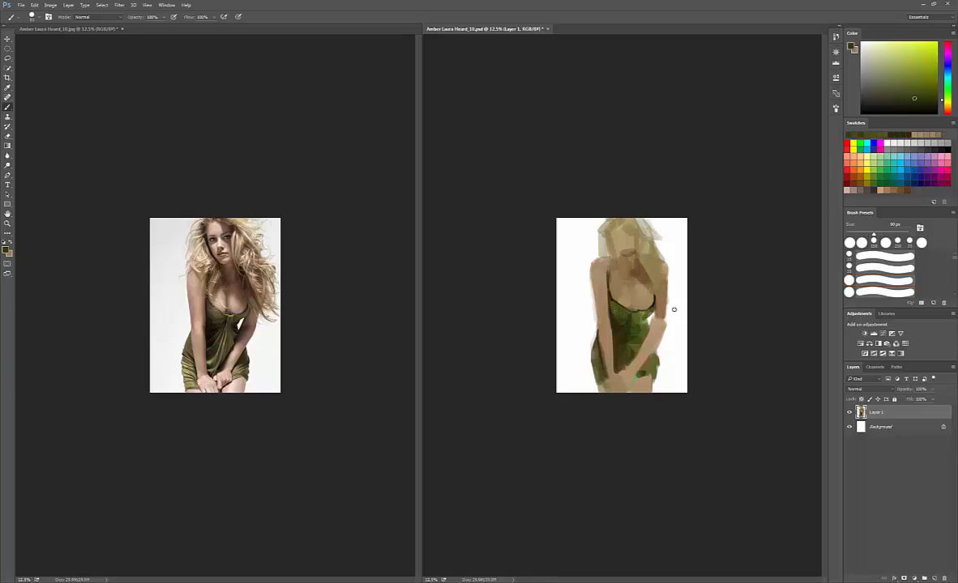
Step: Shade the dress just above the hands with sampled dark tones and a darker picked brown in Multiply mode
left_click(615, 357, "alt")
left_click_drag(620, 371, 644, 371)
left_click(624, 369, "alt")
left_click(640, 373, "alt")
left_click(6, 250)
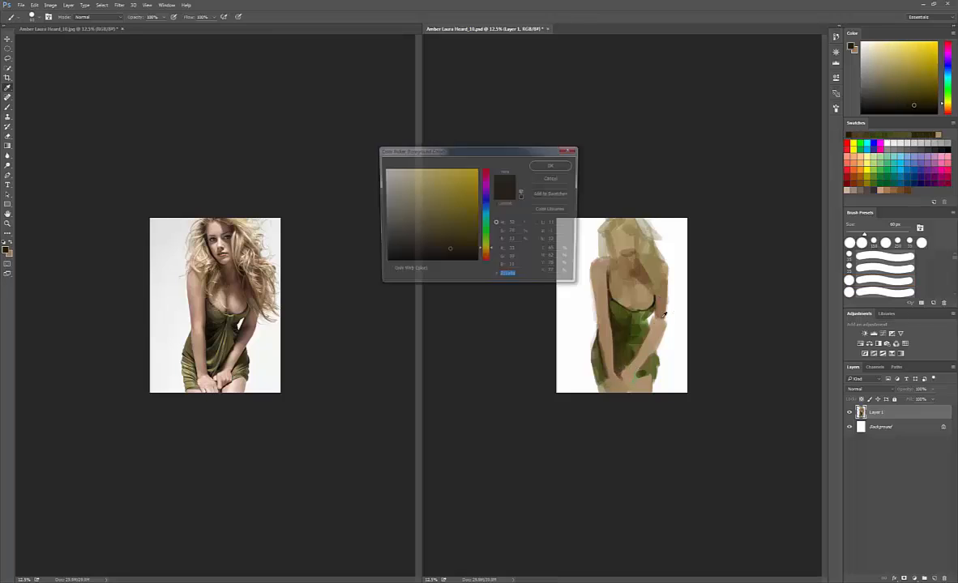
left_click(454, 247)
left_click(551, 166)
key("alt+shift+m")
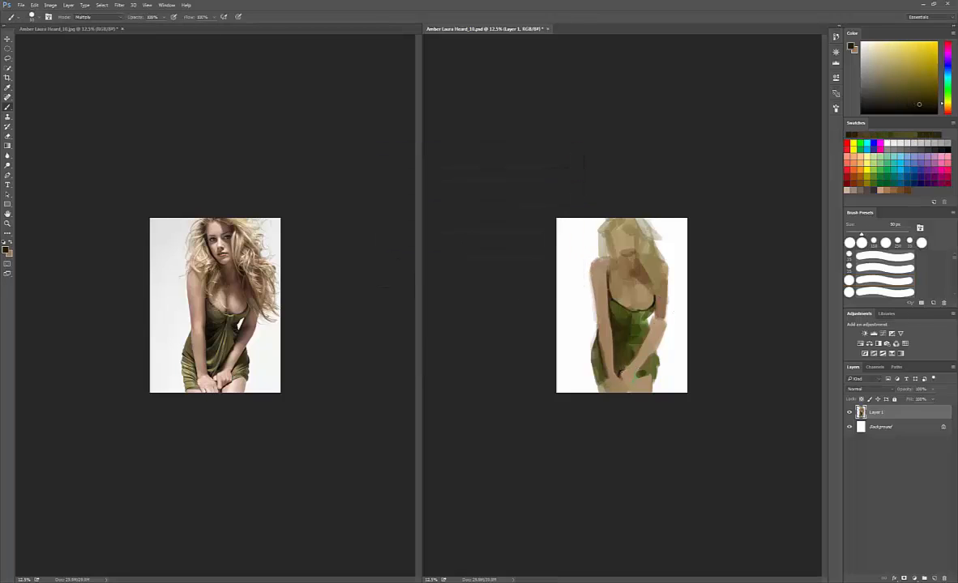
Step: Return to Normal mode and paint the lower dress with sampled dark olive at 90 px
key("alt+shift+n")
key("]")
key("]")
key("]")
key("]")
left_click(638, 354, "alt")
left_click(633, 356, "alt")
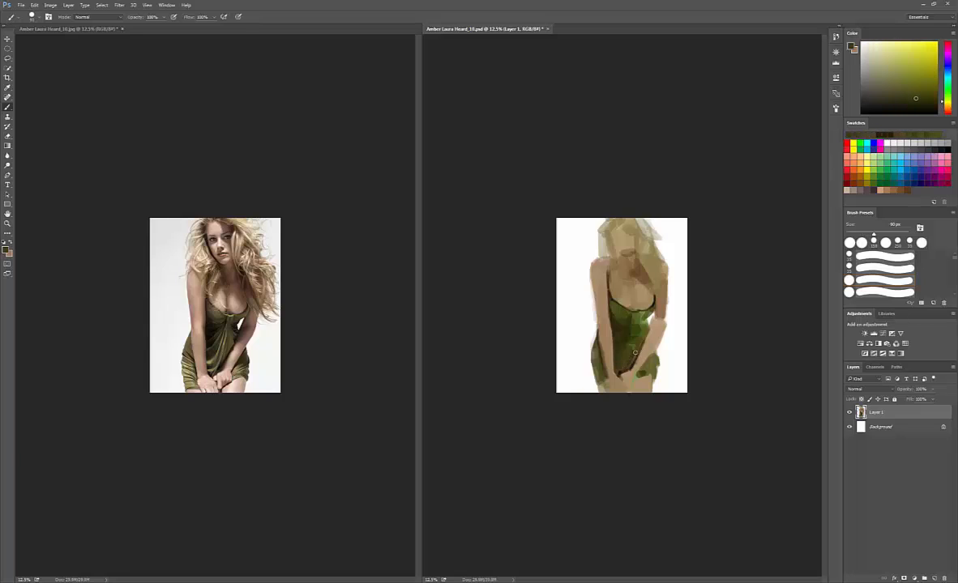
Step: Paint the far wrist and hand with sampled skin tones, reducing the brush to 50 px
left_click(640, 365, "alt")
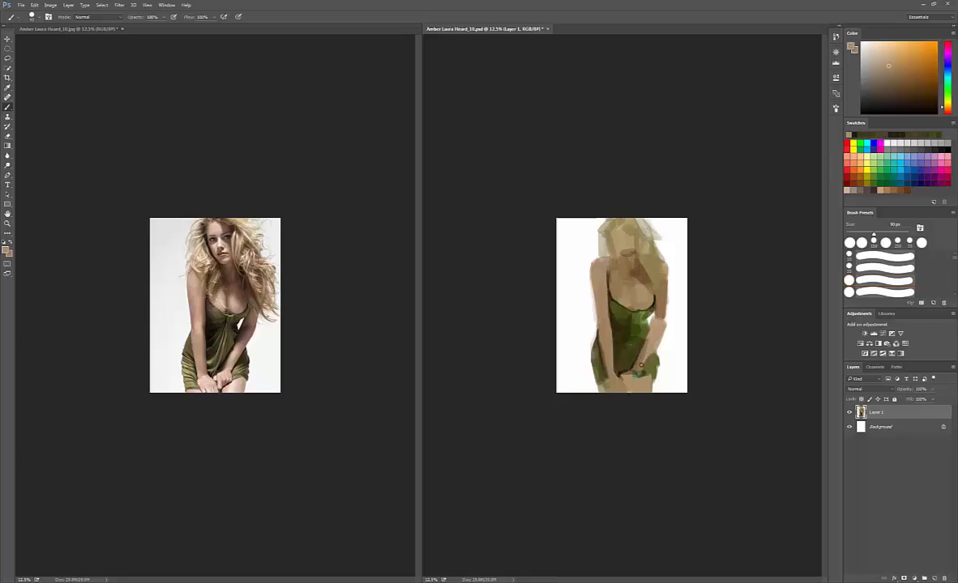
left_click(649, 357, "alt")
left_click(643, 369, "alt")
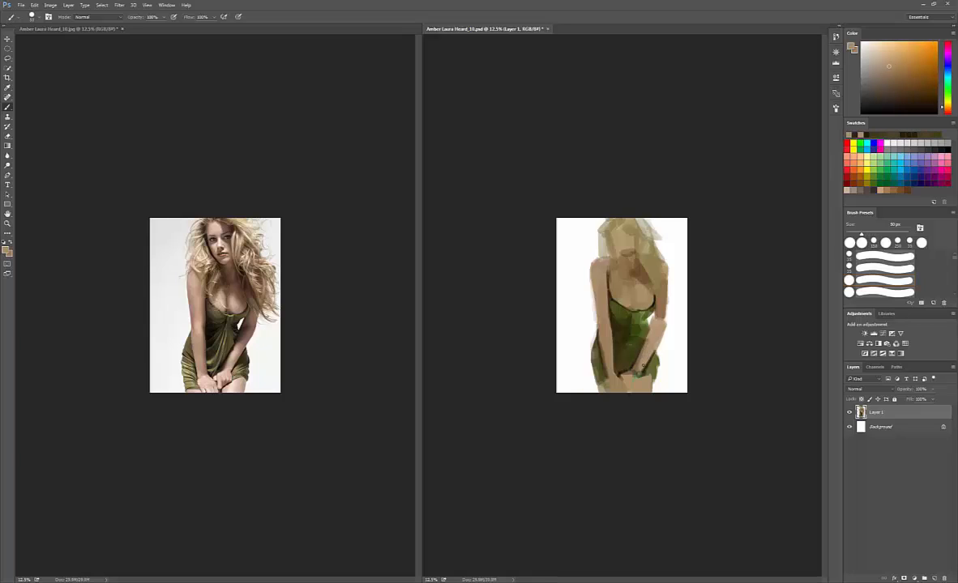
mouse_move(641, 372)
left_mouse_down()
mouse_move(620, 377)
mouse_move(640, 383)
mouse_move(632, 387)
left_mouse_up()
left_click(637, 375, "alt")
Step: Shape the clasped hands with alternating sampled skin and shadow tones
left_click(626, 374, "alt")
left_click(619, 377, "alt")
left_click(623, 379, "alt")
left_click(623, 377, "alt")
left_click(625, 382, "alt")
left_click(625, 376, "alt")
left_click(627, 382, "alt")
Step: Outline the hands' shadows with a picked near-black, and repaint the far hand with sampled skin tone
left_click(6, 250)
left_click(410, 259)
left_click(553, 165)
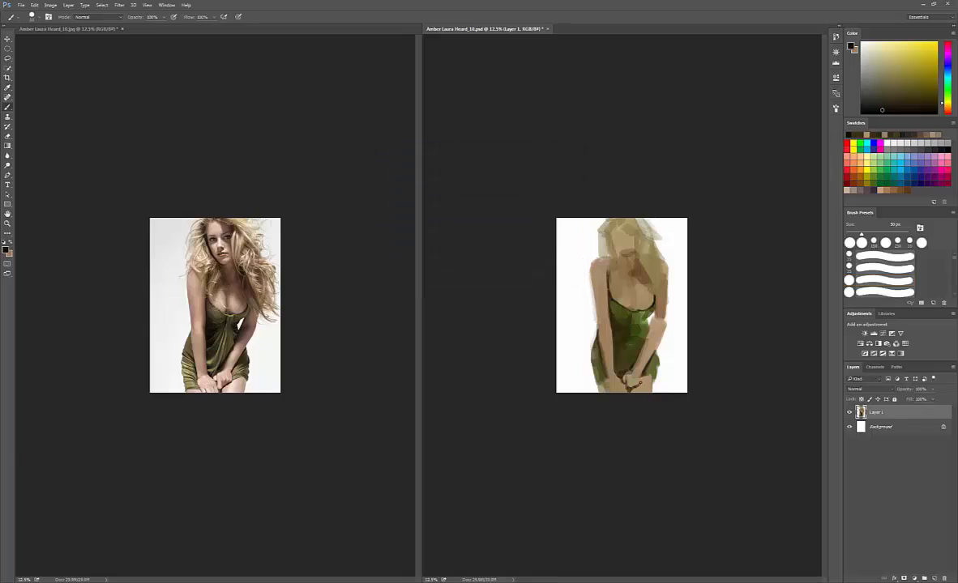
left_click(633, 378, "alt")
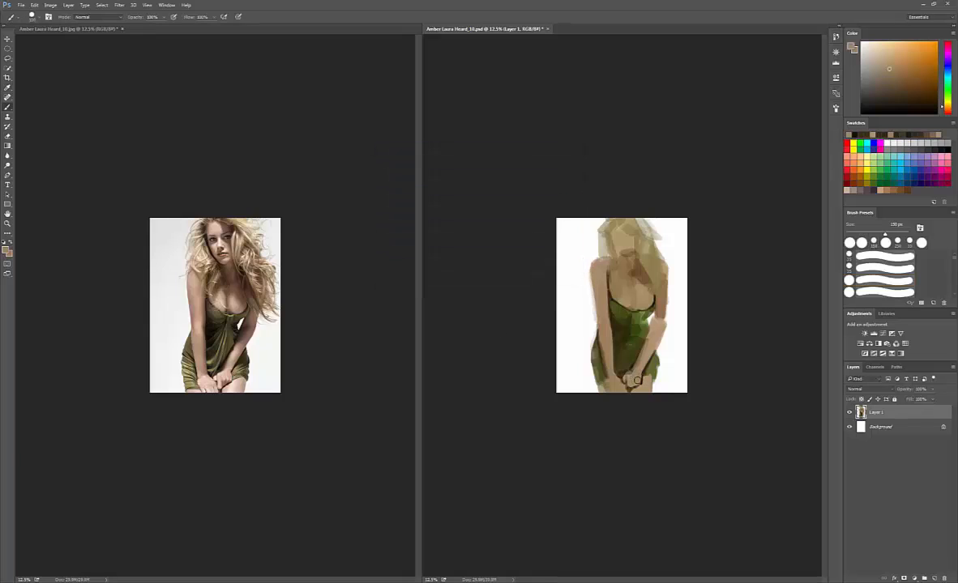
left_click(634, 379, "alt")
key("bracketleft")
key("bracketleft")
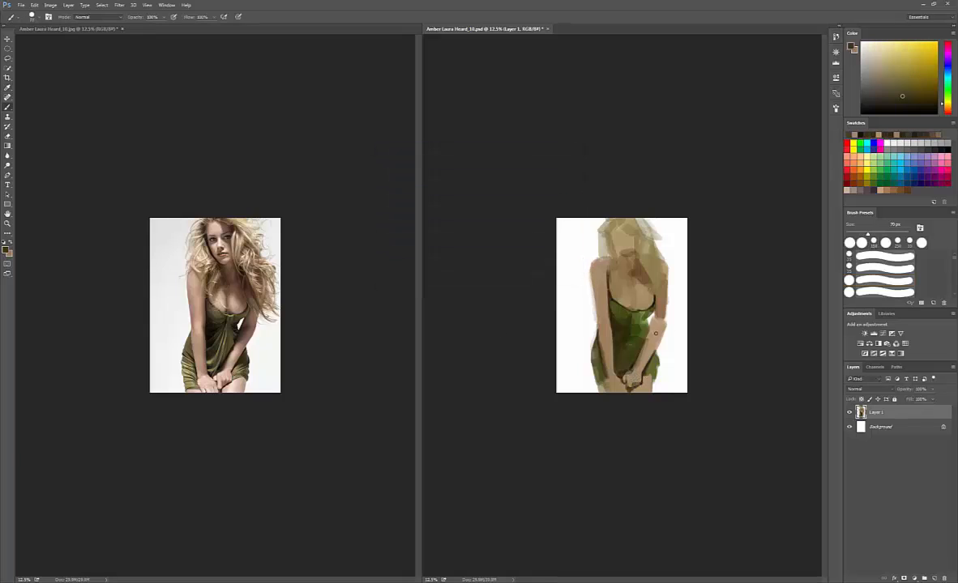
Step: Refine the hem and thigh beside the far hand with sampled olive and skin tones at 50 px
key("bracketleft")
key("bracketleft")
left_click(586, 342, "alt")
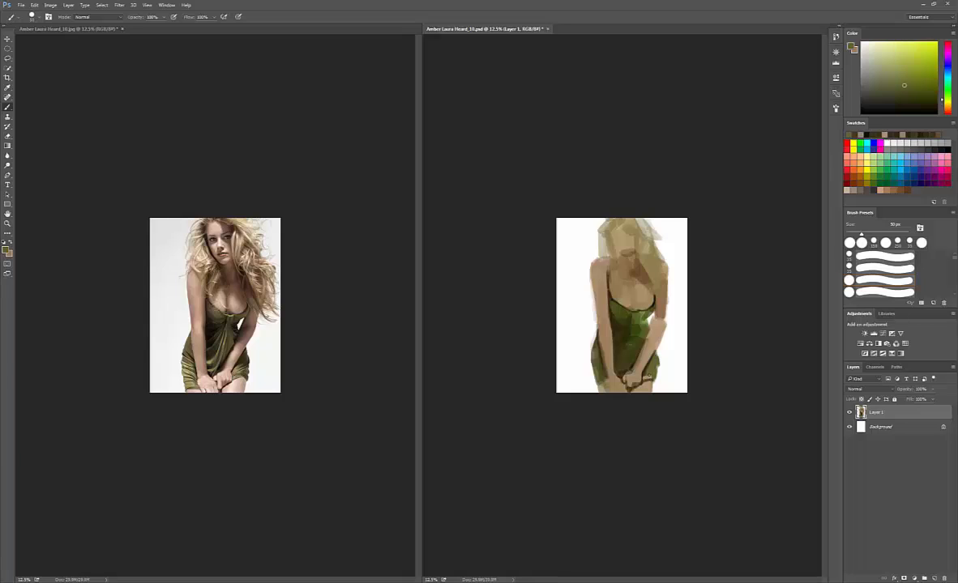
left_click(649, 376, "alt")
left_click_drag(649, 377, 645, 379)
left_click(642, 367, "alt")
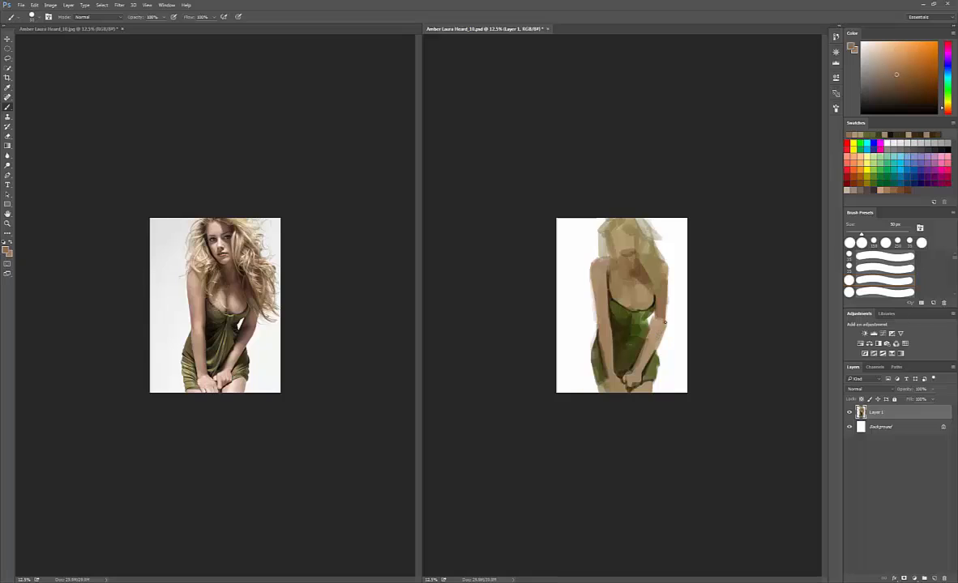
Step: Refine the far hand's fingers with small strokes of sampled dark and light skin tones
key("e")
key("b")
left_click(639, 375, "alt")
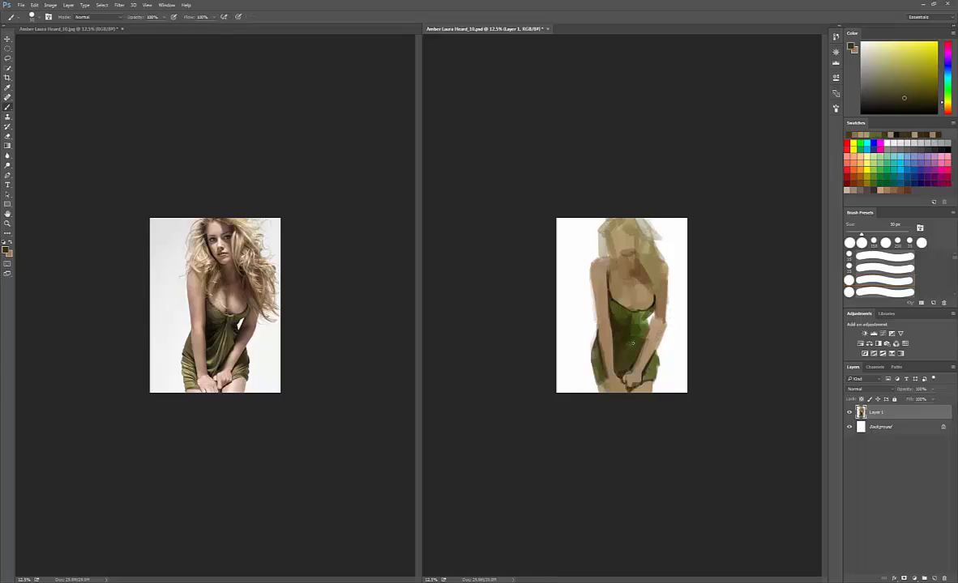
left_click(638, 376, "alt")
left_click_drag(638, 376, 635, 379)
left_click(632, 379, "alt")
key("bracketleft")
key("bracketleft")
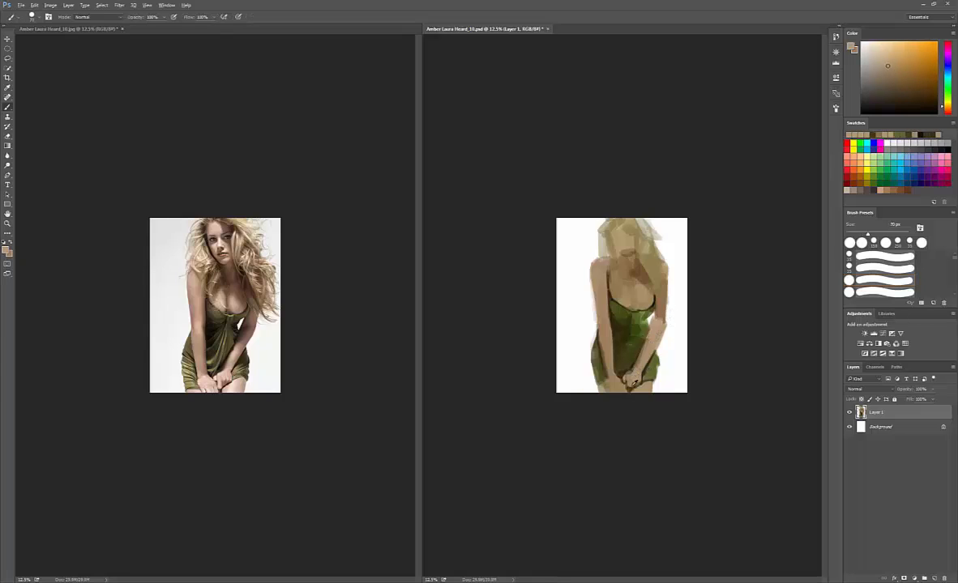
Step: Deepen the shadows around the clasped hands with picked dark browns at 50 px and 45 px
left_click(6, 250)
left_click(438, 238)
left_click(550, 164)
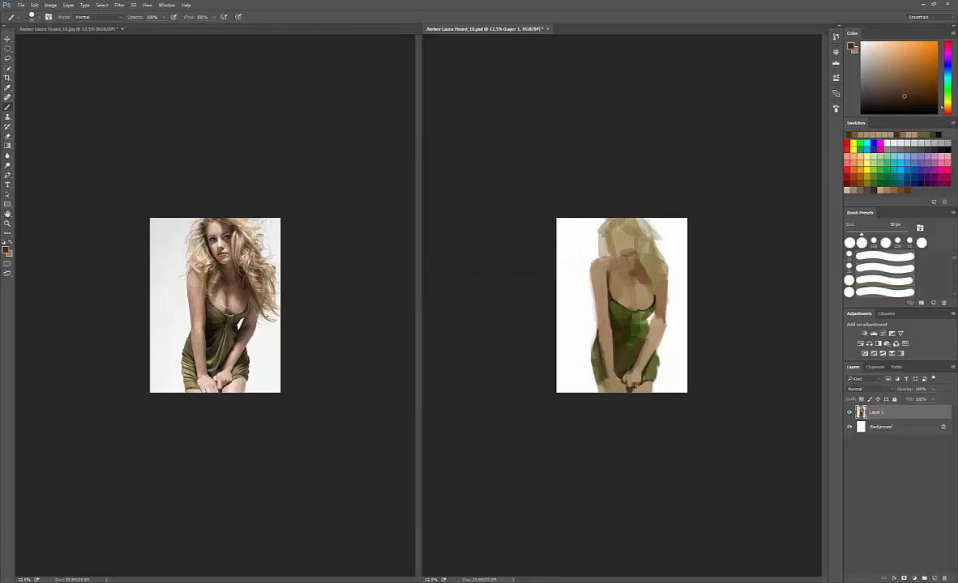
left_click(671, 317, "alt")
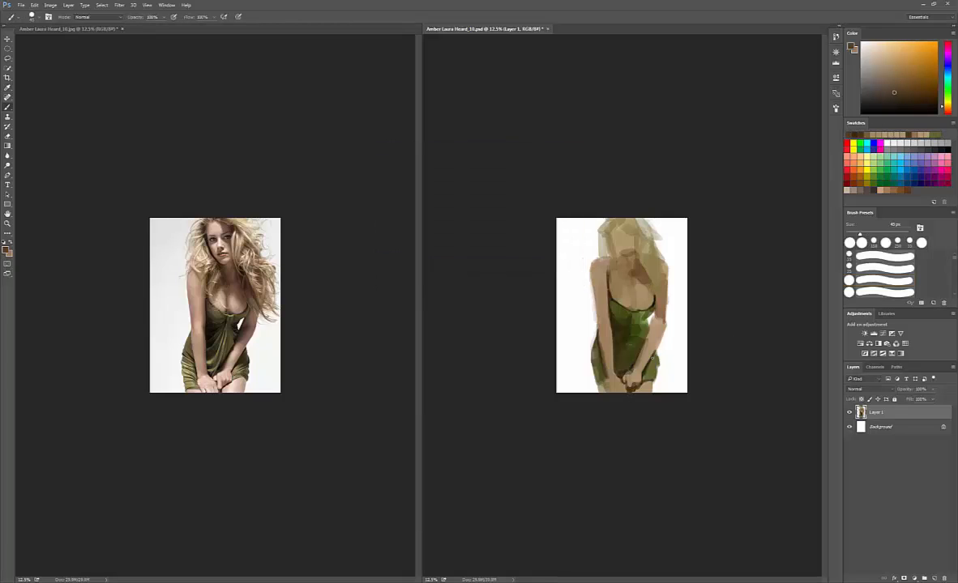
left_click(6, 251)
left_click(485, 255)
left_click(441, 244)
left_click(552, 165)
Step: Save the painting document
key("ctrl+s")
key("Return")
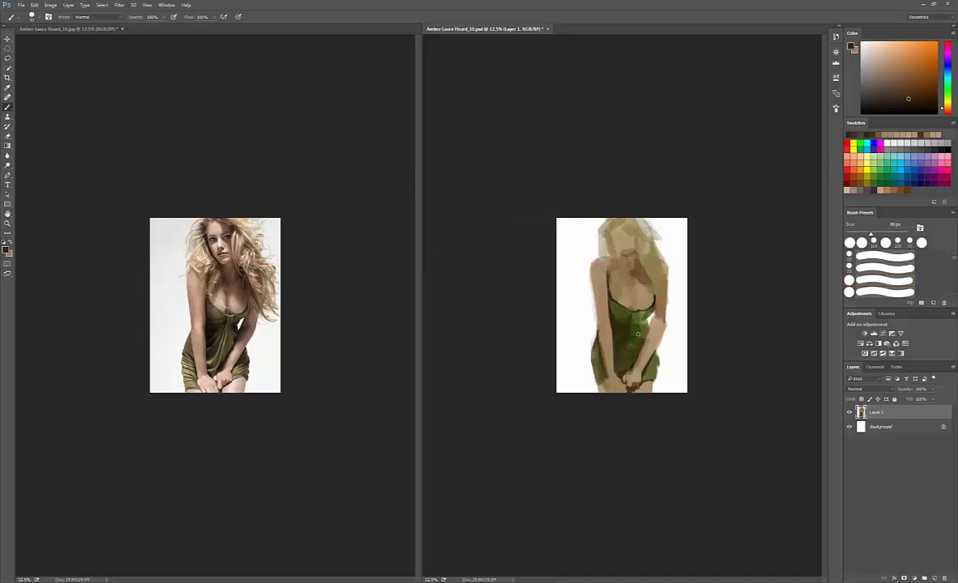
key("ctrl+s")
key("Return")
Step: Undo a dark stroke on the far forearm, pick a different brown, and shade the forearm with a larger brush
mouse_move(646, 355)
left_mouse_down()
mouse_move(661, 331)
mouse_move(642, 367)
left_mouse_up()
key("ctrl+z")
left_click(6, 251)
left_click(452, 233)
left_click(552, 165)
key("bracketright")
key("bracketright")
key("bracketright")
Step: Blend the far forearm and elbow with sampled browns and skin tones at 80 px
left_click(647, 350, "alt")
left_click(655, 334, "alt")
key("bracketleft")
key("bracketleft")
left_click(662, 317, "alt")
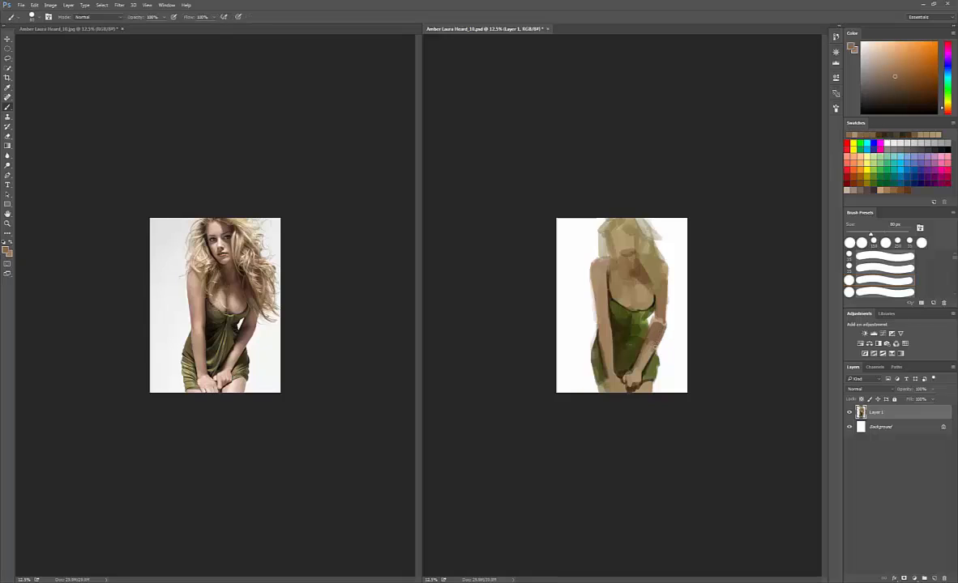
left_click(662, 322, "alt")
left_click(655, 312, "alt")
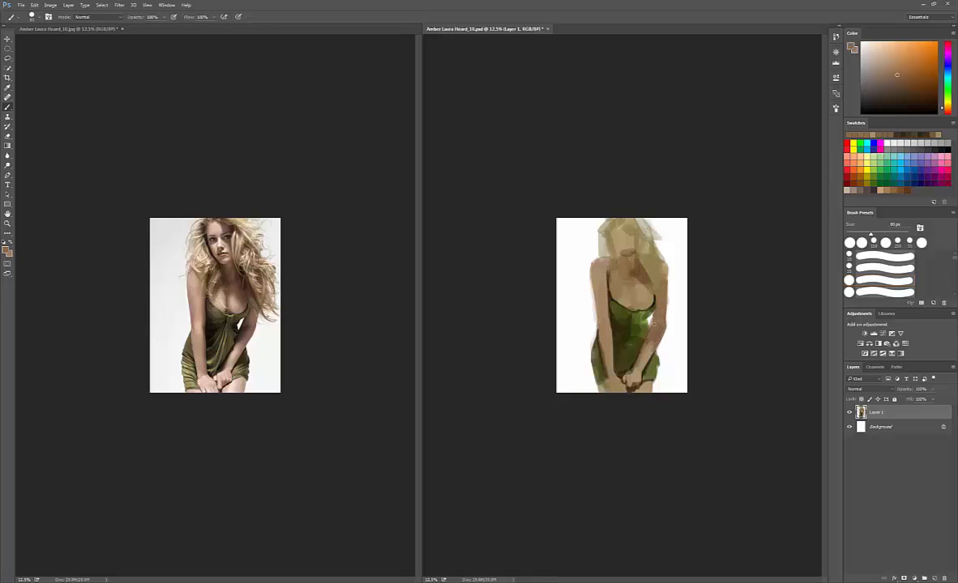
Step: Sample the dress green and pick a dark olive for the waist edge beside the far arm at 60 px
left_click(643, 327, "alt")
key("bracketleft")
key("bracketleft")
left_click(6, 250)
left_click(451, 245)
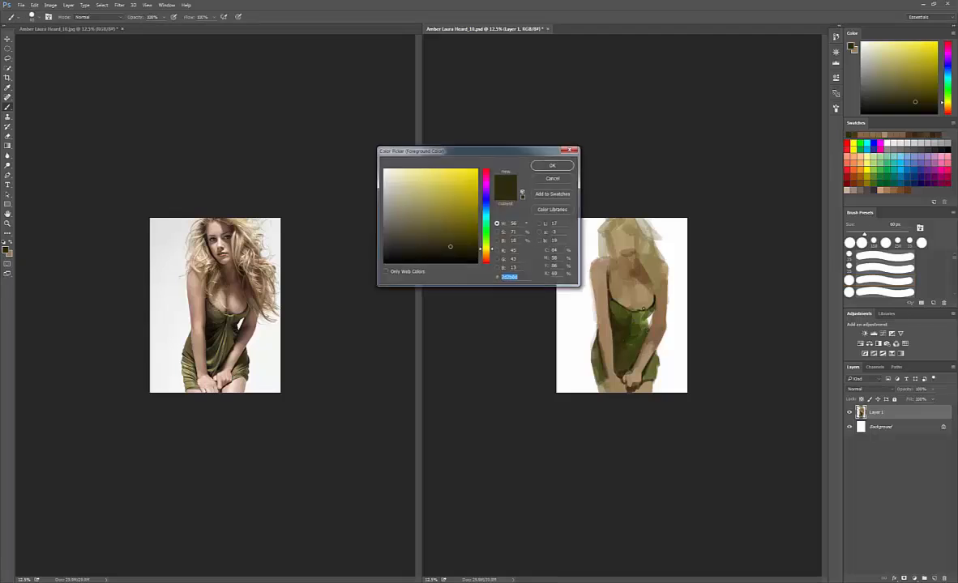
left_click(550, 165)
Step: Erase the gap between the waist and far arm, and clean up its edges with dark olive and sampled brown
key("e")
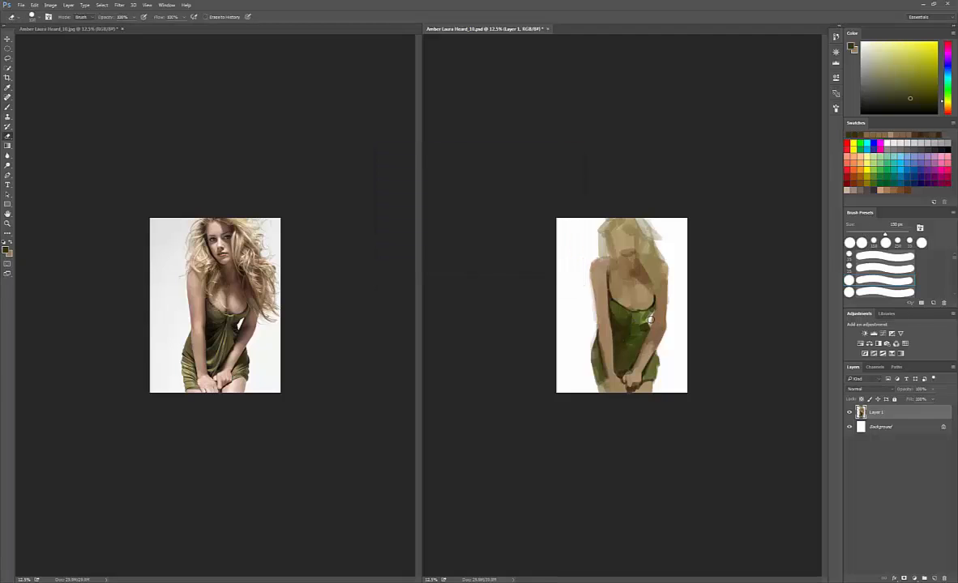
key("bracketleft")
left_click_drag(646, 318, 646, 324)
key("b")
left_click(645, 326)
left_click(654, 325, "alt")
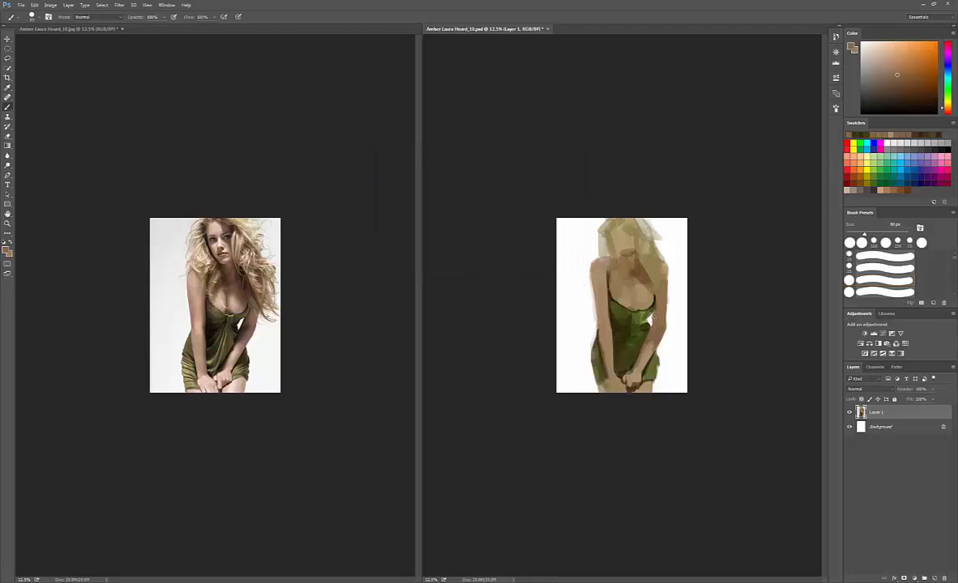
key("e")
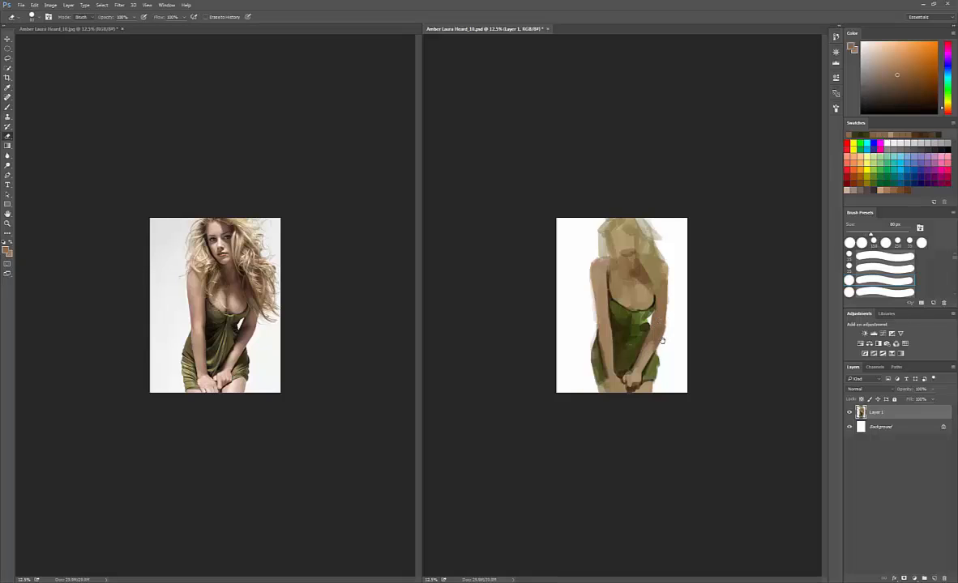
Step: Paint the far side of the skirt down to the hem and thigh with sampled dark and olive tones
key("b")
left_click(653, 366, "alt")
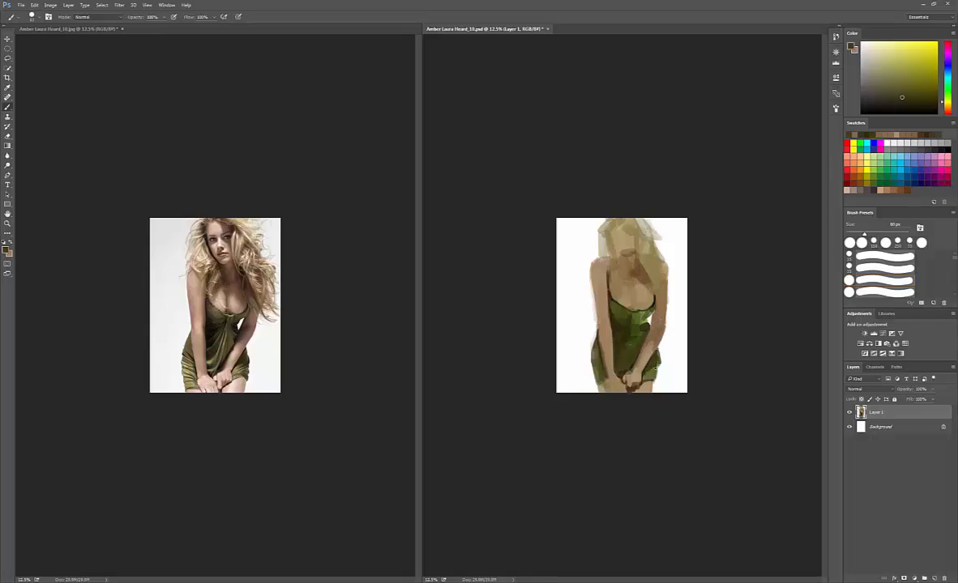
mouse_move(656, 369)
left_mouse_down()
mouse_move(655, 390)
mouse_move(654, 381)
left_mouse_up()
left_click(646, 385, "alt")
left_click(653, 368, "alt")
Step: Add sampled dark brown shading around the near wrist and hand at 60 px
left_click(612, 374, "alt")
left_click(615, 376, "alt")
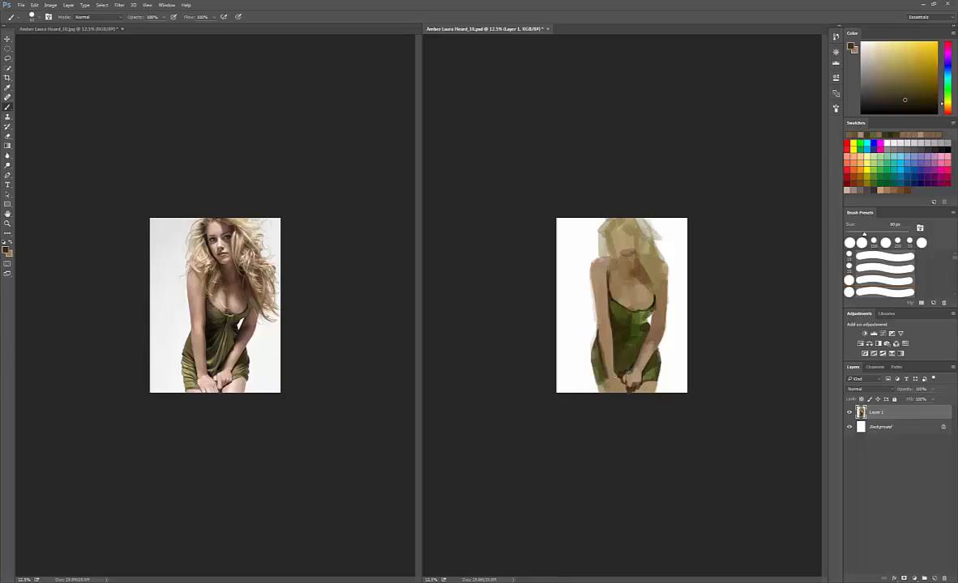
key("bracketleft")
key("bracketleft")
Step: Sample a light skin tone from the far forearm and paint the near hand with a 100 px brush
left_click(640, 361, "alt")
key("bracketright")
key("bracketright")
key("bracketright")
key("bracketright")
key("bracketright")
key("bracketright")
left_click_drag(611, 380, 622, 386)
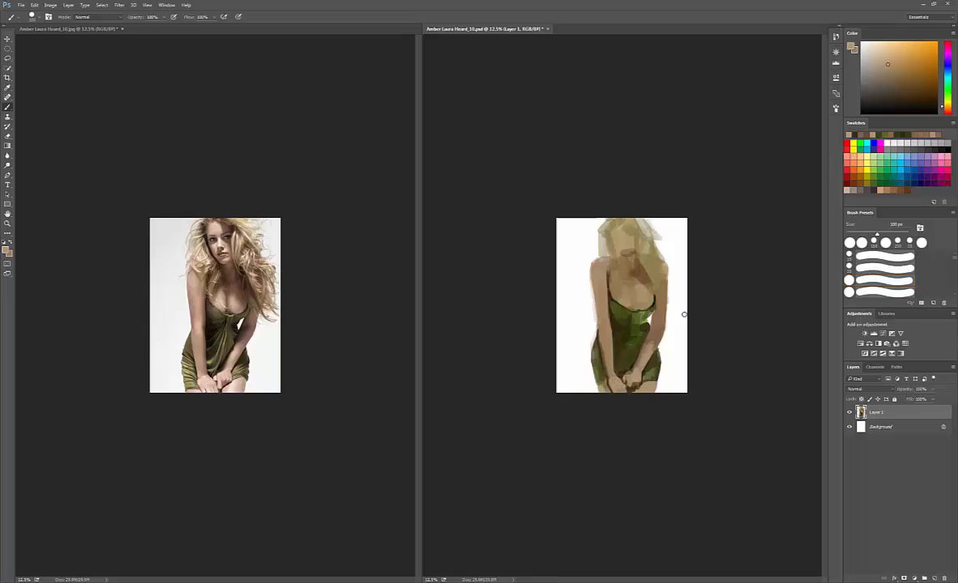
Step: Shade the near arm from forearm to shoulder with sampled browns at 80 px, and sample a dark edge tone
left_click(610, 354, "alt")
mouse_move(606, 347)
left_mouse_down()
mouse_move(608, 308)
mouse_move(597, 315)
mouse_move(592, 277)
mouse_move(598, 330)
mouse_move(606, 293)
left_mouse_up()
left_click(594, 283, "alt")
left_click(601, 302, "alt")
left_click(603, 321, "alt")
left_click(611, 298, "alt")
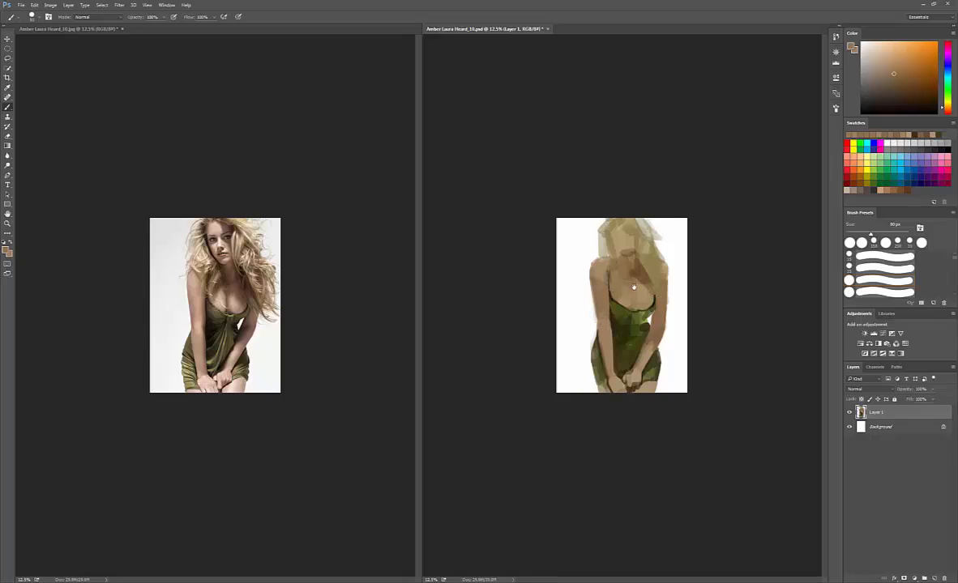
left_click(599, 344, "alt")
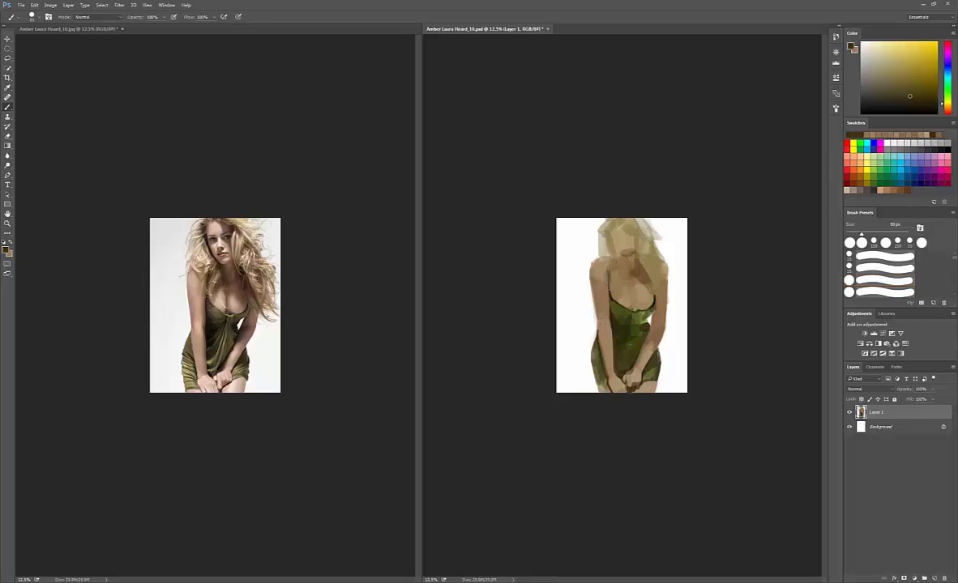
Step: Refine the skirt's outer edge, hem, thigh and forearm beside the straighter arm with sampled dark, olive and skin tones
left_click_drag(595, 357, 597, 387)
left_click(597, 369, "alt")
left_click(597, 375, "alt")
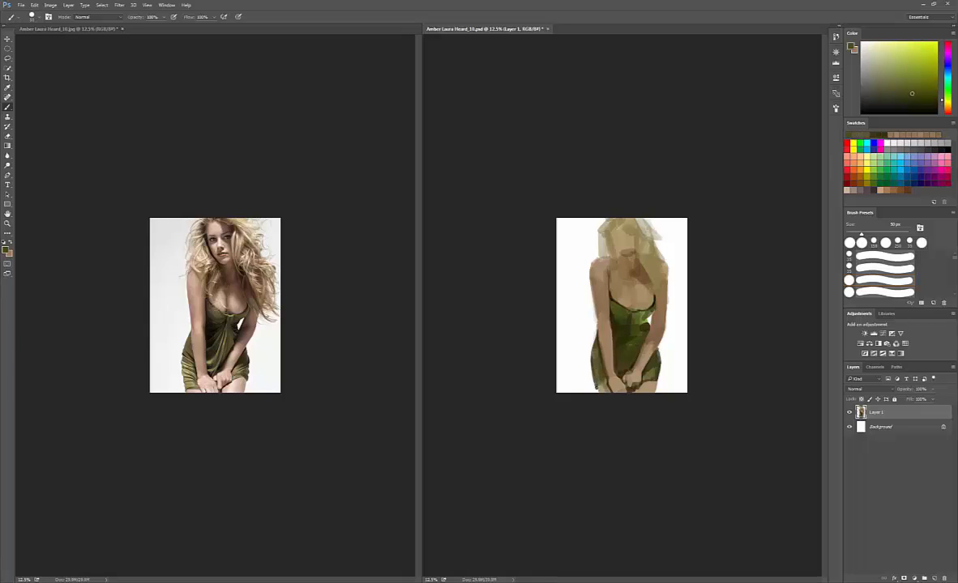
left_click(601, 390, "alt")
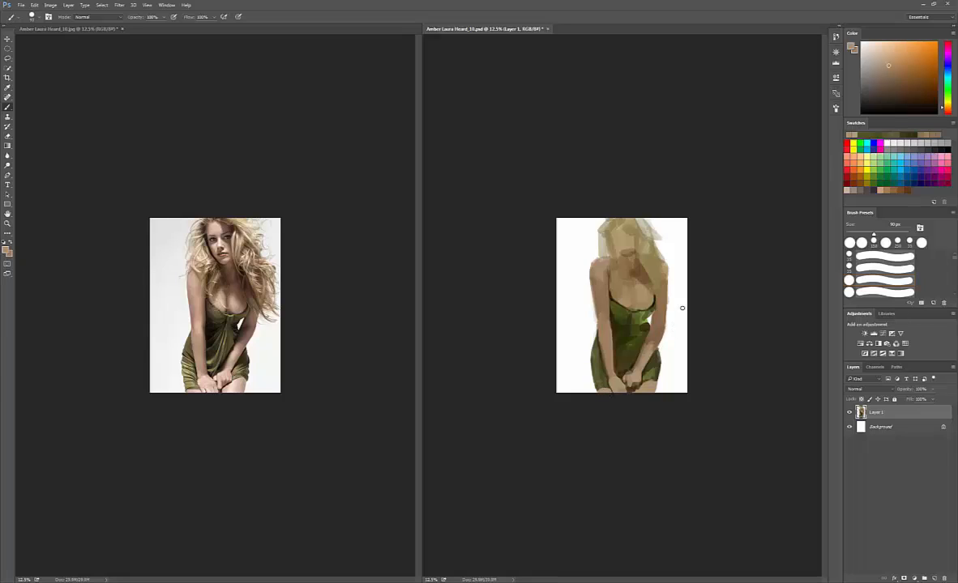
left_click(606, 364, "alt")
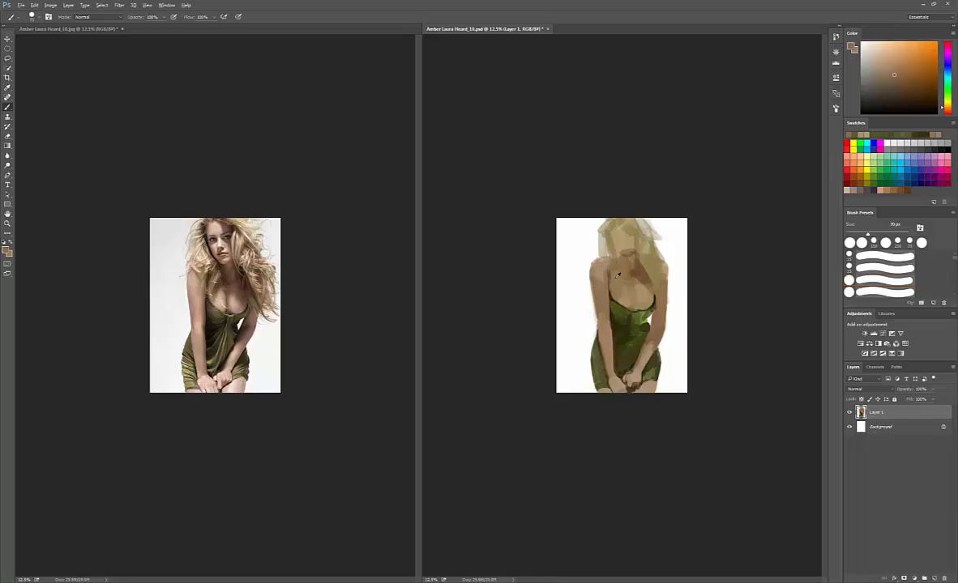
Step: Shift Layer 1 towards warmer, redder tones with Color Balance
key("ctrl+b")
left_click(536, 182)
Step: Pick a dark brown and paint shadows down the side of the face and under the chin in Multiply mode
left_click(7, 251)
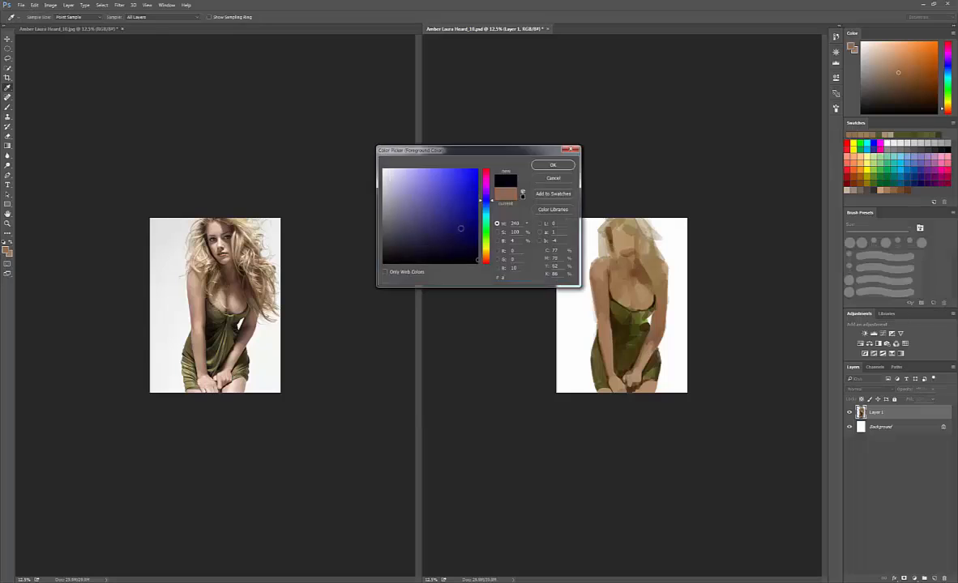
left_click(485, 259)
left_click(449, 237)
left_click(553, 164)
key("[")
left_click_drag(610, 229, 619, 262)
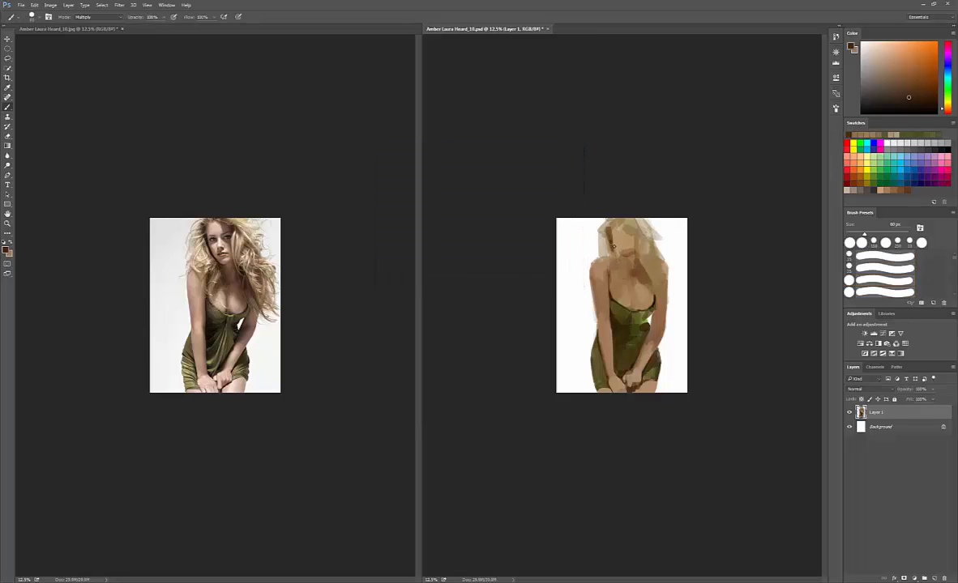
key("ctrl+y")
left_click_drag(625, 256, 624, 261)
Step: Return the brush to Normal mode and sample a light tone from the face for painting around the jaw at 70 px
key("bracketright")
key("bracketright")
key("bracketright")
key("bracketright")
key("bracketright")
key("bracketright")
key("bracketright")
key("shift+alt+n")
left_click(622, 246, "alt")
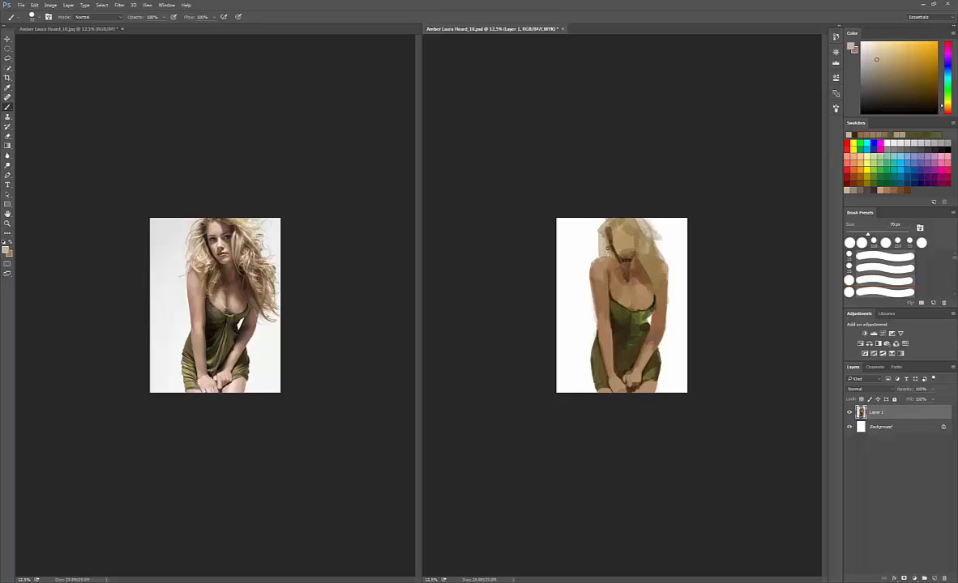
Step: Block in the eye sockets, nose and mouth with a smaller brush and sampled browns
key("bracketleft")
key("bracketleft")
key("bracketleft")
key("bracketleft")
key("bracketleft")
key("bracketleft")
mouse_move(620, 244)
left_mouse_down()
mouse_move(631, 247)
mouse_move(630, 236)
left_mouse_up()
left_click(625, 234, "alt")
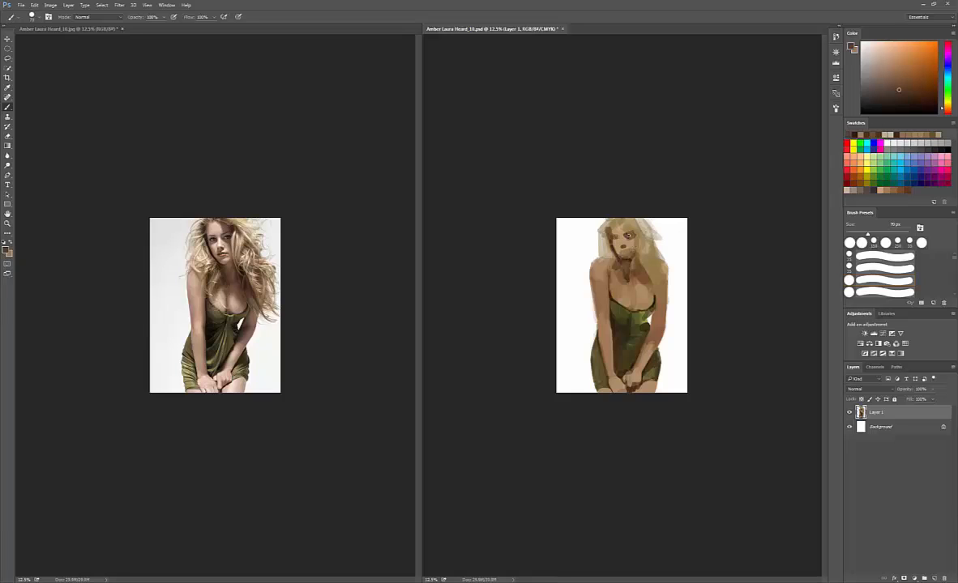
Step: Sample the forehead tone, pick a lighter skin colour from it and brighten the forehead with a 125 px brush
left_click(620, 229, "alt")
key("n")
key("Return")
key("bracketright")
key("bracketright")
key("bracketright")
key("bracketright")
key("n")
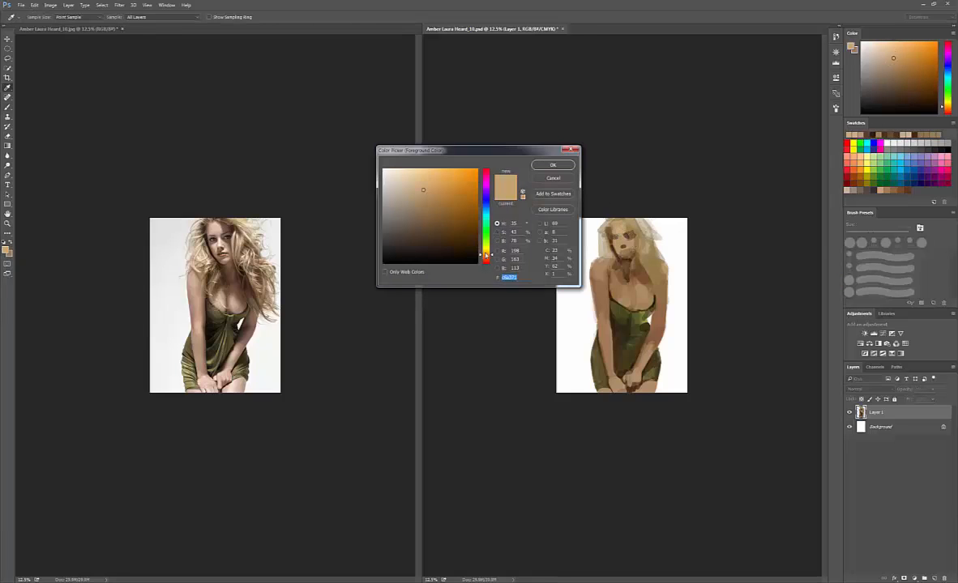
left_click(410, 165)
key("Return")
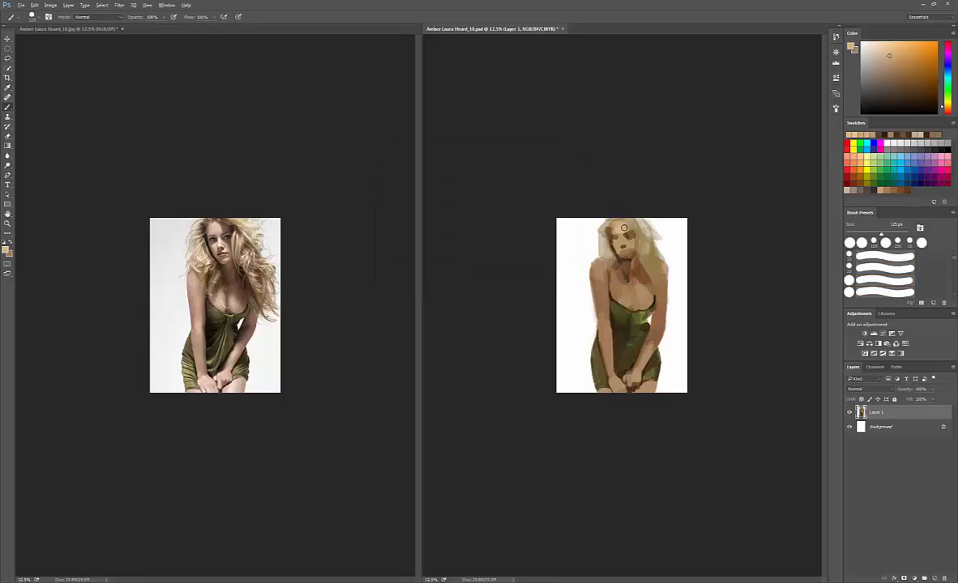
Step: Refine the hairline, eye sockets and cheek edge with sampled browns and tans, reducing the brush to 60 px
left_click(613, 234, "alt")
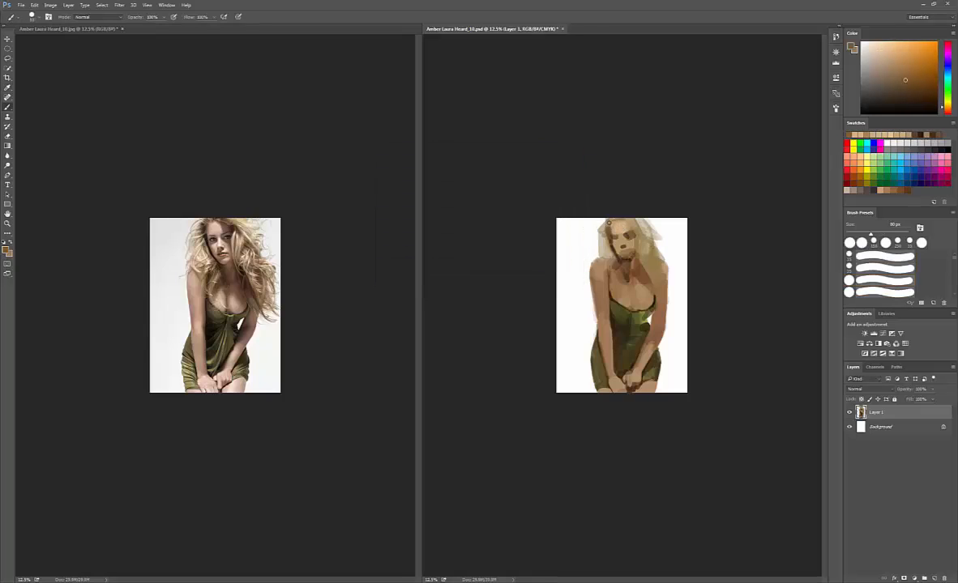
left_click(602, 235, "alt")
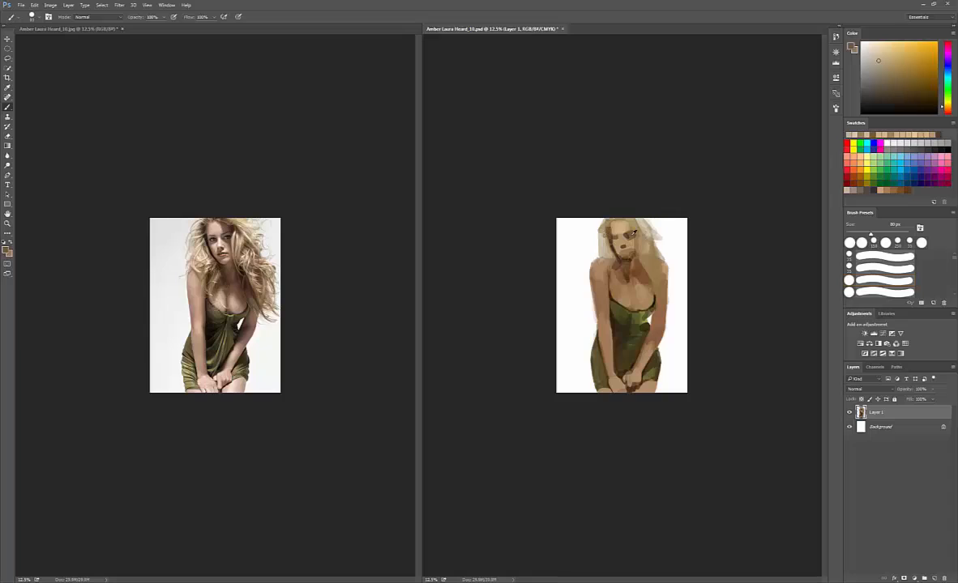
left_click(626, 220, "alt")
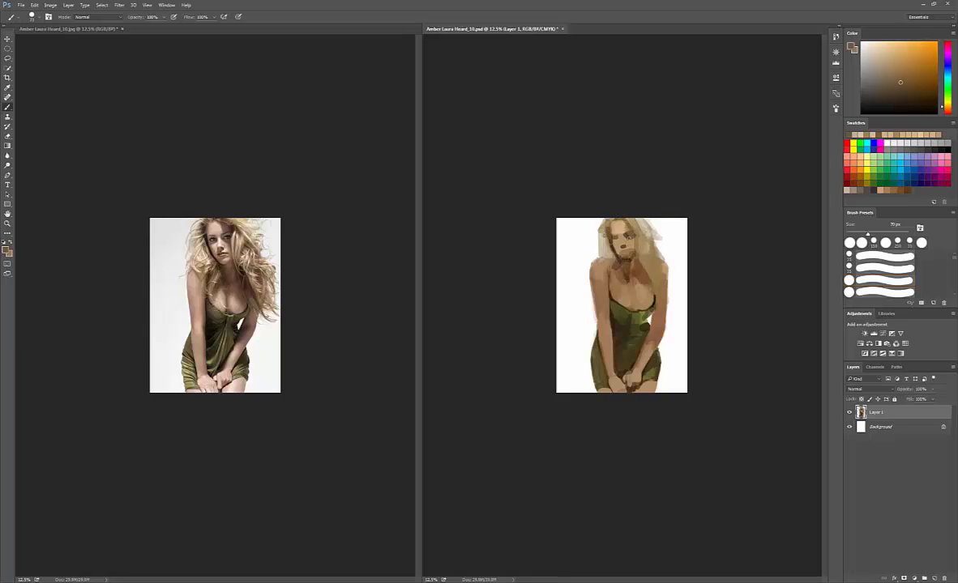
left_click(636, 234, "alt")
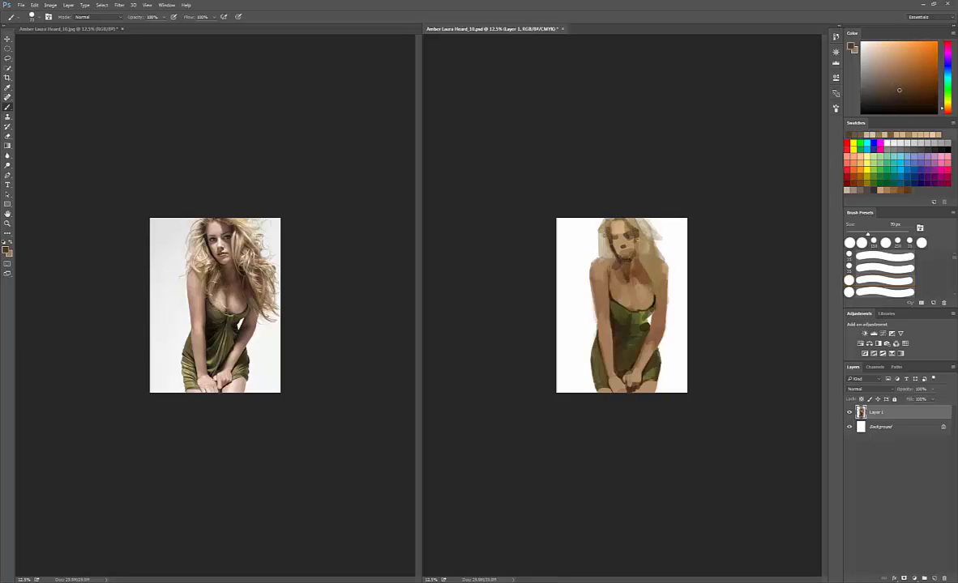
left_click(640, 246, "alt")
key("bracketleft")
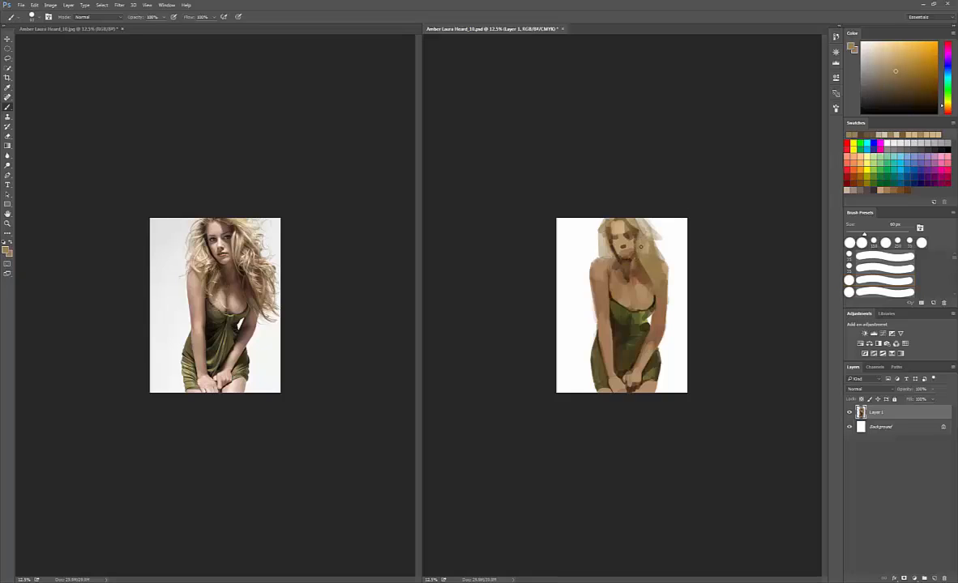
Step: Paint dark hair shadows beside the neck with a 100 px brush and sampled browns, and sample a lighter hair tone
left_click(643, 269, "alt")
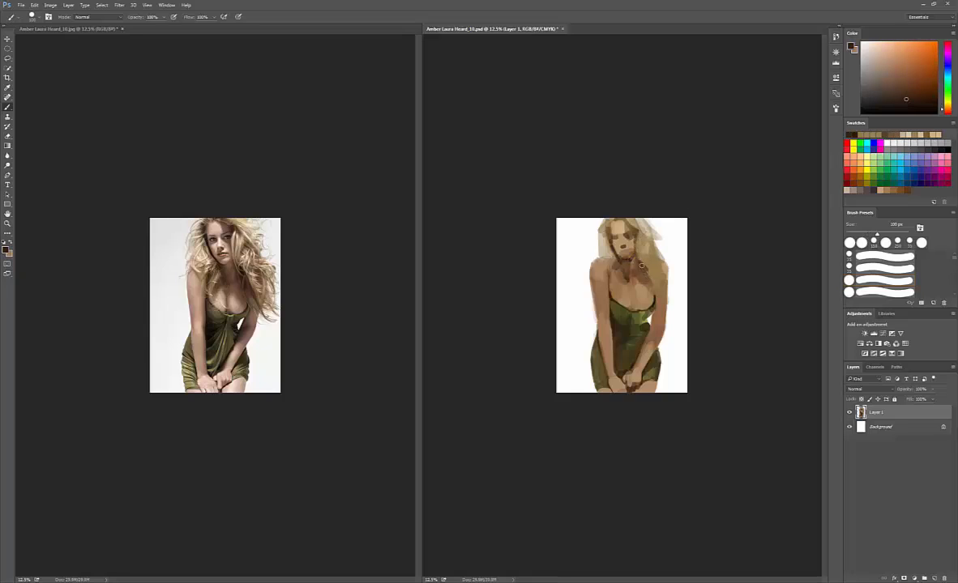
left_click_drag(635, 259, 635, 275)
left_click(648, 266, "alt")
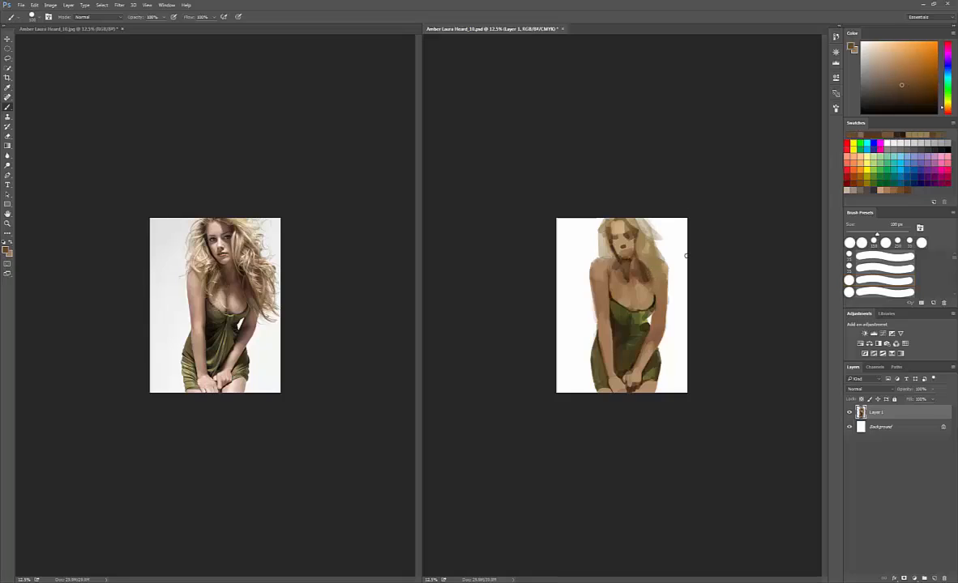
left_click(595, 219, "alt")
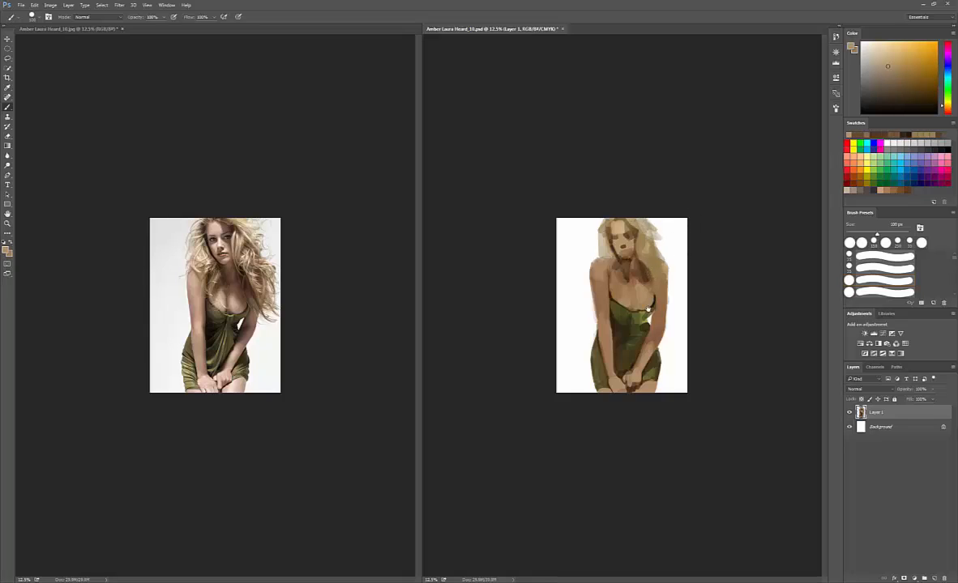
Step: Refine the shadowed hair strands over the chest with sampled browns at 45 px
key("bracketleft")
key("bracketleft")
key("bracketleft")
key("bracketleft")
key("bracketleft")
key("bracketleft")
left_click(645, 272, "alt")
left_click(648, 274, "alt")
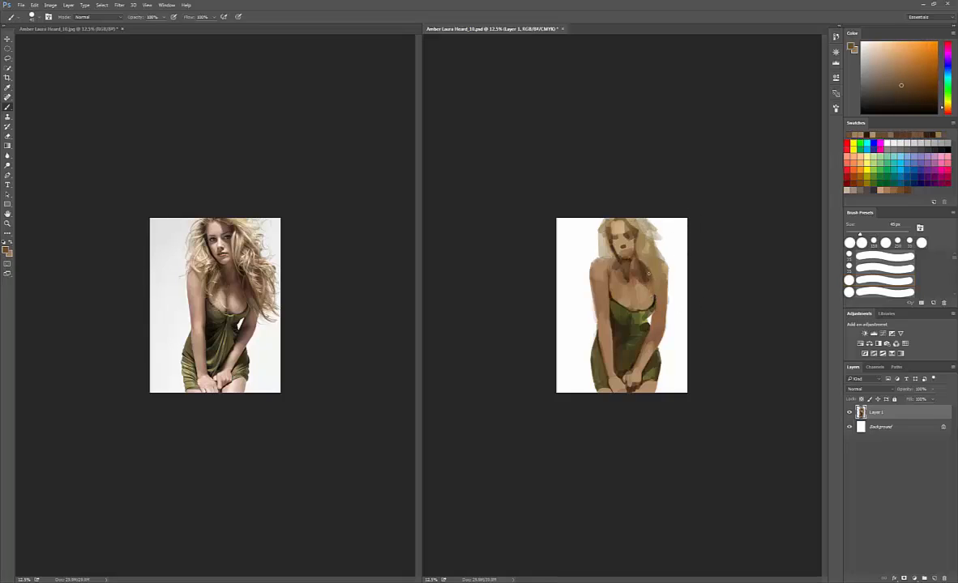
Step: Extend the long hair down past the shoulder and outward with sampled browns and tans at 80 px
key("bracketright")
key("bracketright")
key("bracketright")
key("bracketright")
left_click(655, 271, "alt")
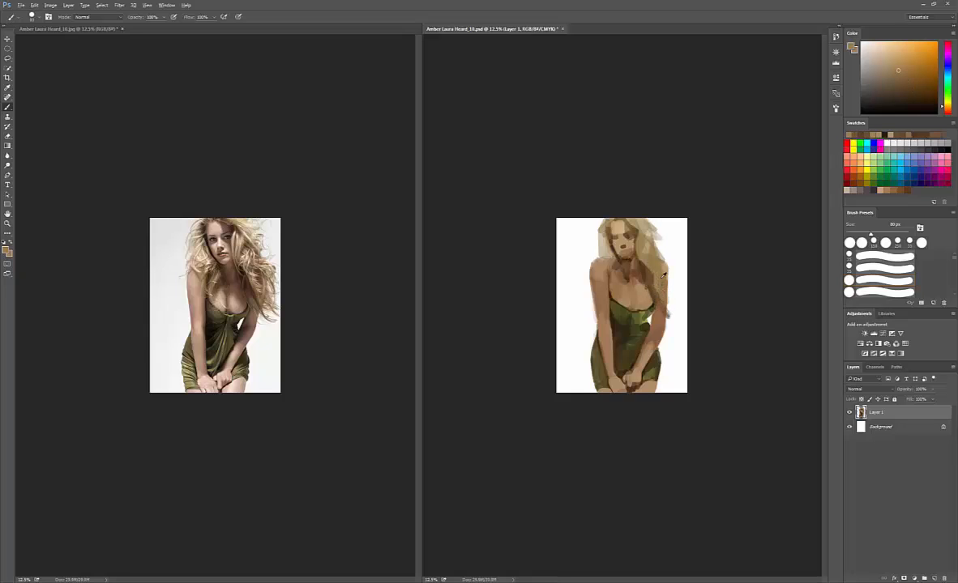
left_click(660, 273, "alt")
left_click(660, 260, "alt")
left_click_drag(665, 266, 671, 272)
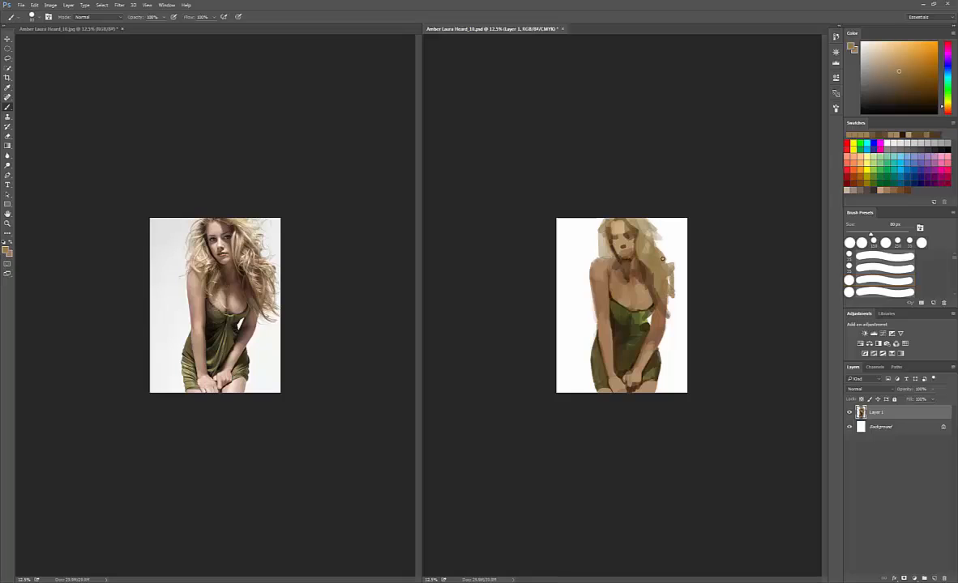
Step: Sample a hair tone, shift its hue towards yellow and paint blonde areas along the long hair
key("bracketright")
key("bracketright")
key("bracketright")
key("bracketright")
key("bracketright")
left_click(602, 212, "alt")
left_click(6, 250)
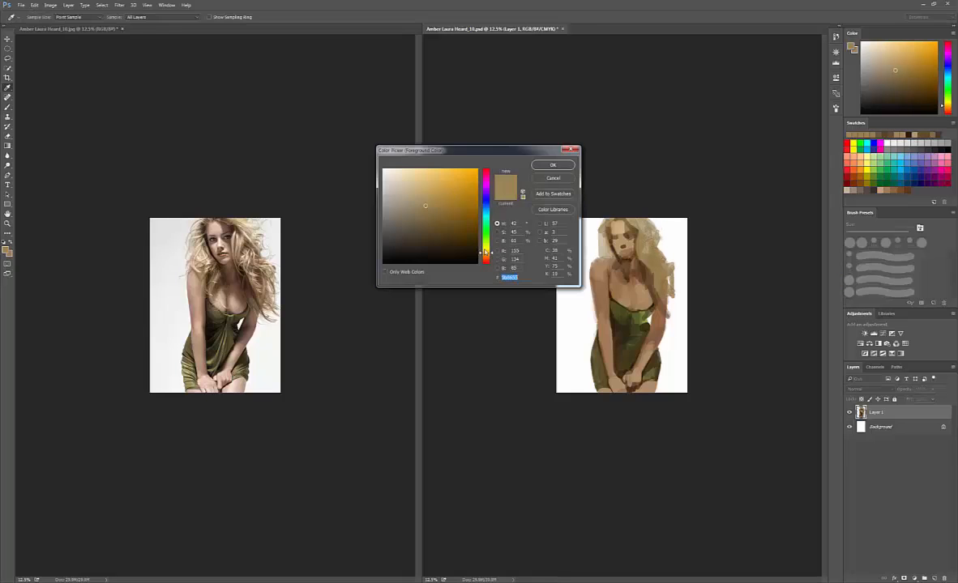
left_click(486, 249)
left_click(553, 165)
left_click(7, 250)
left_click(485, 252)
key("Return")
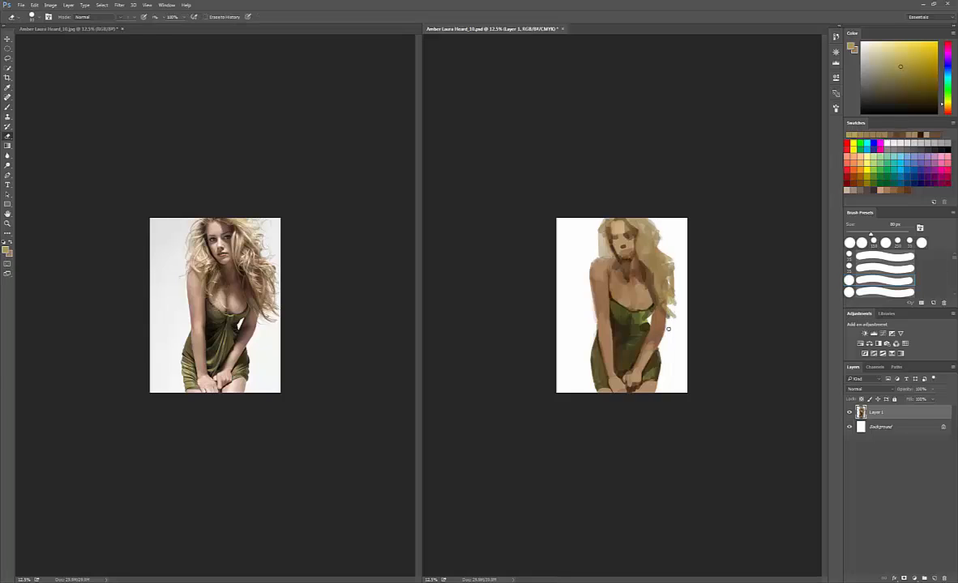
Step: Erase along the outer edge of the arm below the long hair and rework it with sampled skin tones at 50 px
left_click(662, 328, "alt")
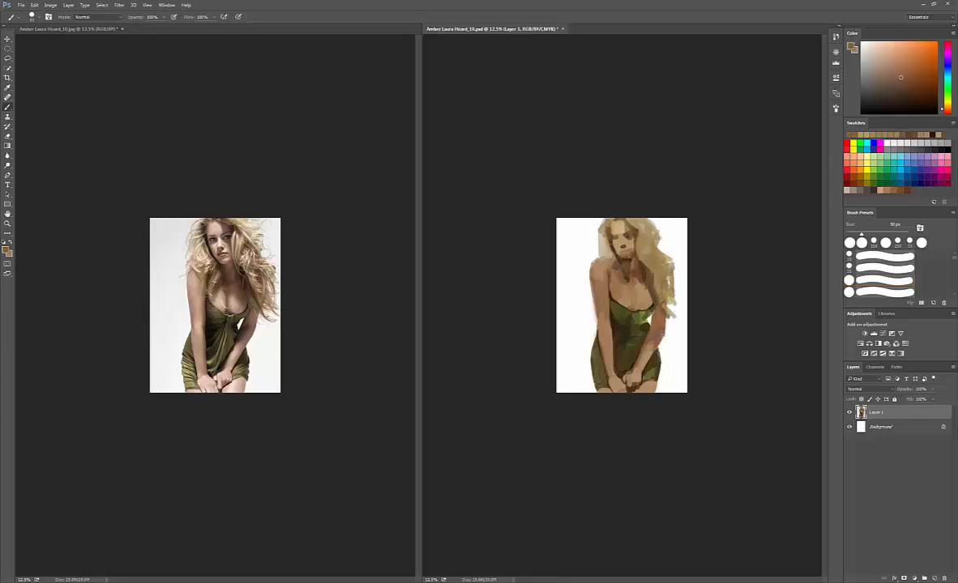
left_click(645, 351, "alt")
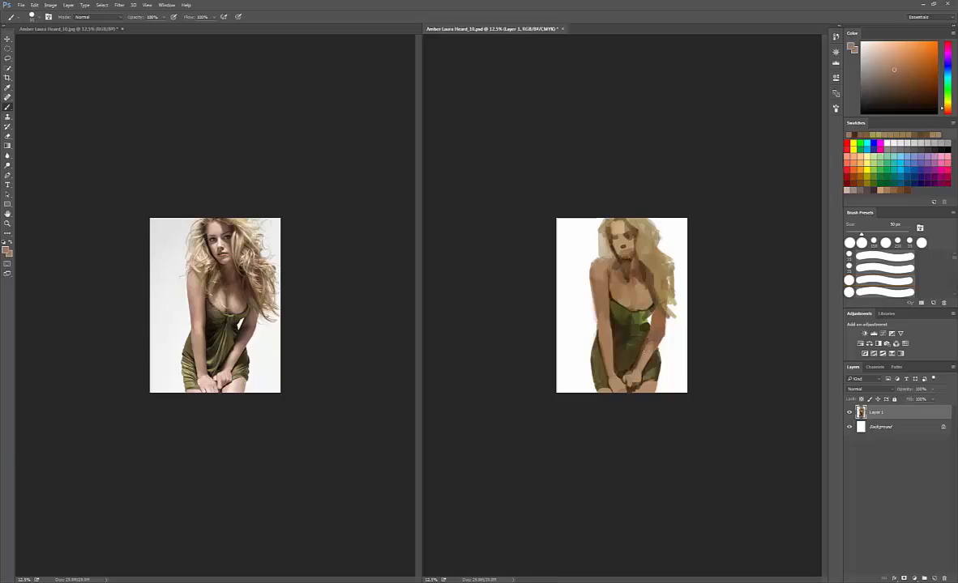
left_click(646, 352, "alt")
left_click(657, 329, "alt")
Step: Shade the elbow and upper forearm below the long hair with larger brush strokes in sampled browns
key("bracketright")
key("bracketright")
key("bracketright")
key("bracketright")
mouse_move(645, 337)
left_mouse_down()
mouse_move(659, 330)
mouse_move(659, 345)
left_mouse_up()
left_click(655, 328, "alt")
left_click(659, 327, "alt")
key("bracketleft")
key("bracketleft")
left_click(658, 324, "alt")
left_click(658, 332, "alt")
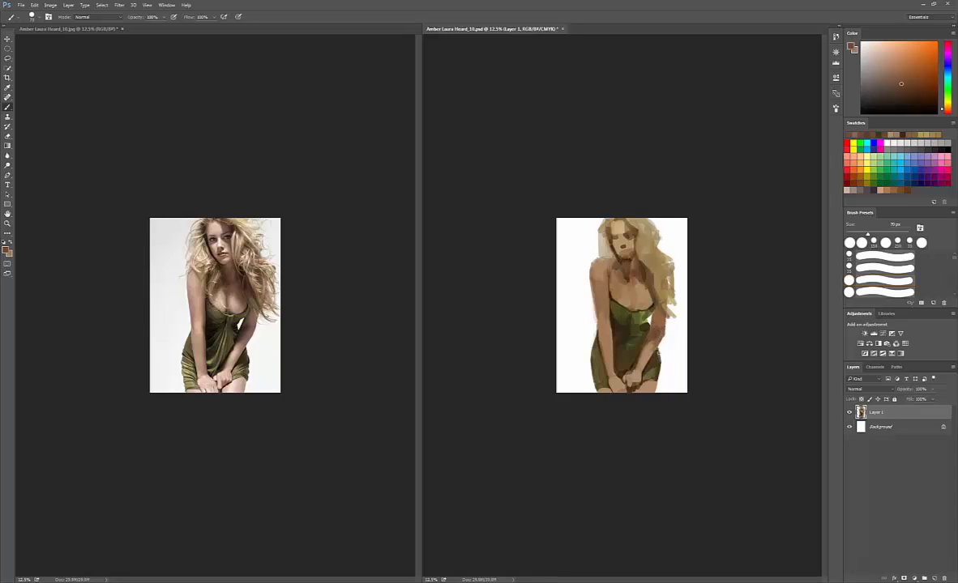
Step: Refine the forearm down to the clasped hands with sampled skin and dark tones at 50 px
key("bracketleft")
key("bracketleft")
left_click(654, 346, "alt")
left_click(644, 362, "alt")
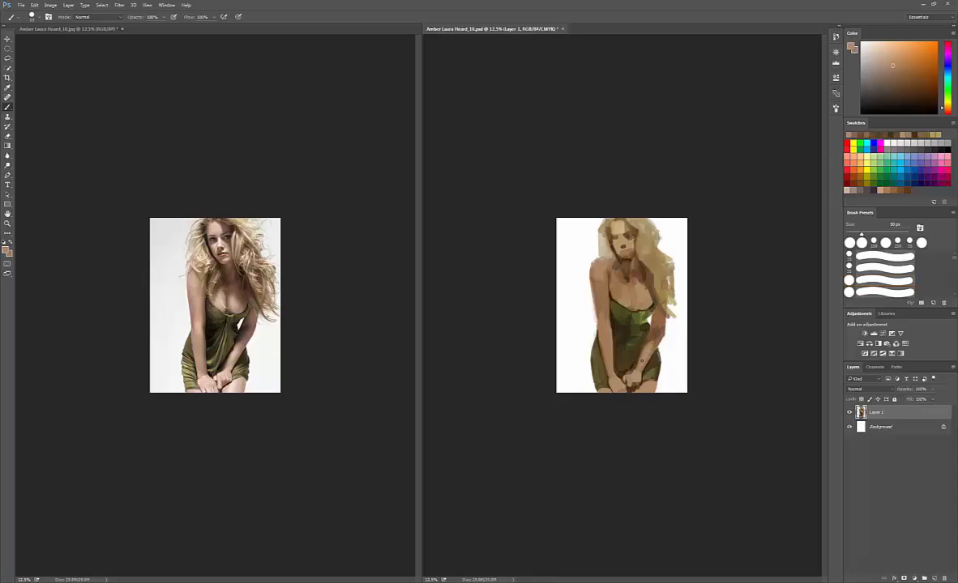
left_click(635, 384, "alt")
Step: Clean the outer edge of the straighter arm with the eraser and touch it up in a sampled skin tone at 40 px
key("ctrl+plus")
left_click(340, 503)
key("ctrl+plus")
left_click(494, 388)
key("e")
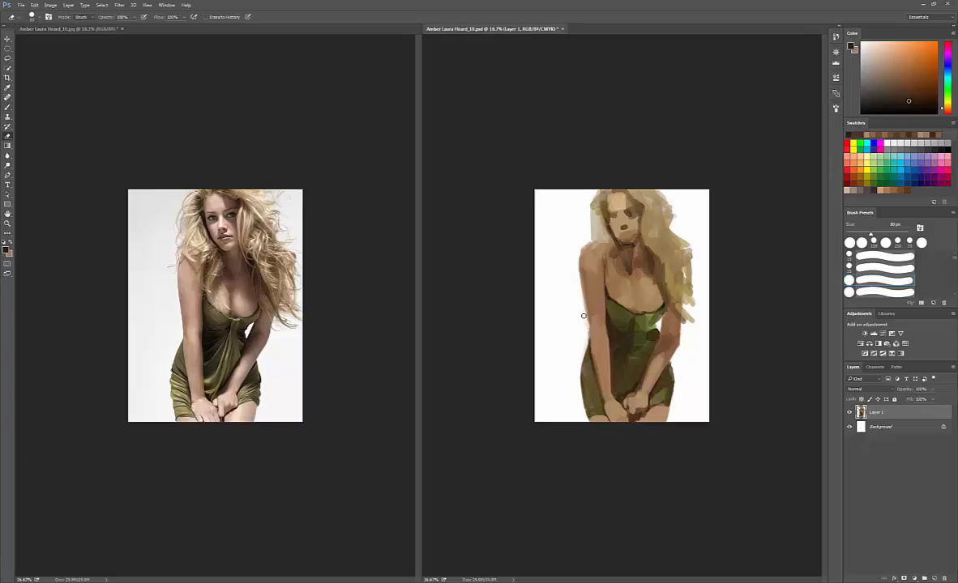
key("b")
left_click(588, 330, "alt")
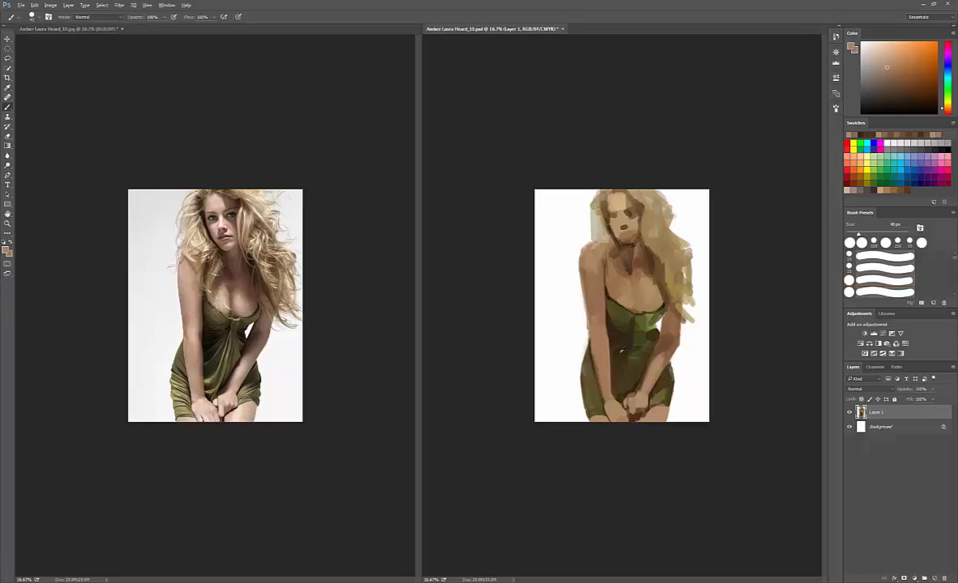
Step: Refine the dress neckline and the adjoining chest edge with sampled green and brown tones at 40 px
left_click(621, 350, "alt")
left_click(609, 296, "alt")
left_click(607, 295, "alt")
left_click(610, 296, "alt")
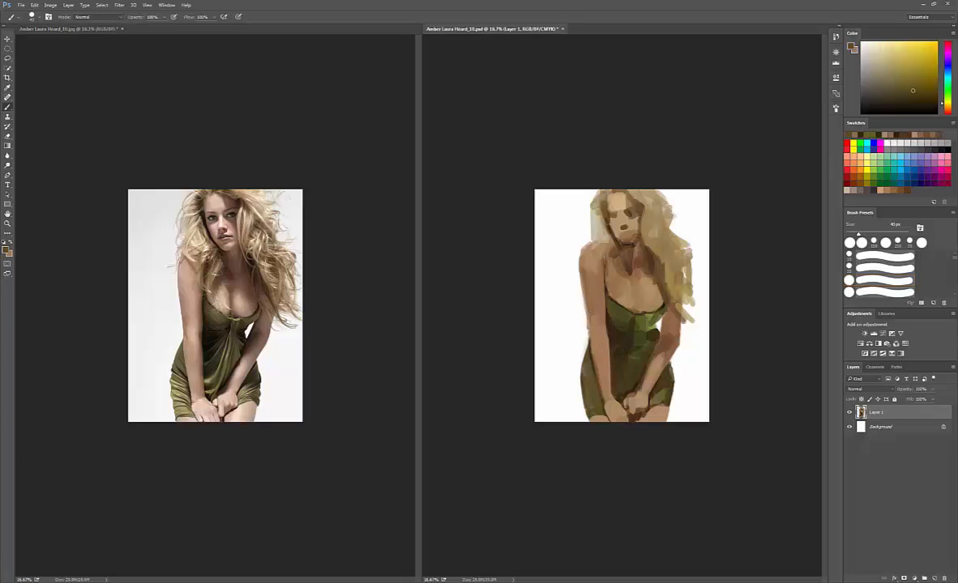
left_click(611, 288, "alt")
left_click(614, 283, "alt")
Step: Shift a sampled forehead tone towards orange and add a nose highlight in Linear Dodge (Add) mode at 40 px
left_click(619, 204, "alt")
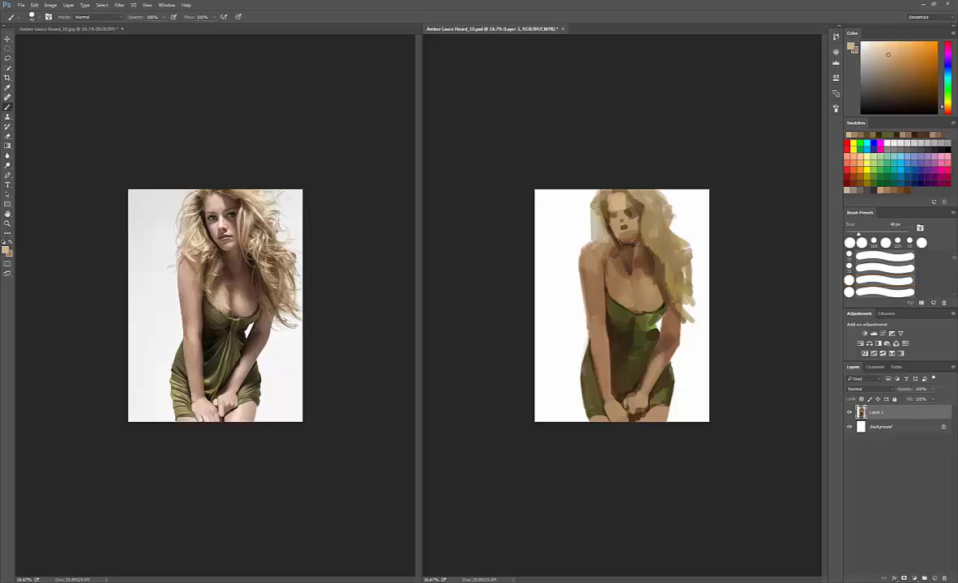
left_click(6, 250)
left_click(485, 258)
left_click(553, 165)
left_click_drag(623, 215, 623, 224)
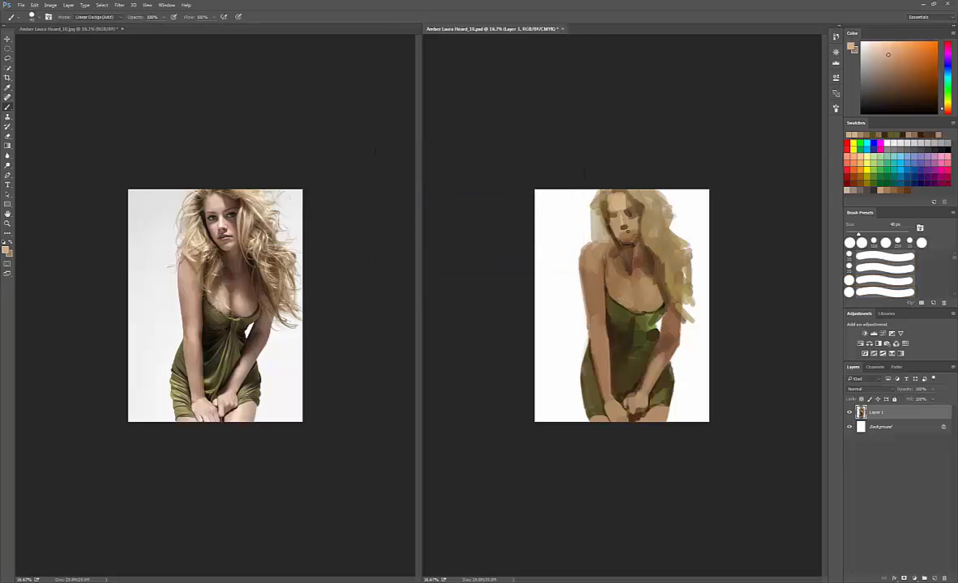
Step: Return the brush to Normal mode and rework both eye sockets with sampled browns
key("shift+alt+n")
left_click(613, 217, "alt")
left_click(628, 214, "alt")
left_click(611, 216, "alt")
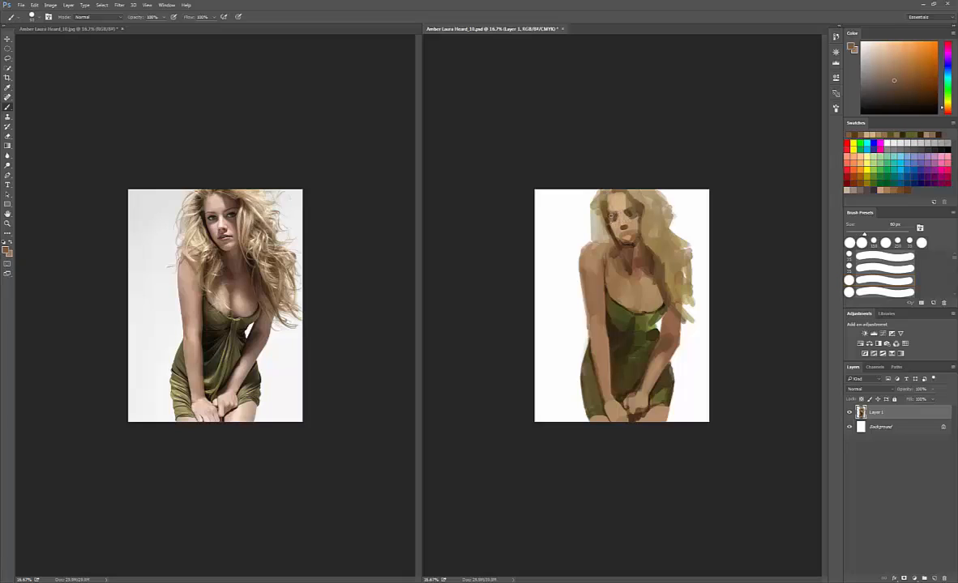
left_click(612, 216, "alt")
left_click_drag(608, 215, 632, 215)
left_click(613, 214, "alt")
left_click(628, 214, "alt")
left_click(631, 212, "alt")
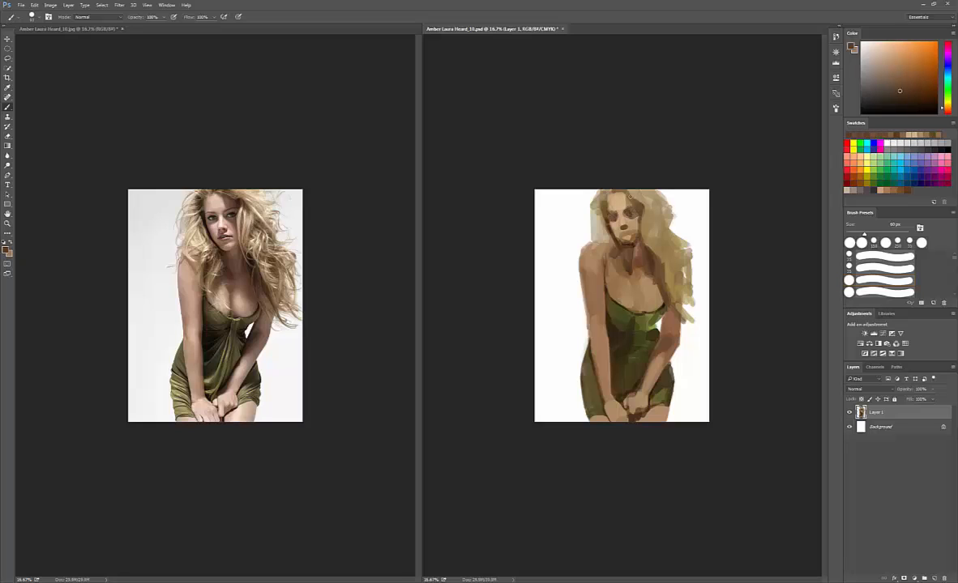
Step: Touch up the forehead and hairline with sampled skin and dark tones at 60 px, and save the document
left_click(623, 203, "alt")
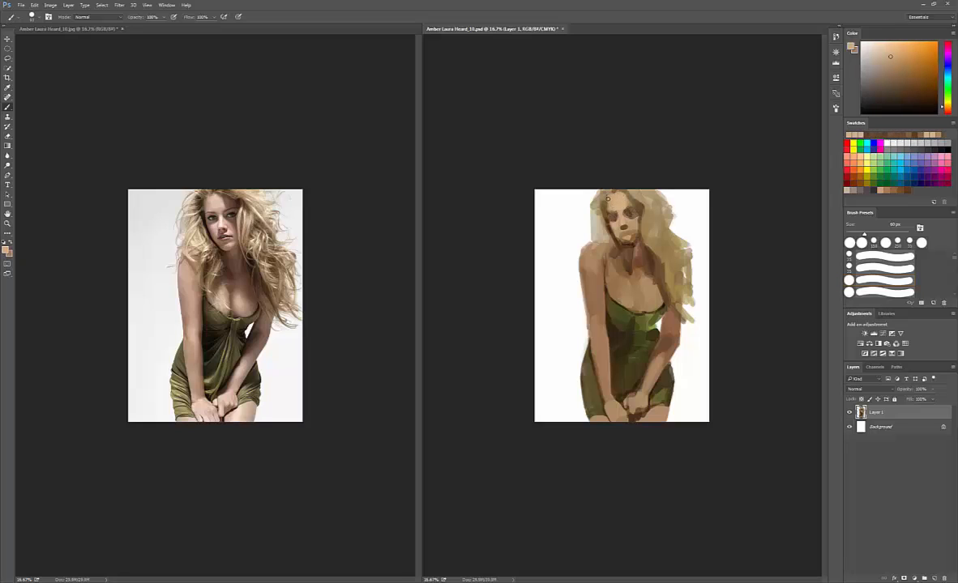
left_click(603, 204, "alt")
left_click(603, 204, "alt")
key("ctrl+s")
key("Return")
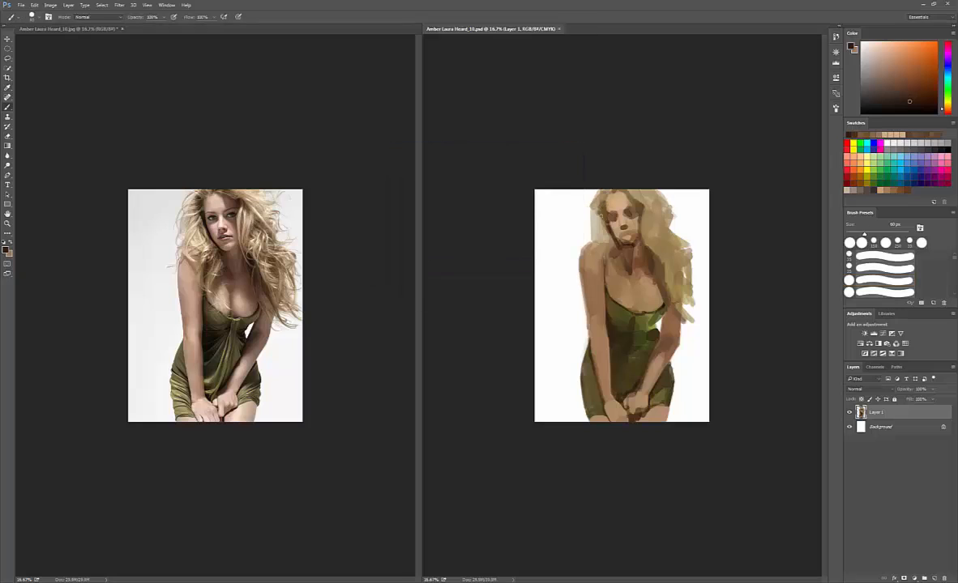
Step: Touch up the hair edge beside the cheek and the mouth area with sampled tones at 45 px
left_click(603, 215)
left_click(586, 211, "alt")
left_click(619, 232)
left_click(621, 235, "alt")
left_click(622, 236)
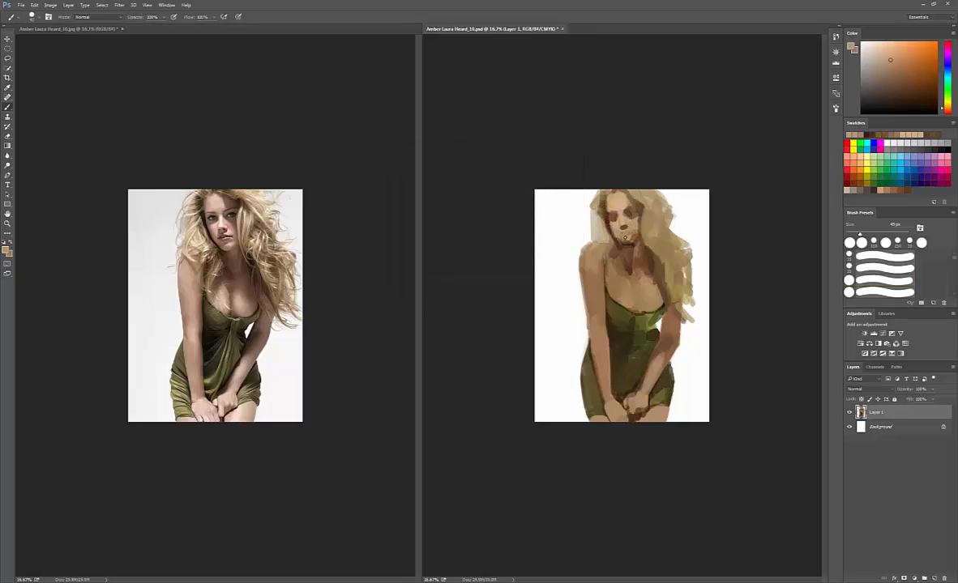
Step: Rework the mouth and upper chin with sampled skin tones at 60 px
key("bracketright")
key("bracketright")
left_click(623, 236, "alt")
left_click(625, 238)
left_click(626, 239, "alt")
left_click(626, 240)
left_click(625, 240, "alt")
left_click(625, 241)
Step: Shape the chin and jaw edge with sampled skin and dark brown tones
left_click(623, 239, "alt")
left_click(624, 241)
left_click(623, 242, "alt")
left_click(620, 242)
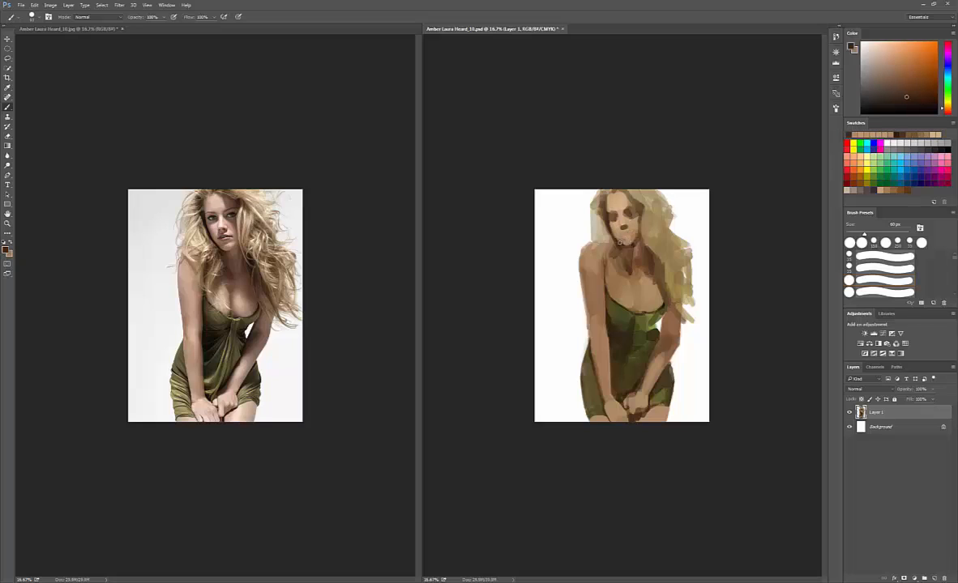
left_click(619, 240, "alt")
left_click(621, 244)
left_click(625, 241, "alt")
left_click(626, 243)
Step: Redefine the nose and the shadow beneath it with sampled skin and brown tones at 45 px
left_click(624, 235, "alt")
left_click(622, 231)
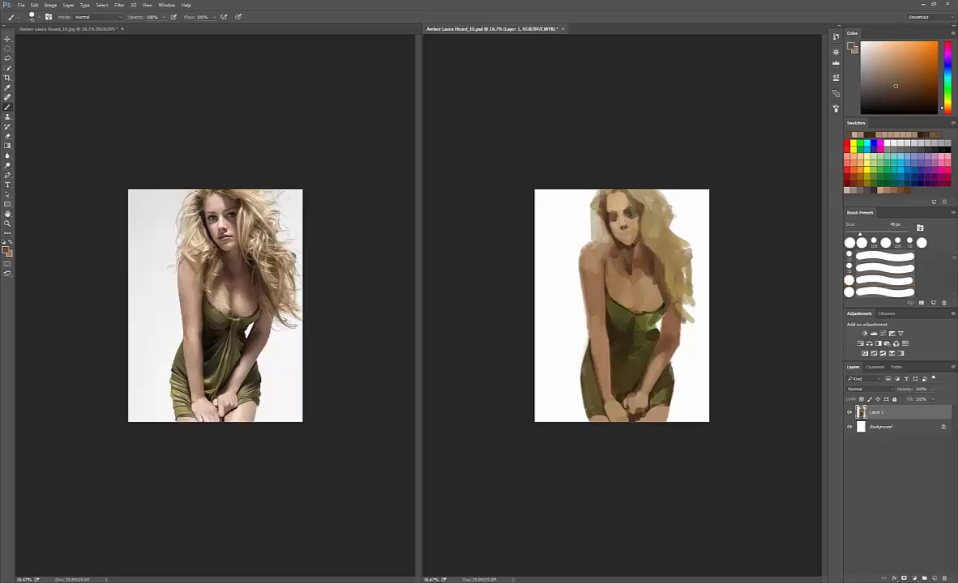
left_click(629, 217, "alt")
left_click(624, 228)
left_click(621, 228)
left_click(624, 222, "alt")
left_click(623, 225)
left_click(627, 226, "alt")
left_click(625, 227)
left_click(625, 223, "alt")
left_click(625, 225)
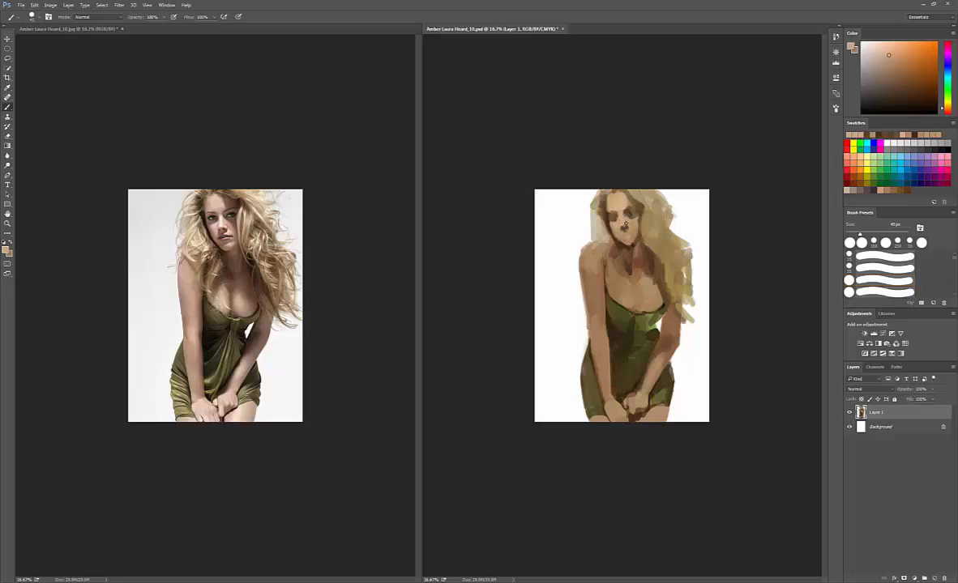
Step: Refine the underside of the nose and mark the mouth with sampled browns at 35 px
left_click(624, 229, "alt")
key("bracketleft")
key("bracketleft")
left_click(624, 227)
left_click(625, 229, "alt")
left_click(625, 230, "alt")
left_click(623, 229)
left_click(625, 229, "alt")
left_click(627, 236)
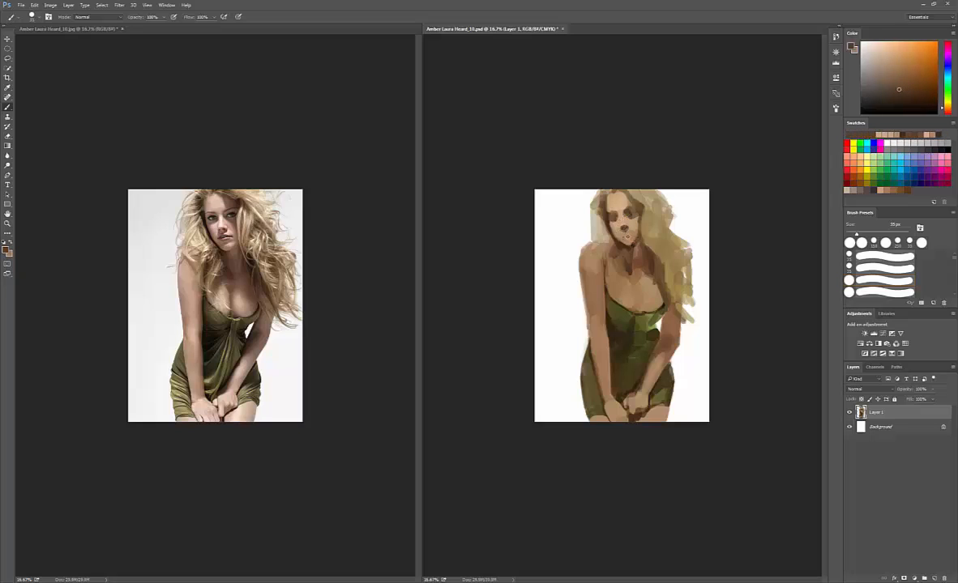
Step: Tint the lips with picked reddish browns in Multiply mode at 35 px, return to Normal mode and sample a skin tone above them
left_click(6, 250)
left_click(485, 258)
left_click(452, 224)
key("Return")
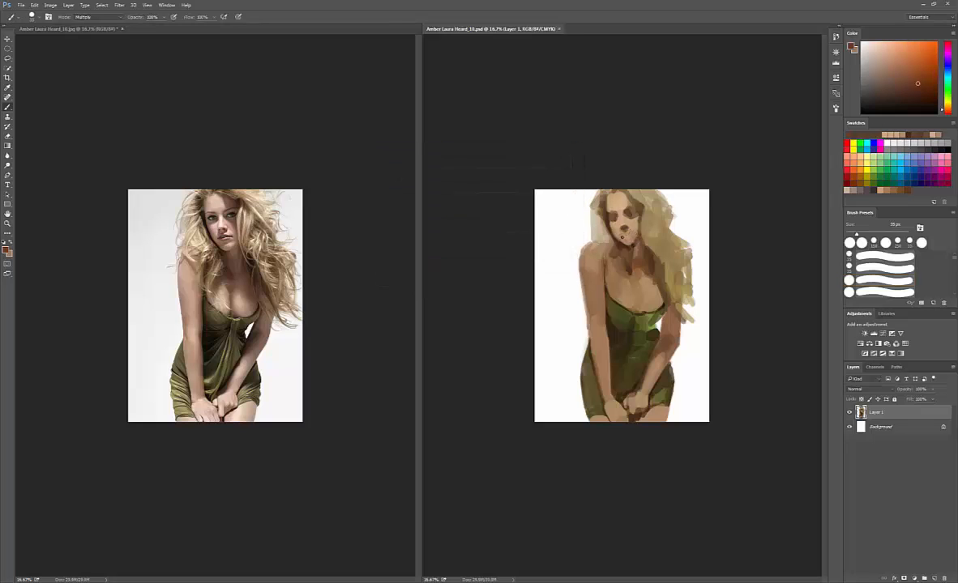
left_click(6, 250)
left_click(486, 258)
left_click(457, 211)
key("Return")
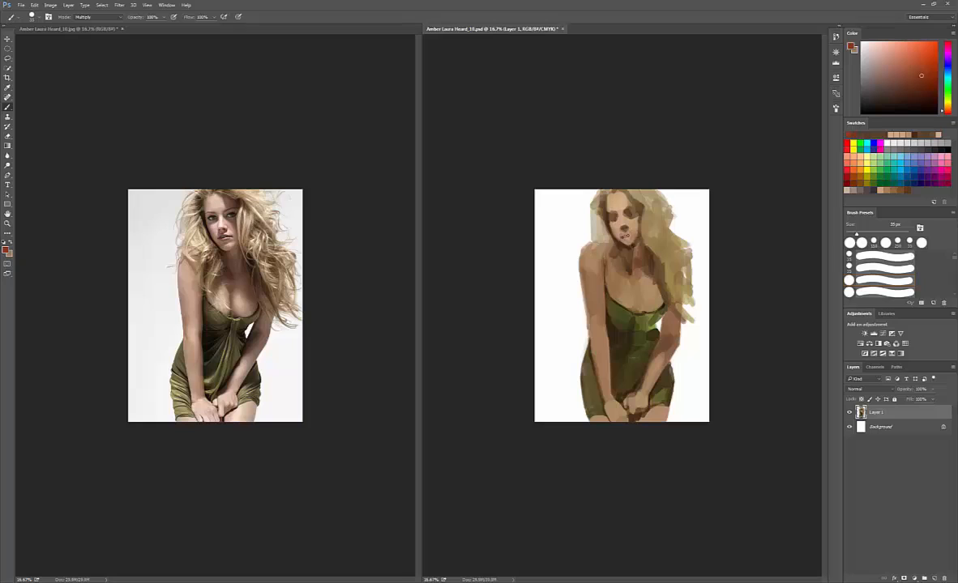
key("shift+alt+n")
left_click(627, 233, "alt")
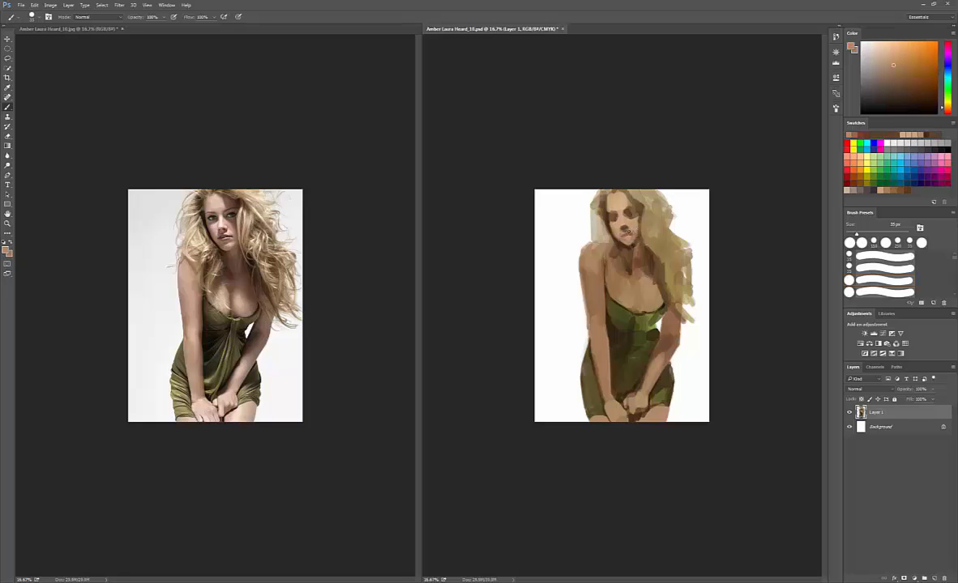
Step: Pick a lighter yellow blonde from the sampled hair tone and paint strands beside the face and over the shoulder at 45 px
left_click(598, 227, "alt")
left_click(5, 250)
left_click(422, 177)
key("Return")
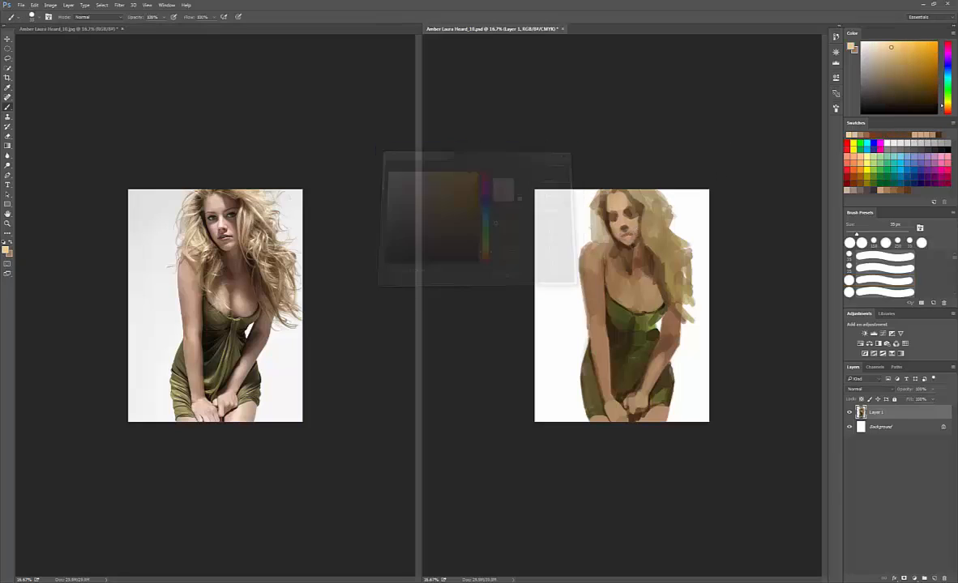
key("bracketright")
key("bracketright")
mouse_move(594, 238)
left_mouse_down()
mouse_move(590, 256)
mouse_move(598, 242)
mouse_move(585, 241)
left_mouse_up()
left_click_drag(593, 200, 584, 234)
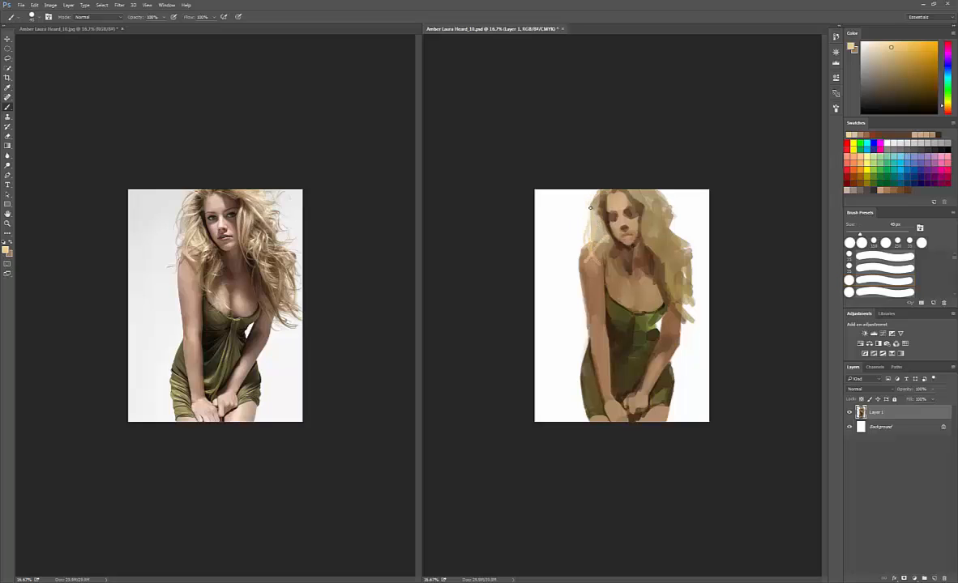
Step: Add broader hair locks beside the jaw with a sampled blonde tone at 90 px
key("bracketright")
key("bracketright")
key("bracketright")
key("bracketright")
key("bracketright")
left_click(604, 245, "alt")
left_click_drag(609, 256, 602, 244)
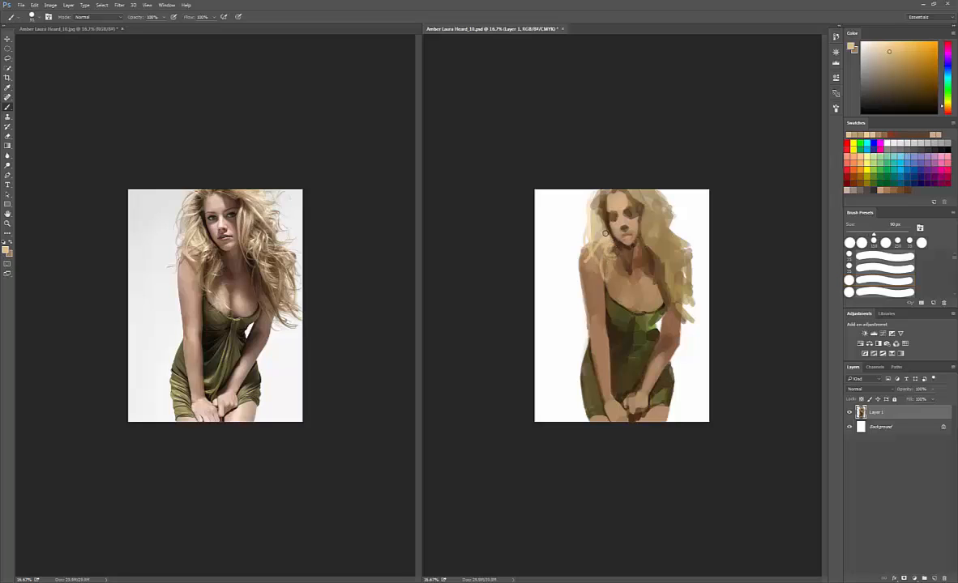
Step: Refine the shadow between the hair and neck with sampled dark browns at 70 and 45 px
key("bracketleft")
key("bracketleft")
left_click(608, 251, "alt")
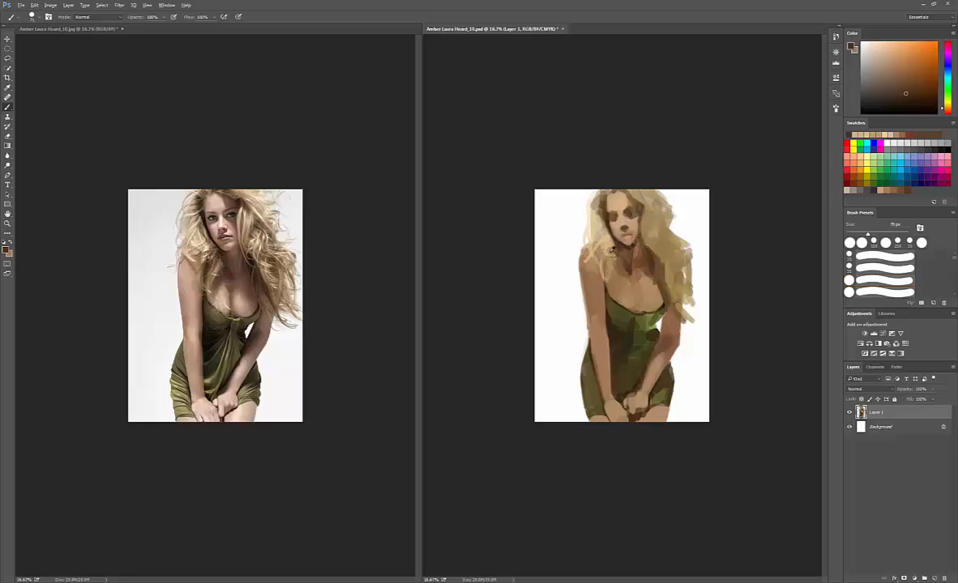
left_click(622, 259, "alt")
key("bracketleft")
key("bracketleft")
key("bracketleft")
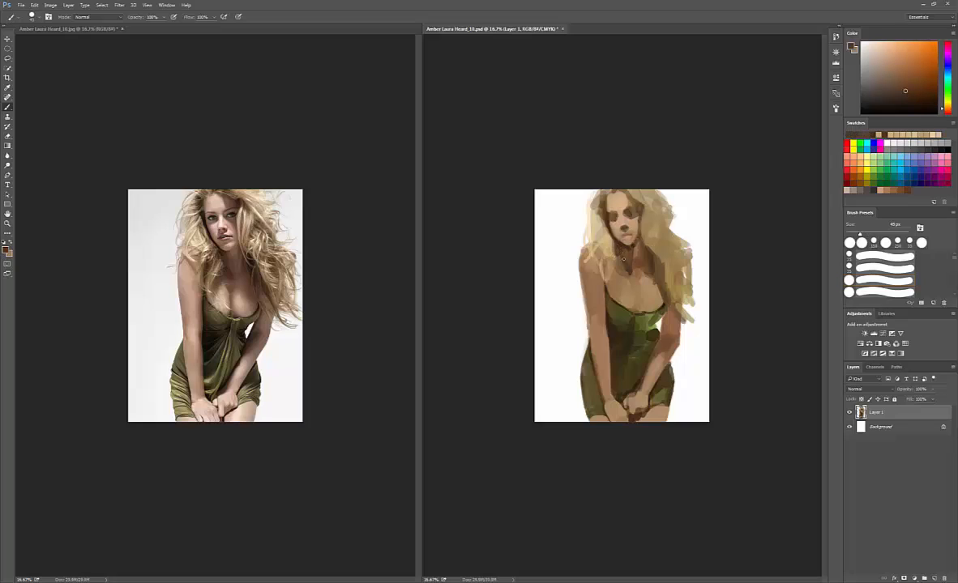
Step: Touch up the side of the face and the adjoining hair with sampled light and brown tones at 100 and 70 px
key("bracketright")
key("bracketright")
key("bracketright")
key("bracketright")
key("bracketright")
key("bracketright")
left_click(632, 221, "alt")
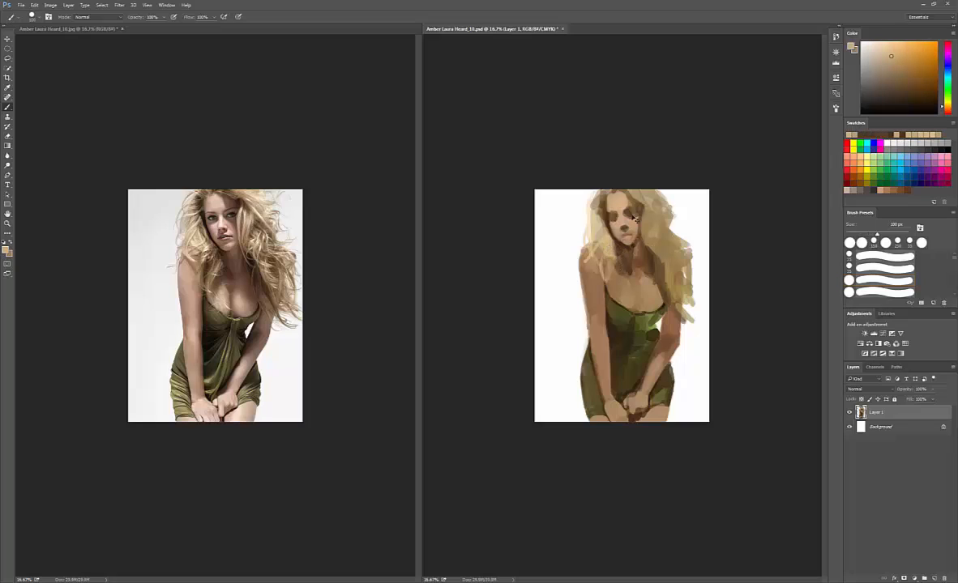
key("bracketleft")
key("bracketleft")
key("bracketleft")
left_click(609, 233, "alt")
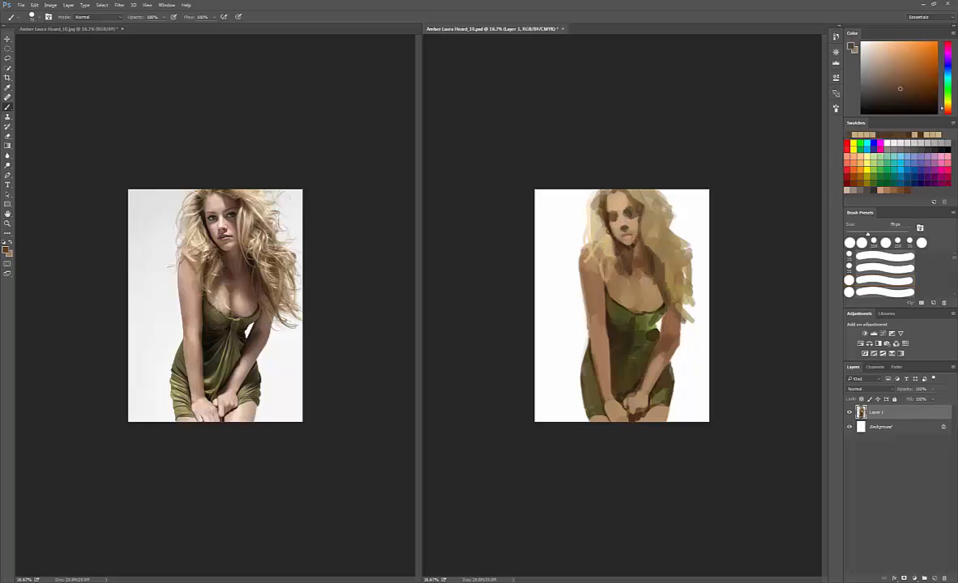
Step: Extend the hair locks down over the neck and chest with sampled blonde tones at 70 and 50 px
left_click(607, 250, "alt")
left_click(602, 237, "alt")
left_click_drag(616, 248, 614, 271)
left_click(622, 260, "alt")
key("bracketleft")
key("bracketleft")
left_click(615, 261, "alt")
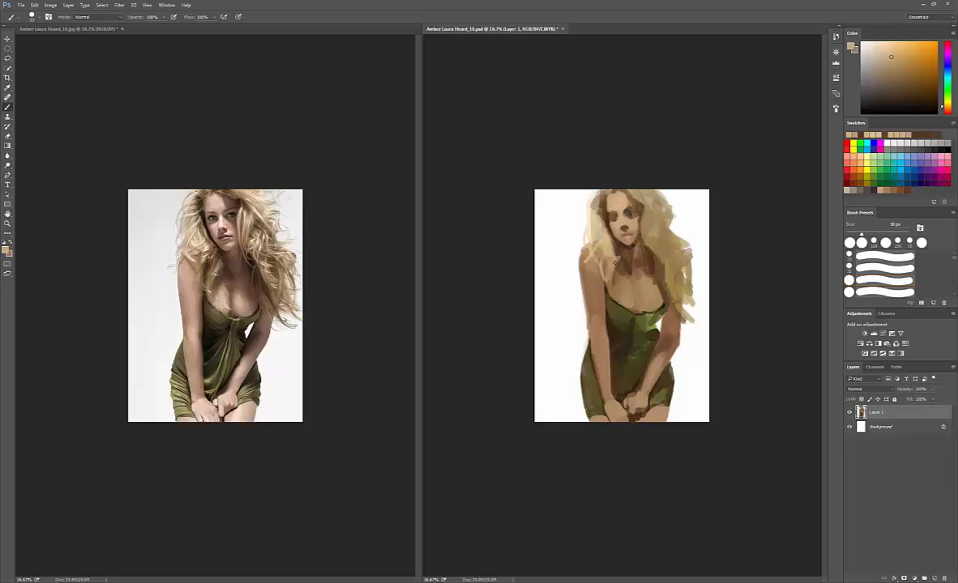
left_click(600, 248, "alt")
mouse_move(606, 260)
left_mouse_down()
mouse_move(614, 265)
mouse_move(588, 264)
mouse_move(589, 288)
mouse_move(598, 278)
left_mouse_up()
left_click(615, 269, "alt")
Step: Rework the shoulder and upper arm below the lighter hair with sampled skin tones at 90 px
key("bracketright")
key("bracketright")
key("bracketright")
key("bracketright")
key("bracketright")
left_click(619, 203, "alt")
left_click(589, 266, "alt")
left_click(590, 275, "alt")
left_click(588, 282, "alt")
left_click(595, 280, "alt")
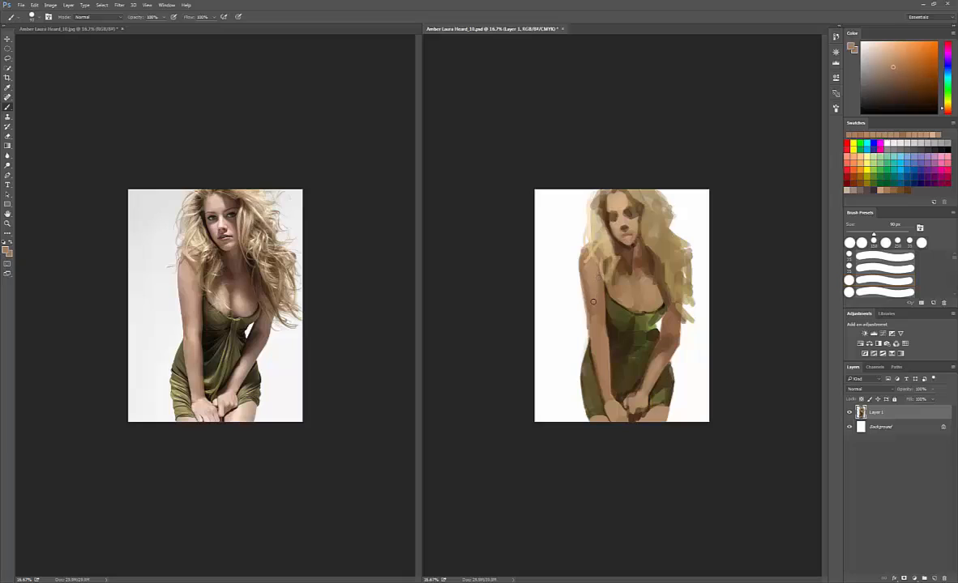
Step: Refine the inner upper arm and the elbow on the same side with sampled skin tones, reducing the brush to 40 px
left_click(584, 267, "alt")
left_click(593, 260, "alt")
key("bracketleft")
key("bracketleft")
left_click_drag(597, 278, 598, 299)
left_click(588, 328, "alt")
key("bracketleft")
key("bracketleft")
key("bracketleft")
left_click(589, 336, "alt")
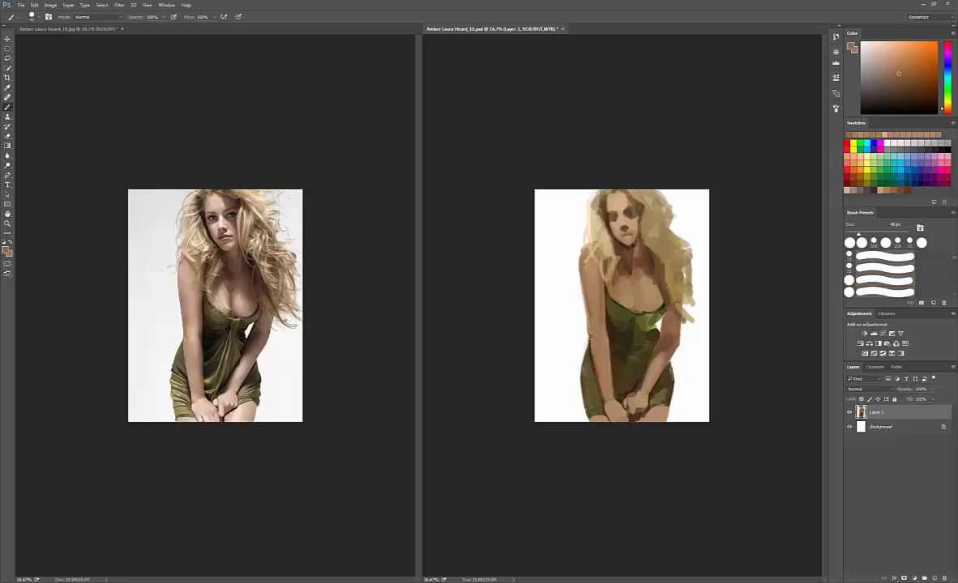
Step: Sharpen the dress edge beside the arm and the upper bodice with sampled brown and green tones at 30 px
left_click(605, 313, "alt")
left_click(614, 308, "alt")
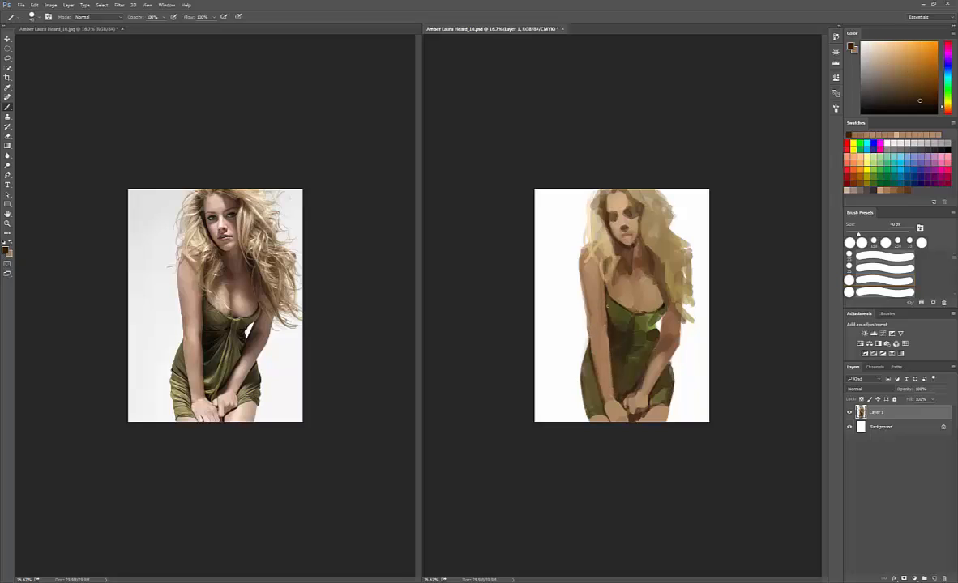
key("bracketleft")
left_click(616, 314, "alt")
left_click(630, 326, "alt")
left_click(635, 325, "alt")
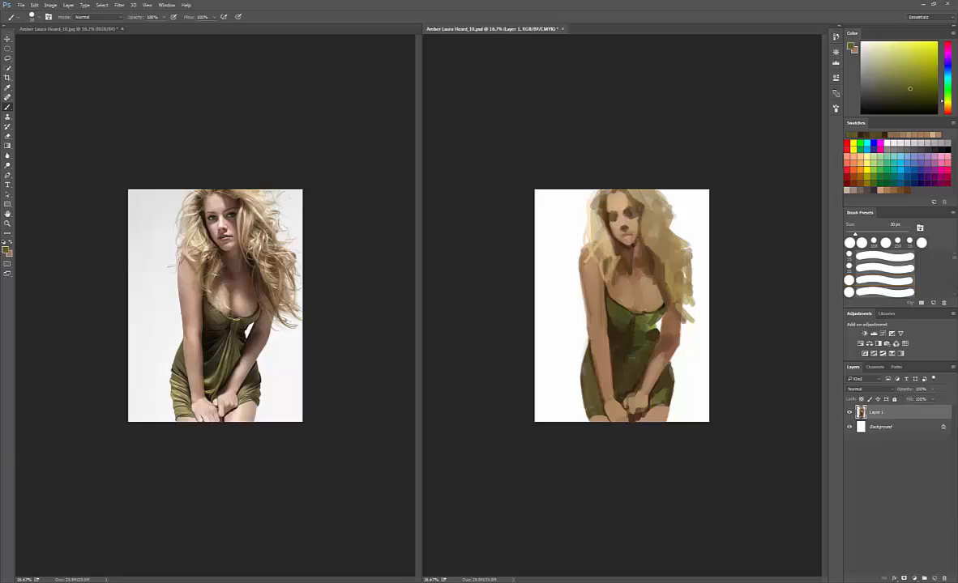
Step: Darken the gathered centre of the bodice with sampled dark greens at 50 px
key("bracketright")
key("bracketright")
left_click(644, 330, "alt")
left_click_drag(644, 330, 653, 327)
left_click(653, 325, "alt")
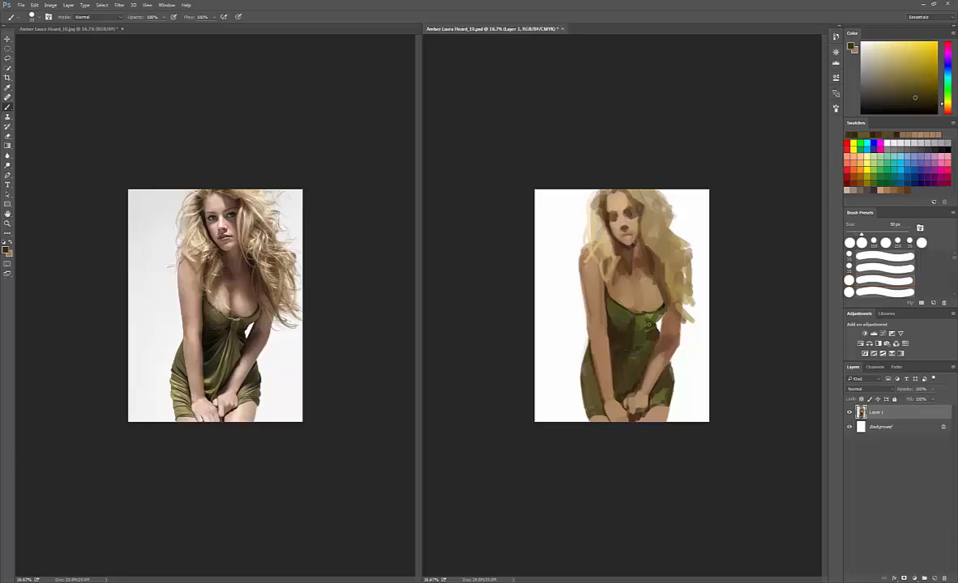
left_click(649, 324, "alt")
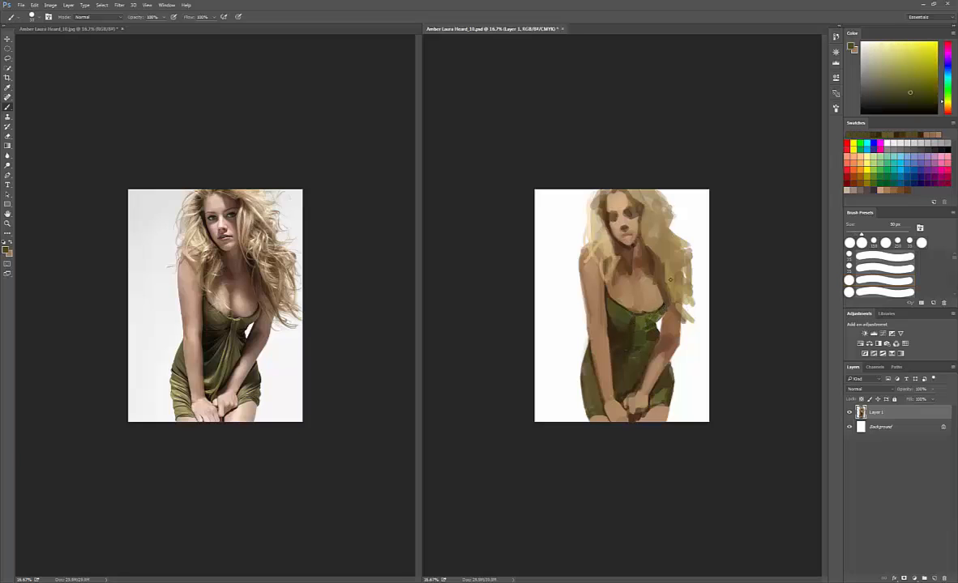
Step: Pick a darker tone from the sampled dress colour, save the document and paint the neckline up along the bust at 35 px
left_click(660, 302, "alt")
left_click(6, 250)
left_click(454, 253)
left_click(553, 165)
key("ctrl+s")
key("bracketleft")
key("bracketleft")
key("bracketleft")
left_click_drag(658, 304, 665, 296)
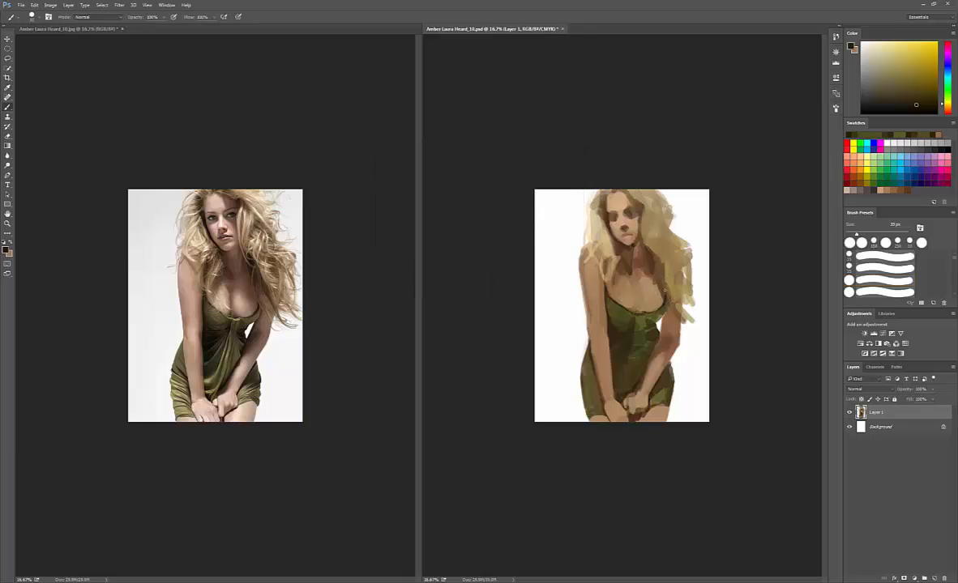
Step: Clean up the neckline and model the lower chest above it with sampled skin and brown tones at 60 px
left_click(610, 272, "alt")
left_click(666, 298, "alt")
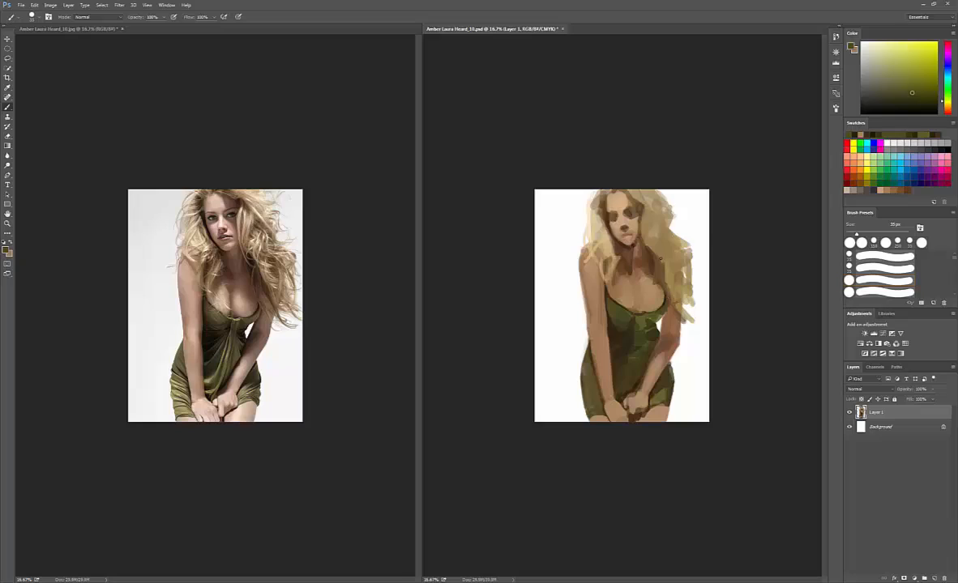
left_click(638, 299, "alt")
key("bracketright")
key("bracketright")
key("bracketright")
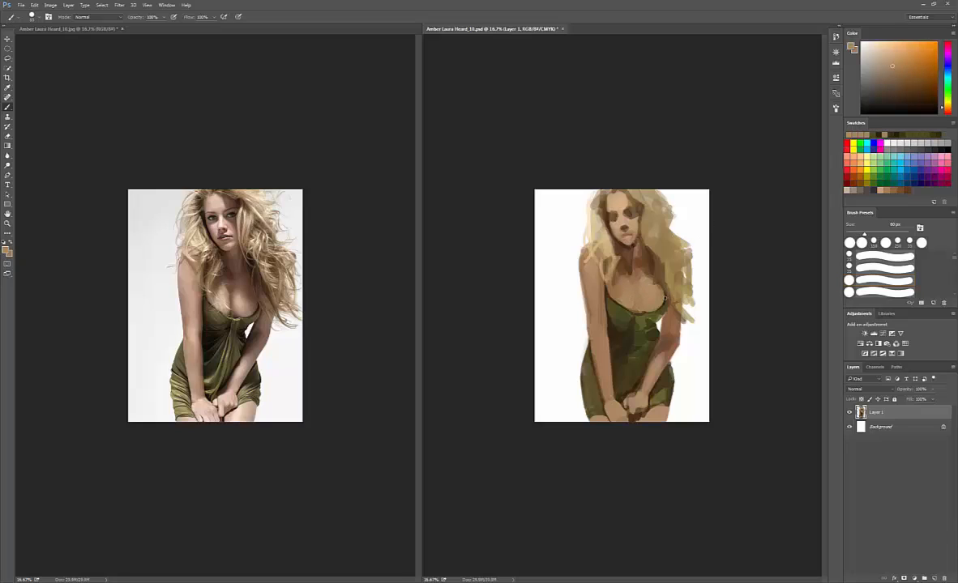
left_click(638, 311, "alt")
left_click_drag(626, 306, 636, 311)
left_click(637, 311, "alt")
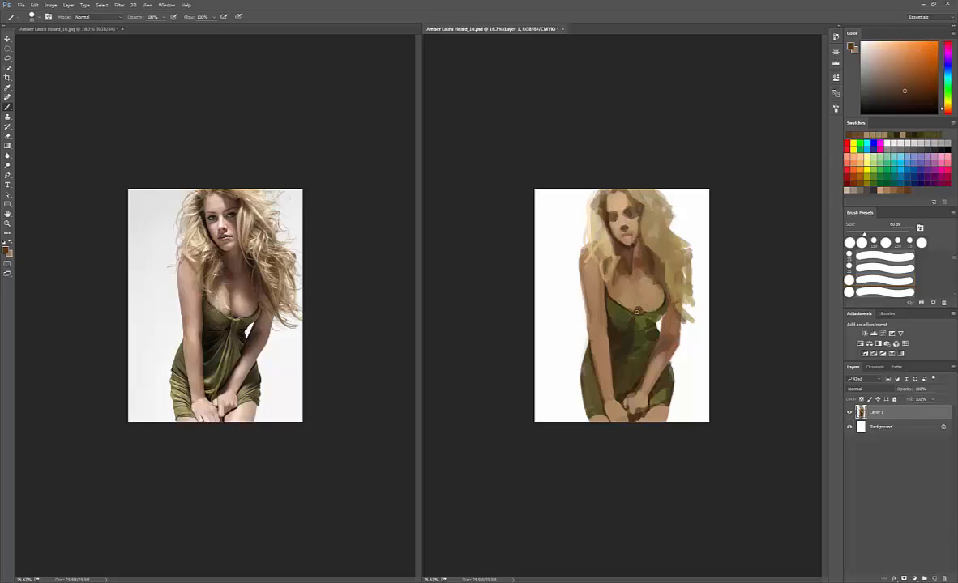
Step: Erase stray paint around the bent arm and the gap beside the bodice, and save the document
key("e")
mouse_move(686, 334)
left_mouse_down()
mouse_move(719, 314)
mouse_move(687, 347)
mouse_move(664, 333)
mouse_move(667, 315)
mouse_move(660, 340)
left_mouse_up()
key("b")
key("ctrl+s")
Step: Repaint the inner edge of the arm beside the bodice with sampled browns at 40 px
left_click(666, 326, "alt")
key("bracketleft")
key("bracketleft")
left_click(671, 328, "alt")
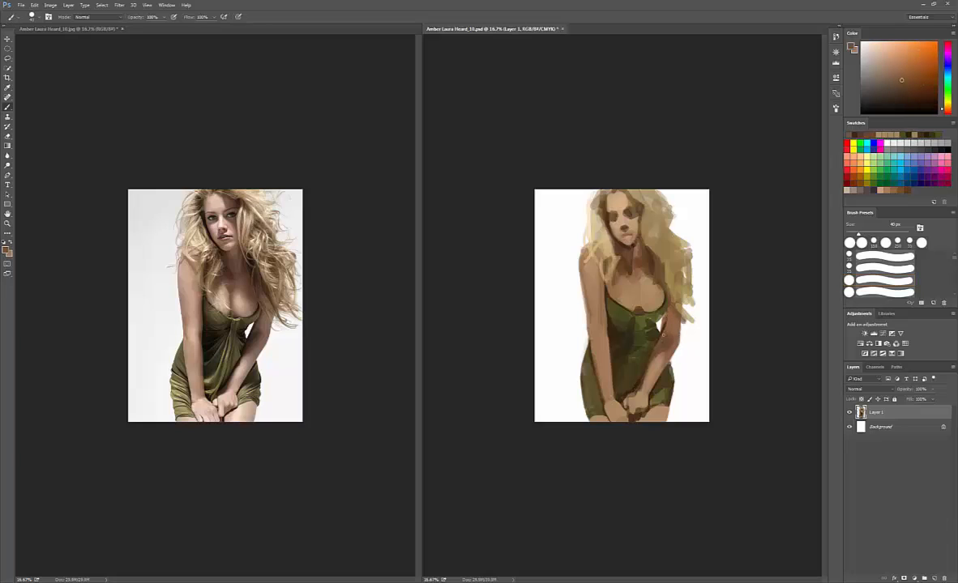
left_click(665, 319, "alt")
left_click(615, 294, "alt")
Step: Erase the gap between the arm and bodice to white and touch up the dress edge with sampled dark tones at 40 px
key("e")
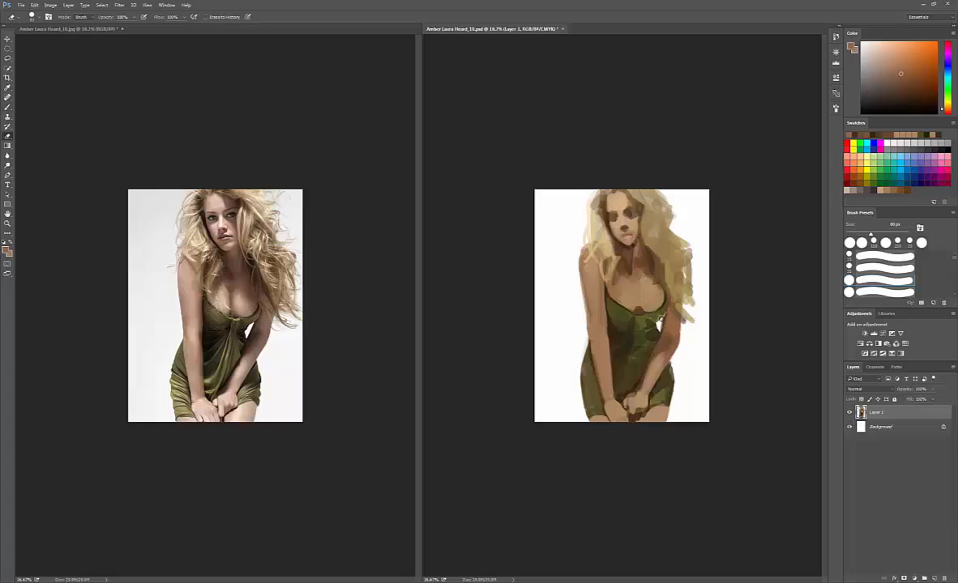
key("bracketleft")
left_click_drag(660, 328, 662, 318)
key("b")
left_click(655, 325, "alt")
left_click(654, 322, "alt")
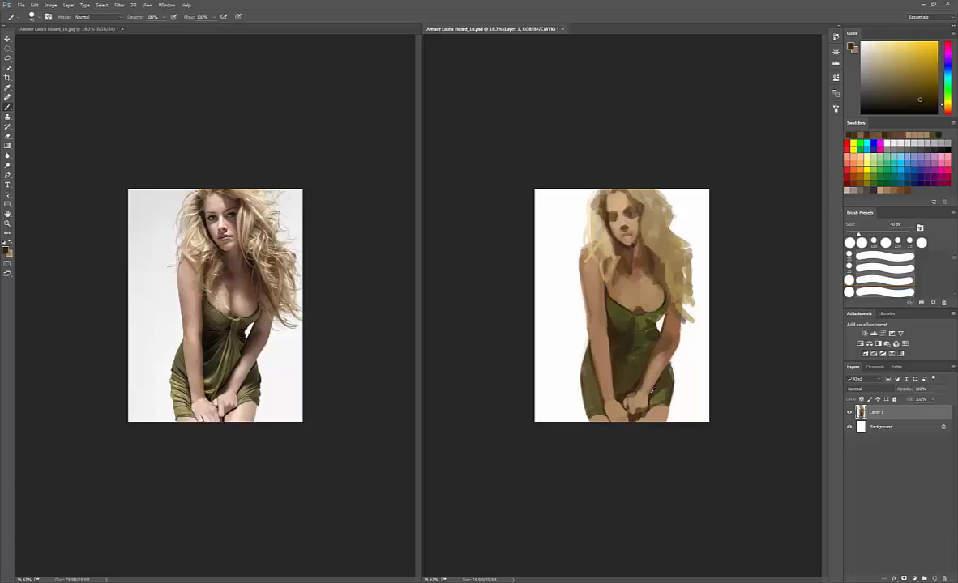
Step: Refine the bodice edge beside the bent arm with sampled tones, and save the document
left_click(653, 321, "alt")
left_click(658, 318, "alt")
mouse_move(664, 310)
left_mouse_down()
mouse_move(642, 333)
mouse_move(449, 249)
mouse_move(627, 333)
mouse_move(627, 381)
mouse_move(630, 356)
mouse_move(616, 378)
left_mouse_up()
left_click(656, 320, "alt")
left_click(655, 320, "alt")
left_click(657, 319, "alt")
left_click(655, 318, "alt")
key("ctrl+s")
Step: Deepen the bodice shadows with a picked dark brown and sampled dress tones
left_click(640, 333, "alt")
left_click(6, 250)
left_click(455, 254)
left_click(551, 165)
left_click(621, 354, "alt")
Step: Blend the dark side of the bodice using the Mixer Brush with a bristle preset at 175 px
key("shift+b")
key("shift+b")
key("shift+b")
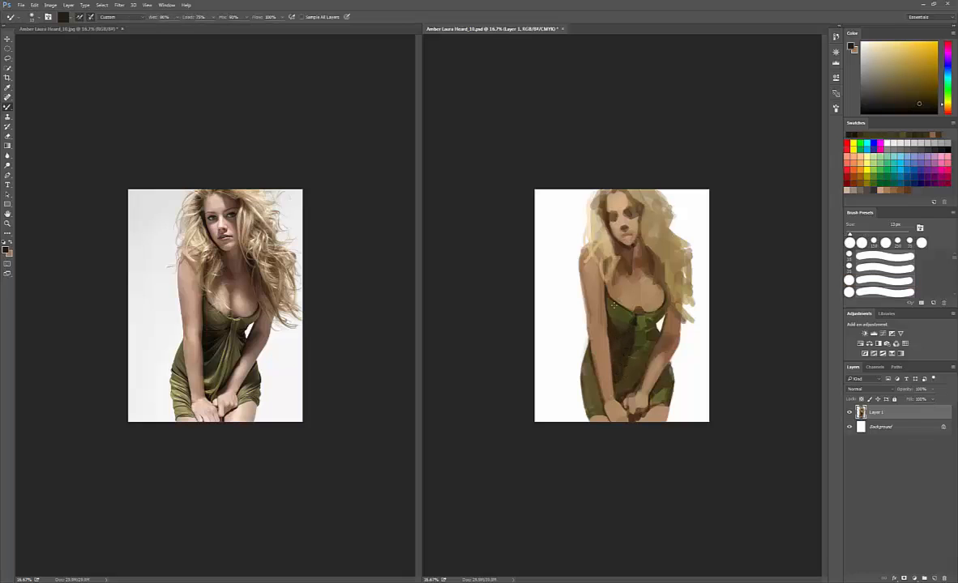
right_click(614, 305)
scroll(749, 324, "down", 5)
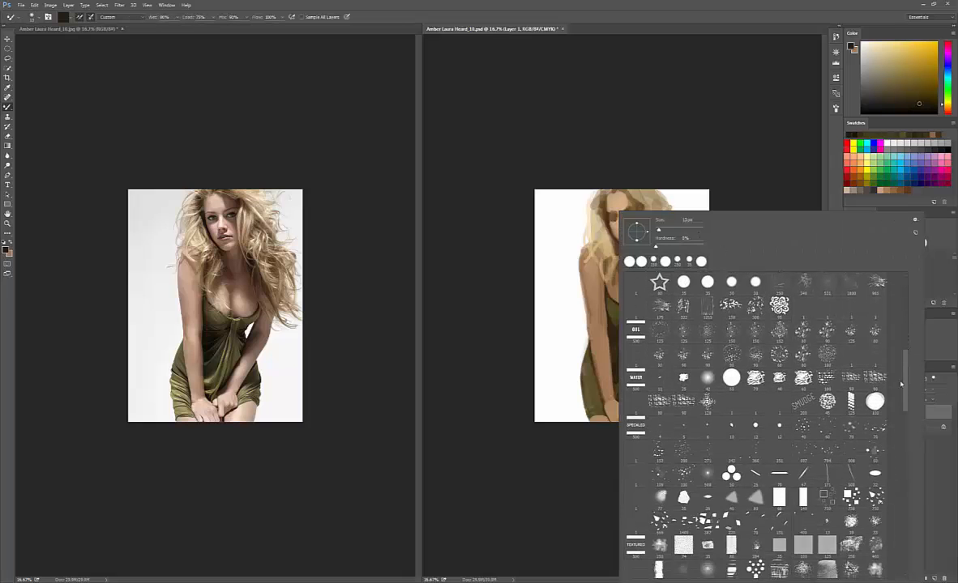
left_click_drag(901, 384, 900, 306)
left_click(764, 349)
left_click(709, 177)
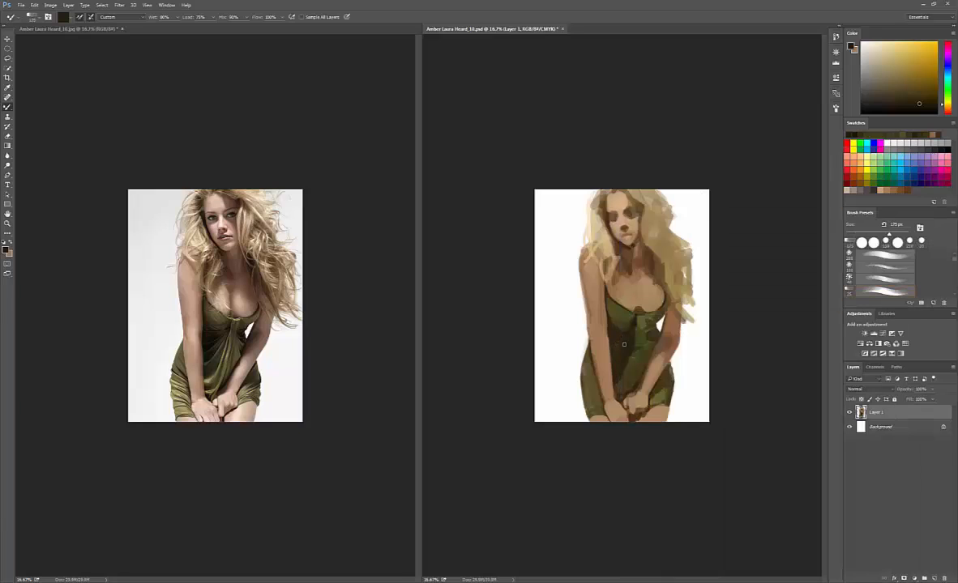
key("shift+b")
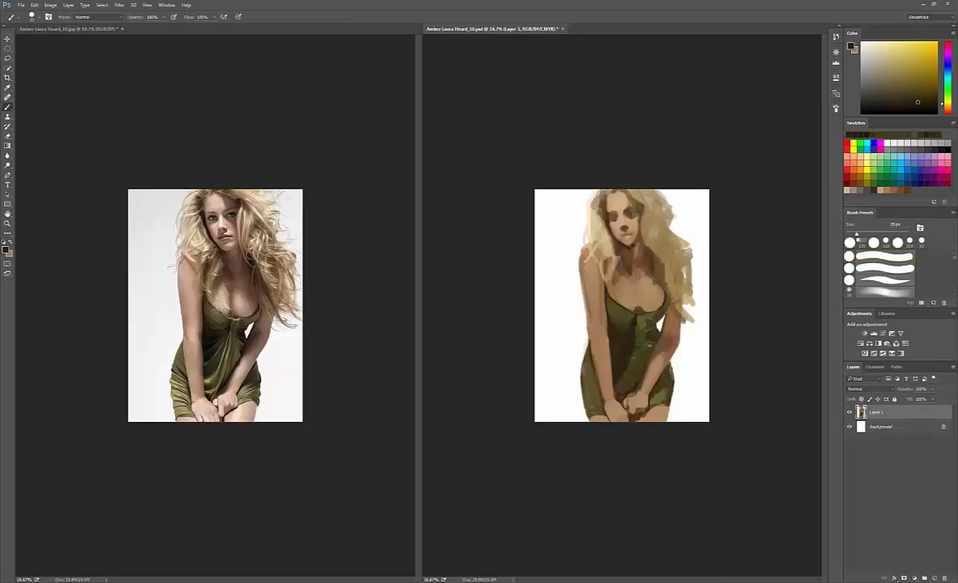
Step: Paint yellow-olive highlights on the neckline knot in Linear Dodge (Add) mode and down the centre fold in Normal mode at 30 px
left_click(631, 362, "alt")
left_click(6, 250)
left_click(450, 214)
left_click(552, 165)
left_click_drag(634, 316, 644, 317)
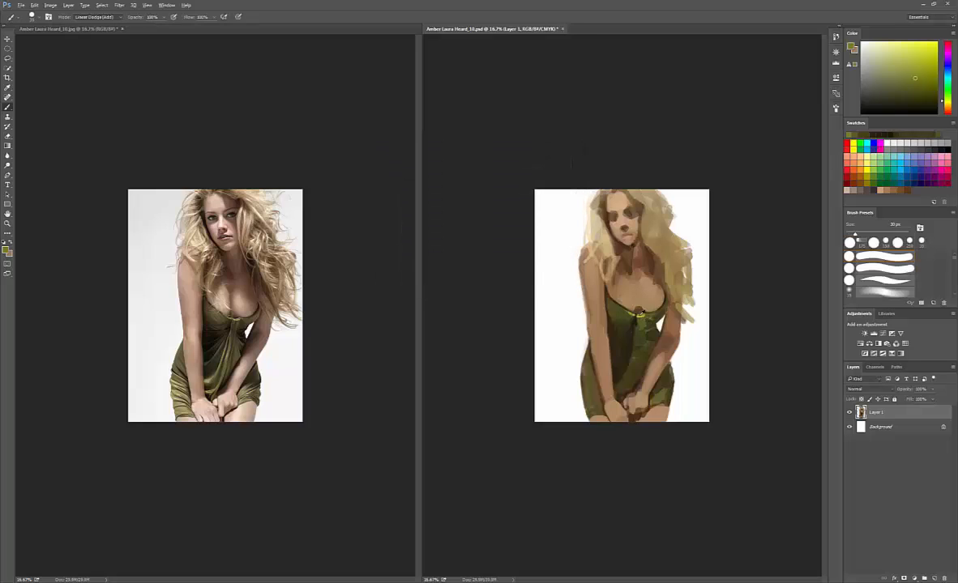
key("shift+alt+n")
left_click(639, 315, "alt")
left_click_drag(636, 318, 633, 359)
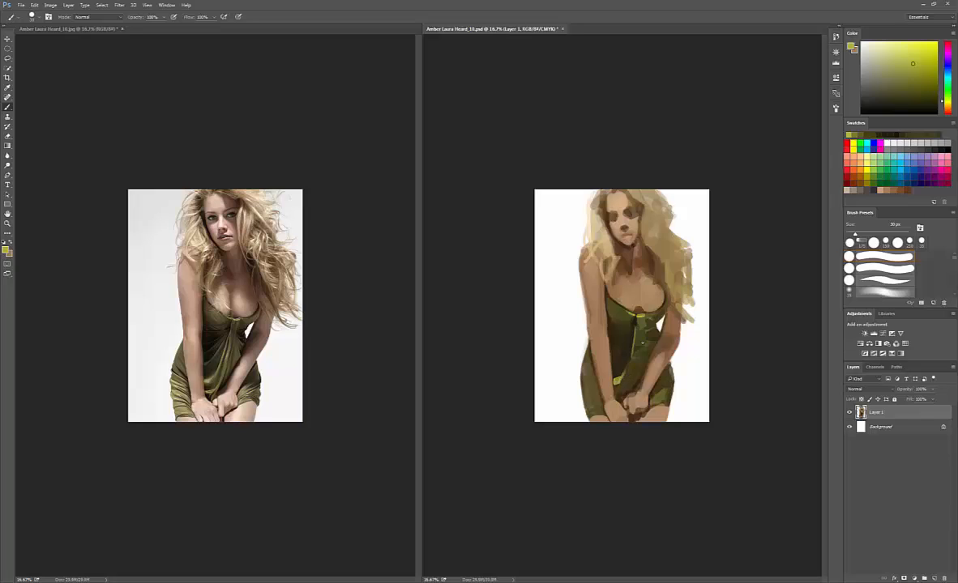
Step: Open a second window of the painting and move it out of the side-by-side layout
left_click(166, 4)
mouse_move(174, 14)
left_click(97, 162)
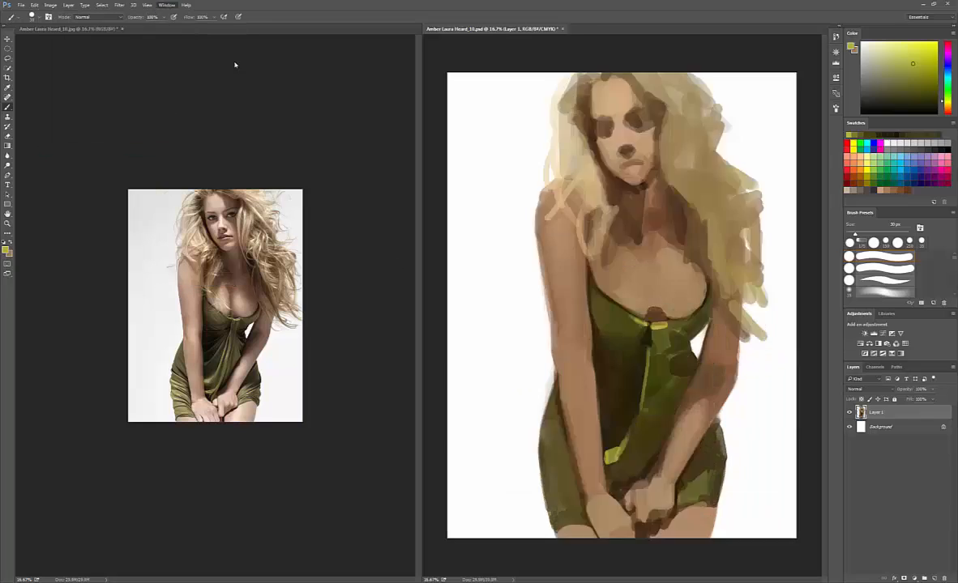
left_click_drag(624, 29, 956, 98)
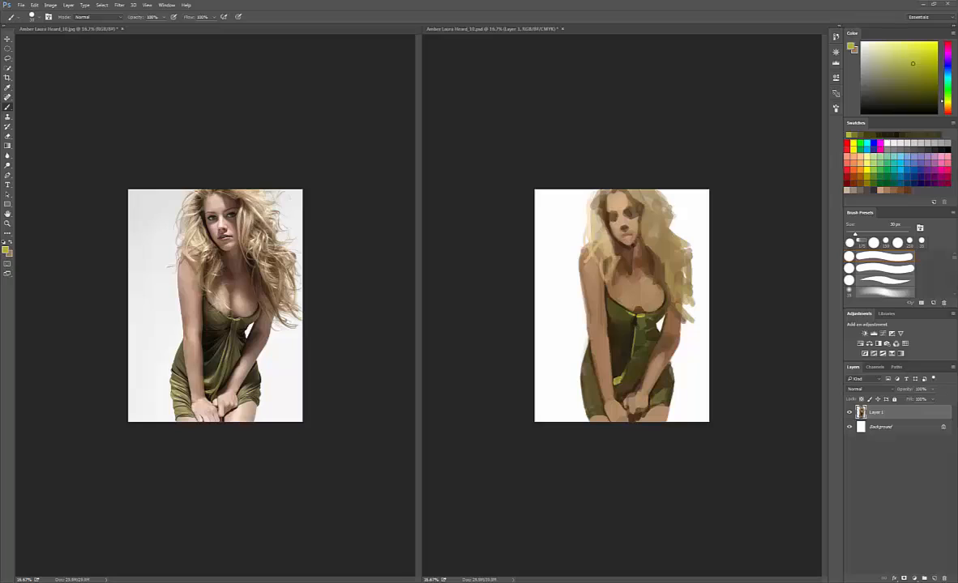
Step: Touch up the bent elbow and the hair ends beside it with sampled brown and skin tones
left_click(677, 328)
left_click(675, 331, "alt")
mouse_move(680, 320)
left_mouse_down()
mouse_move(678, 334)
mouse_move(684, 312)
left_mouse_up()
left_click(675, 328, "alt")
left_click(685, 311, "alt")
left_click(681, 310, "alt")
key("]")
key("]")
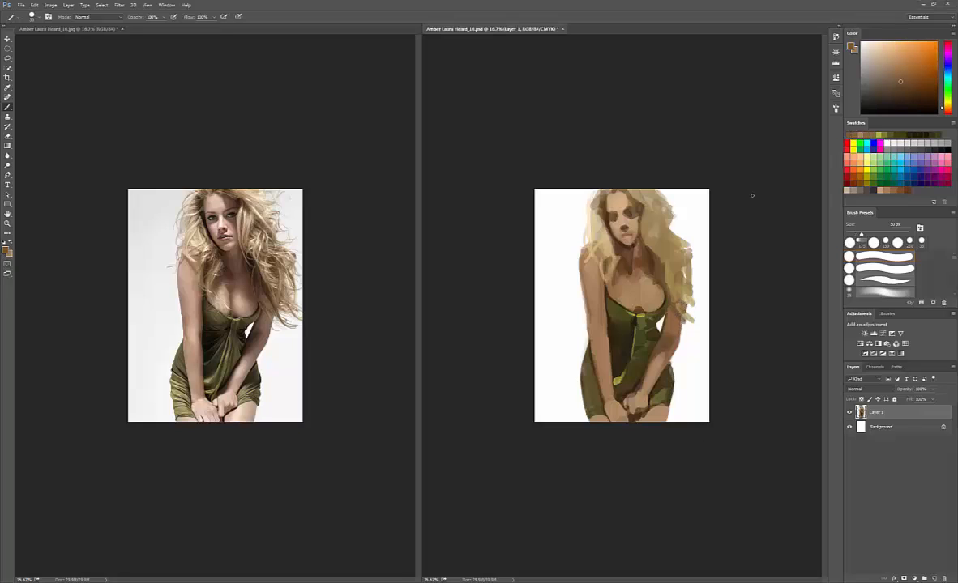
Step: Paint dark fold marks along the skirt's outer hip beside the straight arm at 40 px
left_click(617, 344, "alt")
mouse_move(593, 385)
left_mouse_down()
mouse_move(597, 401)
mouse_move(580, 374)
left_mouse_up()
key("[")
left_click(618, 380, "alt")
key("x")
left_click(589, 376, "alt")
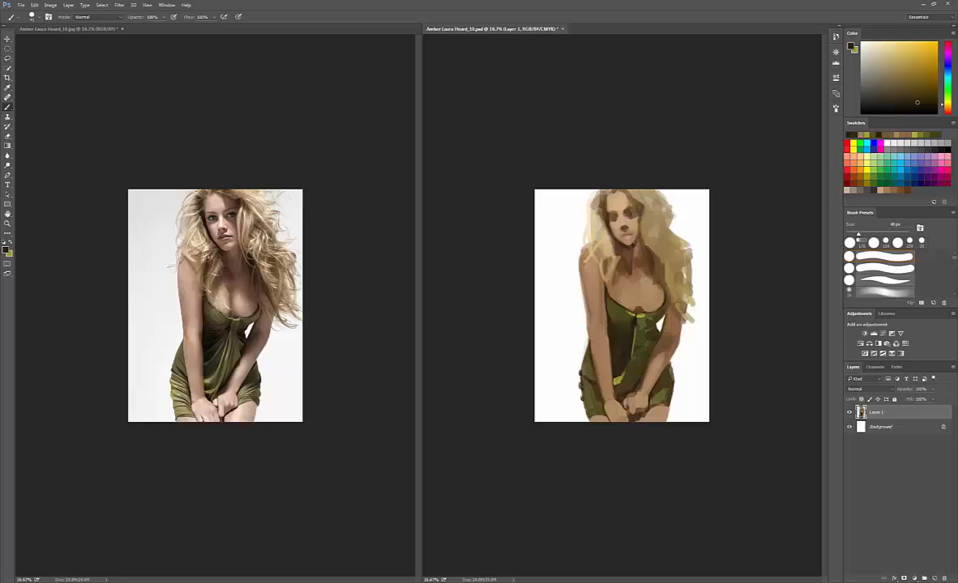
Step: Build up the gathered hip folds beside the straight arm with alternating olive highlights and sampled dark tones
key("[")
left_click(599, 392, "alt")
mouse_move(591, 390)
left_mouse_down()
mouse_move(583, 387)
mouse_move(596, 406)
left_mouse_up()
left_click(591, 396, "alt")
key("x")
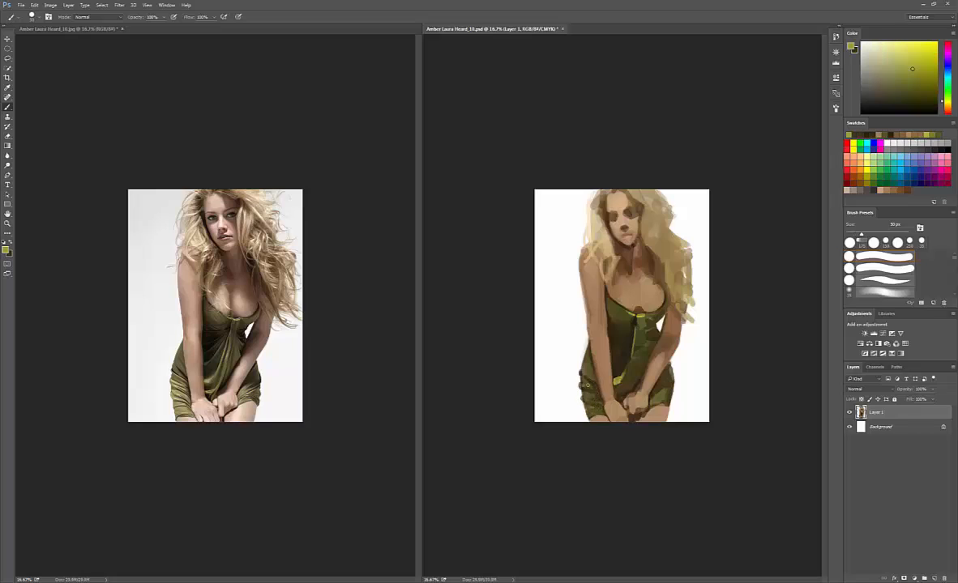
key("]")
mouse_move(589, 408)
left_mouse_down()
mouse_move(601, 411)
mouse_move(590, 366)
left_mouse_up()
left_click(590, 375, "alt")
key("]")
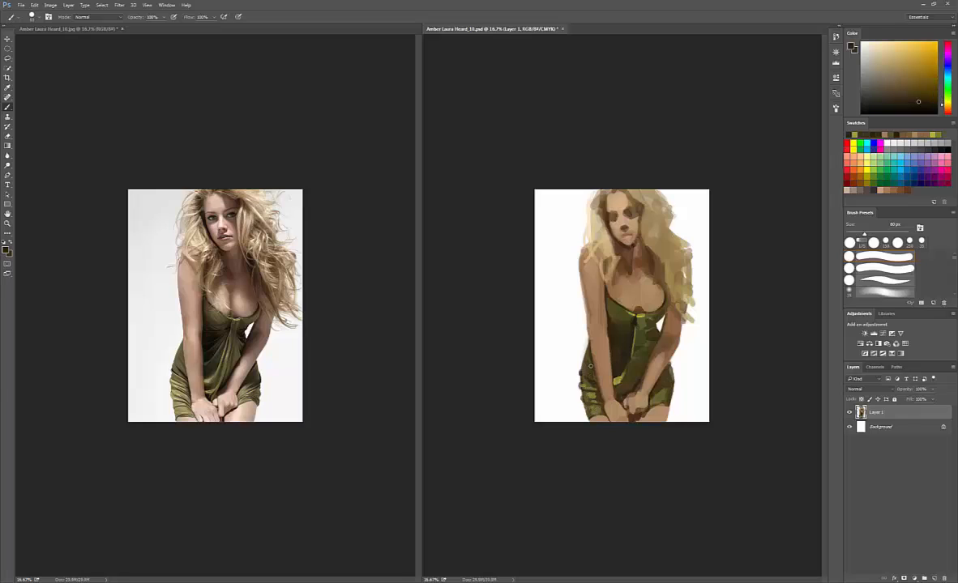
Step: Repaint the upper bodice under the neckline with sampled greens, using the brush at 100 px and 70 px
left_click(647, 324, "alt")
key("]")
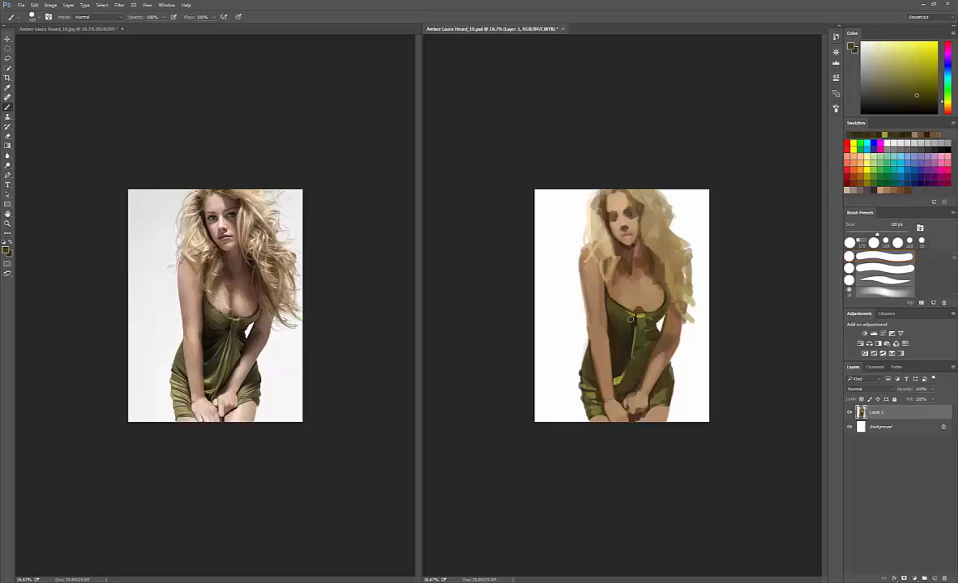
left_click(631, 320, "alt")
left_click(616, 306, "alt")
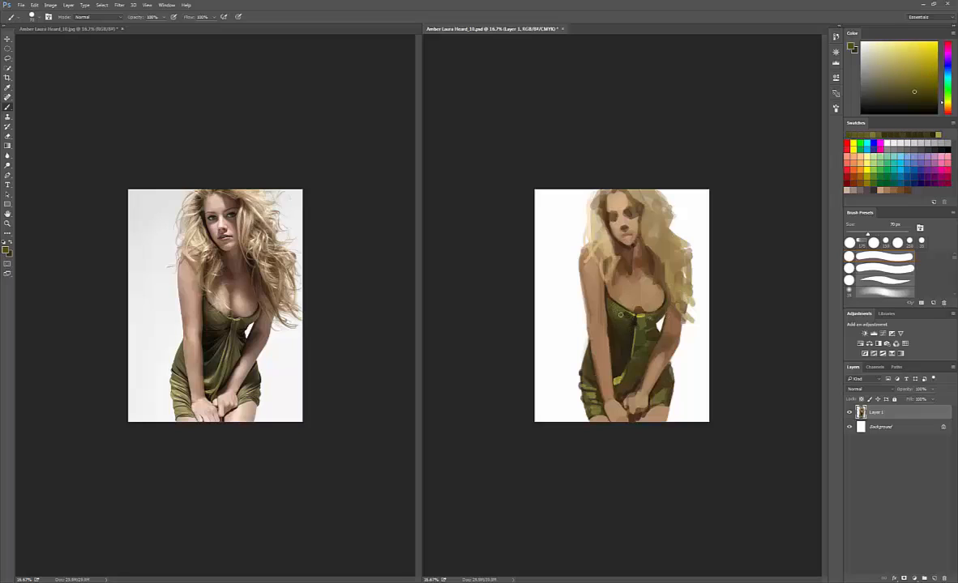
Step: Rework the centre fold and the dress area beside it with sampled dark and olive tones at 45 px
left_click(641, 251, "alt")
left_click(653, 336, "alt")
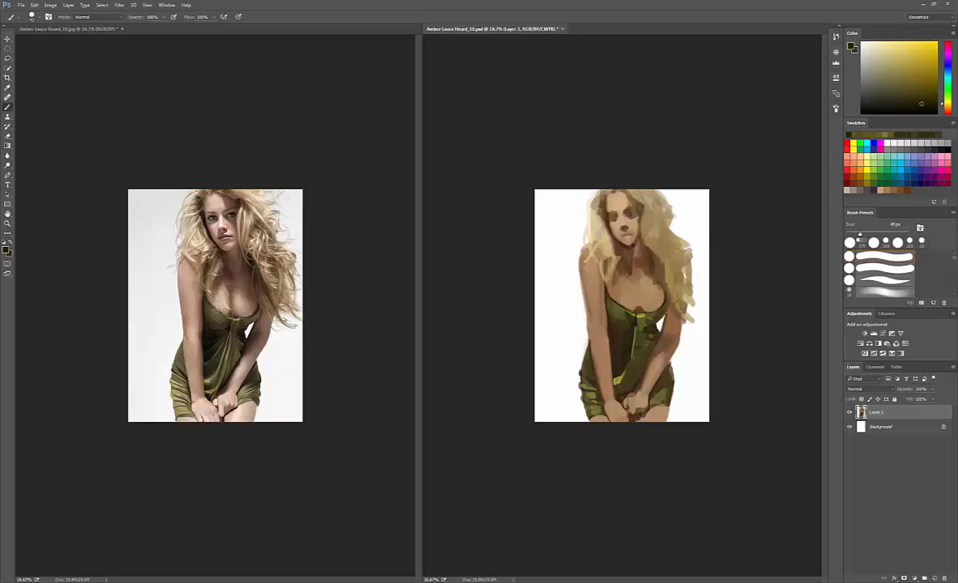
left_click(636, 354, "alt")
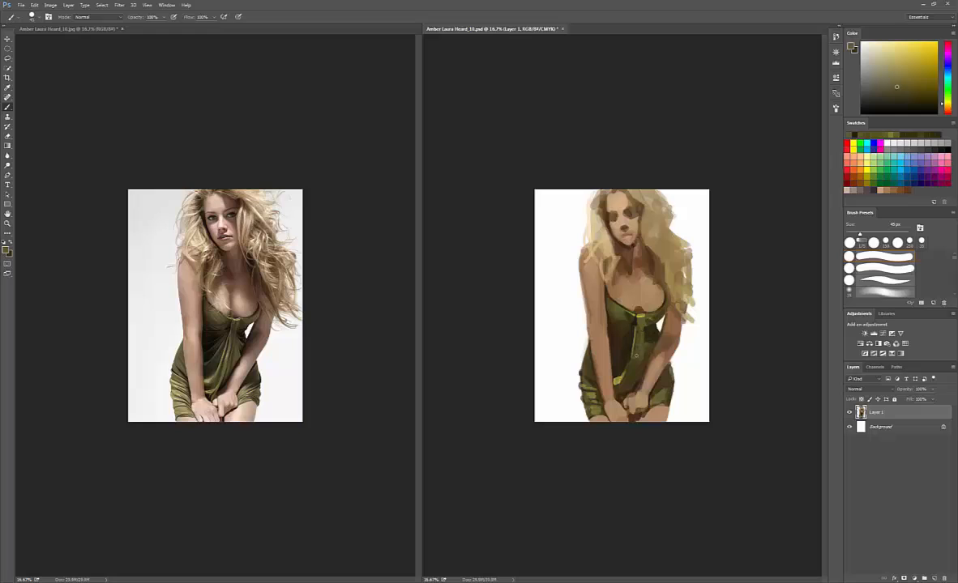
left_click(628, 389, "alt")
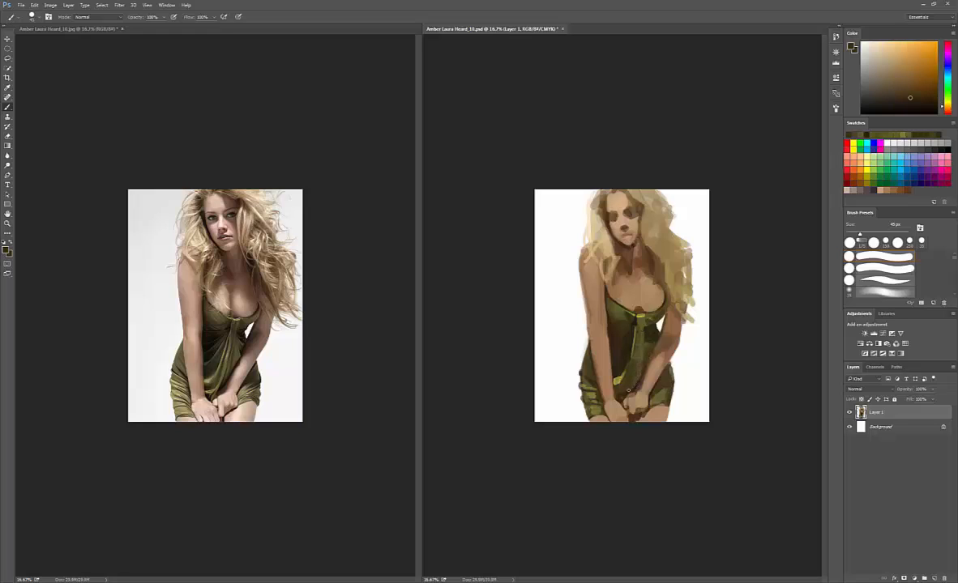
Step: Save the document and darken the dress shadows with a picked dark olive in Multiply mode at 50% opacity and 60 px
left_click(5, 250)
left_click(485, 249)
left_click(552, 165)
key("5")
key("shift+alt+m")
key("bracketright")
key("bracketright")
key("ctrl+s")
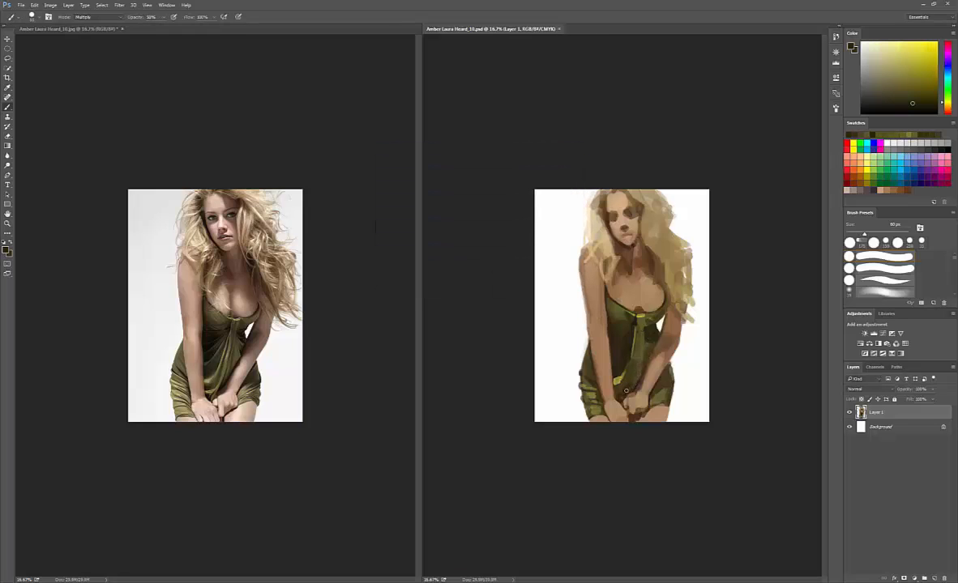
left_click_drag(577, 363, 568, 365)
Step: Add light olive fold strokes to the dress in Normal mode at 30 px, raising the opacity to 100%
key("shift+alt+n")
left_click(675, 296, "alt")
key("bracketleft")
key("bracketleft")
key("bracketleft")
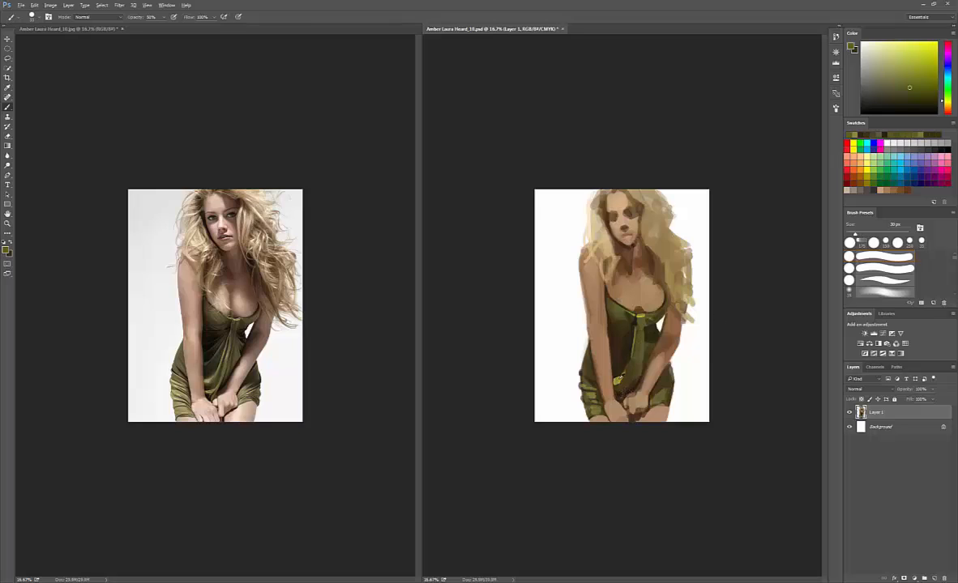
key("0")
left_click_drag(586, 309, 585, 351)
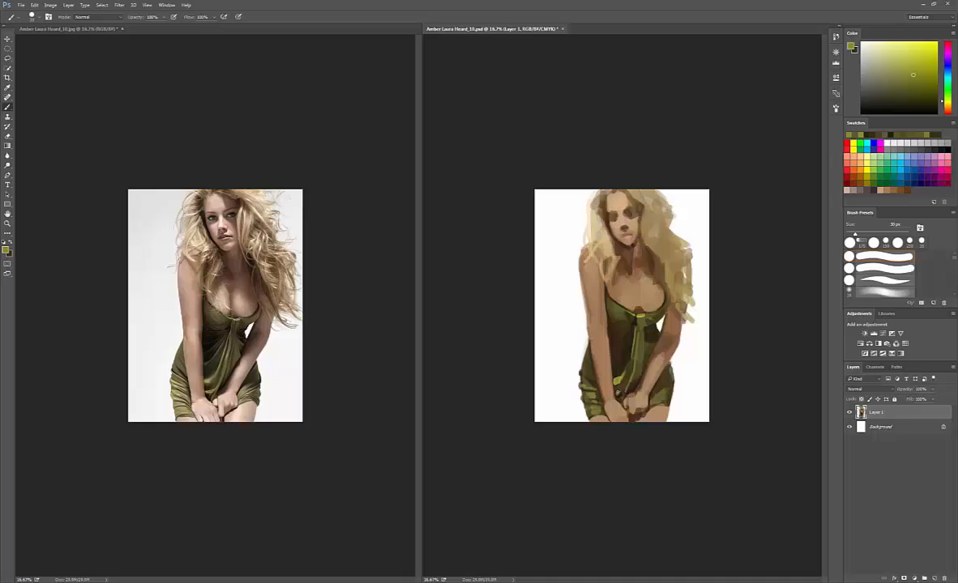
left_click_drag(638, 331, 620, 356)
Step: Define the folds beside the centre drape with sampled dark and olive tones at 30 px
left_click(645, 339, "alt")
left_click(649, 340, "alt")
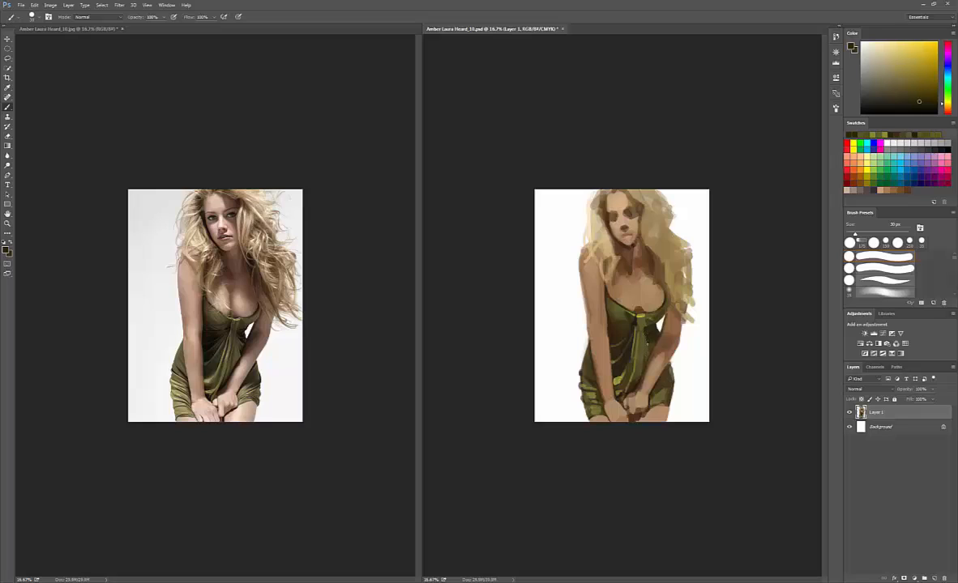
left_click(646, 340, "alt")
left_click(653, 336, "alt")
left_click_drag(646, 337, 654, 341)
left_click(641, 330, "alt")
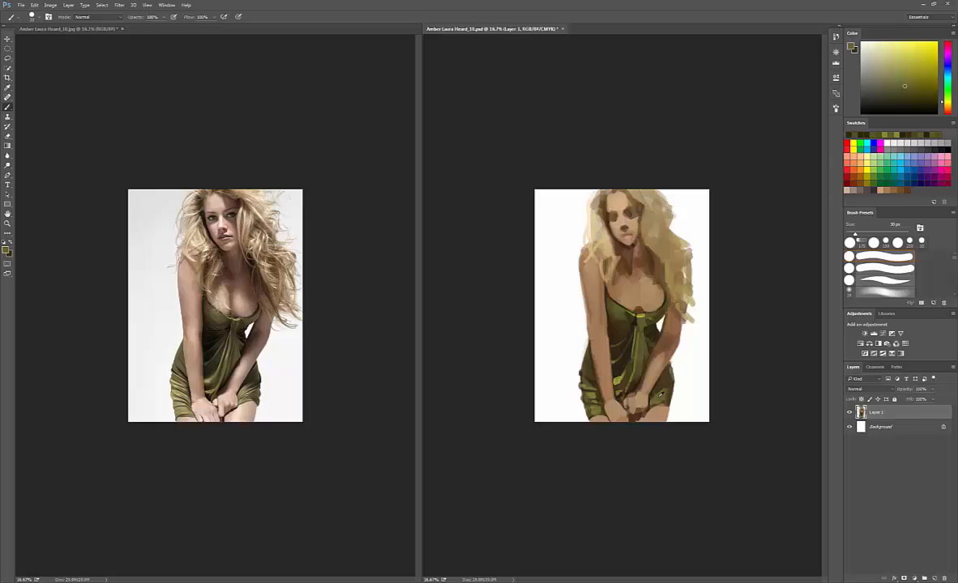
Step: Add olive highlights to the skirt folds beside the clasped hands and sample dark tones for the bodice and hem
left_click(657, 395)
left_click(607, 365, "alt")
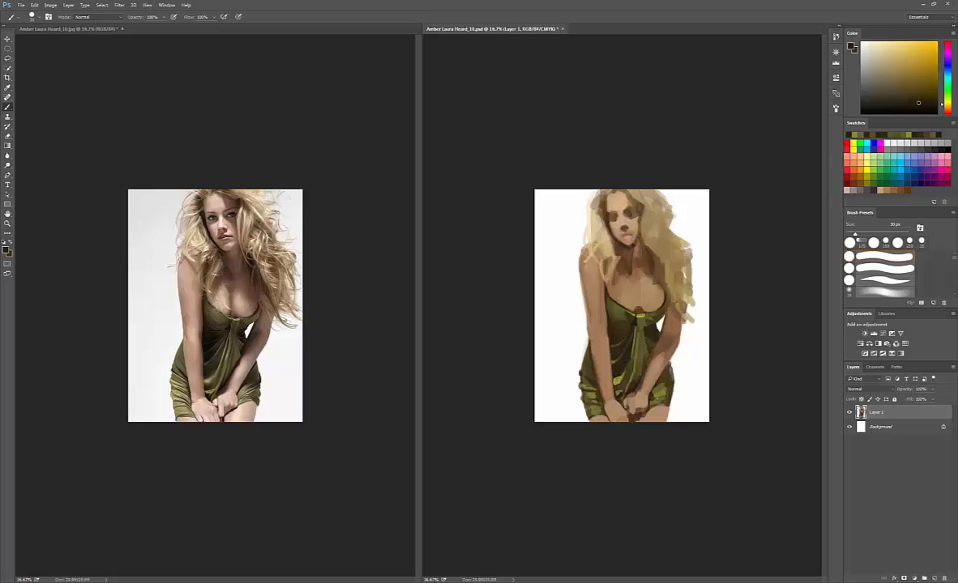
left_click(662, 407, "alt")
Step: Lighten the thigh below the bent arm with a picked light skin colour and sampled skin tones at 60 px
key("bracketright")
key("bracketright")
key("bracketright")
left_click(6, 250)
left_click(552, 163)
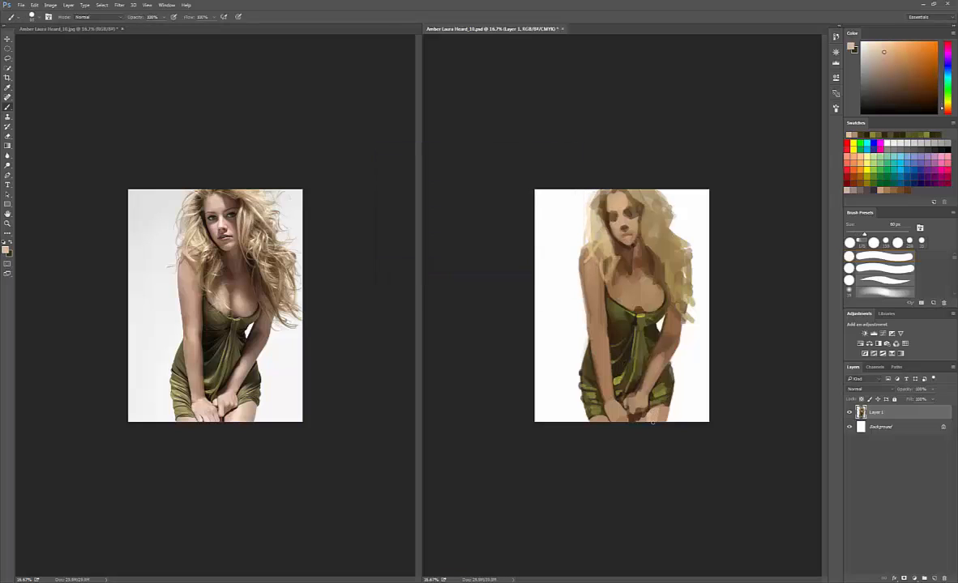
left_click(642, 423, "alt")
mouse_move(652, 411)
left_mouse_down()
mouse_move(646, 420)
mouse_move(659, 417)
left_mouse_up()
left_click(658, 412, "alt")
left_click(659, 412, "alt")
left_click(661, 411, "alt")
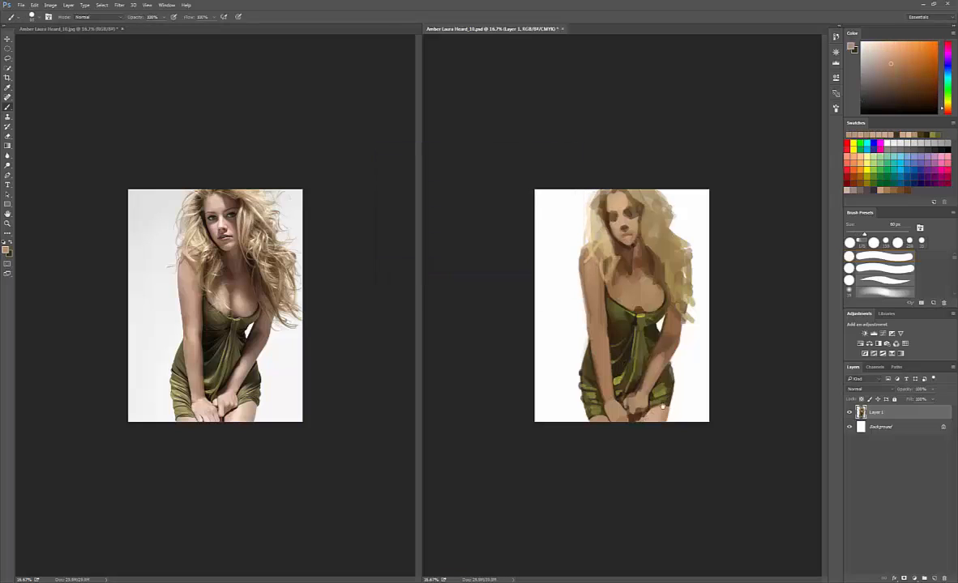
Step: Refine the thigh and the hem above it with sampled skin and dark tones, reducing the brush to 30 px
key("bracketleft")
key("bracketleft")
left_click(652, 410, "alt")
left_click(663, 403, "alt")
left_click(638, 403, "alt")
key("bracketleft")
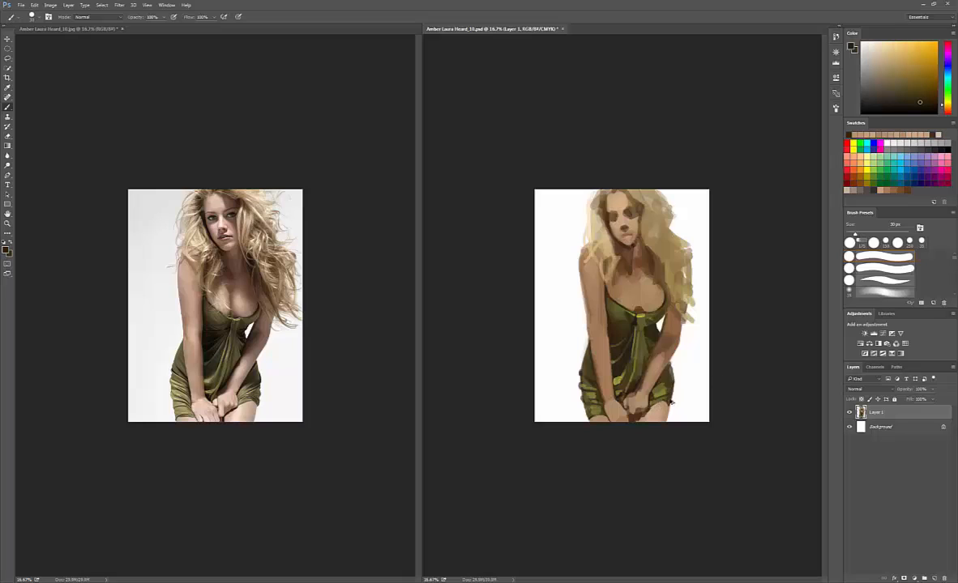
Step: Clean the skirt's outer edge with the Eraser at 35 px and strengthen its folds with a picked dark colour
key("e")
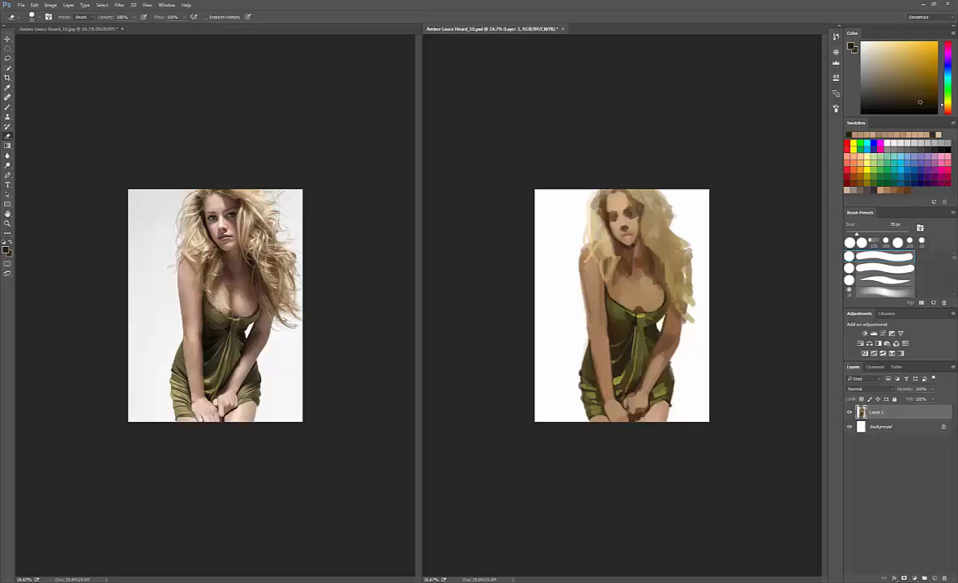
key("b")
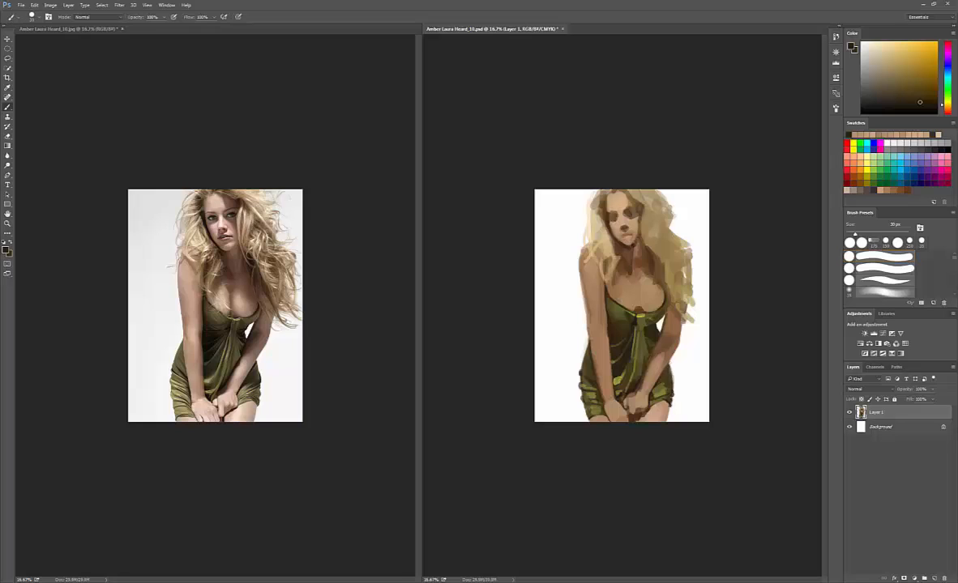
left_click(6, 250)
left_click(455, 251)
left_click(549, 164)
Step: Paint the thigh below the straight arm with a picked light skin colour and sampled skin tones at 50 px
left_click(6, 250)
left_click(599, 419)
left_click(551, 165)
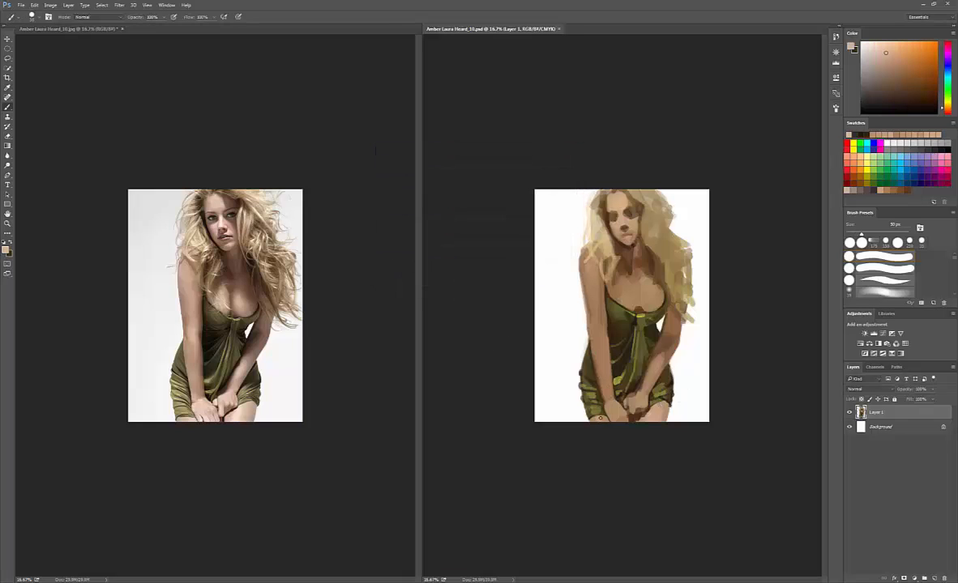
left_click_drag(592, 419, 602, 420)
left_click(604, 421, "alt")
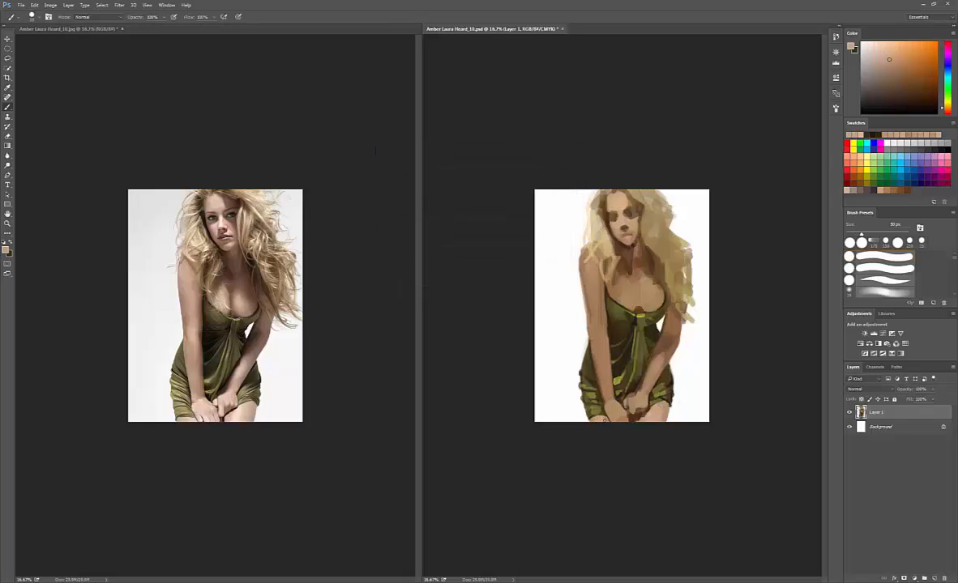
Step: Touch up the forehead and hairline with a picked skin brown at 35 px, and save the document
left_click(611, 193, "alt")
left_click(5, 250)
left_click(552, 165)
key("ctrl+s")
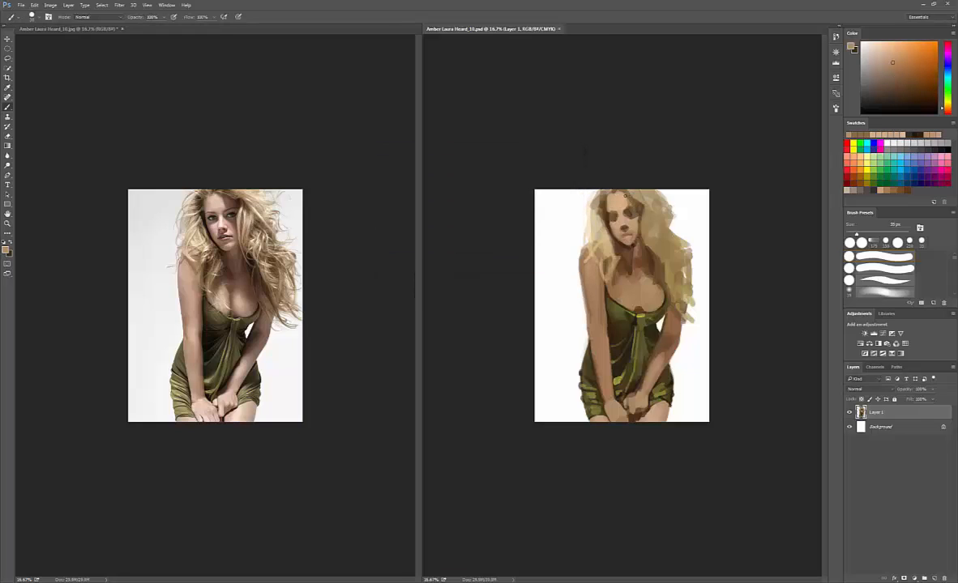
Step: Refine the cheek and the hair edge beside the jaw with sampled skin and hair tones at 60 px
left_click(634, 213, "alt")
left_click(634, 213, "alt")
key("bracketright")
key("bracketright")
key("bracketright")
key("bracketright")
left_click(646, 233, "alt")
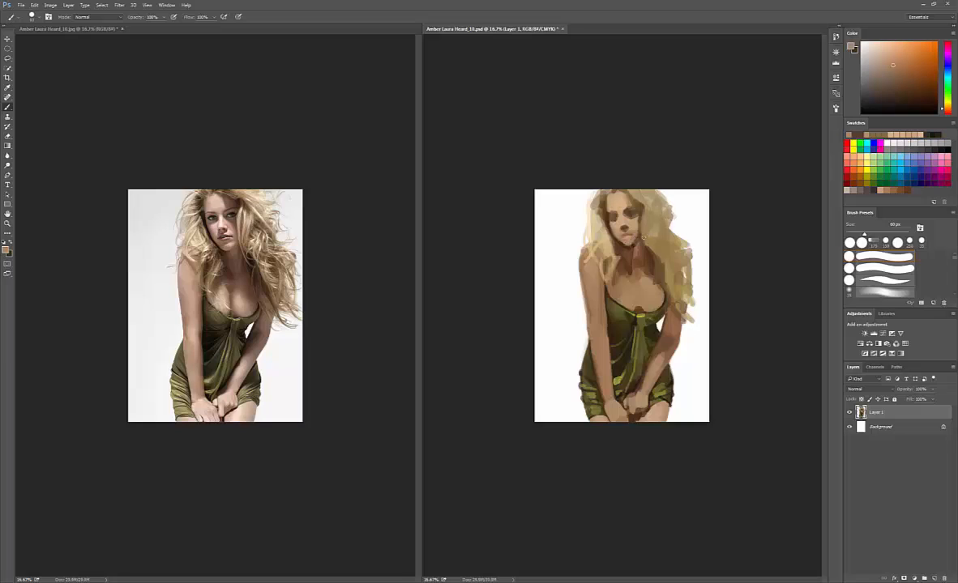
Step: Reshape the chin and lower jaw with sampled skin tones, using a smaller brush
key("bracketleft")
key("bracketleft")
left_click(623, 241, "alt")
left_click(629, 240, "alt")
mouse_move(617, 240)
left_mouse_down()
mouse_move(651, 215)
mouse_move(632, 239)
left_mouse_up()
left_click(633, 234, "alt")
left_click(632, 236, "alt")
left_click(636, 232, "alt")
left_click(631, 235, "alt")
Step: Paint the shadows of the neck down to the upper chest with sampled skin and shadow tones
mouse_move(631, 236)
left_mouse_down()
mouse_move(639, 268)
mouse_move(622, 293)
mouse_move(647, 287)
mouse_move(635, 266)
mouse_move(655, 295)
mouse_move(651, 305)
mouse_move(654, 287)
mouse_move(624, 292)
left_mouse_up()
left_click(635, 235, "alt")
left_click(622, 277, "alt")
left_click(646, 255, "alt")
key("bracketright")
key("bracketright")
key("bracketright")
left_click(638, 249, "alt")
left_click(639, 250, "alt")
left_click(634, 252, "alt")
left_click(637, 269, "alt")
Step: Blend the upper chest with sampled browns and a picked colour, reducing the brush to 80 px, and save the document
key("bracketright")
key("bracketright")
key("bracketright")
key("bracketright")
key("bracketright")
left_click(634, 285, "alt")
left_click(639, 271, "alt")
left_click(638, 270, "alt")
left_click(634, 266, "alt")
key("bracketleft")
key("bracketleft")
key("bracketleft")
key("bracketleft")
left_click(6, 251)
left_click(552, 164)
key("ctrl+s")
Step: Model the light and shadow across the bust with sampled skin tones at 80 px, saving the document
left_click(641, 286, "alt")
left_click(621, 205, "alt")
left_click(654, 306, "alt")
left_click(655, 302, "alt")
left_click(653, 285, "alt")
key("ctrl+s")
left_click(640, 288, "alt")
left_click(625, 289, "alt")
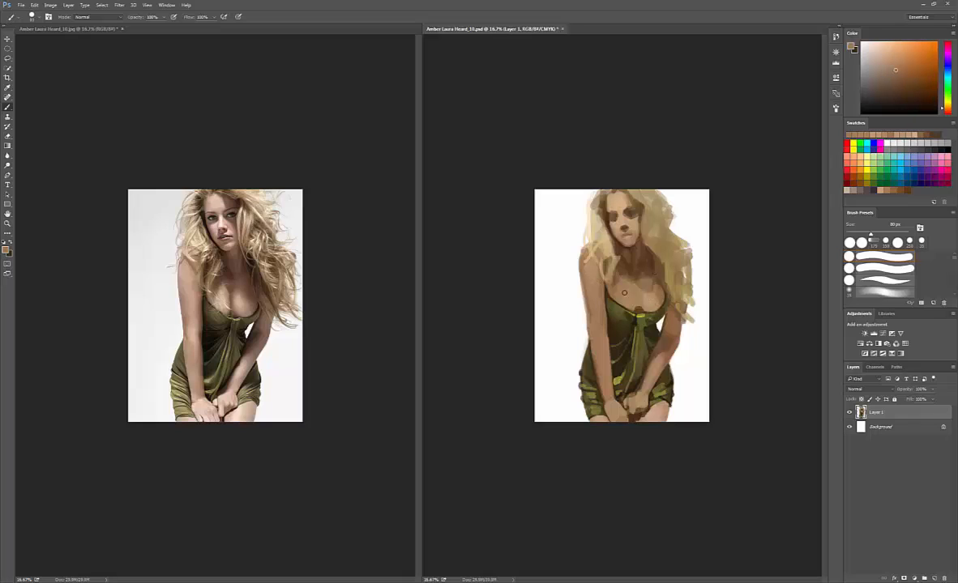
key("ctrl+s")
Step: Sharpen the dress neckline with a sampled dark tone at 30 px, and soften the skin above it with lighter tones at 50 px
left_click(612, 289, "alt")
key("bracketleft")
left_click(607, 304, "alt")
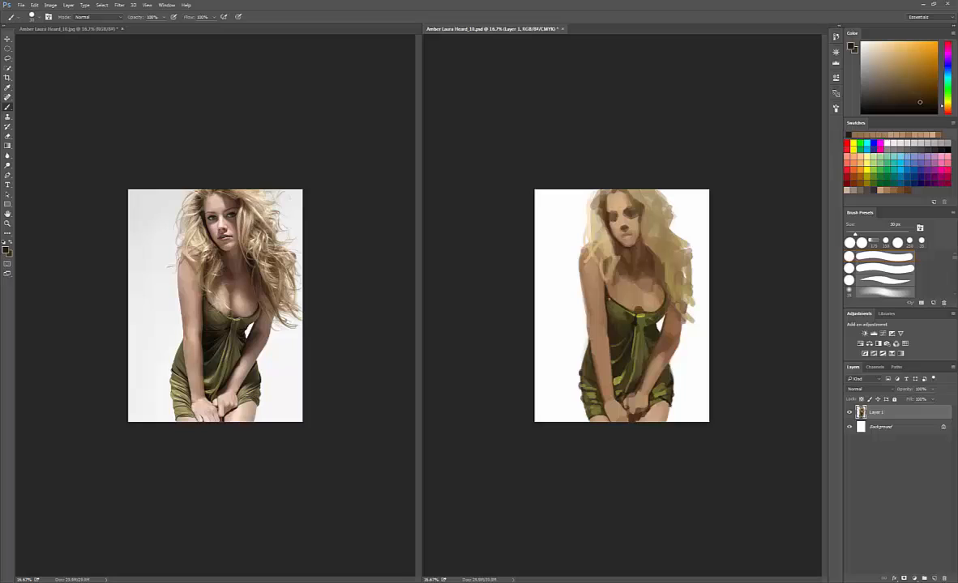
left_click(620, 205, "alt")
key("bracketright")
key("bracketright")
left_click(620, 297, "alt")
left_click_drag(618, 303, 622, 298)
left_click(623, 298, "alt")
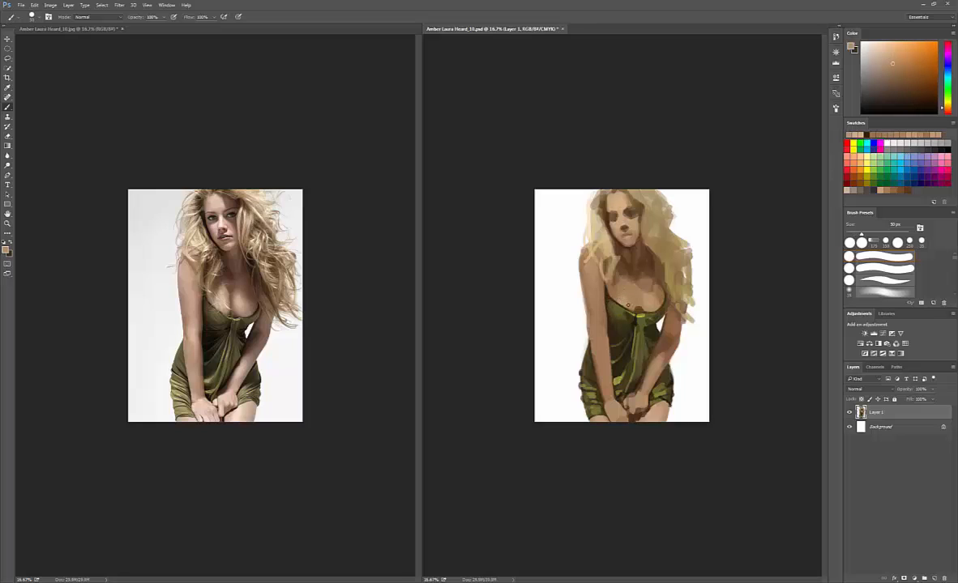
left_click(625, 297, "alt")
left_click(627, 296, "alt")
Step: Paint the skirt folds between the hands and waist with sampled olive and dark green tones at 30 px
left_click(617, 379, "alt")
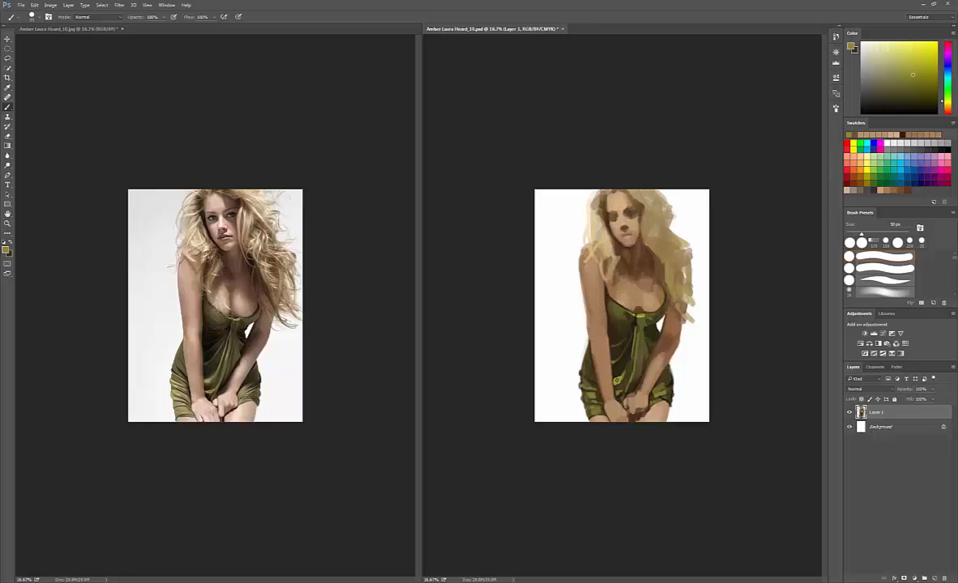
left_click(595, 382, "alt")
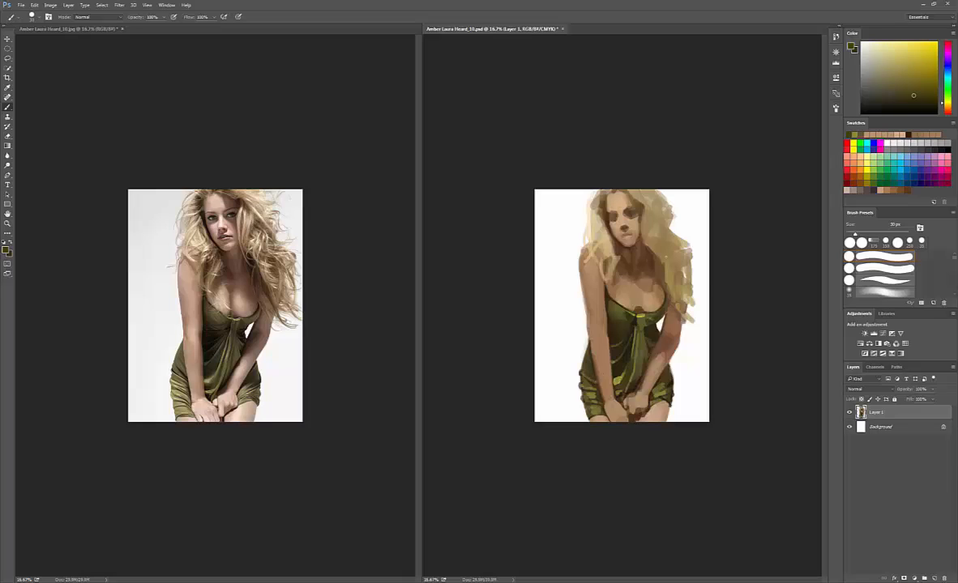
left_click(620, 378, "alt")
left_click_drag(621, 378, 628, 363)
left_click(648, 353, "alt")
left_click(653, 350, "alt")
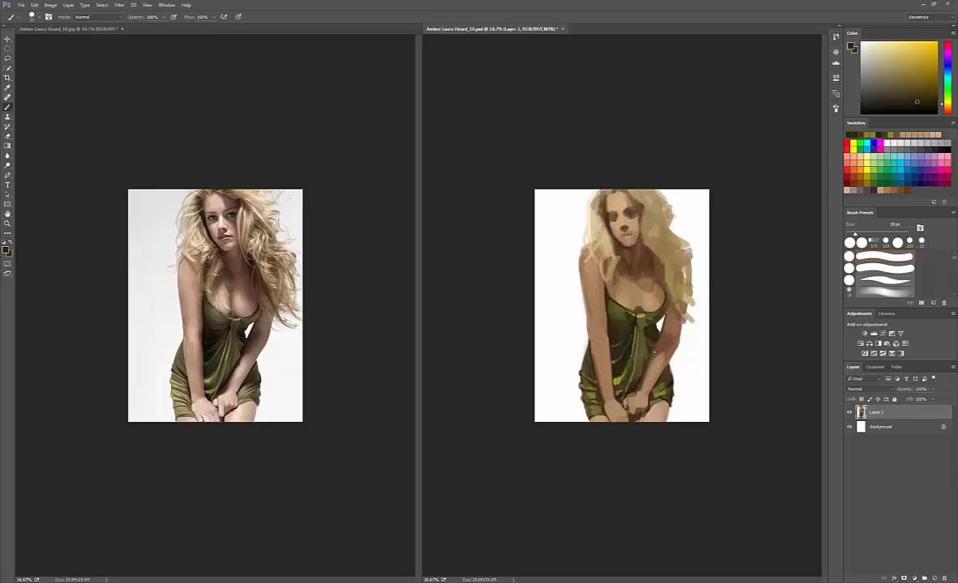
left_click(645, 366, "alt")
Step: Rework the folds at the waist and the bodice shadow with sampled olive and dark tones at 45 px
key("bracketright")
key("bracketright")
key("bracketright")
left_click(626, 350, "alt")
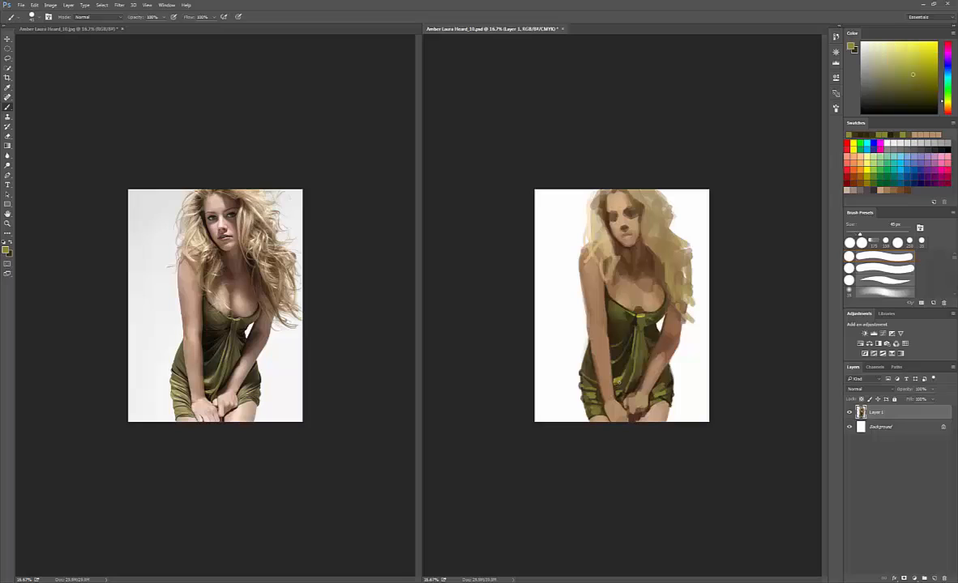
left_click_drag(610, 346, 620, 345)
left_click(618, 348, "alt")
left_click(624, 332, "alt")
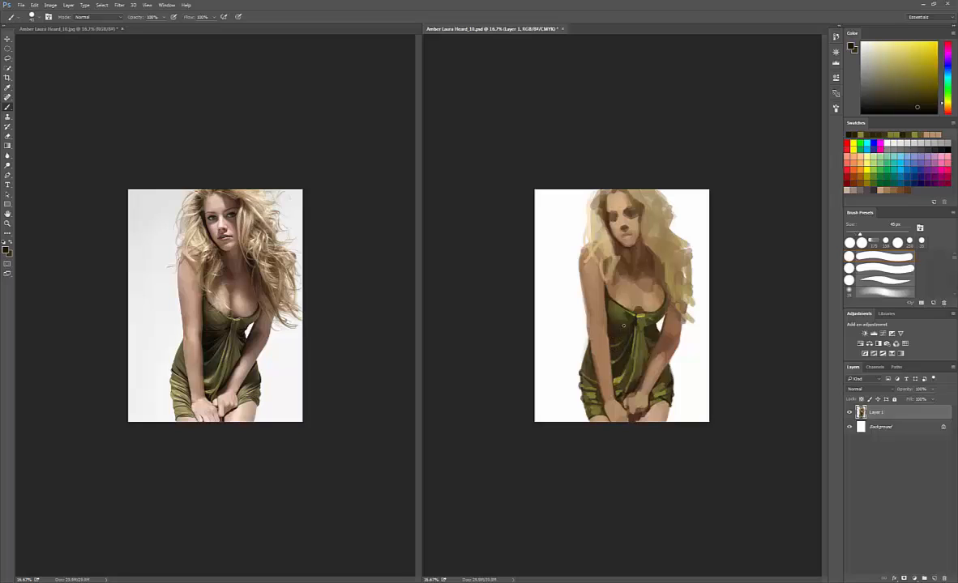
Step: Refine the dress beside the bent arm and its central drape with sampled tones, reducing the brush to 30 px
left_click(650, 354, "alt")
mouse_move(646, 354)
left_mouse_down()
mouse_move(642, 370)
mouse_move(636, 333)
mouse_move(637, 365)
mouse_move(649, 331)
left_mouse_up()
left_click(635, 345, "alt")
key("bracketleft")
key("bracketleft")
key("bracketleft")
left_click(653, 343, "alt")
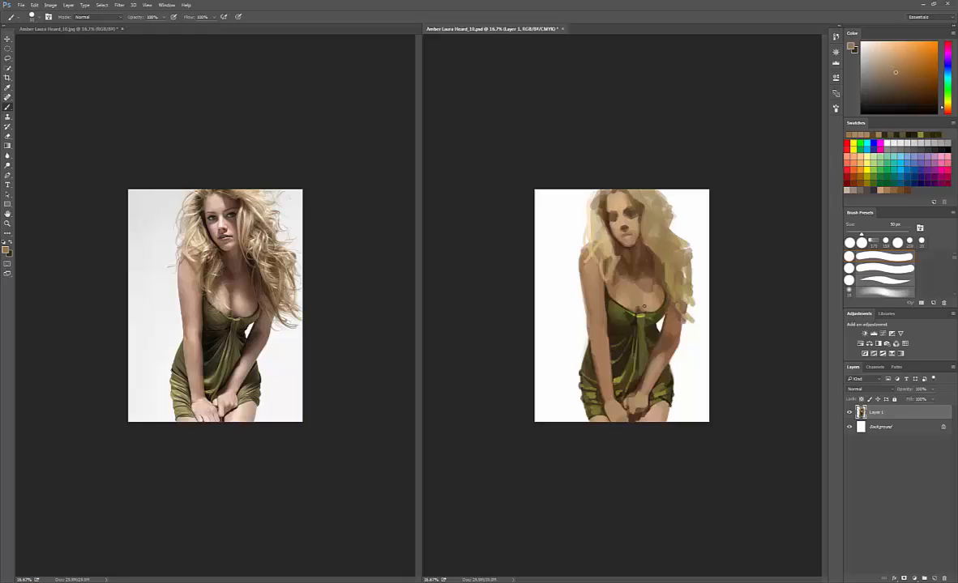
Step: Paint highlights and finger shadows on both hands with a picked colour and sampled skin tones at 50 px, saving the document
left_click(5, 250)
left_click(486, 255)
key("Return")
key("b")
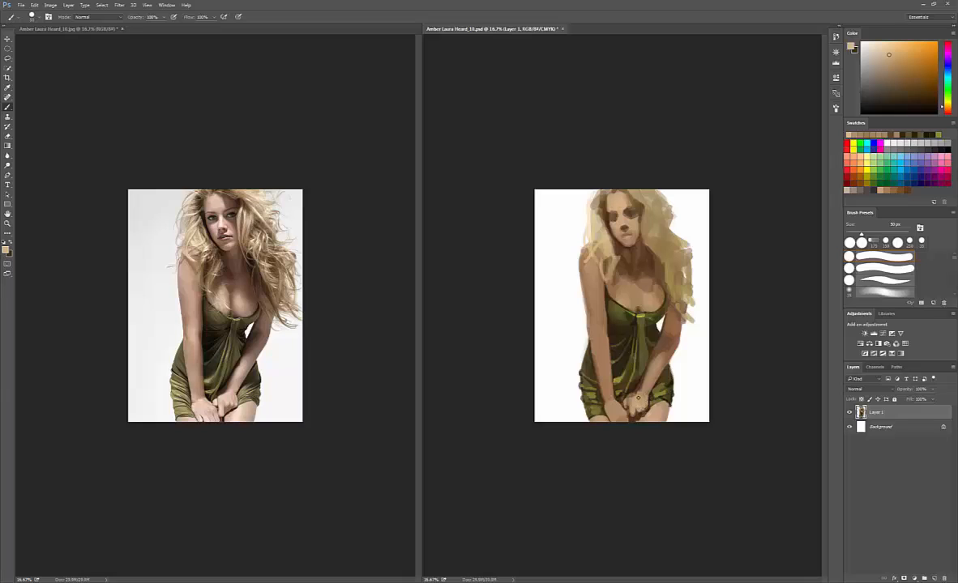
left_click(637, 394, "alt")
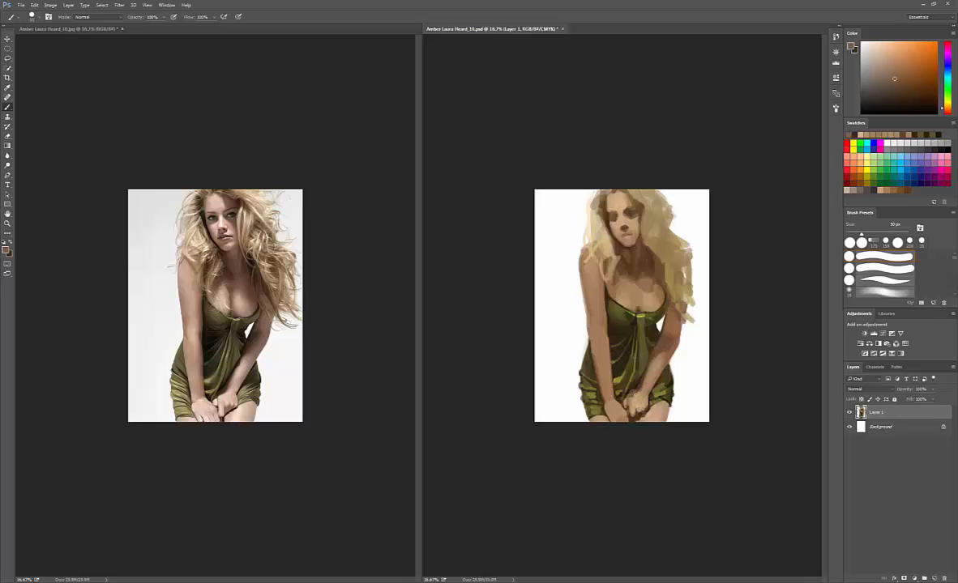
left_click(635, 397, "alt")
mouse_move(637, 396)
left_mouse_down()
mouse_move(630, 433)
mouse_move(610, 412)
left_mouse_up()
left_click(638, 403, "alt")
left_click(635, 407, "alt")
key("ctrl+s")
left_click(610, 410, "alt")
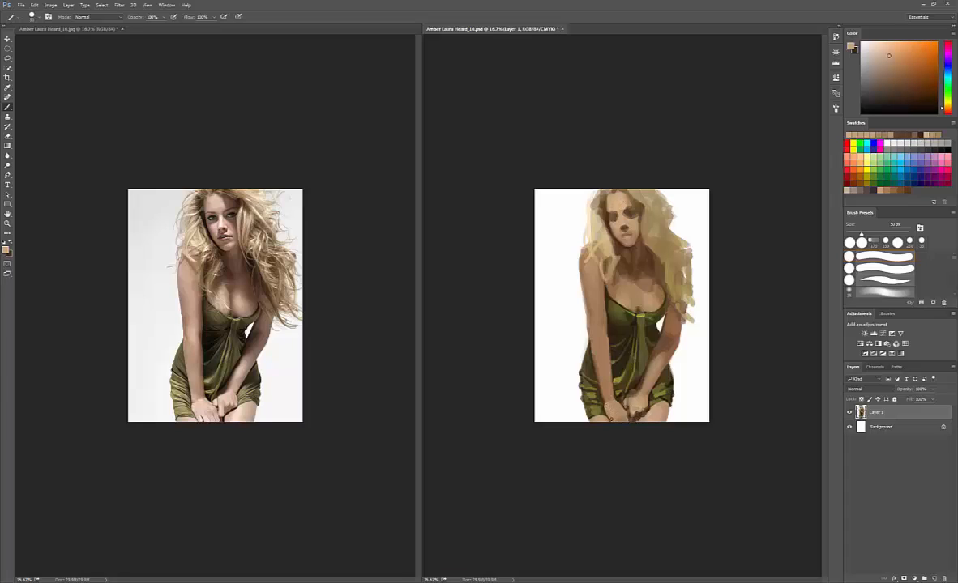
Step: Lighten the straight arm with the Dodge tool set to Highlights without Protect Tones, and return to the Brush with a sampled arm tone
key("o")
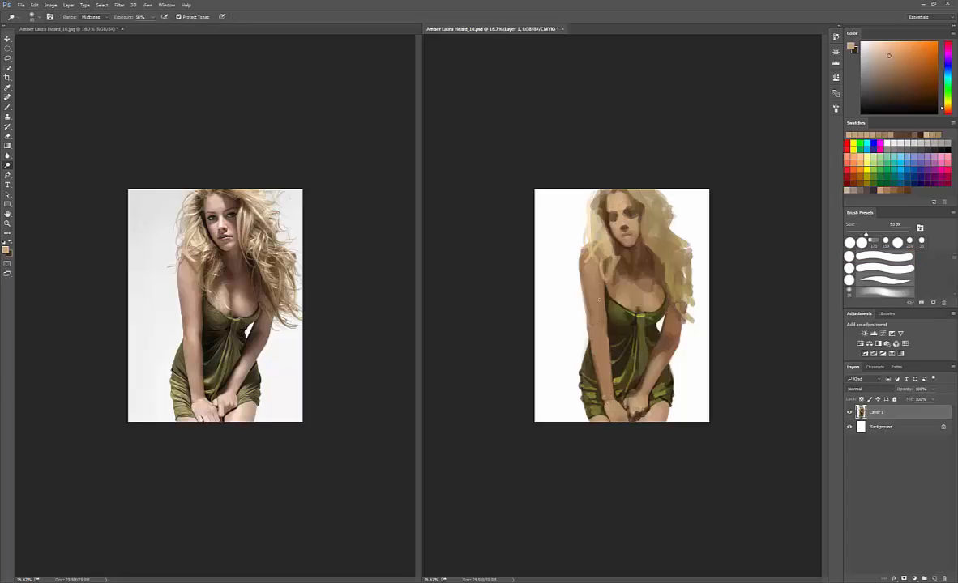
left_click(94, 17)
left_click(92, 34)
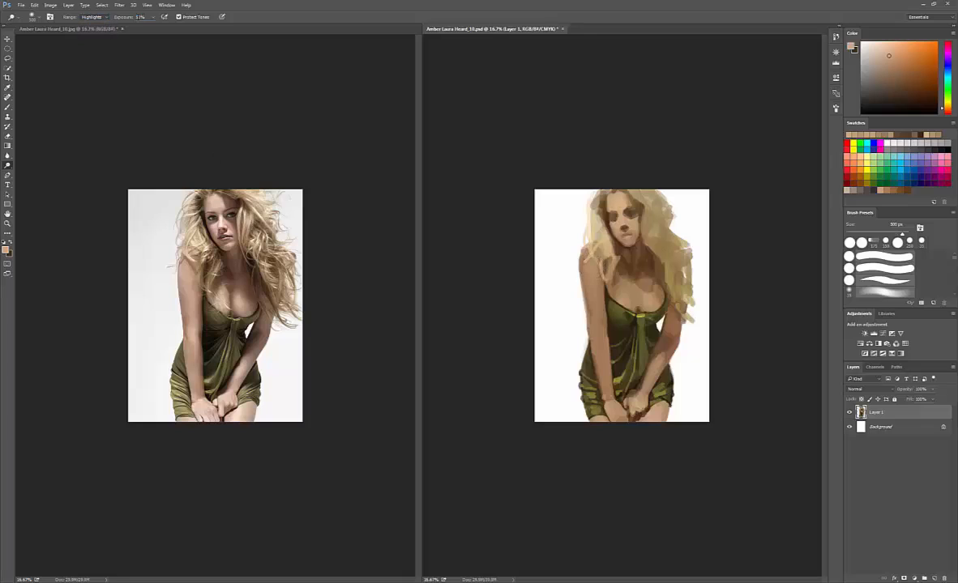
left_click(179, 17)
key("bracketleft")
key("bracketleft")
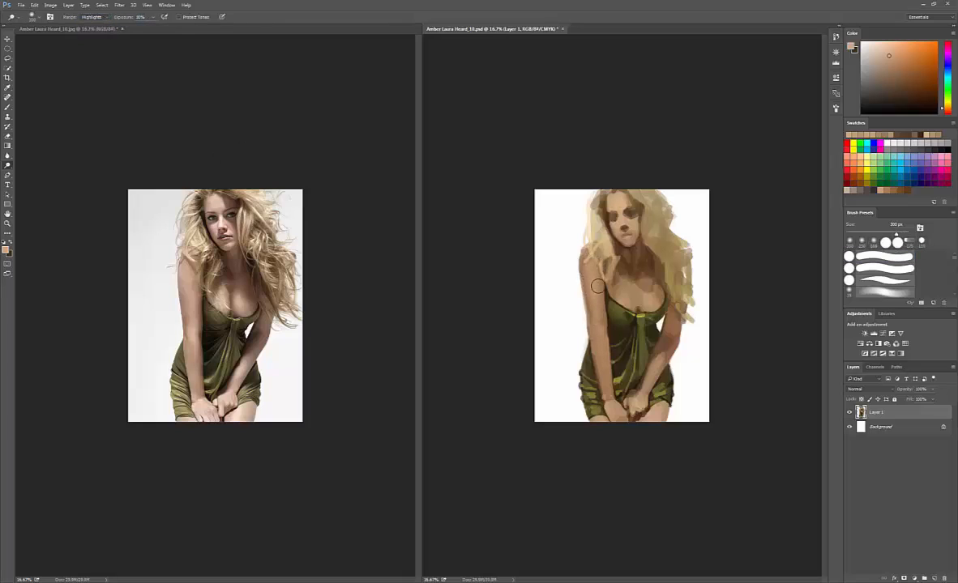
left_click_drag(586, 334, 600, 364)
left_click_drag(599, 287, 593, 253)
key("e")
key("b")
left_click(591, 328, "alt")
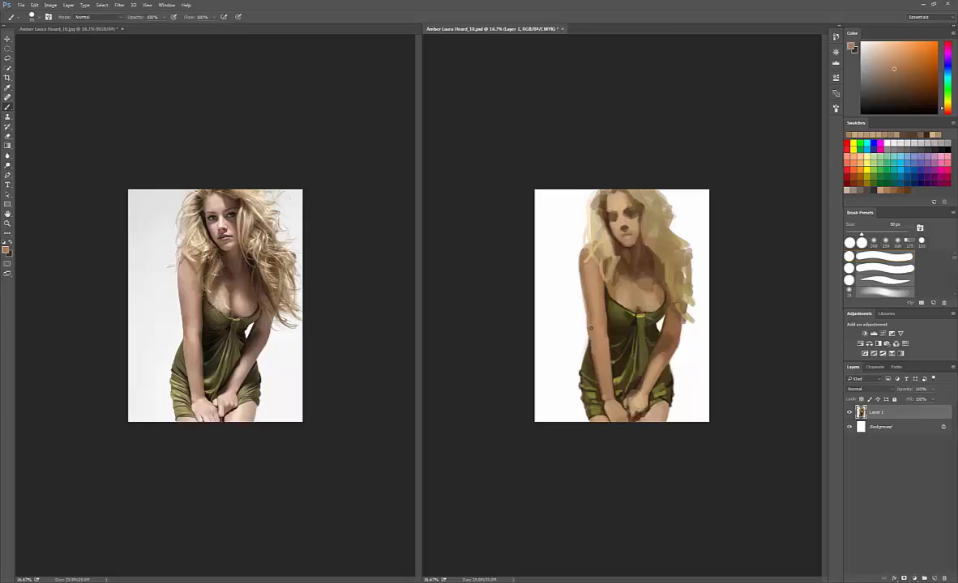
Step: Try a redder midtone Color Balance on the painting layer, and lighten its midtones slightly with Levels
key("ctrl+b")
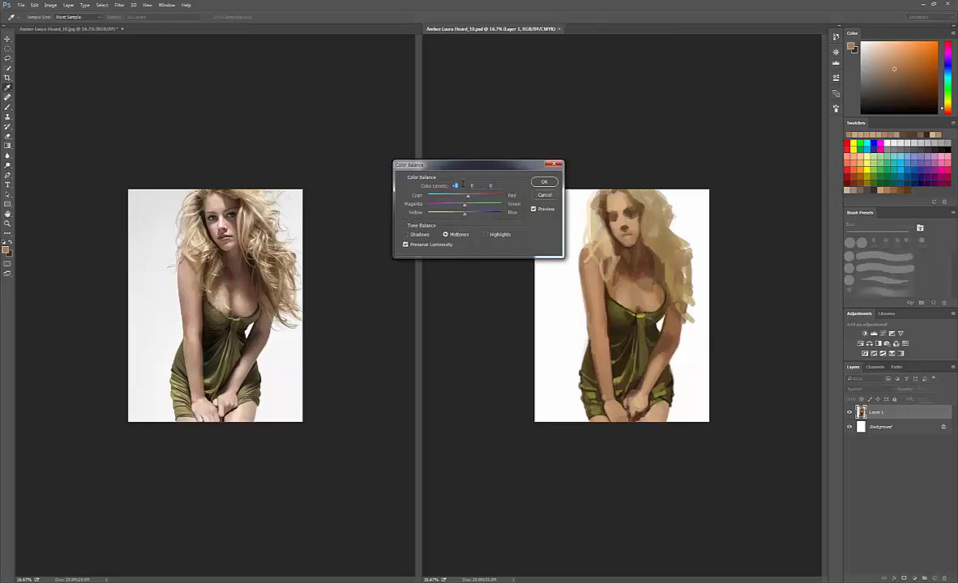
key("Escape")
key("ctrl+l")
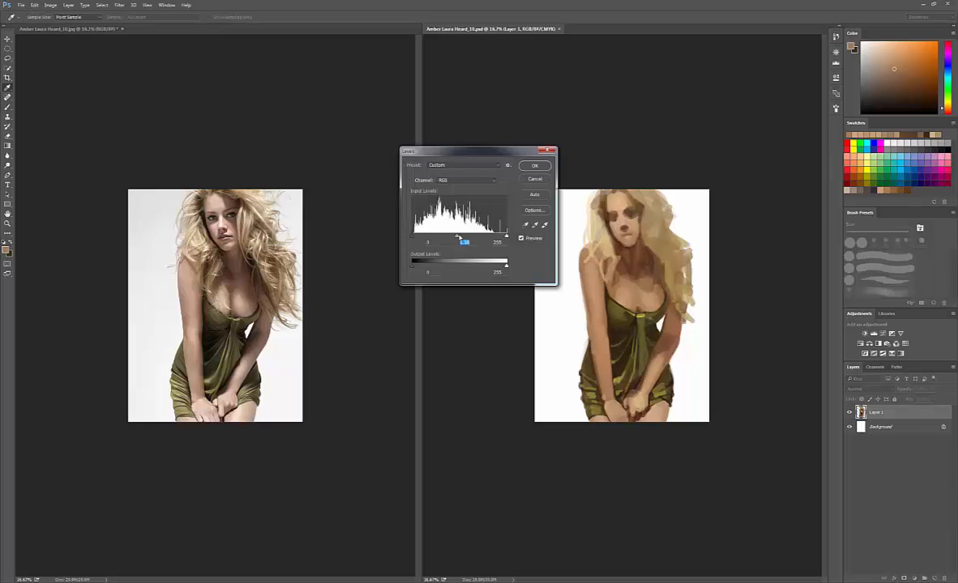
key("Return")
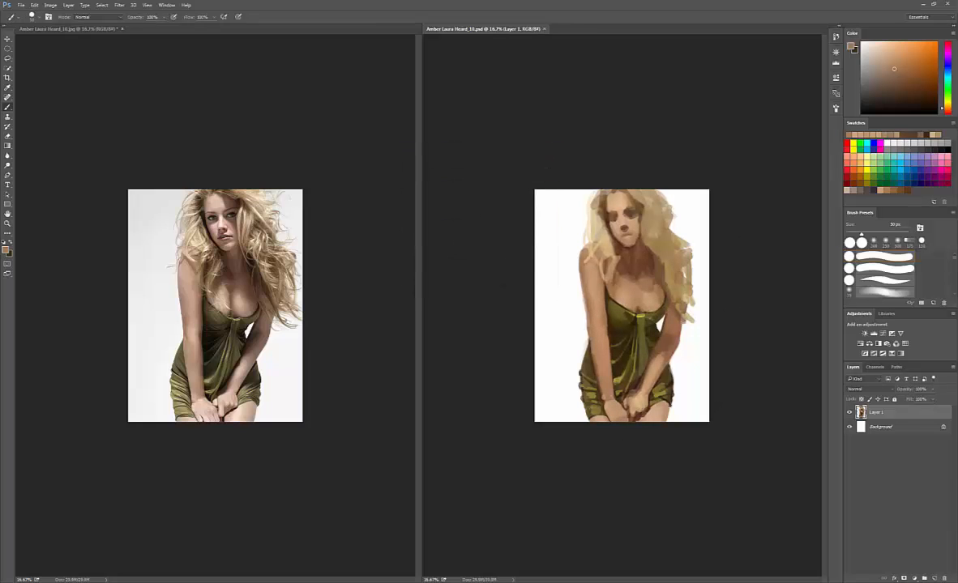
Step: Set the textured brush's Angle Jitter control to Direction in its Shape Dynamics
scroll(598, 206, "up", 2)
key("F5")
left_click(706, 138)
left_click(783, 192)
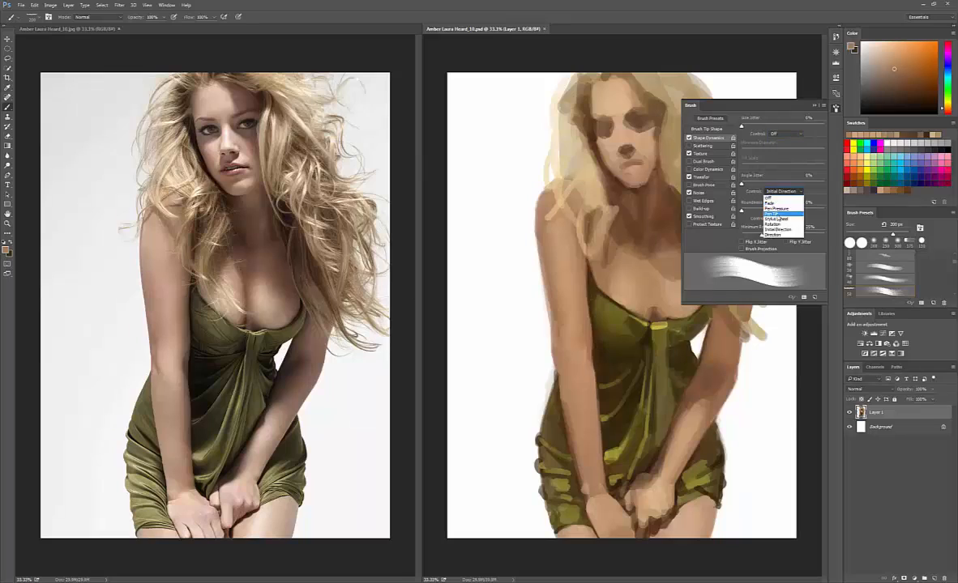
left_click(772, 235)
key("F5")
Step: Touch up the hair above the shoulder with the textured brush at 80 px, and darken the brow beside the hairline at 60 px
left_click(579, 183, "alt")
left_click_drag(580, 180, 573, 197)
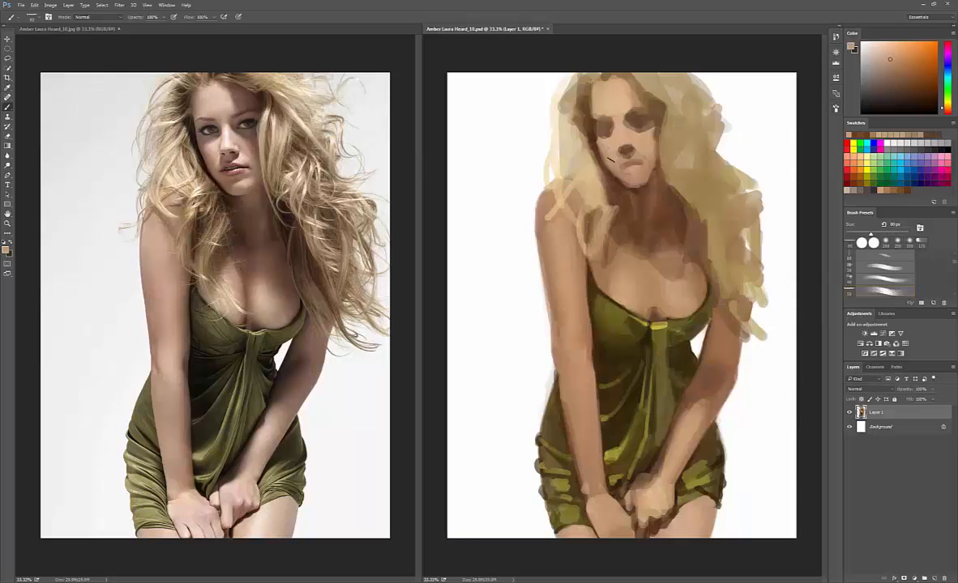
left_click(610, 159, "alt")
left_click(600, 105, "alt")
key("bracketleft")
key("bracketleft")
mouse_move(600, 105)
left_mouse_down()
mouse_move(627, 118)
mouse_move(598, 128)
mouse_move(642, 127)
mouse_move(621, 96)
mouse_move(626, 118)
mouse_move(647, 108)
mouse_move(633, 105)
mouse_move(627, 81)
mouse_move(634, 94)
mouse_move(639, 86)
mouse_move(627, 83)
mouse_move(631, 107)
mouse_move(641, 111)
mouse_move(601, 120)
left_mouse_up()
Step: Rework the brows, temple and forehead edge around the eyes with sampled brown and skin tones at 60 px
left_click(627, 115, "alt")
left_click(610, 120, "alt")
left_click(625, 118, "alt")
left_click(648, 109, "alt")
left_click(636, 104, "alt")
left_click(648, 102, "alt")
left_click(644, 96, "alt")
left_click(639, 93, "alt")
left_click(640, 104, "alt")
left_click(644, 114, "alt")
Step: Deepen both eye sockets and shape the bridge of the nose with sampled tones, reducing the brush to 50 px
left_click(605, 125, "alt")
left_click(604, 120, "alt")
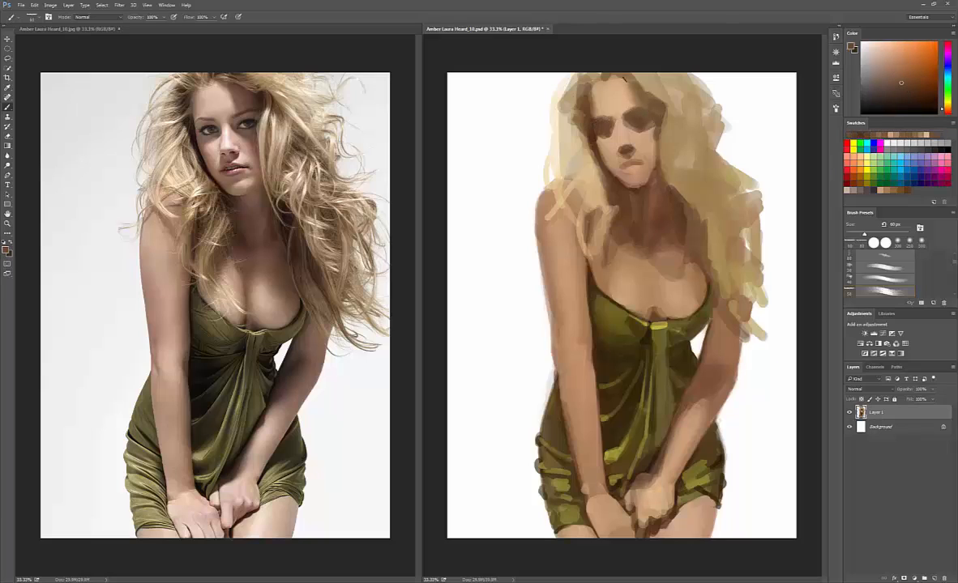
left_click(600, 119, "alt")
left_click(634, 114, "alt")
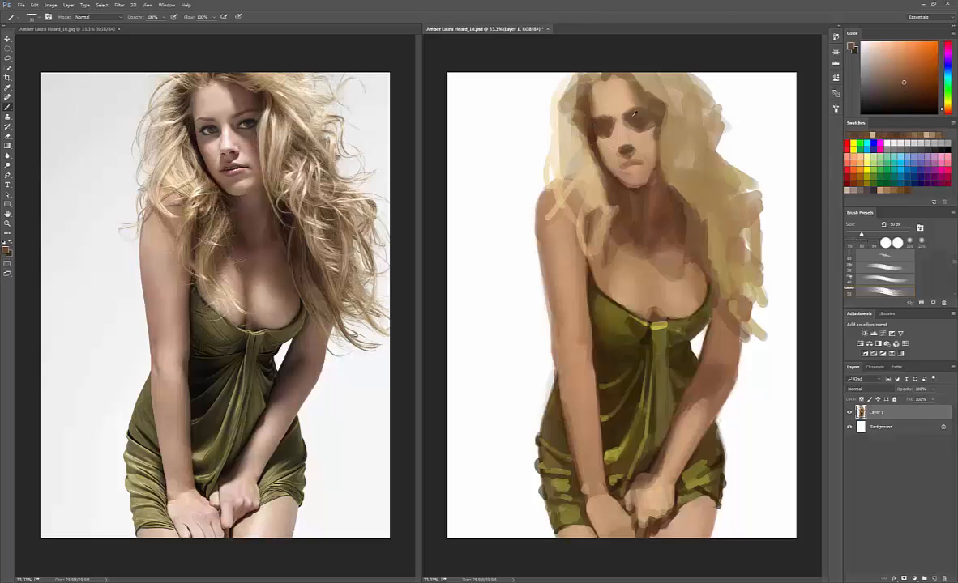
left_click_drag(606, 116, 619, 112)
left_click(617, 109, "alt")
left_click(621, 129, "alt")
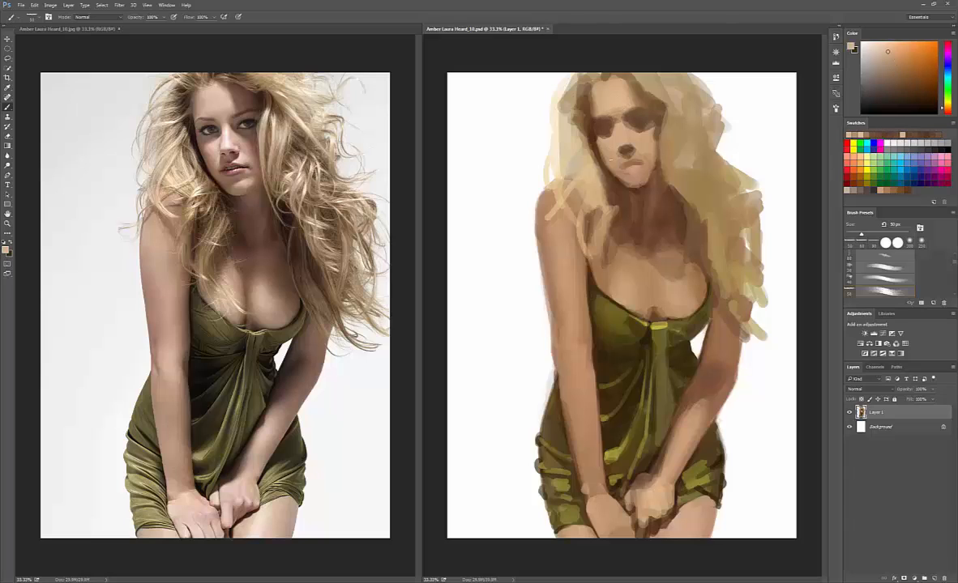
Step: Refine the nose shadow and the inner eye area with sampled skin and brown tones at 50 px
left_click(626, 150, "alt")
left_click(623, 145, "alt")
left_click(614, 122, "alt")
left_click(593, 126, "alt")
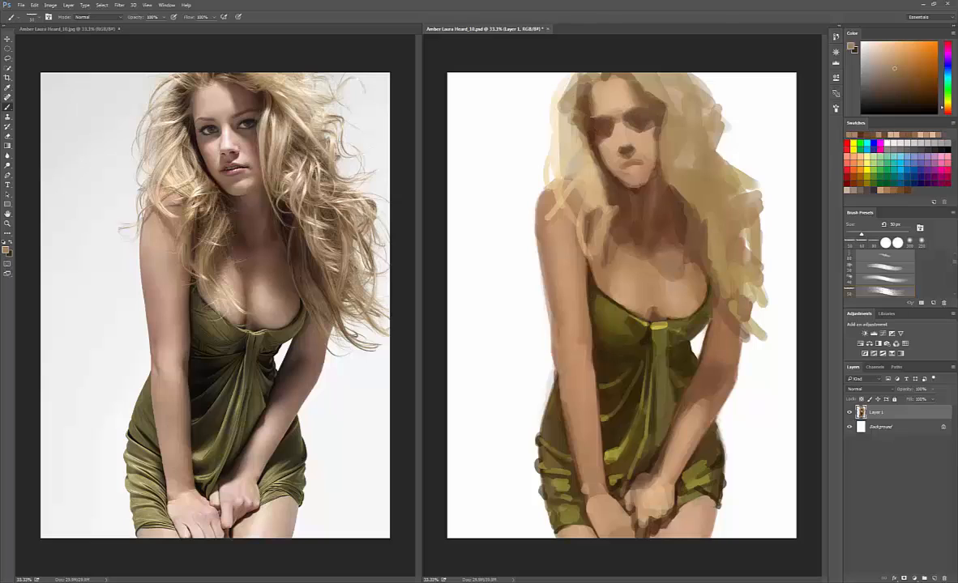
Step: Undo the last stroke beside the eye and repaint the face edge from the temple to the chin
left_click(591, 119, "alt")
key("ctrl+z")
mouse_move(594, 122)
left_mouse_down()
mouse_move(619, 178)
mouse_move(639, 186)
left_mouse_up()
Step: Refine the nose, mouth and chin with sampled skin, pink and dark brown tones at 50 px
left_click(605, 130, "alt")
left_click(626, 148, "alt")
left_click(614, 166, "alt")
left_click(620, 180, "alt")
left_click(623, 178, "alt")
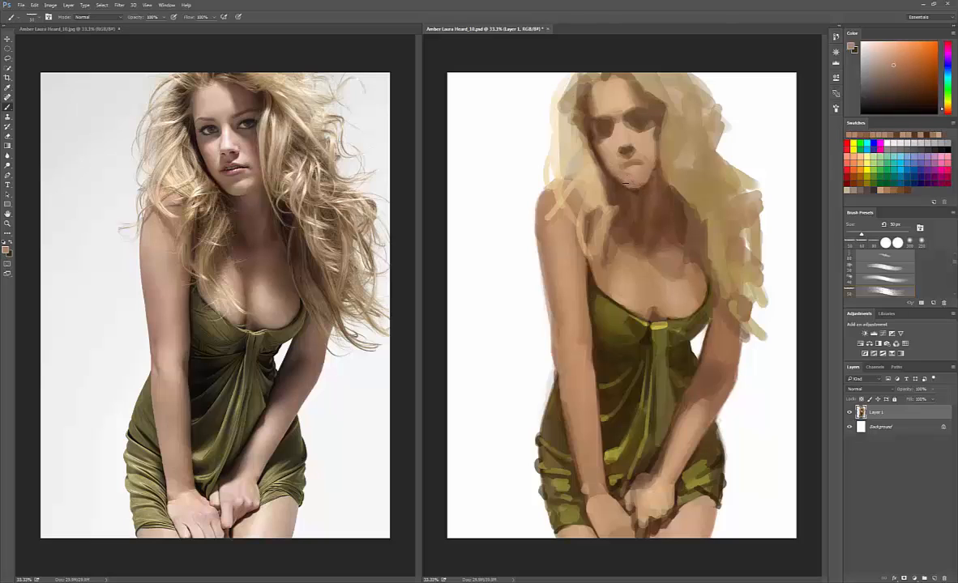
left_click(630, 187, "alt")
left_click(642, 185, "alt")
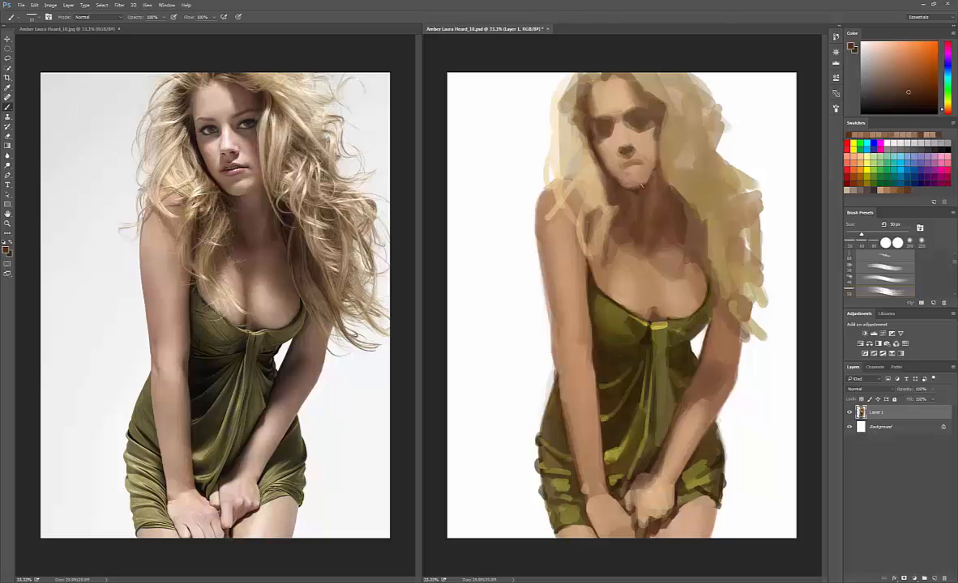
Step: Reshape the underside of the chin and the jaw shadow with sampled brown and skin tones, enlarging the brush to 60 px
key("[")
mouse_move(634, 197)
left_mouse_down()
mouse_move(650, 169)
mouse_move(623, 186)
left_mouse_up()
left_click(647, 195, "alt")
left_click(640, 177, "alt")
left_click(638, 176, "alt")
left_click(633, 191, "alt")
left_click(628, 190, "alt")
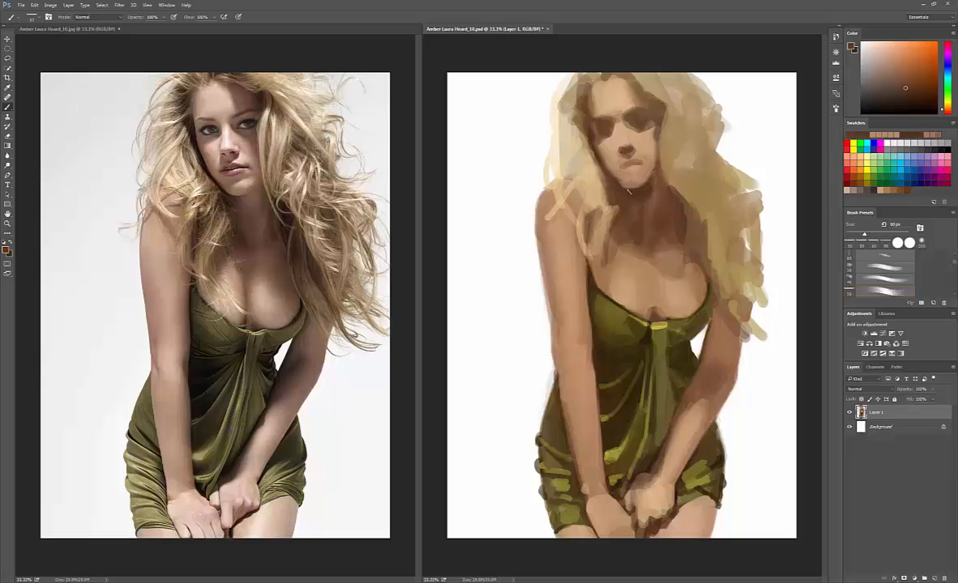
Step: Rework the inner corner and lower edge of the eye socket beside the nose bridge with sampled skin and brown tones at 60 px
left_click(642, 152, "alt")
left_click(625, 123, "alt")
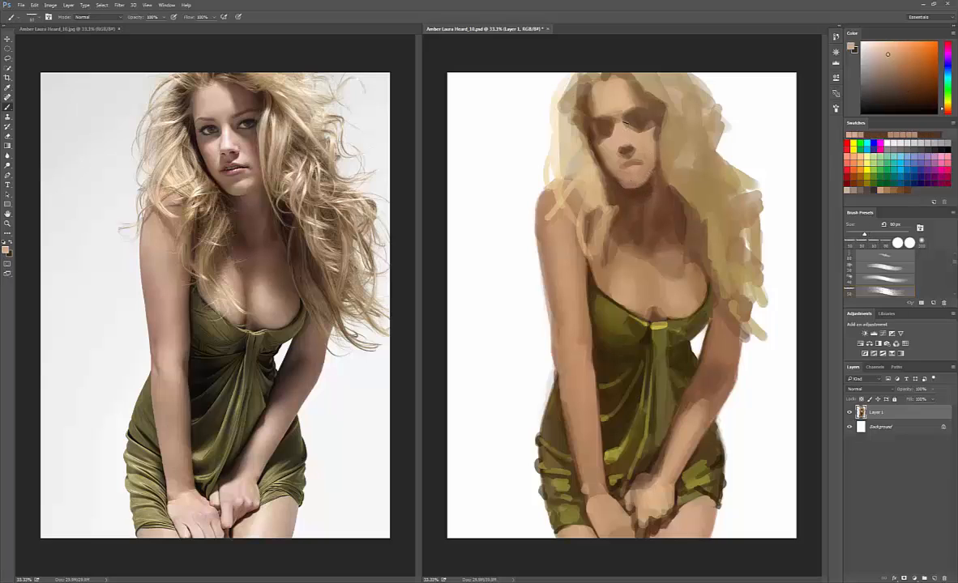
left_click_drag(630, 125, 648, 128)
left_click(642, 119, "alt")
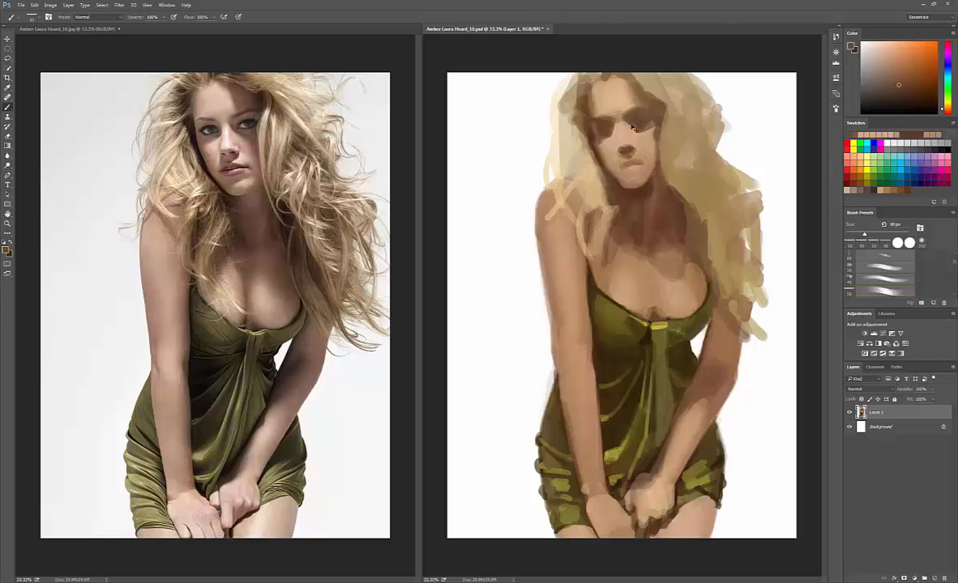
left_click(650, 118, "alt")
Step: Darken the shadowed face edge from the cheek up to the eye with sampled brown tones, enlarging the brush to 70 px
left_click(593, 301, "alt")
left_click(598, 154, "alt")
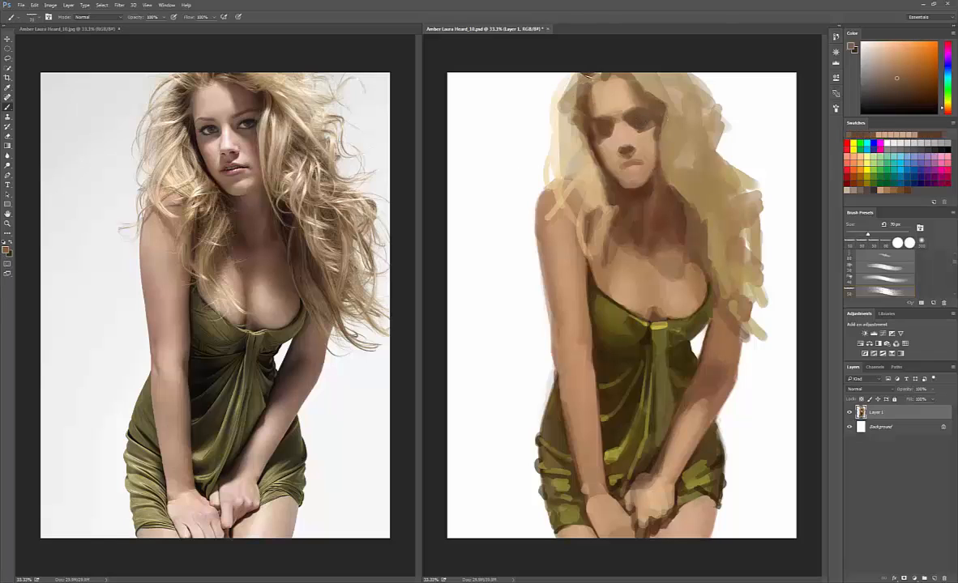
key("bracketright")
left_click(600, 144, "alt")
left_click(598, 139, "alt")
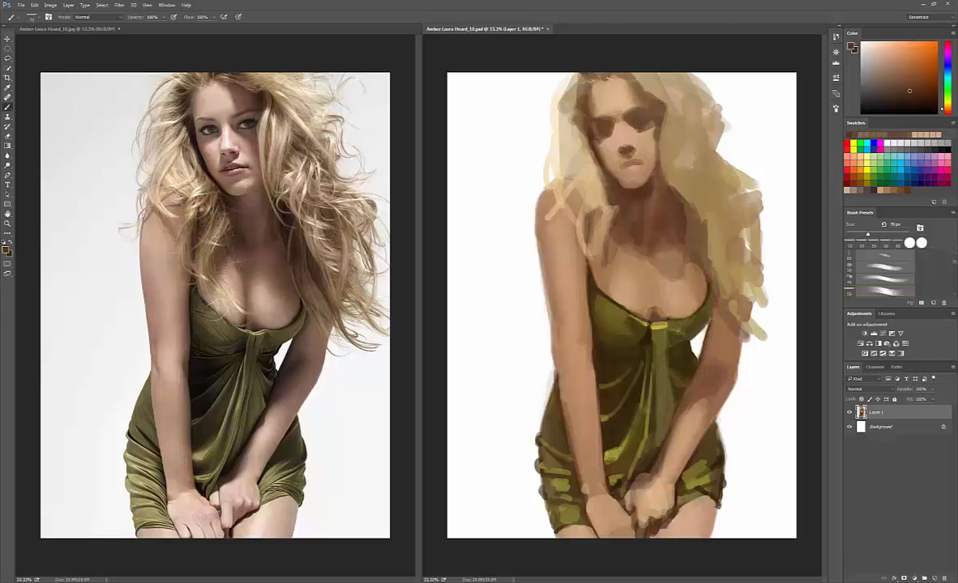
Step: Paint the hairline above the forehead with a sampled pale blonde tone at 70 px
left_click(609, 75, "alt")
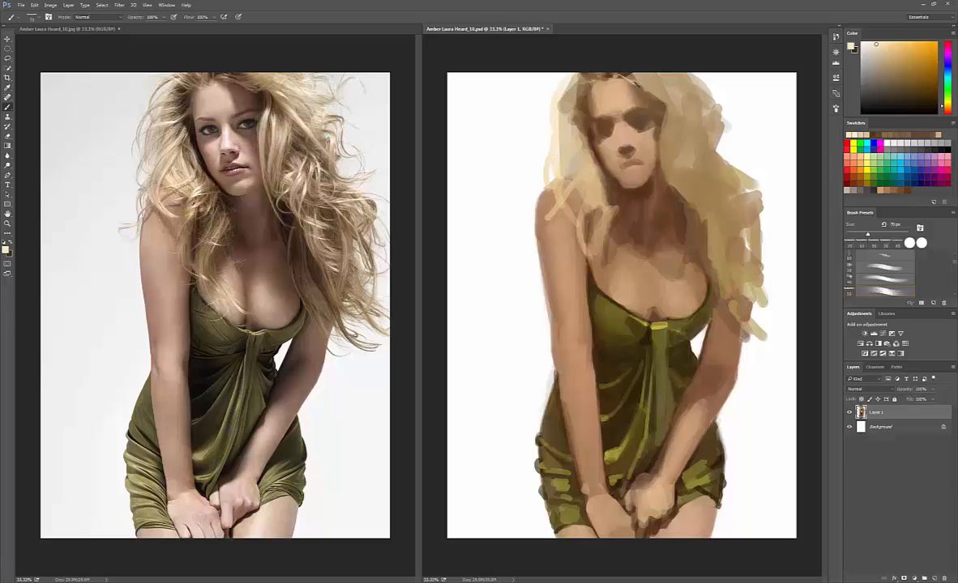
Step: Paint pale blonde strokes across the hairline above the forehead, using hair colours sampled from the painting
key("bracketleft")
left_click(640, 93, "alt")
mouse_move(640, 93)
left_mouse_down()
mouse_move(679, 94)
mouse_move(693, 110)
left_mouse_up()
key("bracketright")
left_click(666, 85, "alt")
left_click(678, 90, "alt")
left_click(571, 129, "alt")
key("bracketright")
key("bracketright")
key("bracketright")
left_click(636, 96, "alt")
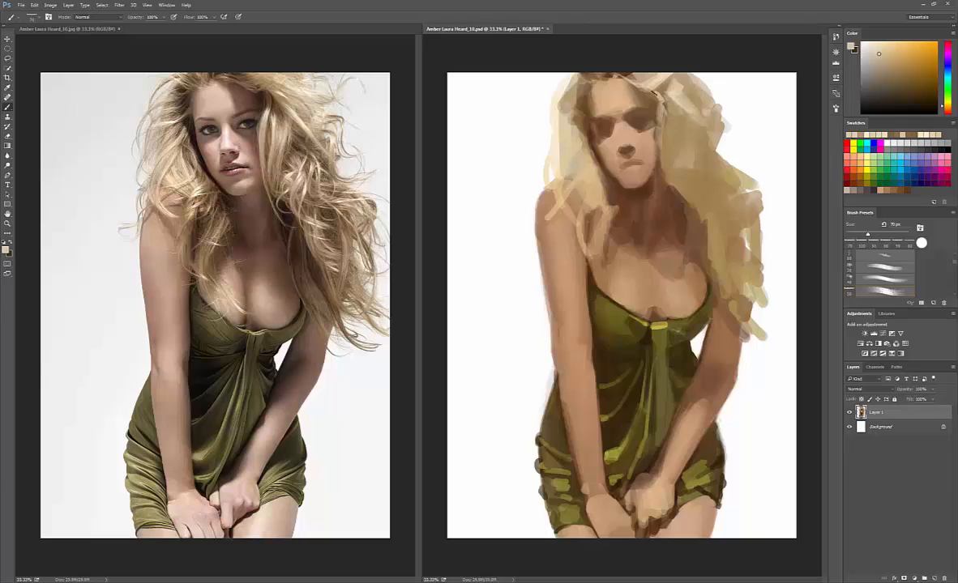
Step: Shade the forehead beneath the hairline with sampled browns, using a 90 px brush
left_click(585, 96, "alt")
left_click(581, 98, "alt")
key("bracketright")
key("bracketright")
left_click_drag(623, 80, 650, 94)
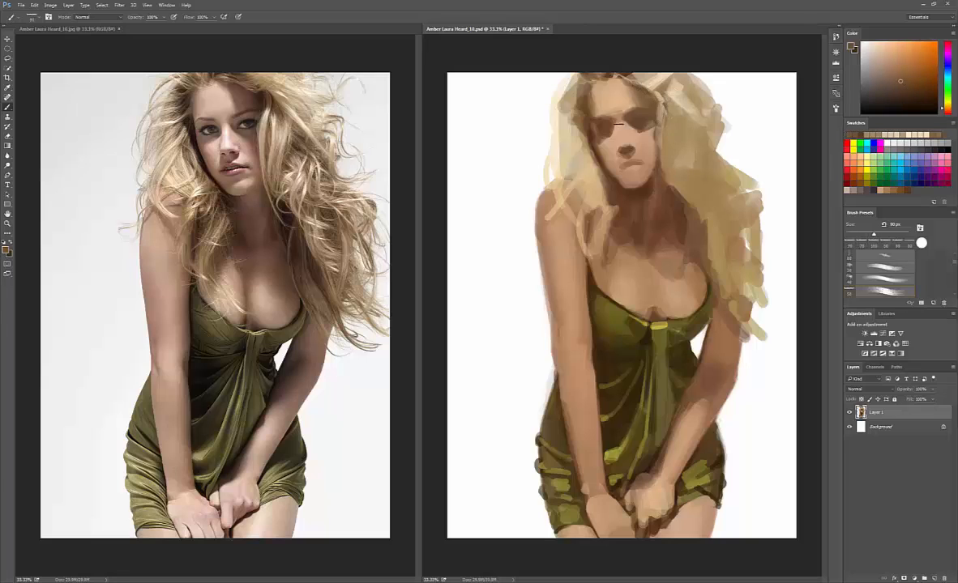
left_click(619, 124, "alt")
left_click(627, 96, "alt")
left_click(646, 115, "alt")
Step: Define the hair parting and the strand falling beside the eye with sampled dark and pale tones at 60 px
key("bracketleft")
key("bracketleft")
left_click(663, 91, "alt")
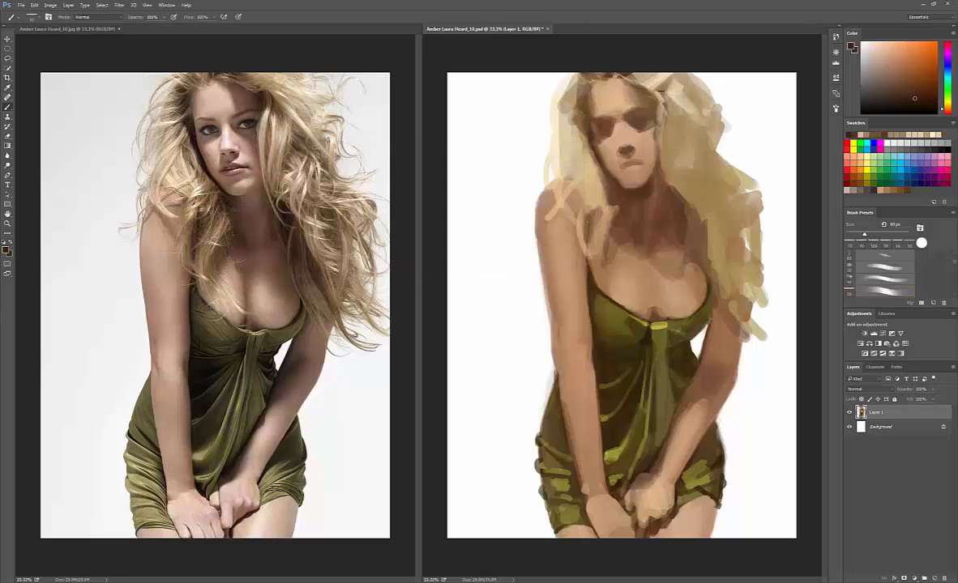
left_click_drag(650, 89, 659, 163)
left_click(655, 97, "alt")
left_click(656, 96, "alt")
left_click(665, 94, "alt")
left_click(657, 98, "alt")
left_click(657, 101, "alt")
left_click(657, 98, "alt")
left_click(662, 96, "alt")
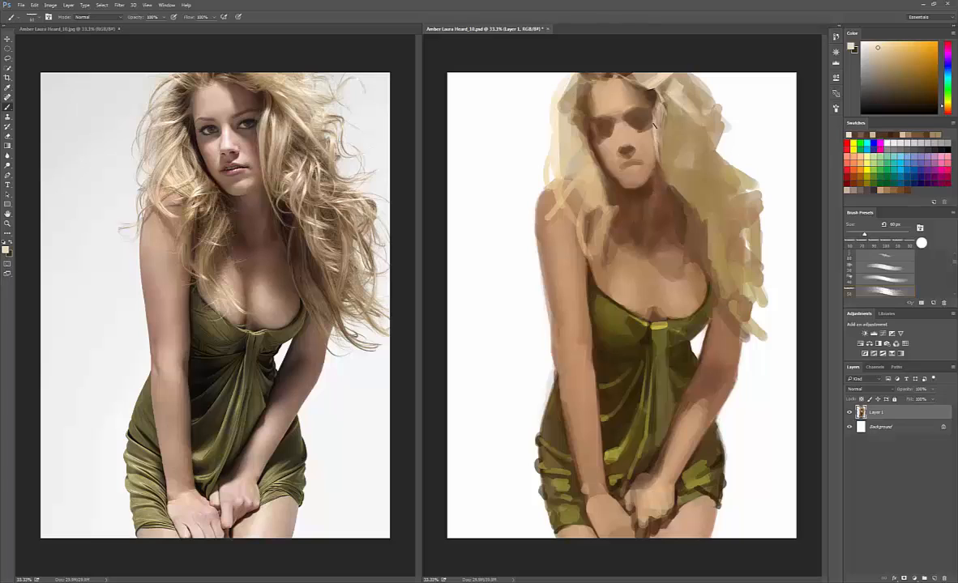
Step: Extend the pale hair strand down beside the cheek and set a dark brown accent behind it
left_click_drag(654, 120, 657, 154)
left_click(659, 138, "alt")
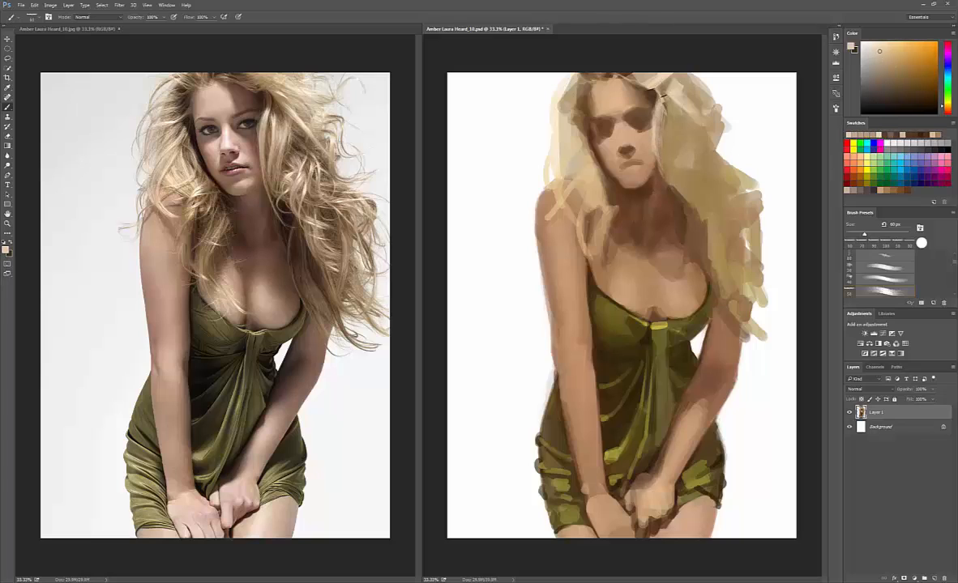
left_click(660, 96, "alt")
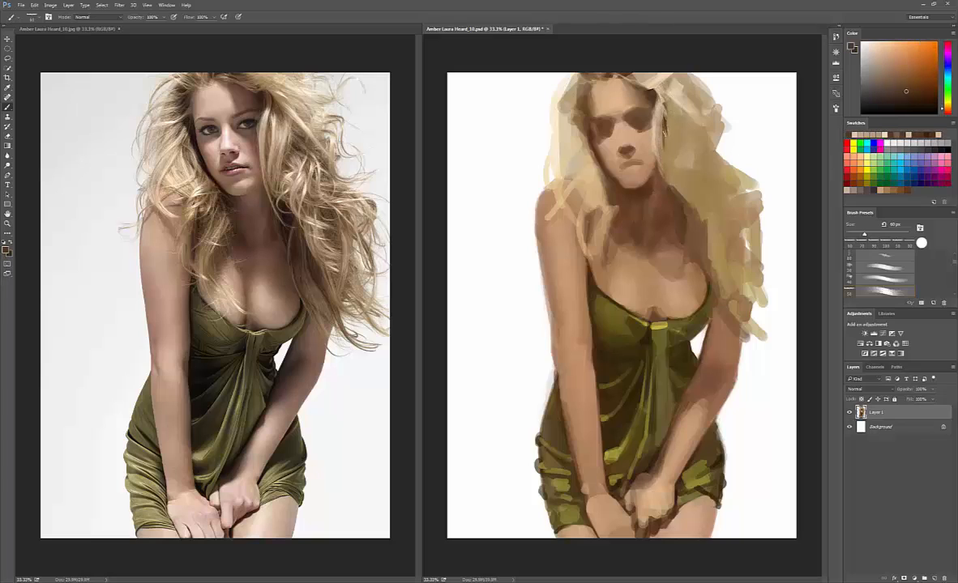
Step: Block in broad pale blonde locks to the right of the face and undo the unwanted stroke, settling on an 80 px brush
left_click(663, 91, "alt")
key("]")
key("]")
key("]")
key("]")
mouse_move(673, 119)
left_mouse_down()
mouse_move(675, 162)
mouse_move(676, 105)
left_mouse_up()
key("ctrl+z")
key("[")
key("[")
left_click(675, 151, "alt")
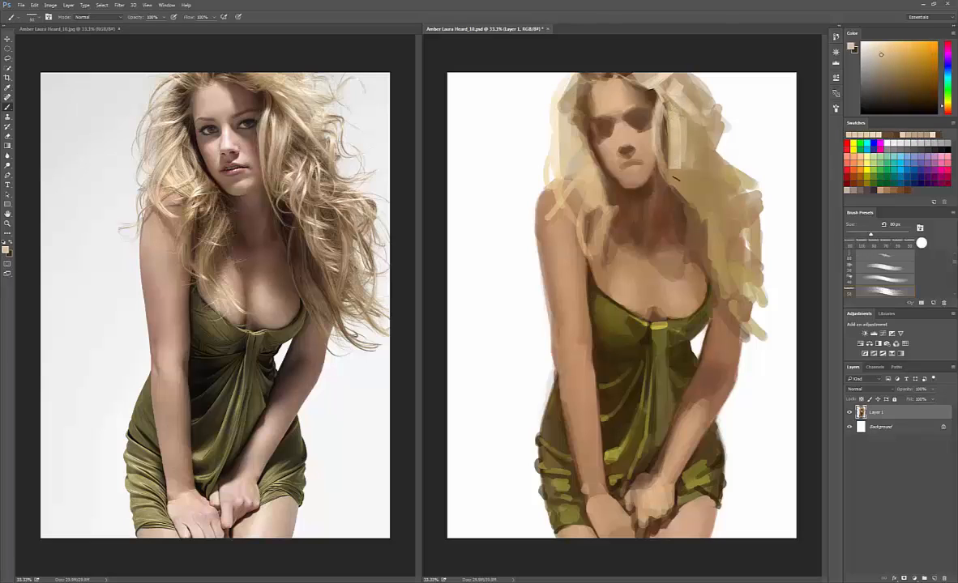
Step: Paint a thin pale strand falling past the jaw and dark brown shadow under the hair beside the neck
mouse_move(675, 157)
left_mouse_down()
mouse_move(666, 196)
mouse_move(677, 225)
mouse_move(688, 204)
mouse_move(672, 231)
mouse_move(692, 237)
mouse_move(695, 223)
left_mouse_up()
left_click(683, 169, "alt")
left_click(662, 142, "alt")
key("ctrl+z")
left_click(670, 186, "alt")
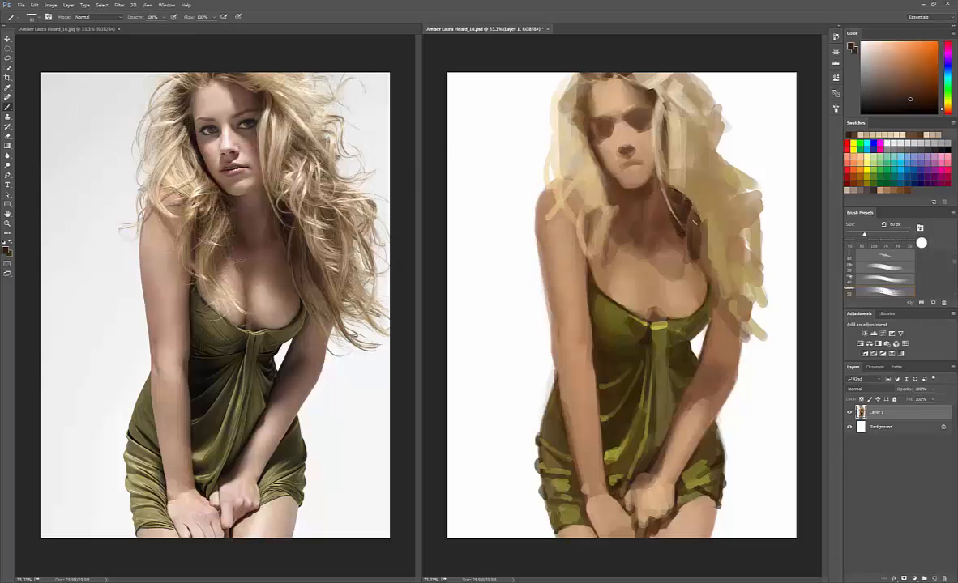
Step: Add a fine light strand across the dark shadow between the neck and the hair
left_click(735, 215, "alt")
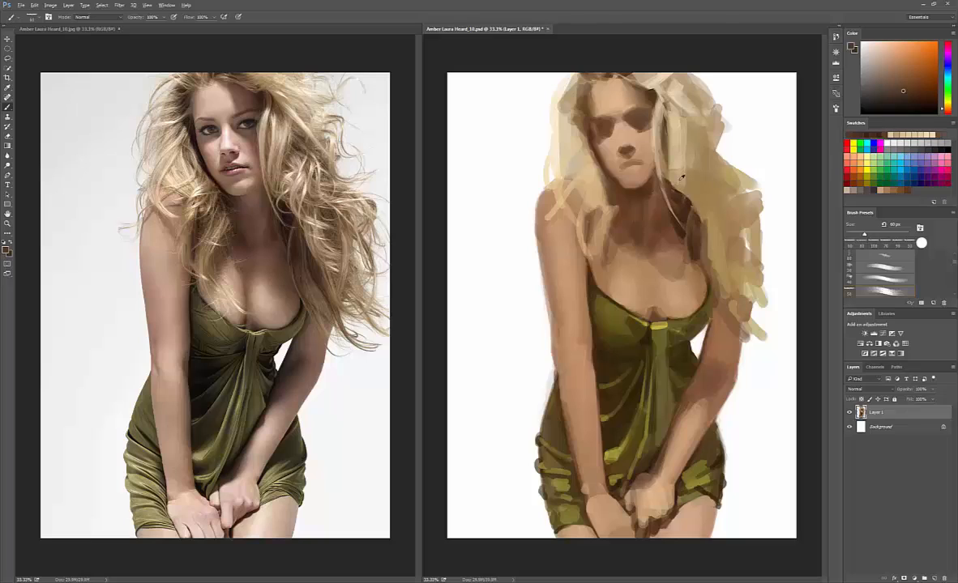
left_click(635, 172, "alt")
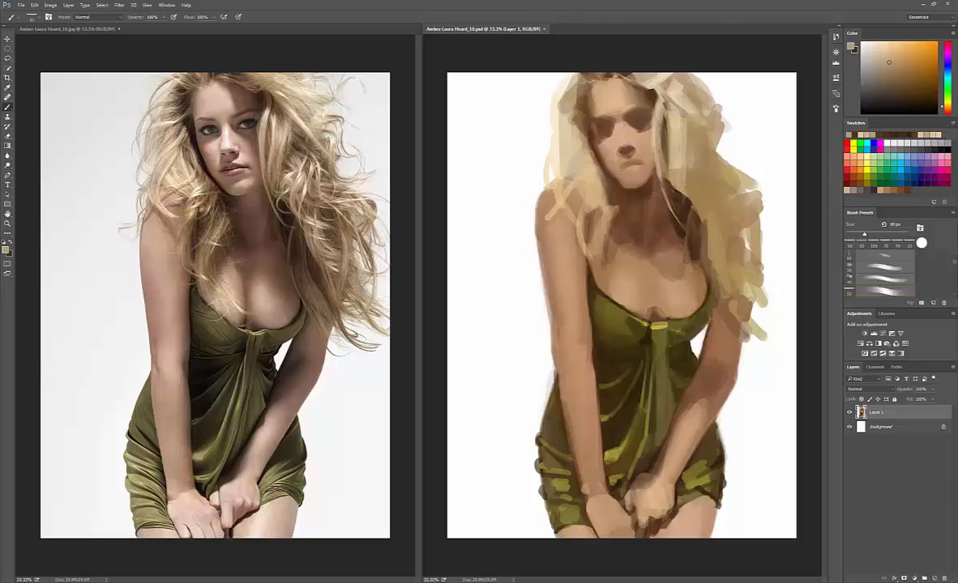
left_click_drag(679, 190, 672, 207)
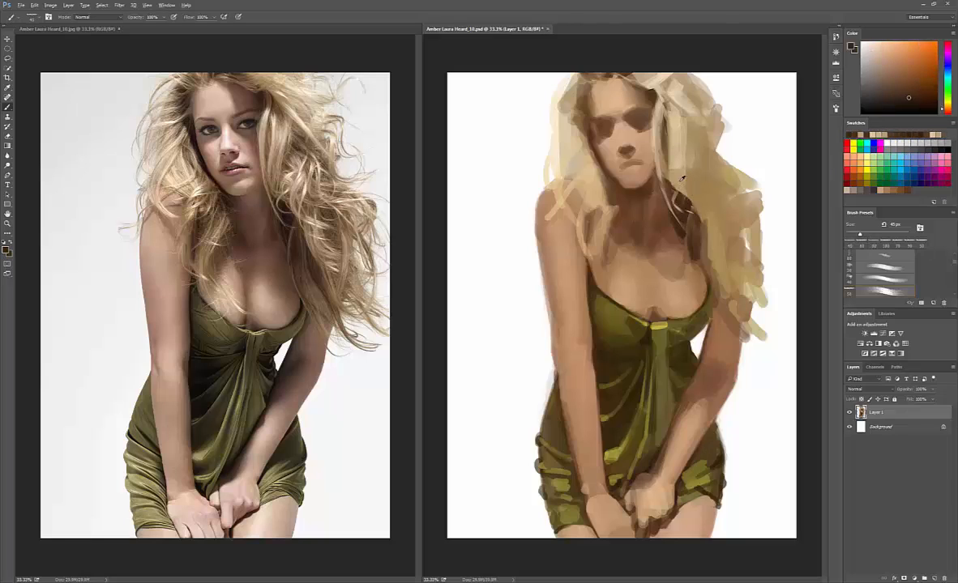
Step: Paint a dark brown gap into the large hair mass to the right of the face
left_click(693, 140, "alt")
key("bracketright")
key("bracketright")
key("bracketright")
key("bracketright")
key("bracketright")
key("bracketright")
left_click_drag(694, 139, 690, 171)
left_click(700, 144, "alt")
key("bracketleft")
key("bracketleft")
Step: Darken the hair roots around the left temple with sampled browns, using a 60 px brush
left_click(563, 152, "alt")
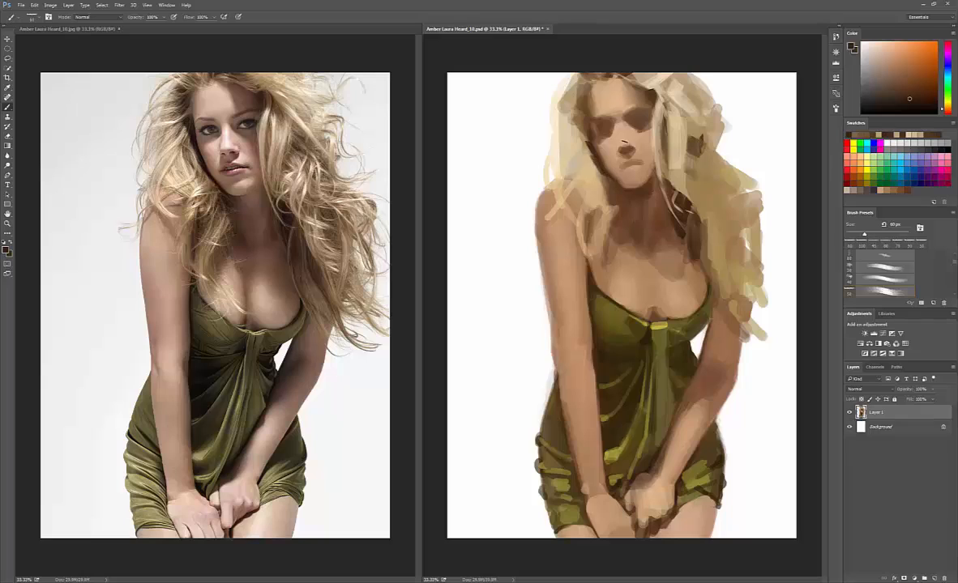
mouse_move(568, 109)
left_mouse_down()
mouse_move(577, 104)
mouse_move(576, 112)
mouse_move(575, 94)
mouse_move(574, 108)
left_mouse_up()
left_click(580, 100, "alt")
left_click(578, 94, "alt")
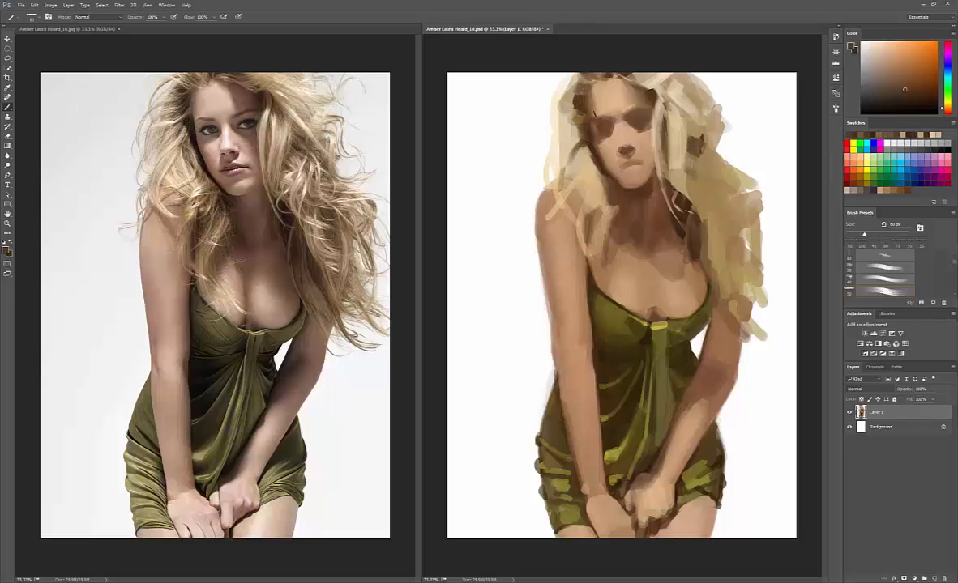
Step: Paint dark brown shadow in the hair along the left cheek and jaw, undoing the last stroke
left_click(596, 154, "alt")
mouse_move(589, 162)
left_mouse_down()
mouse_move(618, 194)
mouse_move(689, 205)
mouse_move(606, 206)
left_mouse_up()
left_click(611, 195, "alt")
left_click(608, 191, "alt")
key("ctrl+z")
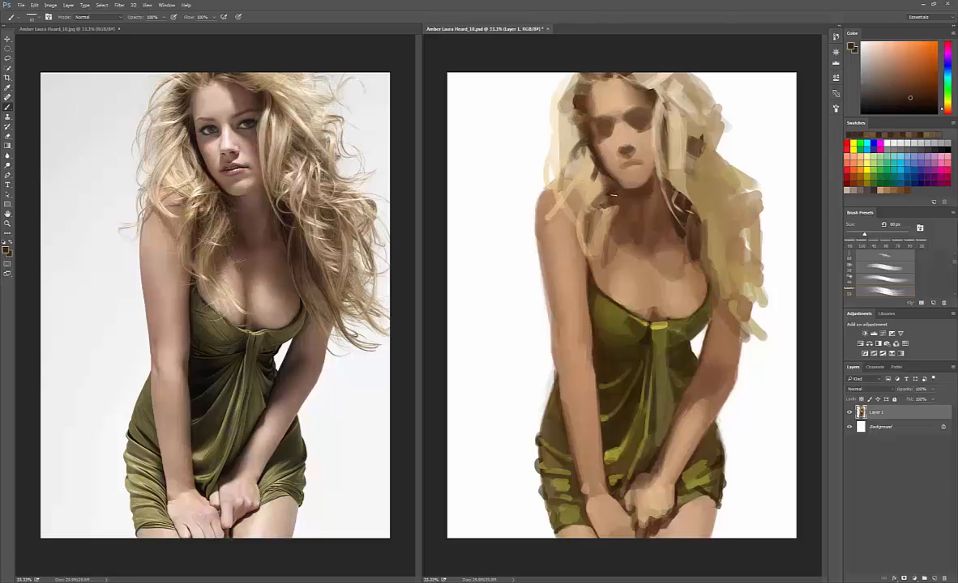
Step: Paint light and dark locks below the left jaw over the neck shadow, reducing the brush to 45 px
left_click(566, 183, "alt")
key("ctrl+z")
mouse_move(601, 185)
left_mouse_down()
mouse_move(584, 202)
mouse_move(595, 189)
mouse_move(617, 214)
left_mouse_up()
left_click(596, 186, "alt")
key("bracketleft")
key("bracketleft")
left_click(626, 209, "alt")
left_click(606, 213, "alt")
left_click(612, 207, "alt")
left_click(606, 209, "alt")
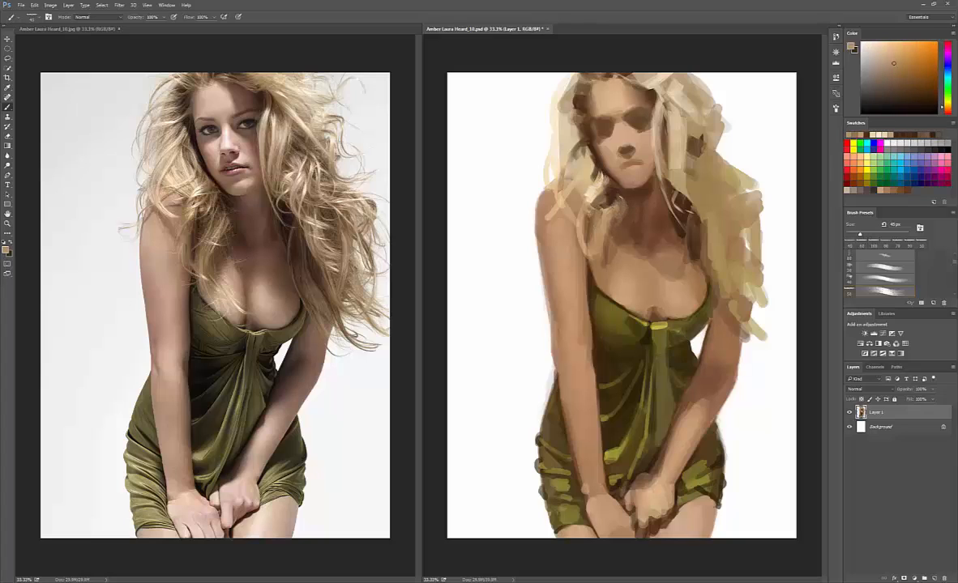
Step: Extend the left blonde locks down towards the chest with sampled light tones, using a 60 px brush
left_click(619, 190, "alt")
left_click(626, 173, "alt")
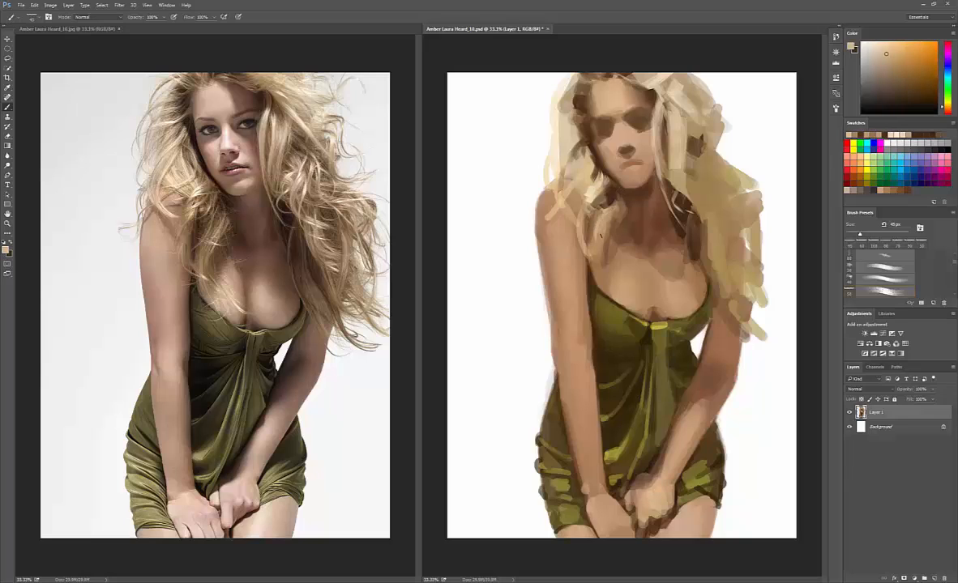
left_click(600, 196, "alt")
key("bracketright")
key("bracketright")
left_click_drag(595, 237, 603, 277)
left_click(618, 270, "alt")
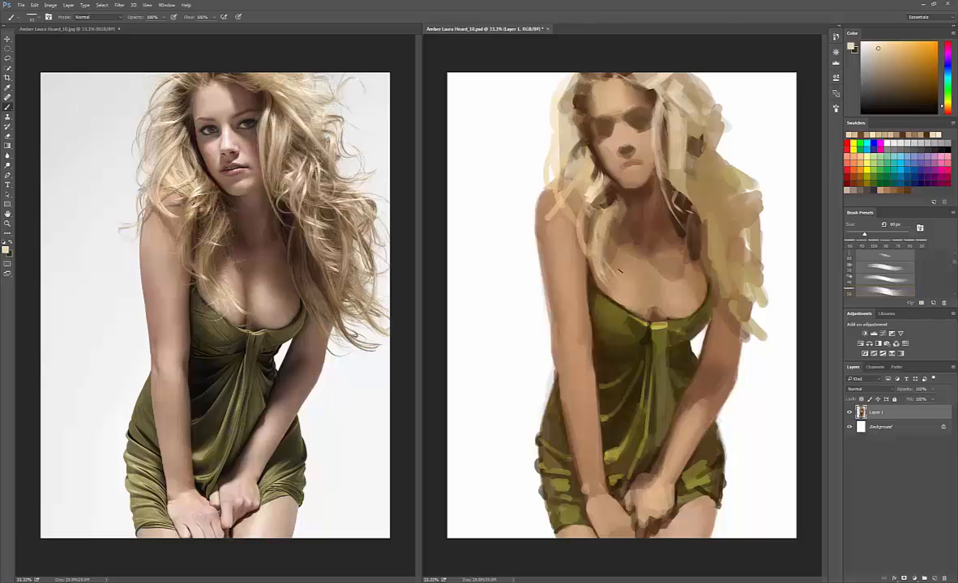
Step: Blend the neck and upper chest shadows with brown skin tones sampled from the neck
left_click(627, 256, "alt")
key("bracketright")
key("bracketright")
key("bracketright")
key("bracketright")
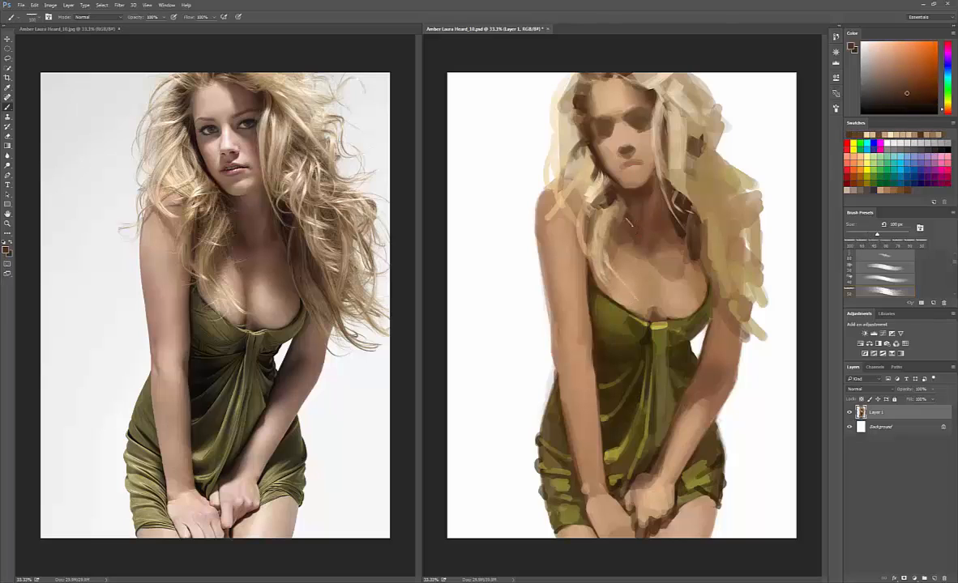
left_click(635, 241, "alt")
left_click(638, 213, "alt")
mouse_move(637, 198)
left_mouse_down()
mouse_move(635, 218)
mouse_move(654, 185)
mouse_move(632, 173)
mouse_move(632, 258)
left_mouse_up()
left_click(638, 191, "alt")
left_click(645, 200, "alt")
left_click(651, 194, "alt")
left_click(654, 184, "alt")
left_click(637, 194, "alt")
left_click(635, 231, "alt")
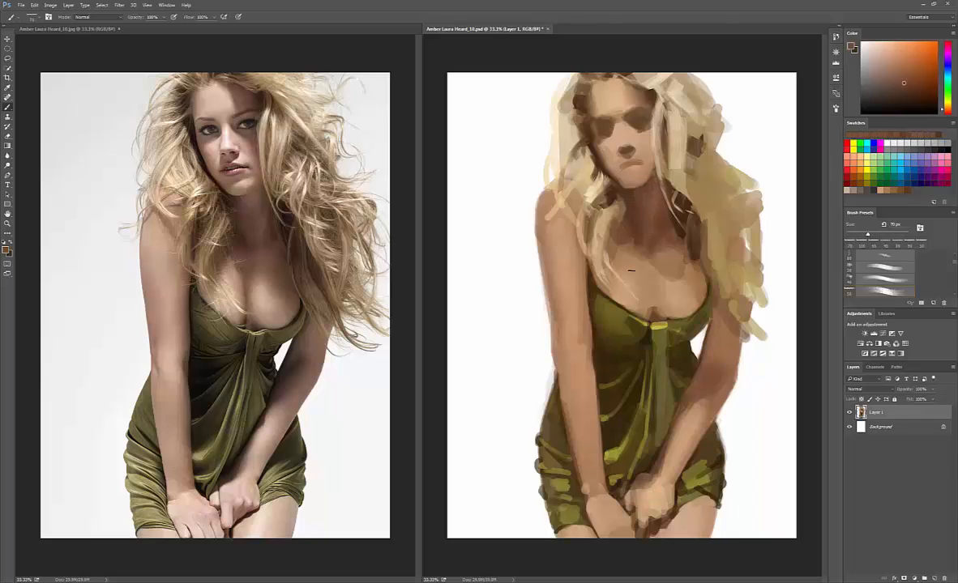
Step: Repaint the crown and upper left hair with sampled brown and blonde tones, using a 75 px brush
left_click(584, 165, "alt")
left_click(573, 113, "alt")
mouse_move(572, 106)
left_mouse_down()
mouse_move(561, 125)
mouse_move(572, 126)
mouse_move(556, 96)
mouse_move(566, 91)
mouse_move(577, 112)
mouse_move(573, 79)
left_mouse_up()
left_click(570, 111, "alt")
left_click(567, 99, "alt")
left_click(563, 95, "alt")
left_click(567, 92, "alt")
left_click(568, 90, "alt")
left_click(577, 99, "alt")
left_click(569, 76, "alt")
left_click(566, 83, "alt")
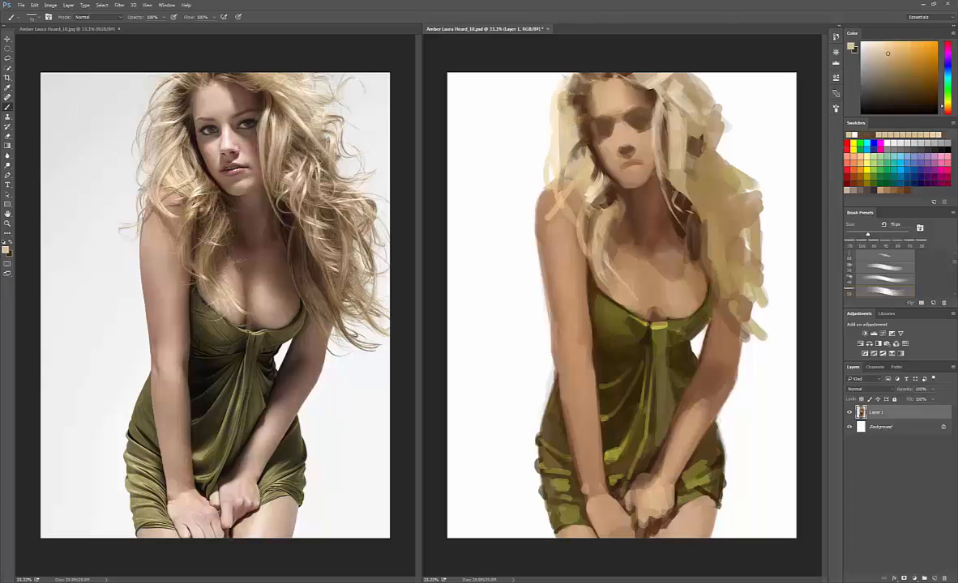
left_click(563, 90, "alt")
left_click(558, 95, "alt")
Step: Break up the left outer hair edge with the Eraser at 50 px and check the brush's Shape Dynamics settings
key("bracketleft")
key("bracketleft")
key("e")
right_click(560, 130)
key("F5")
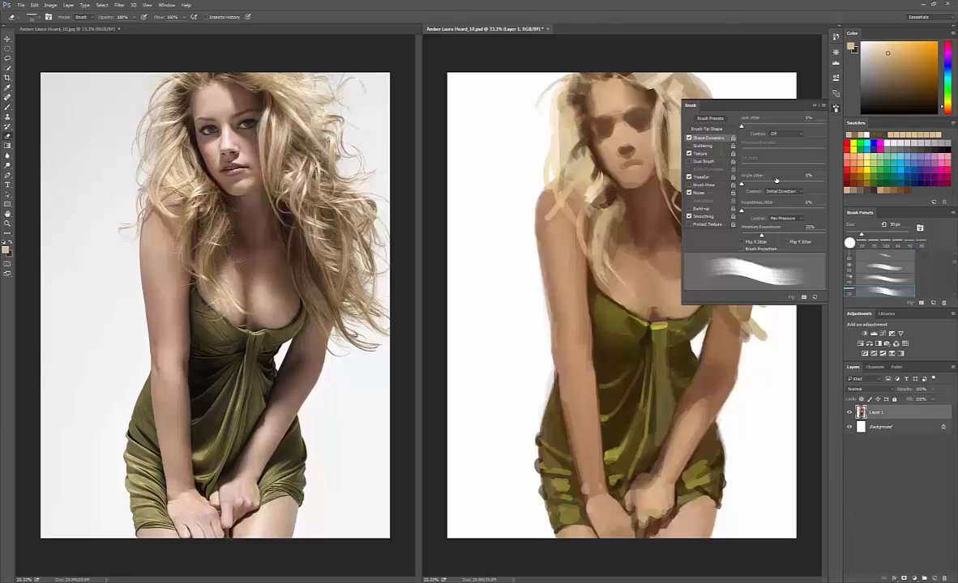
key("F5")
key("b")
Step: Paint pale wispy strands down the left outer edge of the hair to the shoulder with the 50 px Brush
mouse_move(559, 109)
left_mouse_down()
mouse_move(535, 142)
mouse_move(546, 149)
mouse_move(539, 190)
left_mouse_up()
left_click(558, 110, "alt")
left_click(560, 141, "alt")
left_click(551, 160, "alt")
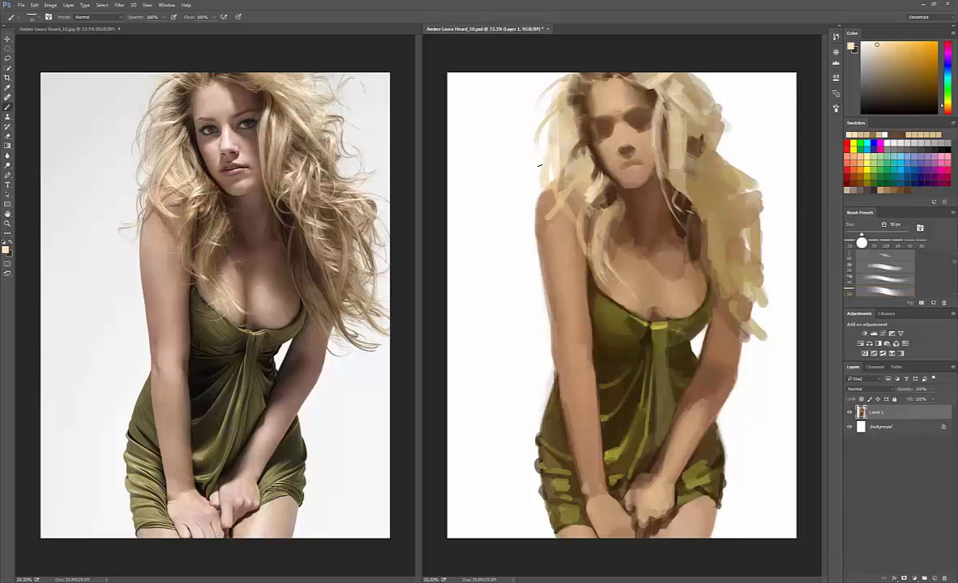
Step: Add flyaway blonde strands around the upper left hair and over the shoulder, touch up the temple and save the painting
left_click(546, 88, "alt")
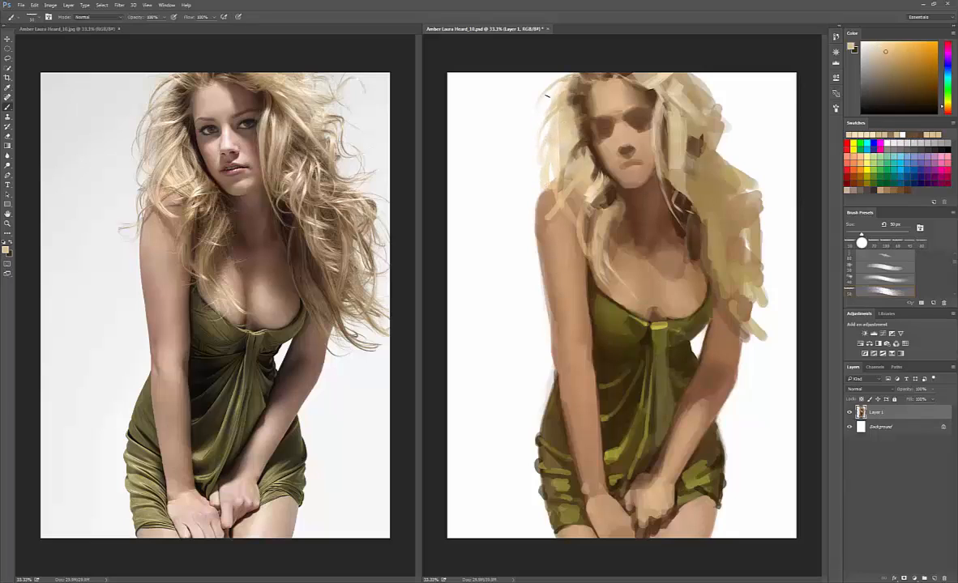
left_click(566, 120, "alt")
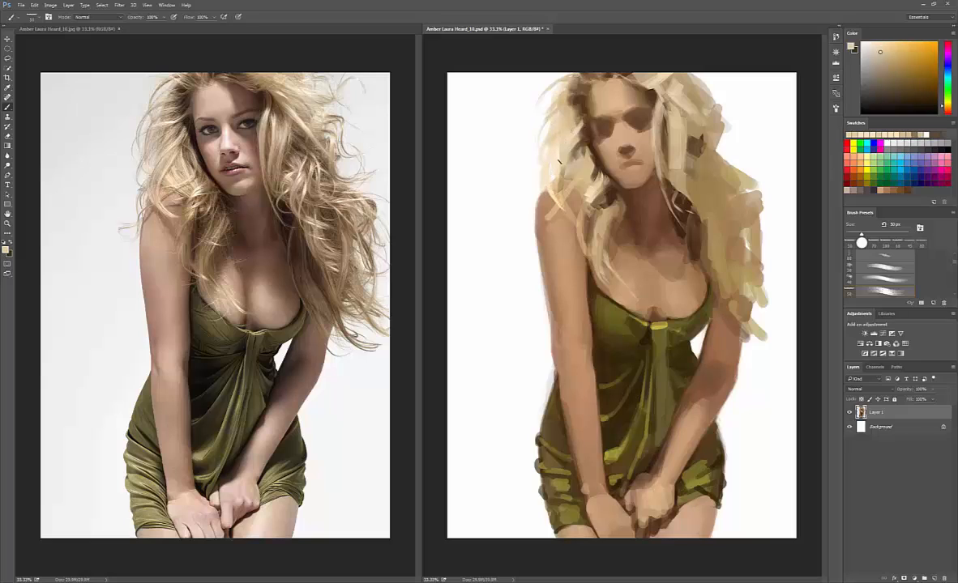
left_click(561, 179, "alt")
left_click(578, 121, "alt")
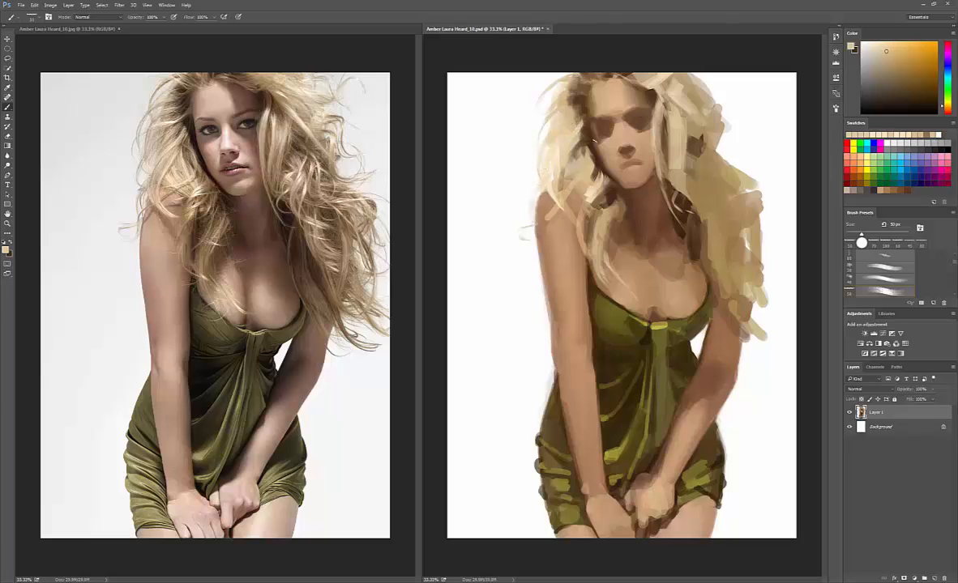
mouse_move(594, 141)
left_mouse_down()
mouse_move(586, 177)
mouse_move(583, 153)
mouse_move(557, 139)
mouse_move(573, 180)
mouse_move(558, 134)
mouse_move(591, 147)
left_mouse_up()
left_click(583, 193, "alt")
key("ctrl+s")
Step: Paint sampled blonde and brown strands from the left shoulder hair across to the neck with a 50 px brush
key("bracketright")
key("bracketright")
key("bracketright")
key("bracketright")
key("bracketright")
left_click(577, 167, "alt")
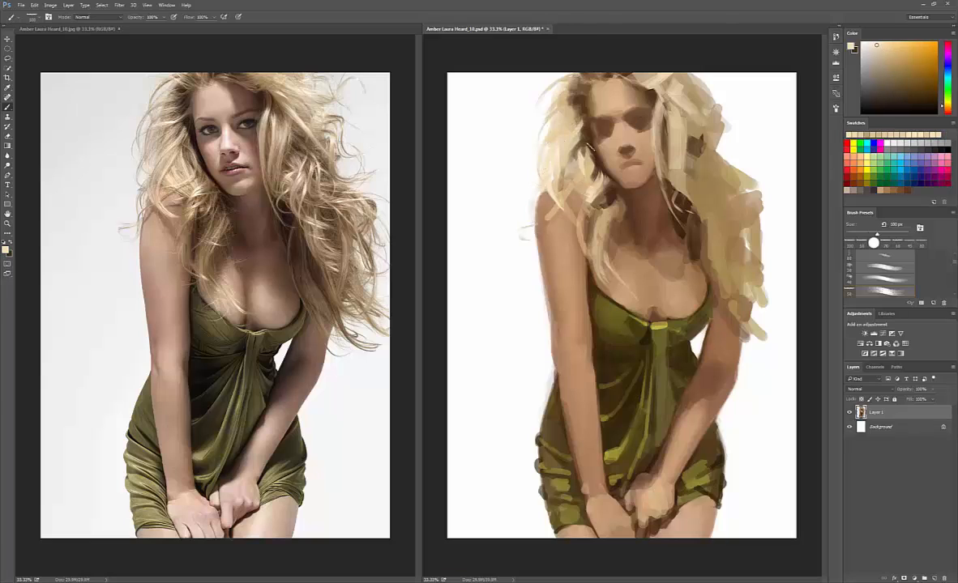
key("bracketleft")
key("bracketleft")
key("bracketleft")
key("bracketleft")
key("bracketleft")
mouse_move(574, 182)
left_mouse_down()
mouse_move(572, 160)
mouse_move(610, 204)
left_mouse_up()
left_click(619, 152, "alt")
left_click(595, 173, "alt")
left_click(620, 204, "alt")
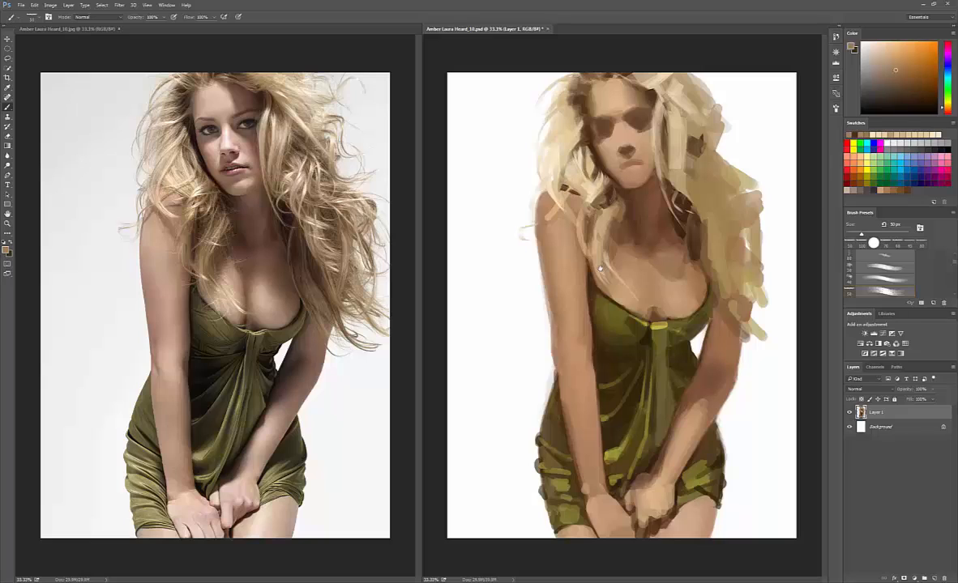
Step: Shade the area where the left arm meets the dress and hanging hair, using sampled browns at 50 px
left_click(593, 297, "alt")
left_click(580, 279, "alt")
left_click(582, 286, "alt")
left_click(580, 283, "alt")
left_click_drag(586, 266, 588, 290)
left_click(585, 274, "alt")
left_click(581, 279, "alt")
left_click(590, 293, "alt")
left_click(646, 332, "alt")
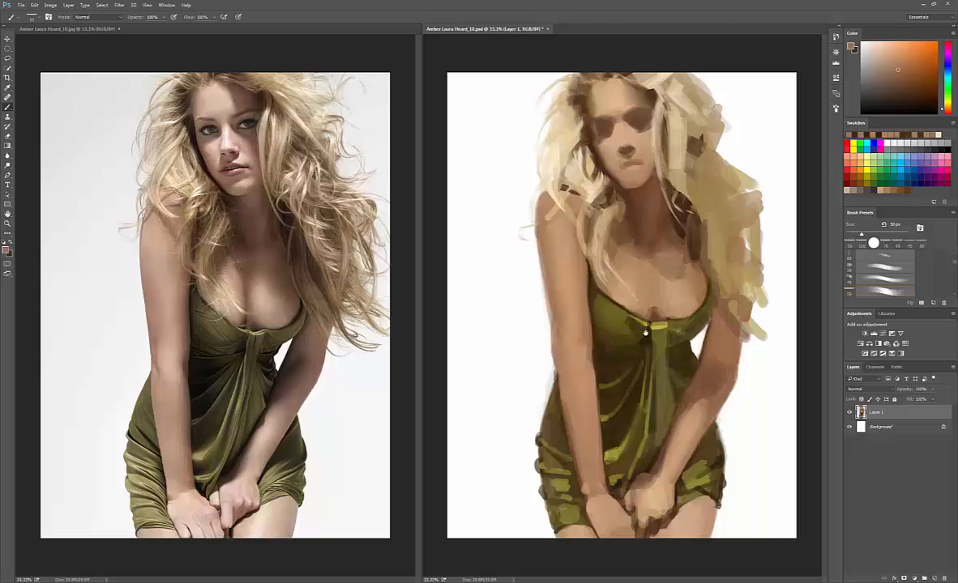
left_click(690, 236, "alt")
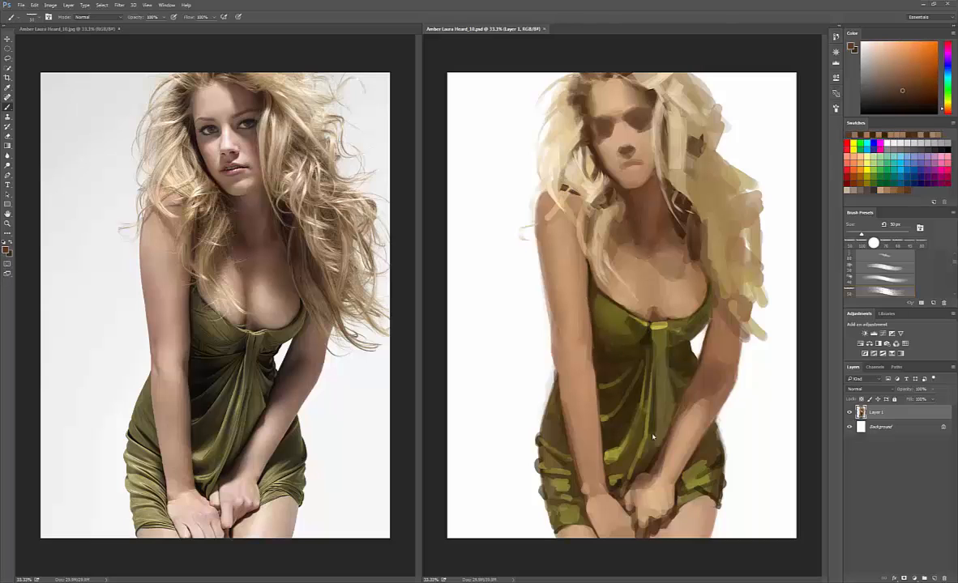
Step: Paint olive green sampled from the dress over its left bust with a 90 px brush
left_click(616, 321, "alt")
key("bracketright")
key("bracketright")
key("bracketright")
key("bracketright")
left_click(619, 322, "alt")
left_click_drag(623, 318, 633, 325)
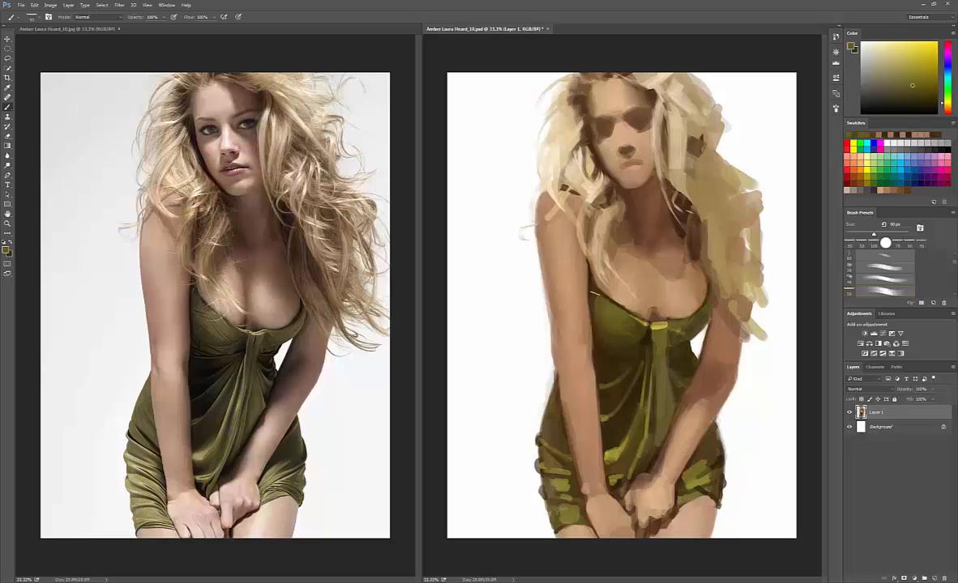
Step: Touch up the hair and arm edge beside the left neckline with sampled dark browns and the upper arm's skin tone
left_click(590, 268, "alt")
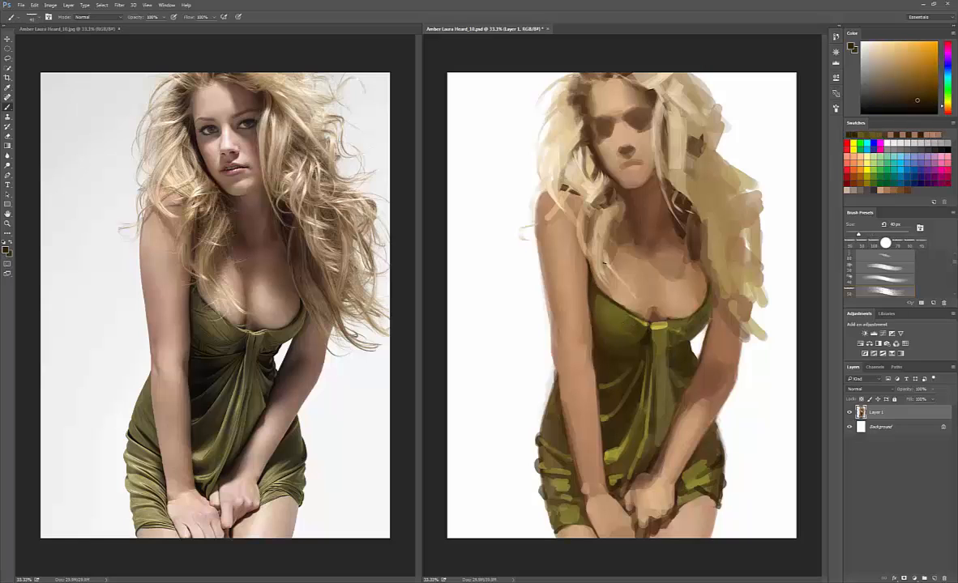
key("bracketright")
key("bracketright")
left_click(592, 269, "alt")
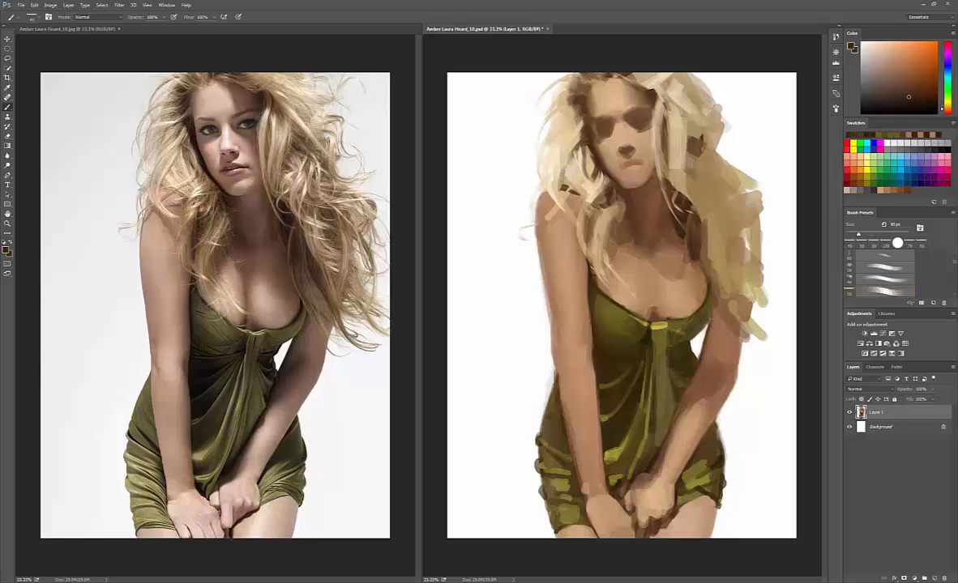
left_click(557, 267, "alt")
key("bracketright")
key("bracketright")
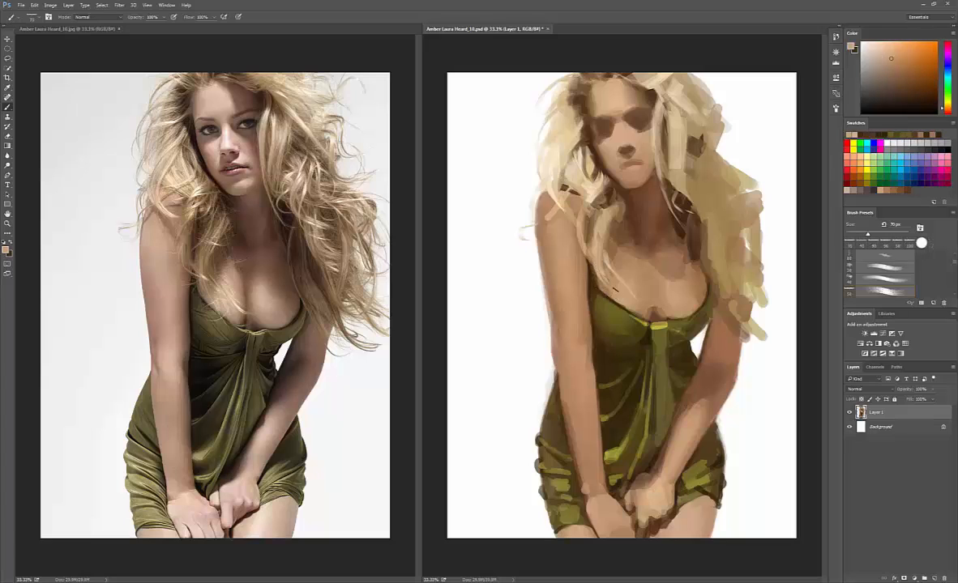
Step: Refine the left bust edge of the dress neckline with sampled olive, using a 50 px brush
key("bracketleft")
key("bracketleft")
key("bracketleft")
key("bracketleft")
key("bracketleft")
key("bracketleft")
left_click(609, 308, "alt")
left_click_drag(600, 292, 622, 307)
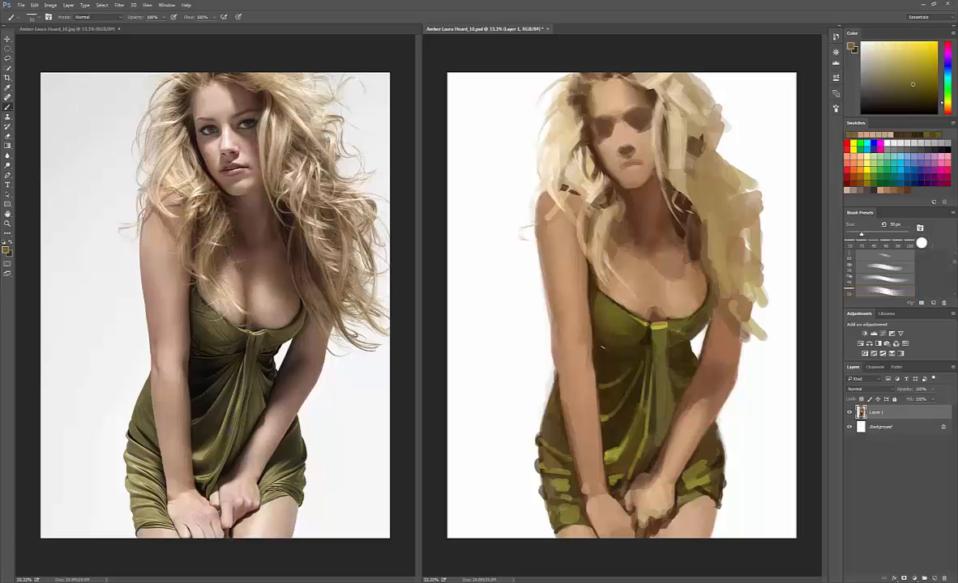
Step: Blend sampled browns and skin tones across the middle and right of the chest, starting with a 90 px brush
left_click(679, 273, "alt")
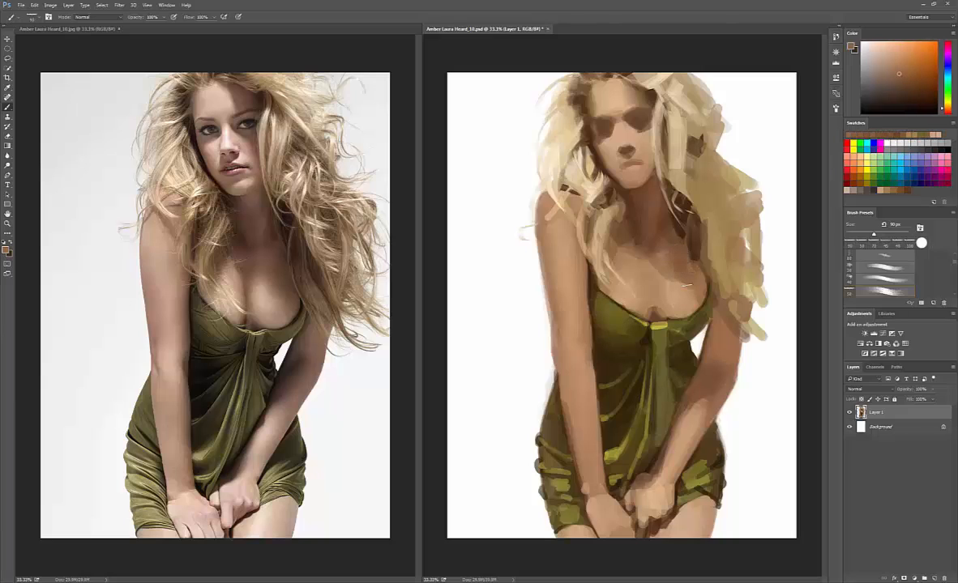
mouse_move(686, 285)
left_mouse_down()
mouse_move(677, 261)
mouse_move(661, 275)
mouse_move(658, 266)
left_mouse_up()
left_click(674, 256, "alt")
left_click(662, 274, "alt")
left_click(662, 263, "alt")
key("bracketleft")
key("bracketleft")
left_click(660, 284, "alt")
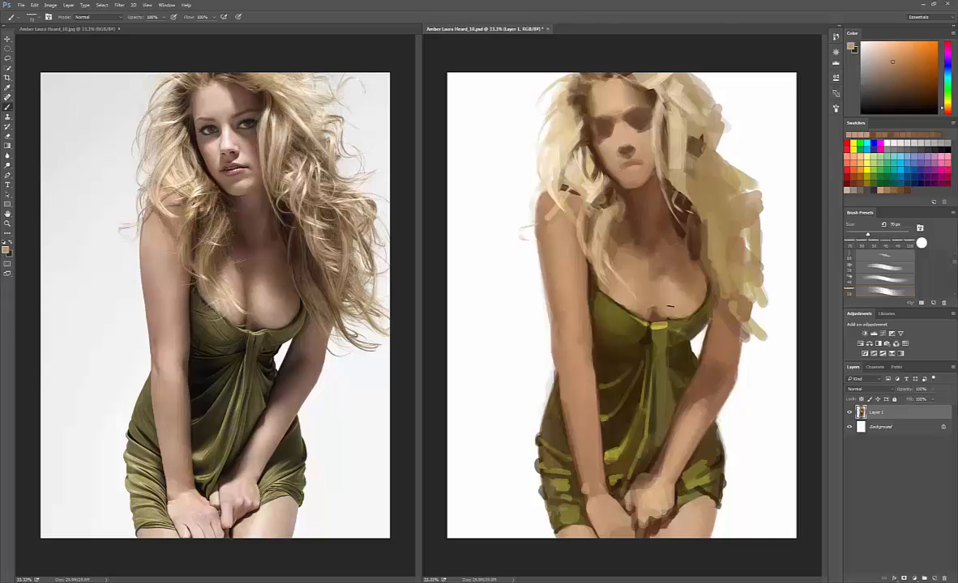
Step: Sample skin tones along the right bust and set the foreground colour to the tan #9e7f4f
key("bracketright")
key("bracketright")
left_click(687, 264, "alt")
left_click(703, 275, "alt")
key("n")
left_click(429, 205)
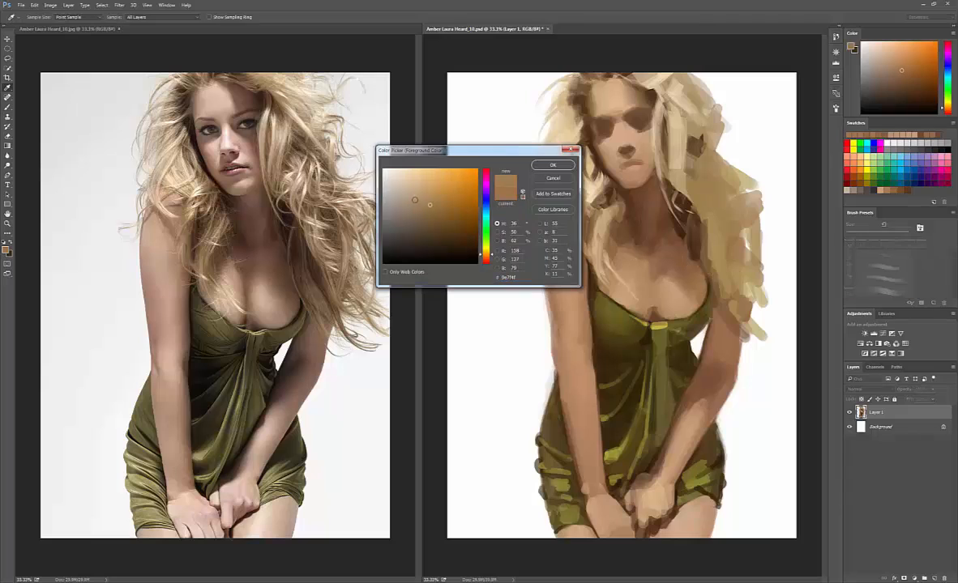
key("Return")
Step: Shade the right outer edge of the bust with sampled skin tones adjusted to more muted shades
left_click(703, 280, "alt")
key("n")
left_click(411, 215)
key("Return")
left_click(703, 307, "alt")
key("n")
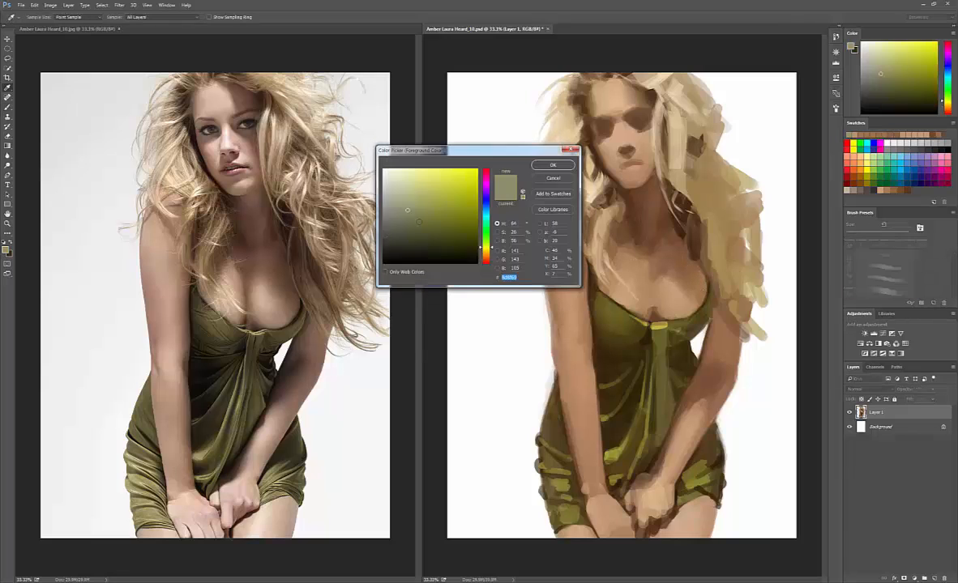
key("Return")
left_click(703, 300, "alt")
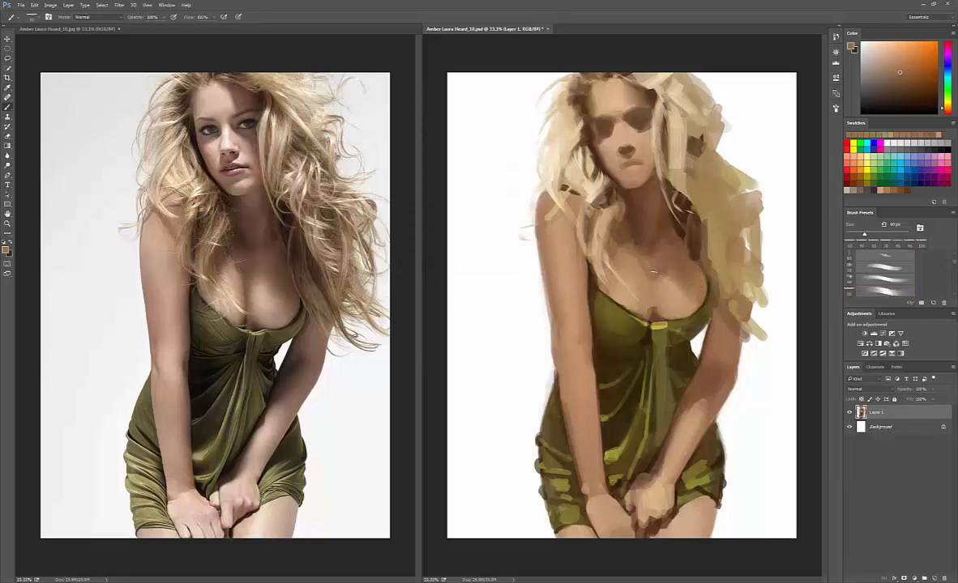
Step: Blend sampled browns from the centre of the chest to the collarbone and left hair edge with a 60 px brush
left_click(652, 266, "alt")
left_click_drag(653, 263, 644, 258)
left_click(628, 243, "alt")
left_click(613, 233, "alt")
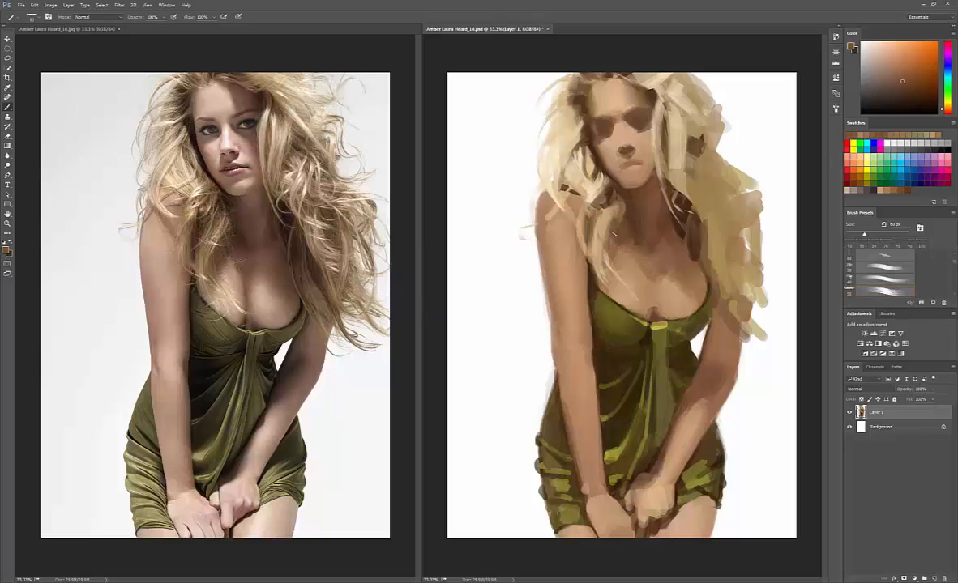
left_click(621, 248, "alt")
left_click(625, 248, "alt")
left_click(630, 249, "alt")
left_click(636, 250, "alt")
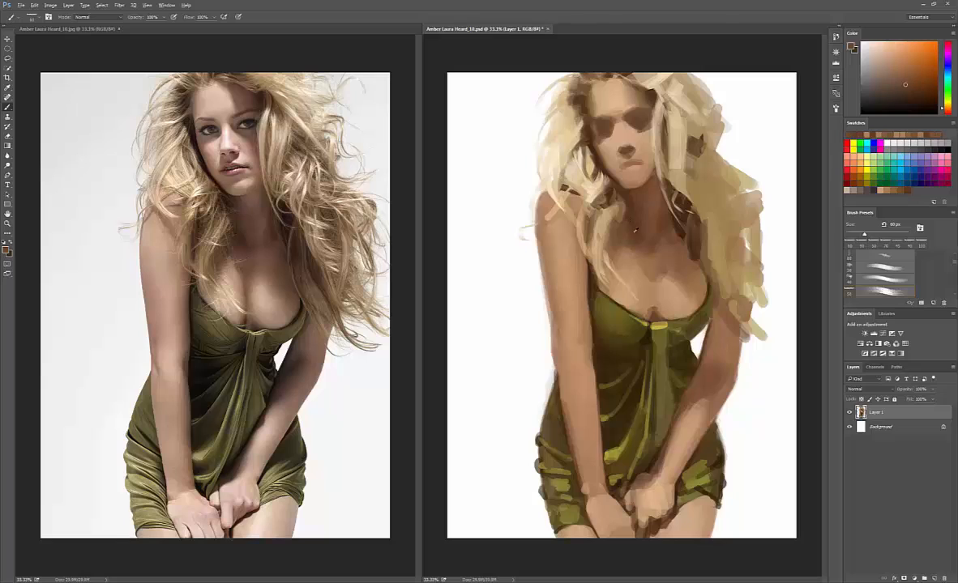
Step: Smooth the transition from the neck base to the upper chest with sampled browns at 60 px
left_click(635, 230, "alt")
left_click(639, 247, "alt")
left_click(641, 253, "alt")
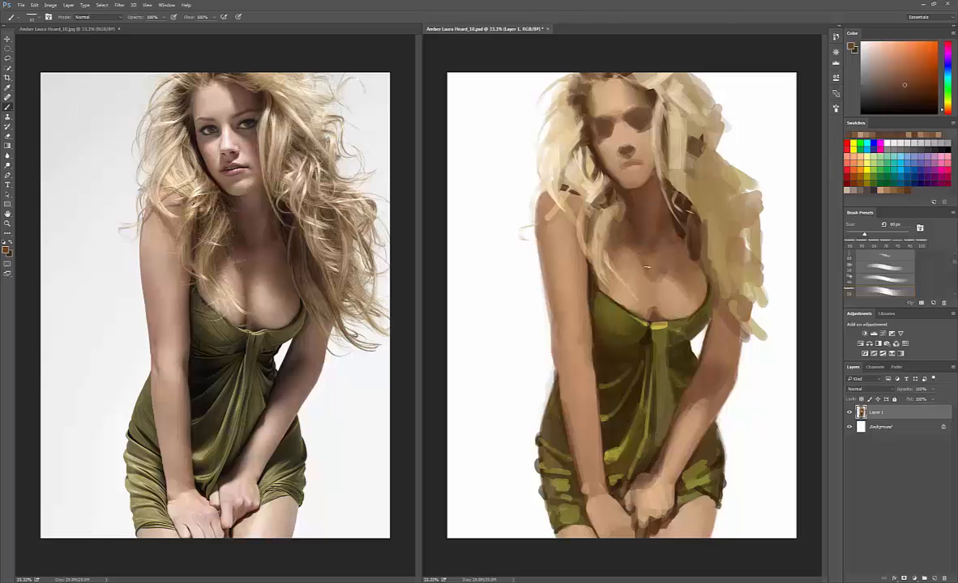
left_click(651, 262, "alt")
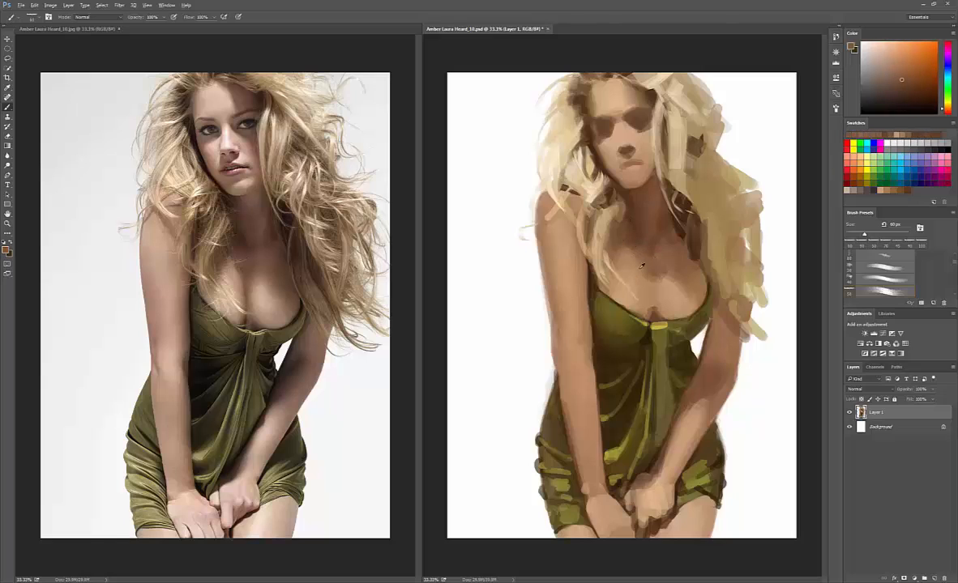
left_click(636, 261, "alt")
left_click(638, 269, "alt")
left_click(635, 292, "alt")
Step: Soften the left bust with lighter skin tones sampled from the chest and arm at 80 px
key("bracketright")
key("bracketright")
left_click(625, 303, "alt")
left_click(584, 289, "alt")
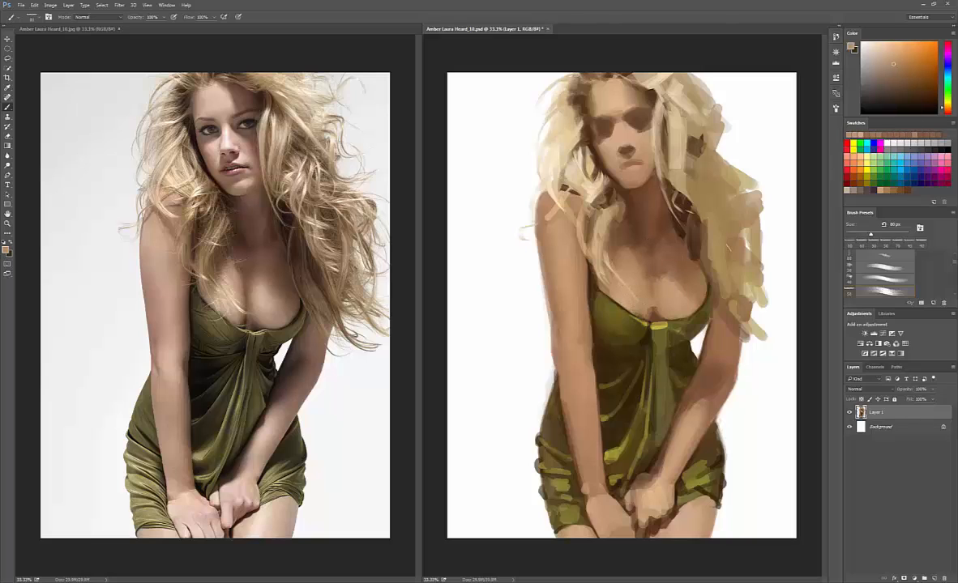
Step: Reshape the cleavage shadow above the dress's centre clasp with sampled skin tones and browns at 60 px
left_click(651, 311, "alt")
left_click_drag(651, 308, 650, 292)
left_click(646, 303, "alt")
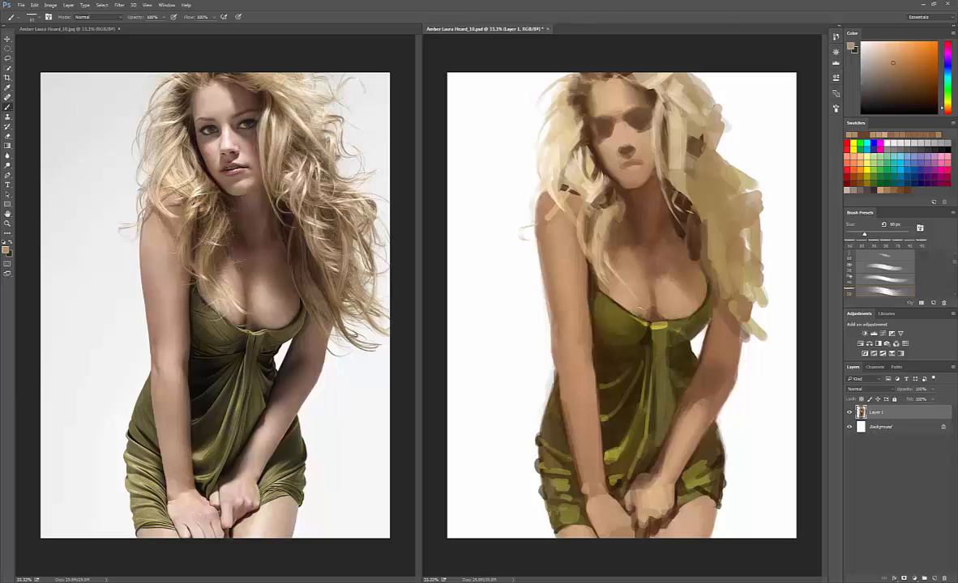
left_click(649, 311, "alt")
left_click(657, 308, "alt")
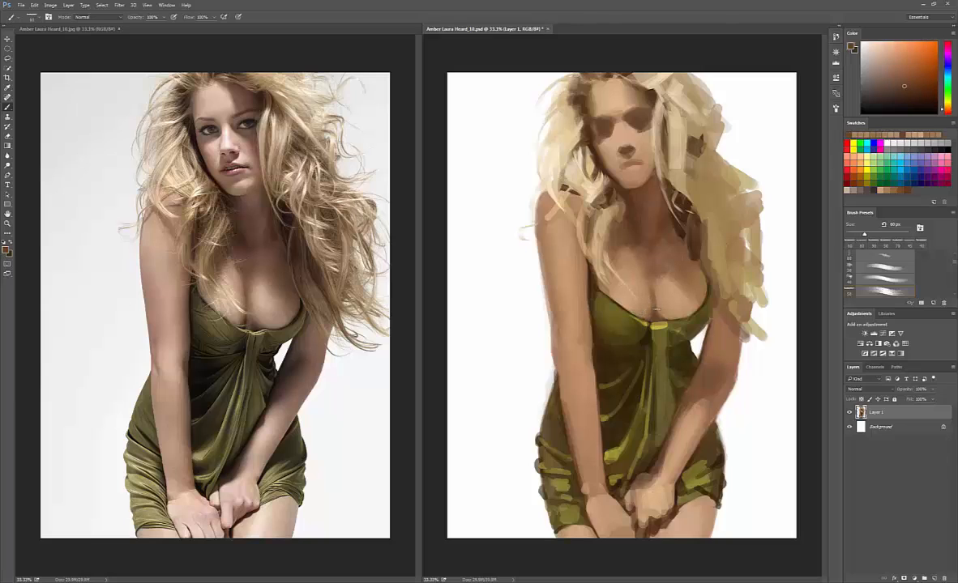
left_click(655, 296, "alt")
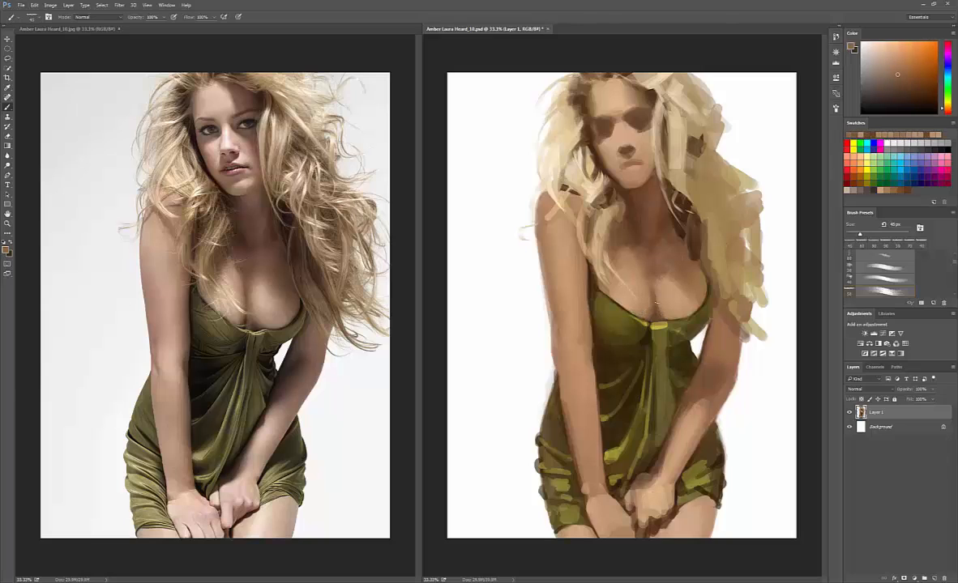
Step: Refine the inner edge of the right bust with sampled skin tones and a smaller brush
left_click(679, 277, "alt")
left_click(673, 302, "alt")
key("[")
key("[")
Step: Paint dark brown shadow strands where the right-side hair falls over the chest and shoulder, using a 40 px brush
left_click(694, 234, "alt")
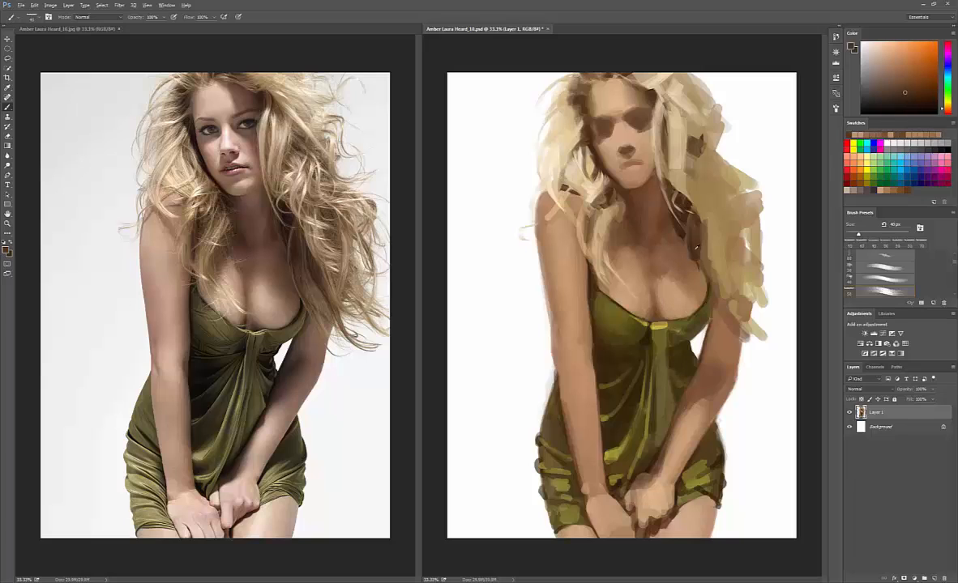
left_click(698, 264, "alt")
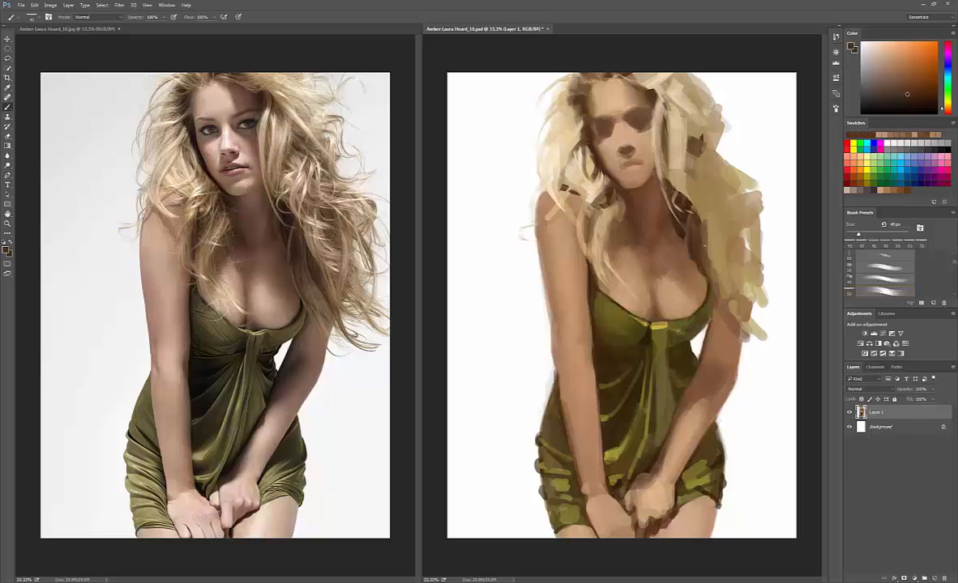
left_click(702, 235, "alt")
left_click(699, 243, "alt")
left_click_drag(705, 235, 716, 272)
left_click_drag(710, 252, 724, 269)
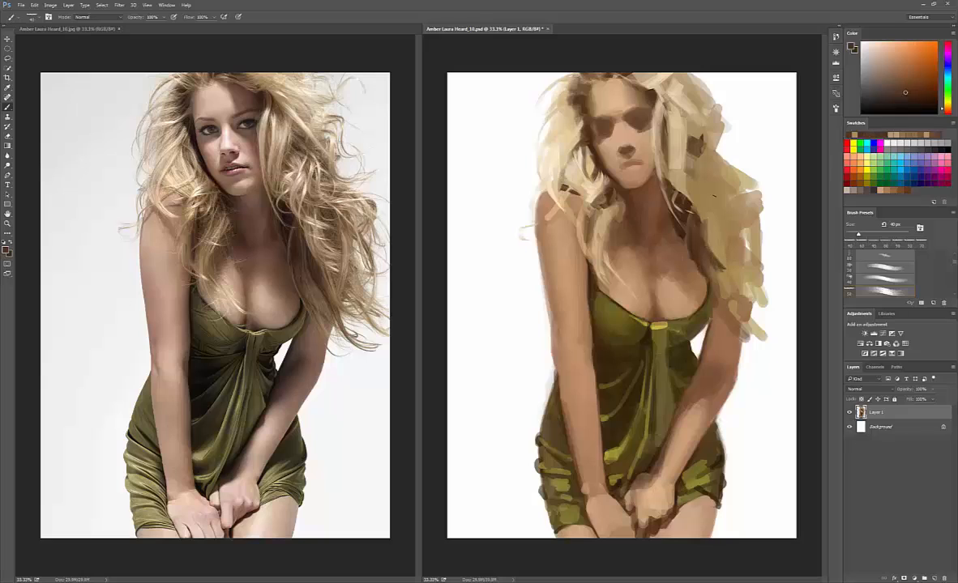
Step: Extend the shadow under the right-side hair down to the arm with sampled browns and a larger brush
left_click(724, 261, "alt")
left_click(711, 238, "alt")
key("]")
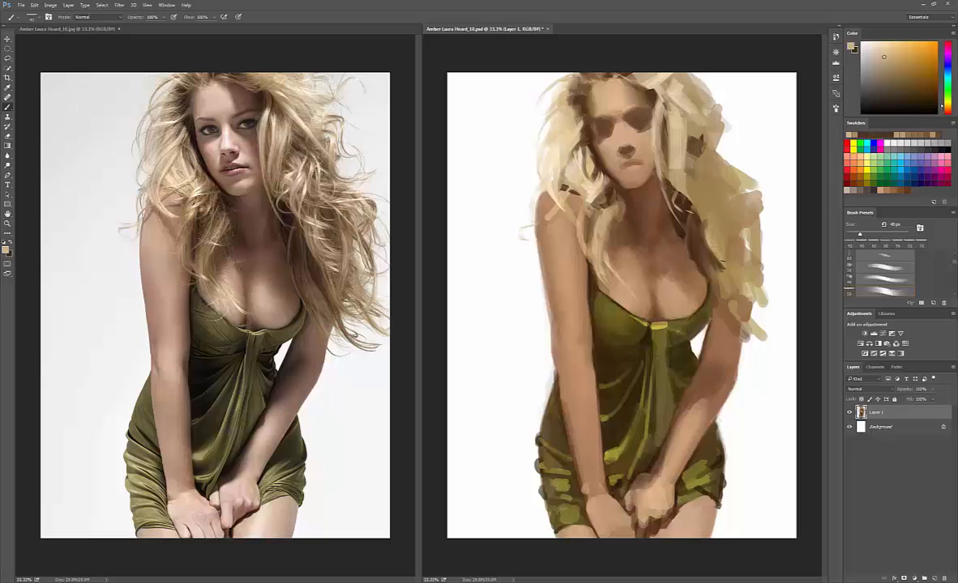
left_click(709, 249, "alt")
key("]")
key("]")
key("]")
key("]")
key("]")
left_click_drag(710, 262, 728, 290)
left_click(712, 252, "alt")
key("[")
key("[")
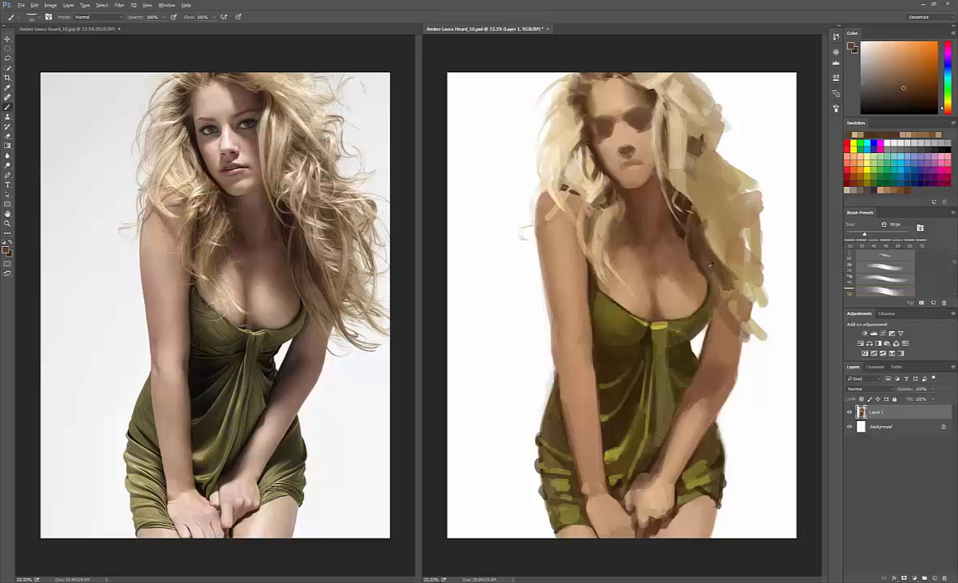
Step: Darken the hair shadow along the right bust down to the armpit with sampled dark browns at 60 px
left_click(692, 252, "alt")
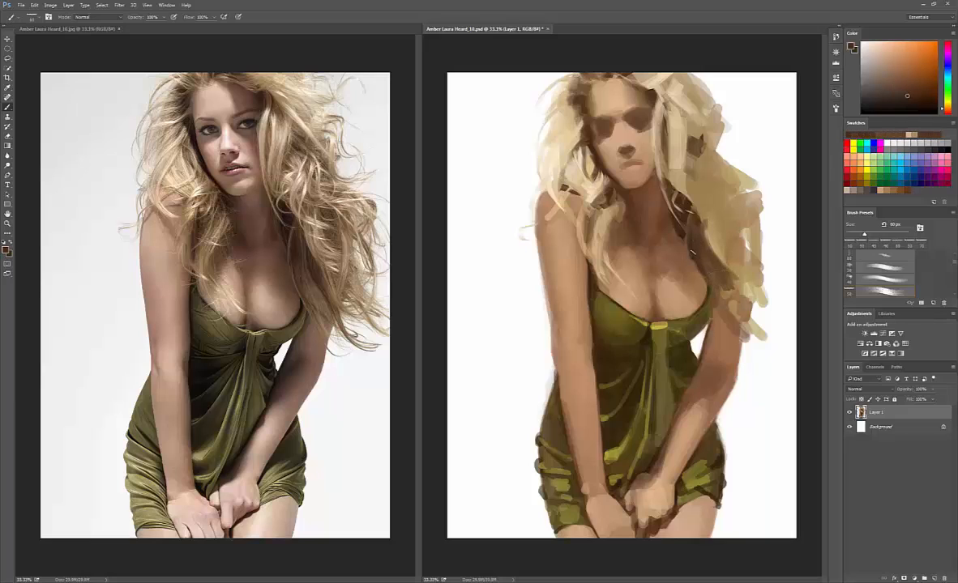
left_click_drag(693, 257, 714, 289)
left_click(703, 275, "alt")
left_click(706, 280, "alt")
left_click(707, 294, "alt")
key("[")
key("[")
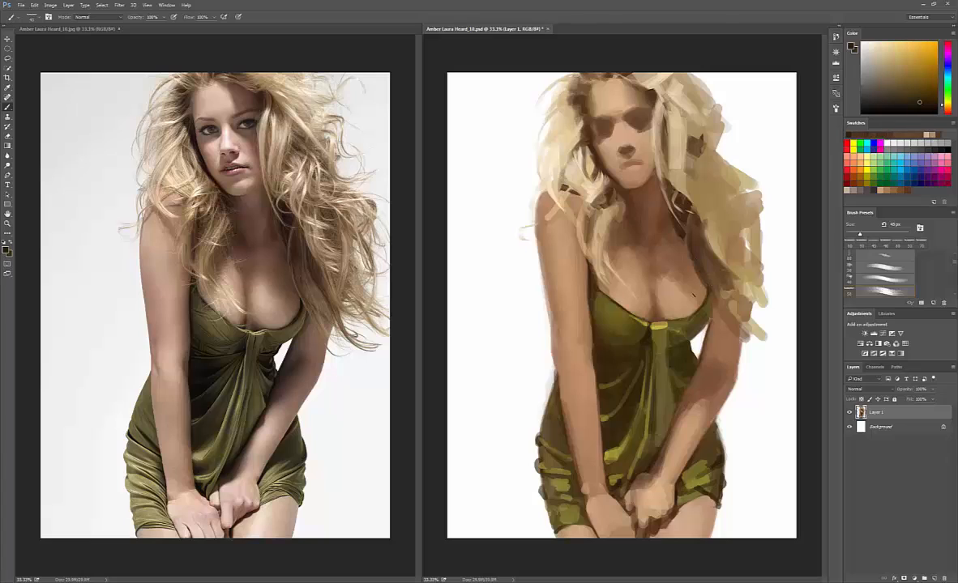
Step: Define the dress's right neckline corner at the armpit with sampled dark tones, reducing the brush to 35 px
key("alt+shift+m")
left_click(709, 297, "alt")
left_click_drag(706, 289, 706, 305)
left_click(707, 307, "alt")
key("[")
left_click(704, 310, "alt")
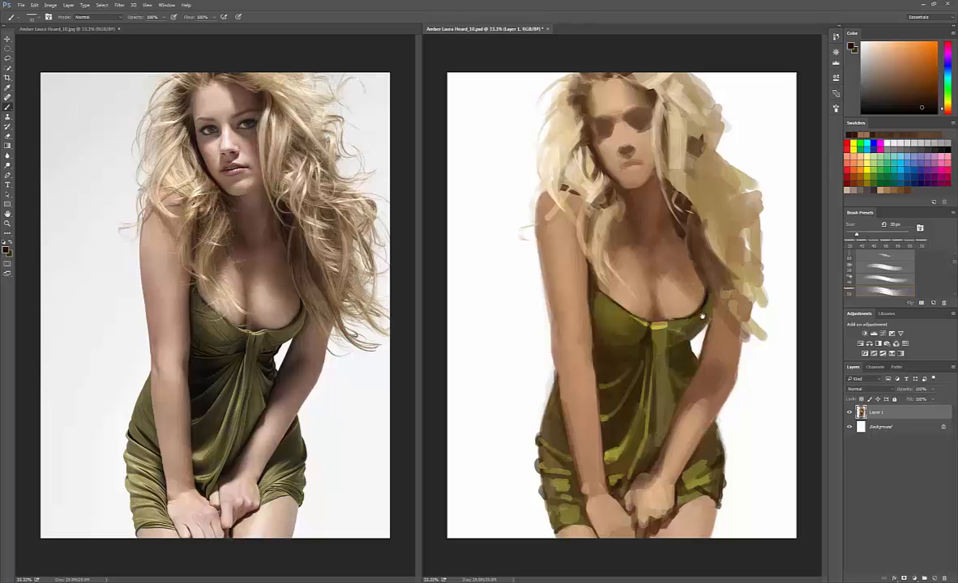
left_click(648, 291, "alt")
left_click(706, 309, "alt")
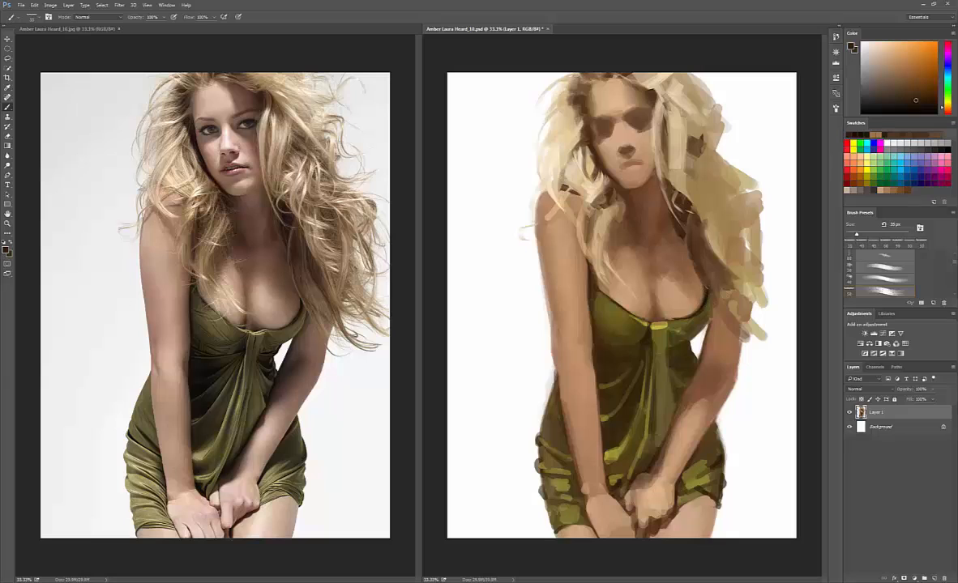
Step: Shade the inner edge of the right upper arm down to the elbow with sampled browns at 40 to 50 px
left_click(714, 326, "alt")
left_click(714, 341, "alt")
mouse_move(714, 319)
left_mouse_down()
mouse_move(707, 351)
mouse_move(710, 335)
left_mouse_up()
left_click(719, 347, "alt")
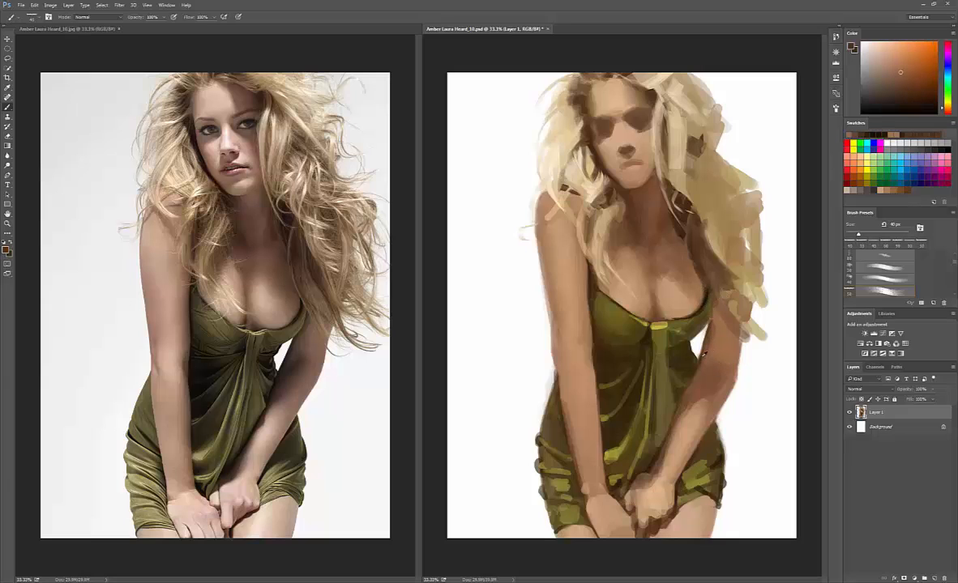
left_click(713, 331, "alt")
key("]")
key("]")
key("]")
left_click(711, 361, "alt")
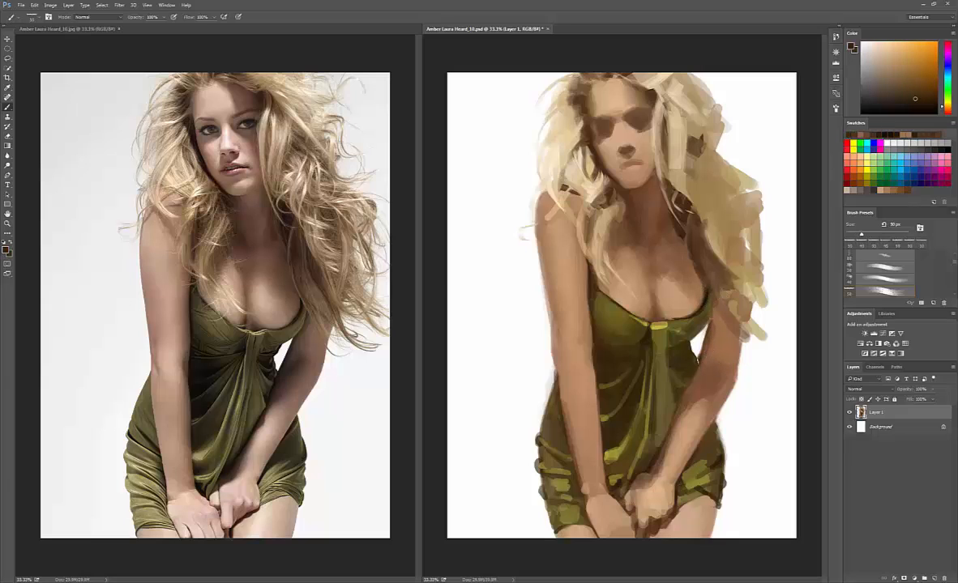
Step: Pick a darker foreground colour and shade the inner edge of the right forearm against the dress
left_click(6, 250)
left_click(448, 254)
left_click(551, 165)
left_click(700, 379, "alt")
left_click_drag(700, 368, 682, 401)
left_click(695, 384, "alt")
left_click(688, 392, "alt")
key("[")
left_click(679, 405, "alt")
left_click(685, 403, "alt")
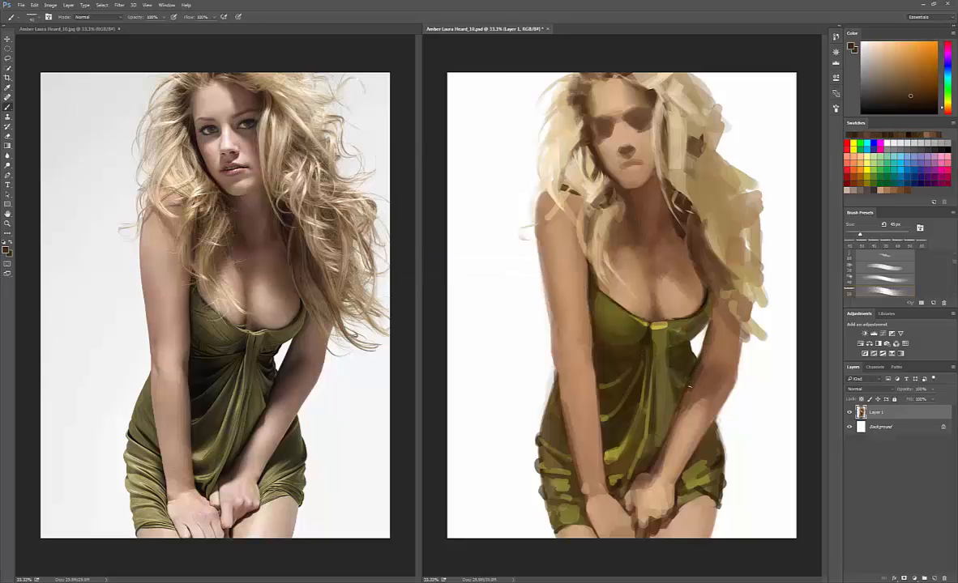
Step: Darken the dress beside the right wrist and the left midriff folds with sampled dark brown in Multiply mode
left_click(691, 398, "alt")
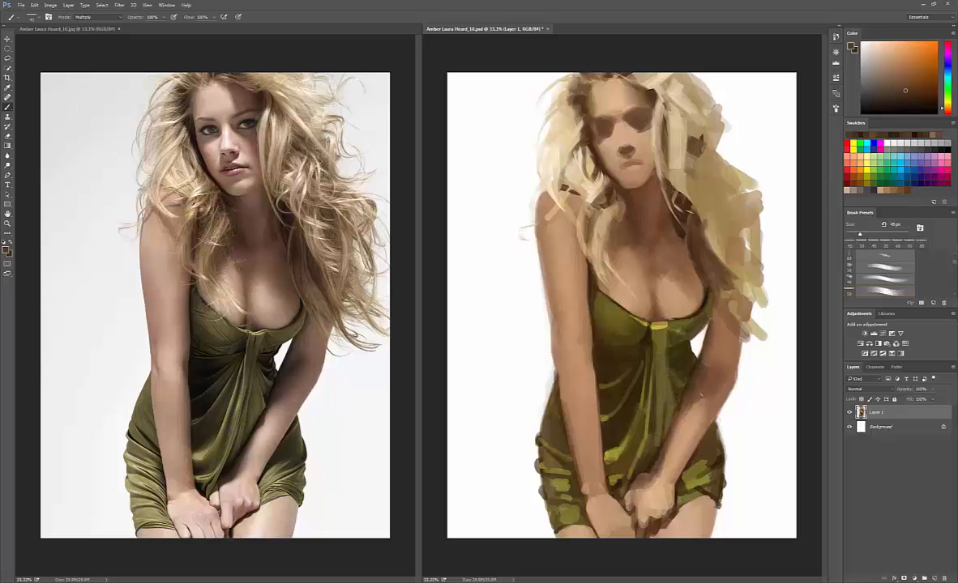
left_click_drag(650, 451, 646, 464)
left_click(656, 448, "alt")
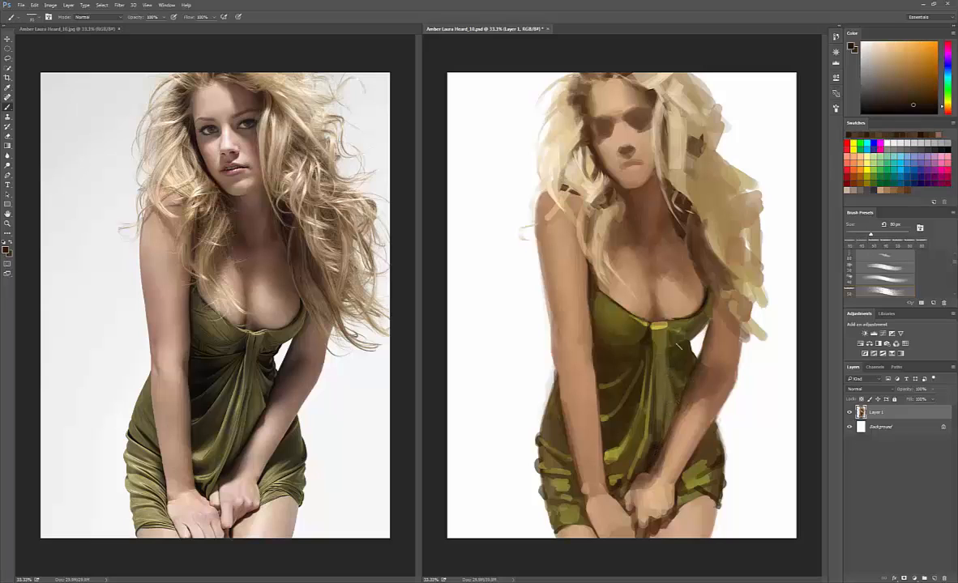
key("shift+alt+m")
left_click_drag(633, 362, 615, 400)
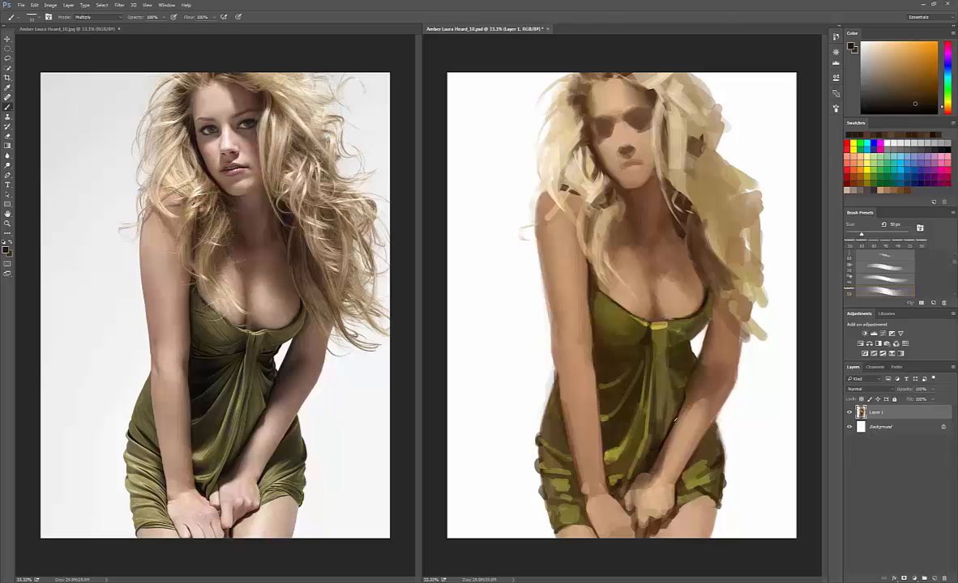
Step: Paint the shadow along the lower right forearm to the wrist with sampled dark tones, using a 50 px brush
left_click(670, 432, "alt")
mouse_move(671, 433)
left_mouse_down()
mouse_move(640, 477)
mouse_move(654, 467)
left_mouse_up()
left_click(671, 450, "alt")
left_click(661, 451, "alt")
left_click(659, 466, "alt")
left_click(646, 471, "alt")
Step: Touch up the wrist and back of the right hand with sampled browns and skin tones
key("bracketright")
key("bracketright")
key("bracketright")
left_click(657, 469, "alt")
left_click(658, 485, "alt")
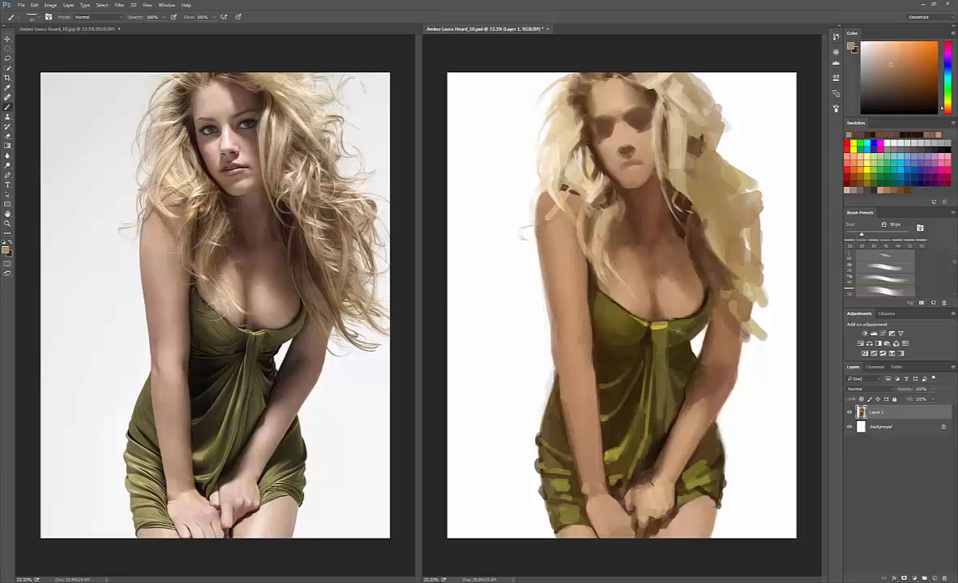
Step: Blend the back of the right hand and the lower right forearm with sampled skin tones, using a 90 px brush
left_click(5, 251)
left_click(434, 194)
left_click(551, 165)
key("bracketright")
key("bracketleft")
key("bracketleft")
left_click(646, 505, "alt")
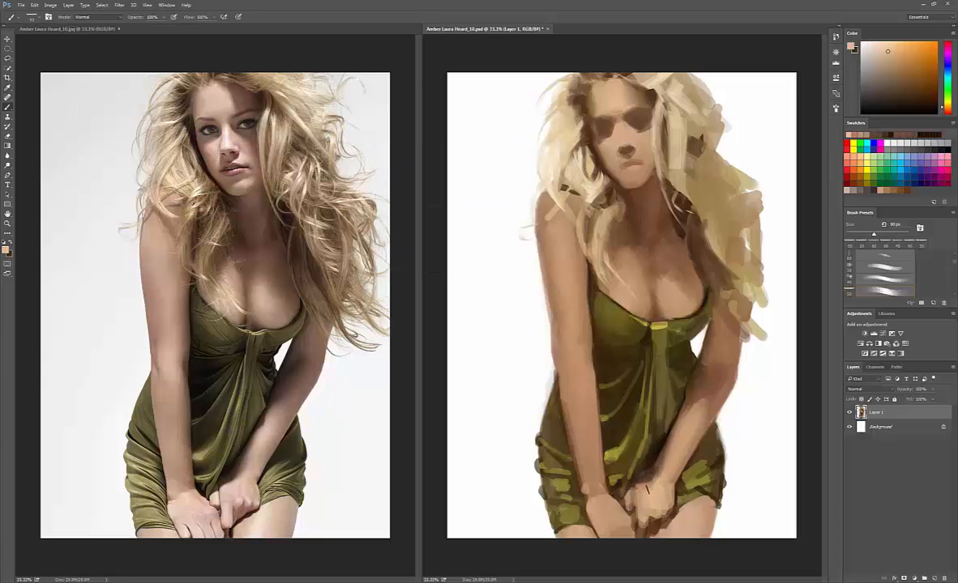
mouse_move(638, 489)
left_mouse_down()
mouse_move(653, 495)
mouse_move(648, 473)
mouse_move(669, 437)
left_mouse_up()
left_click(648, 512, "alt")
left_click(653, 495, "alt")
left_click(655, 477, "alt")
Step: Rework the dress folds beside the right forearm with sampled browns and olive, using a 50 px brush
key("bracketleft")
key("bracketleft")
left_click(663, 444, "alt")
left_click(675, 438, "alt")
left_click(676, 398, "alt")
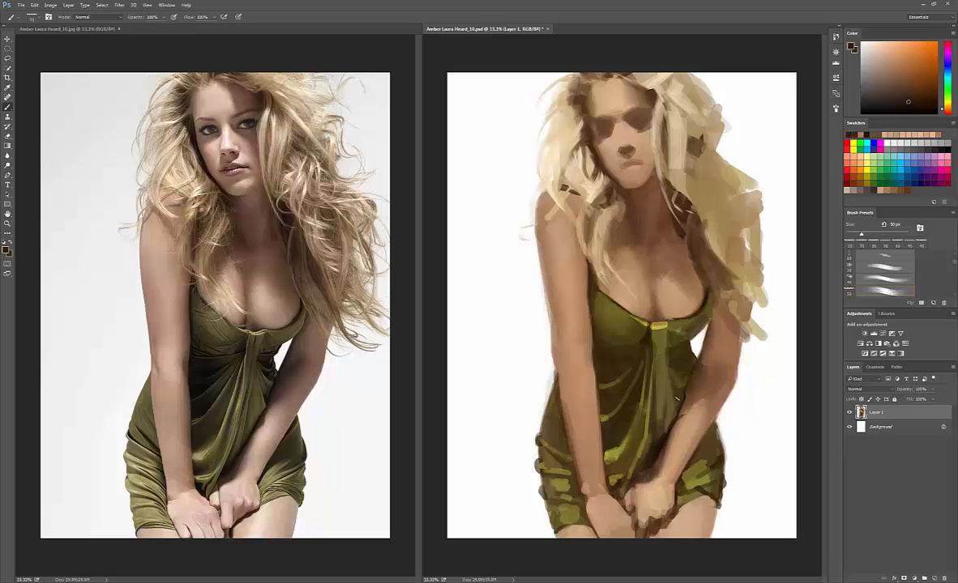
left_click(681, 411, "alt")
left_click(679, 403, "alt")
left_click(678, 397, "alt")
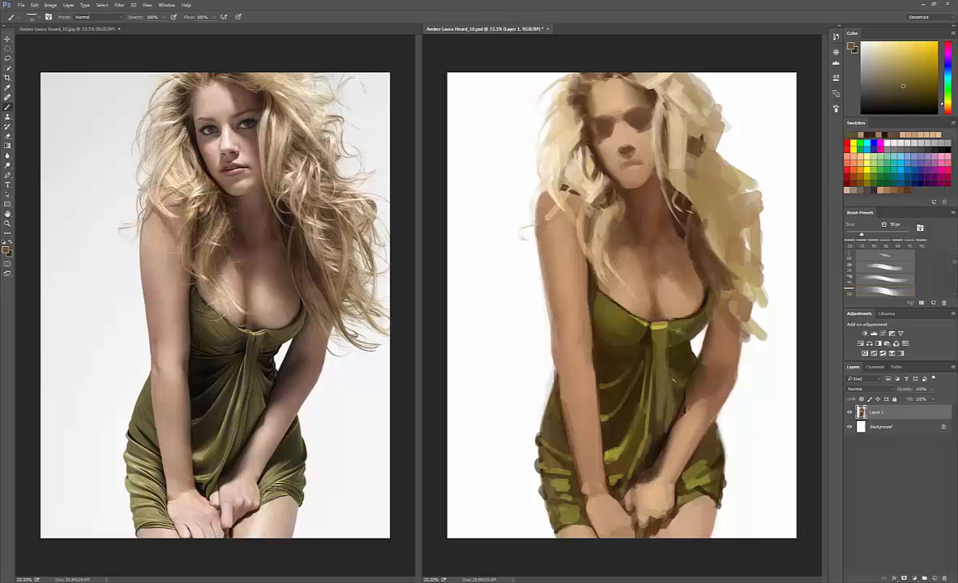
left_click_drag(675, 387, 679, 398)
Step: Darken the dress edge along the inner right forearm with sampled dark browns, using a 40 px brush
left_click(647, 359, "alt")
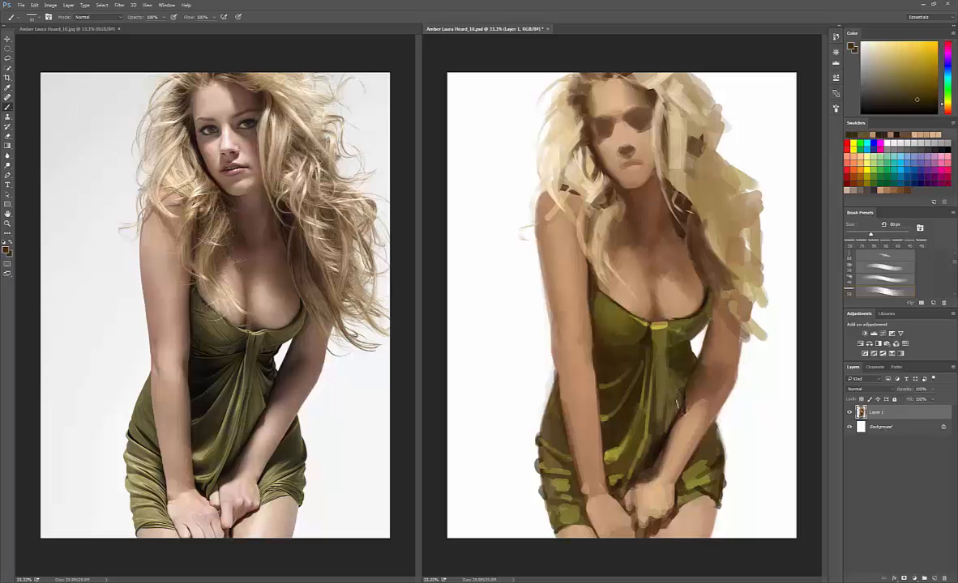
key("bracketleft")
key("bracketleft")
key("bracketleft")
key("bracketleft")
key("bracketleft")
left_click(682, 414, "alt")
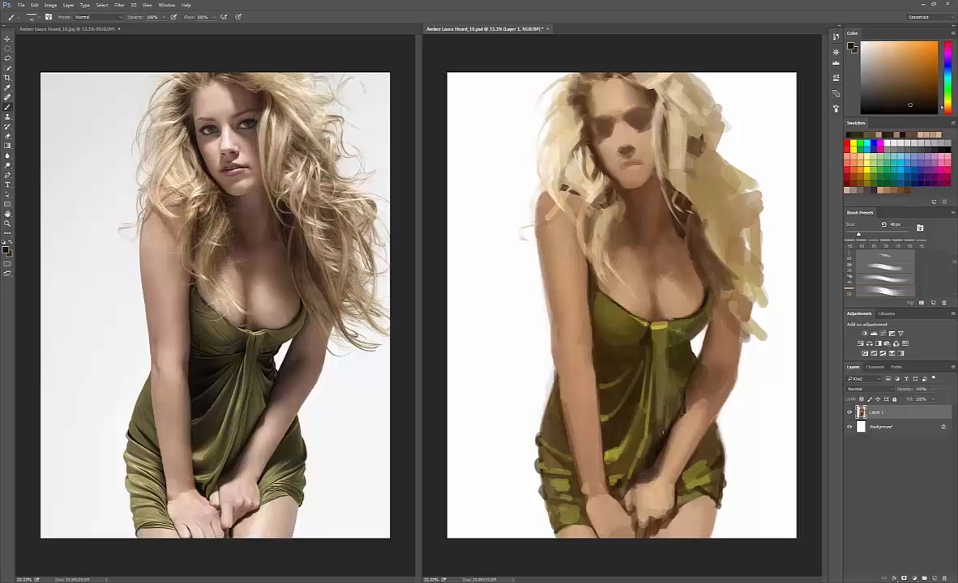
left_click(681, 411, "alt")
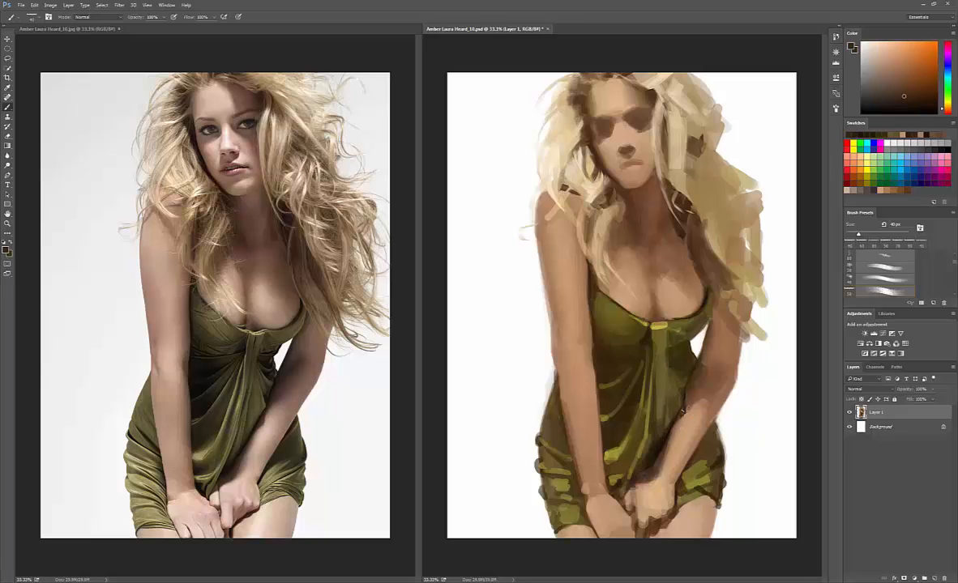
left_click(683, 412, "alt")
left_click(683, 411, "alt")
Step: Touch up the dress folds at the right waist near the elbow with sampled olive and near-black tones
left_click(682, 389, "alt")
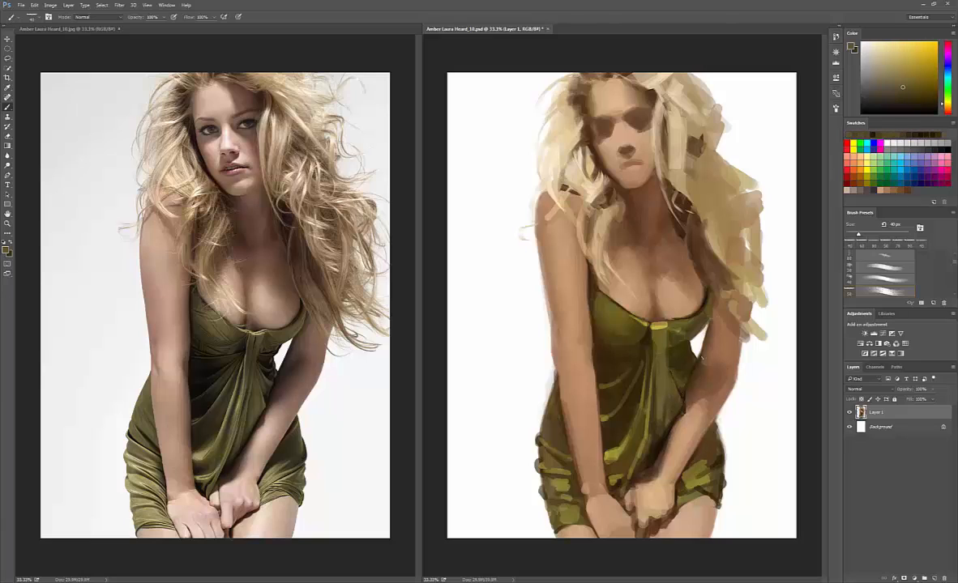
left_click(688, 387, "alt")
left_click(683, 392, "alt")
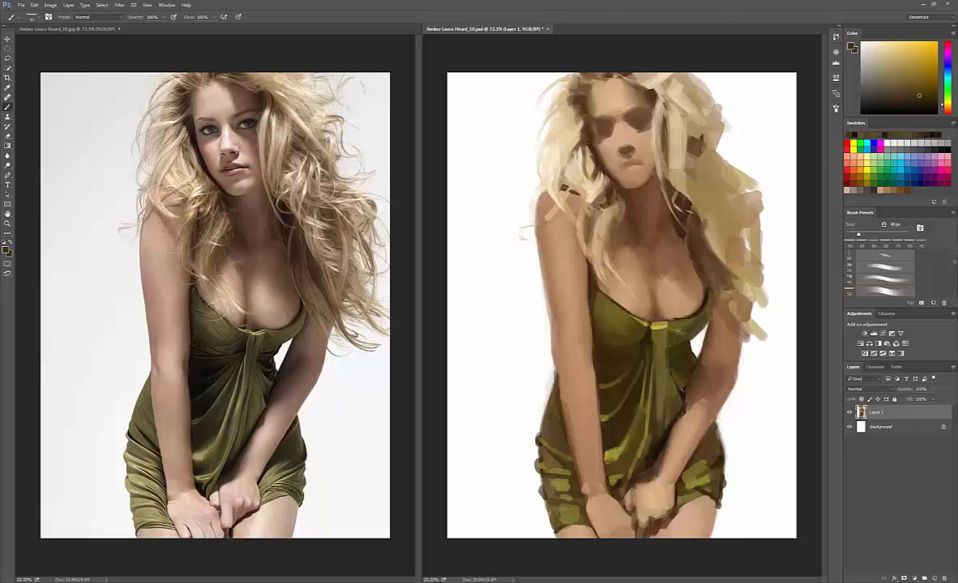
left_click(673, 363, "alt")
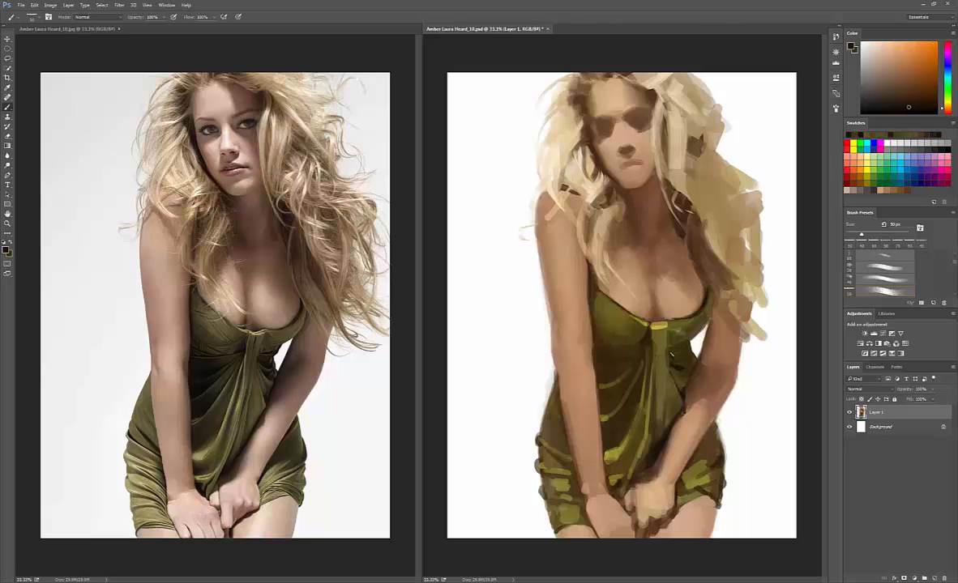
left_click(682, 356, "alt")
Step: Compare the whole painting with the reference photo at 16.7% view and save the painting
key("ctrl+minus")
key("ctrl+minus")
left_click(370, 504)
key("ctrl+minus")
key("ctrl+minus")
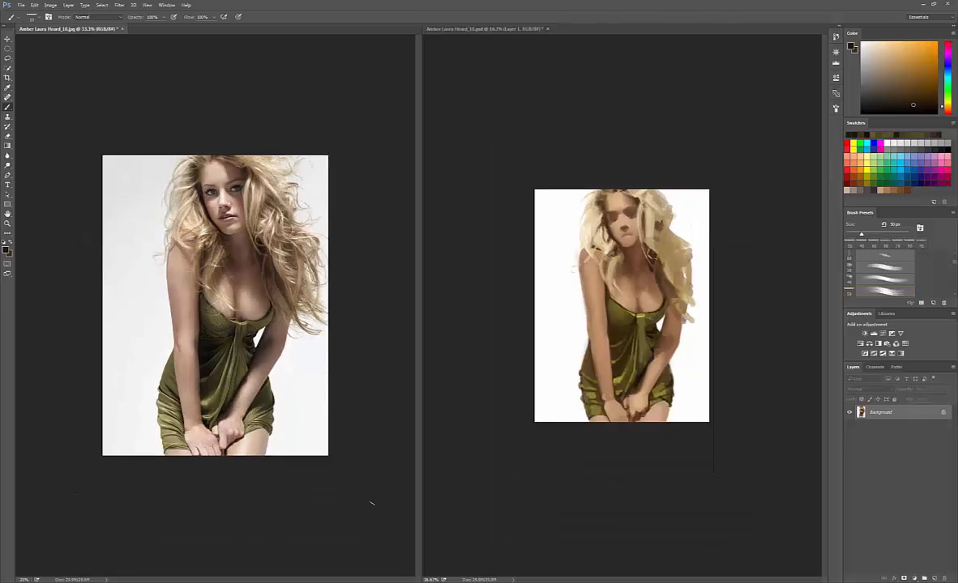
left_click(621, 495)
key("ctrl+s")
key("ctrl+b")
left_click_drag(464, 207, 462, 208)
key("Return")
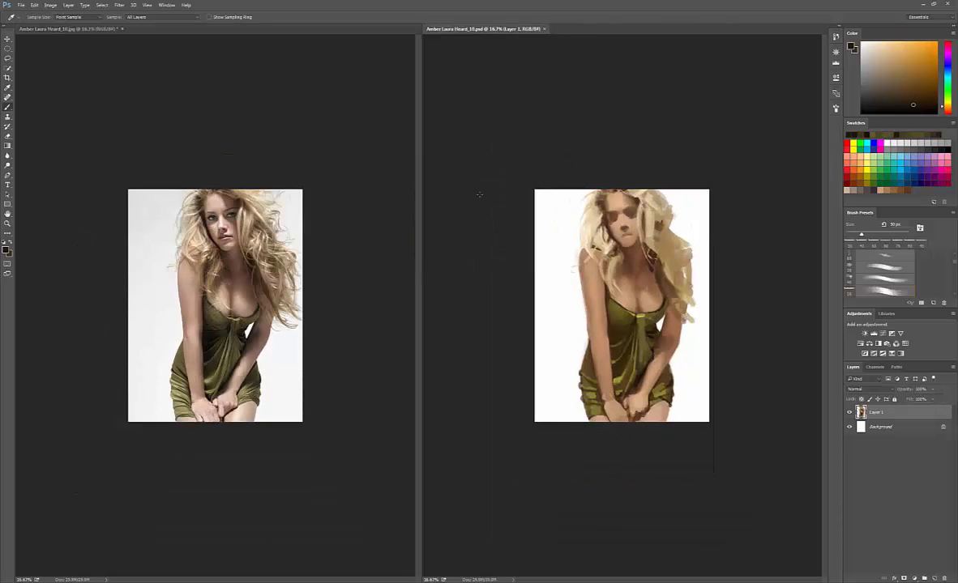
Step: Refine the outer edge of the left upper arm with a sampled skin tone and the Eraser
key("ctrl+plus")
key("ctrl+plus")
key("ctrl+minus")
left_click(362, 515)
key("ctrl+plus")
key("ctrl+plus")
left_click(516, 521)
key("ctrl+plus")
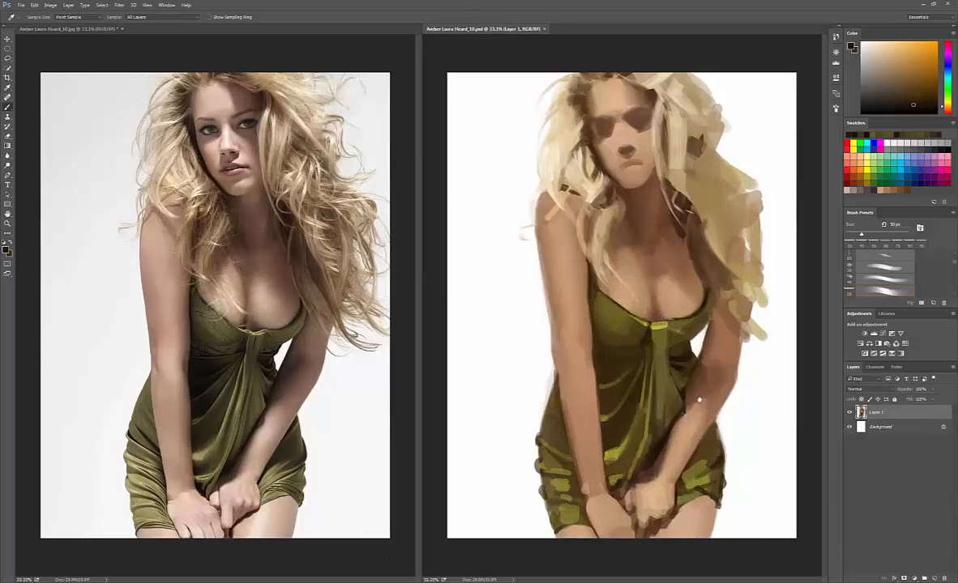
left_click(552, 274)
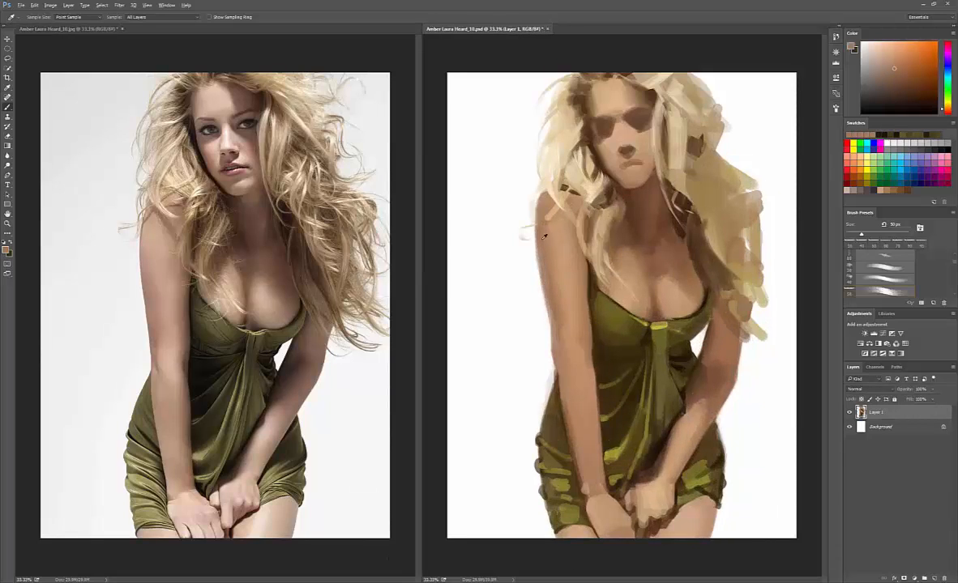
key("e")
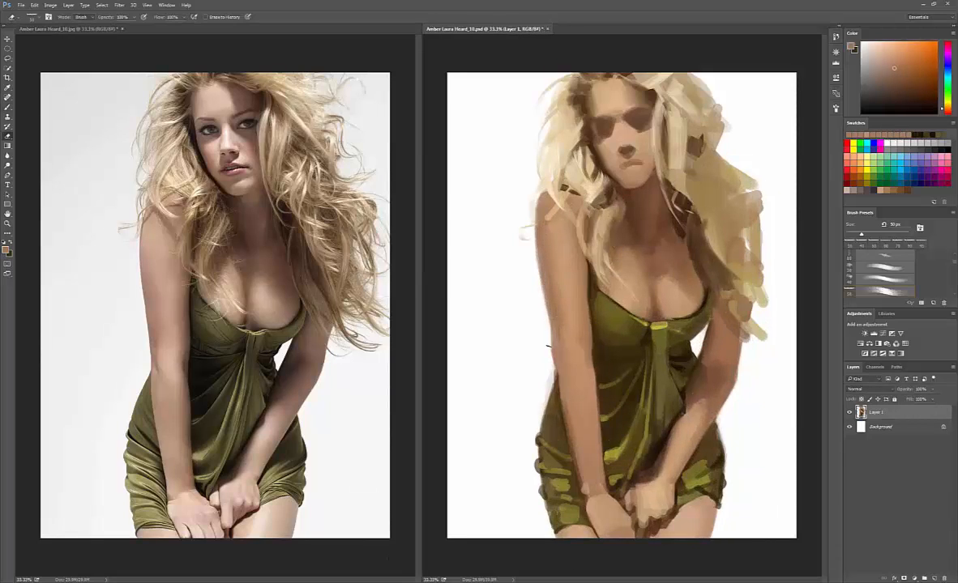
key("b")
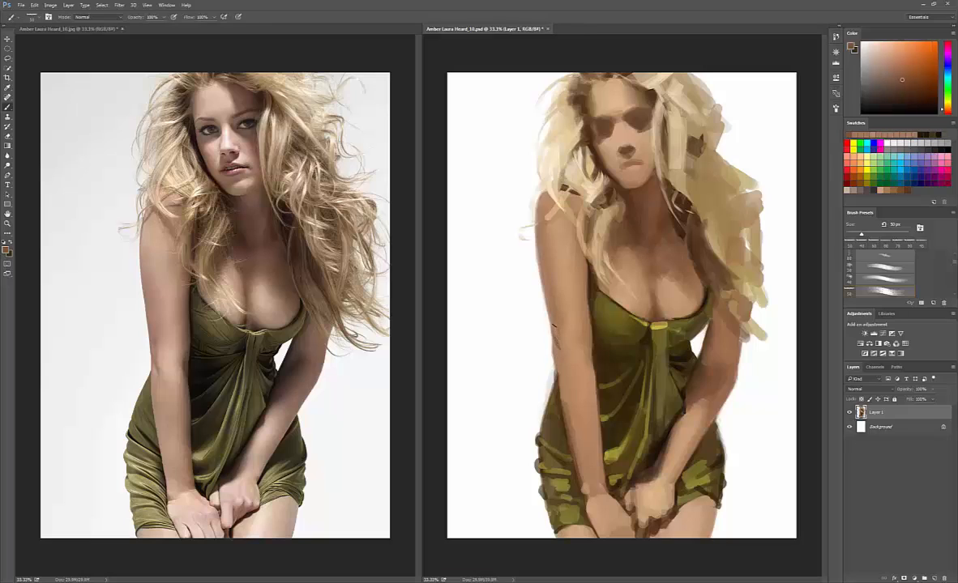
Step: Shade the left elbow and the arm around it with sampled browns and skin tones, using a 50 px brush
left_click(559, 344, "alt")
left_click(569, 349, "alt")
left_click(646, 121, "alt")
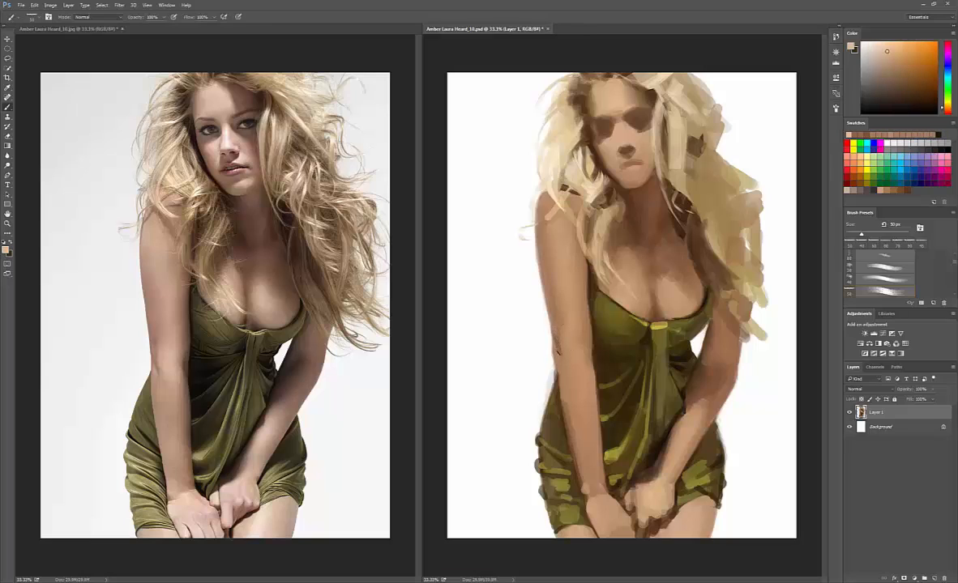
left_click(559, 363, "alt")
left_click(561, 346, "alt")
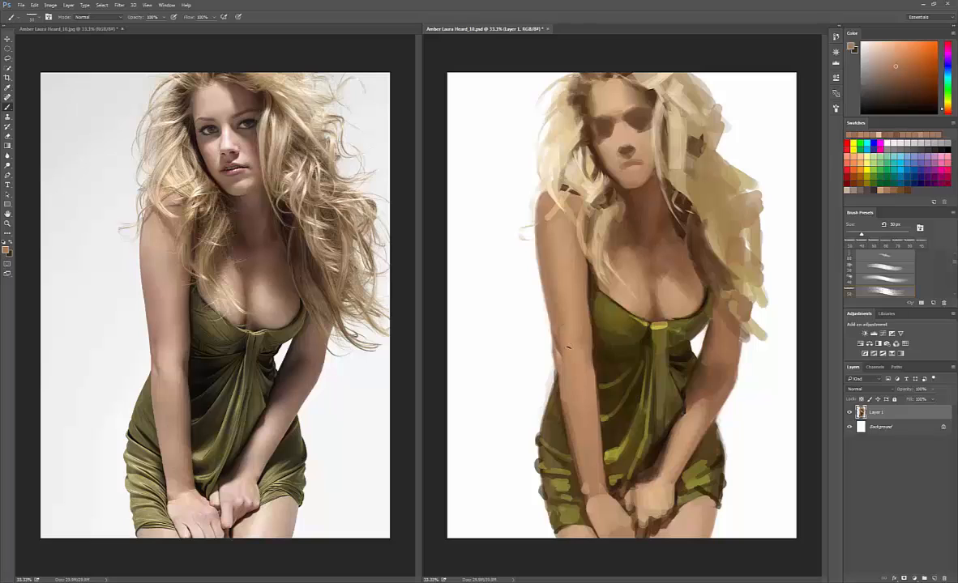
left_click(562, 346, "alt")
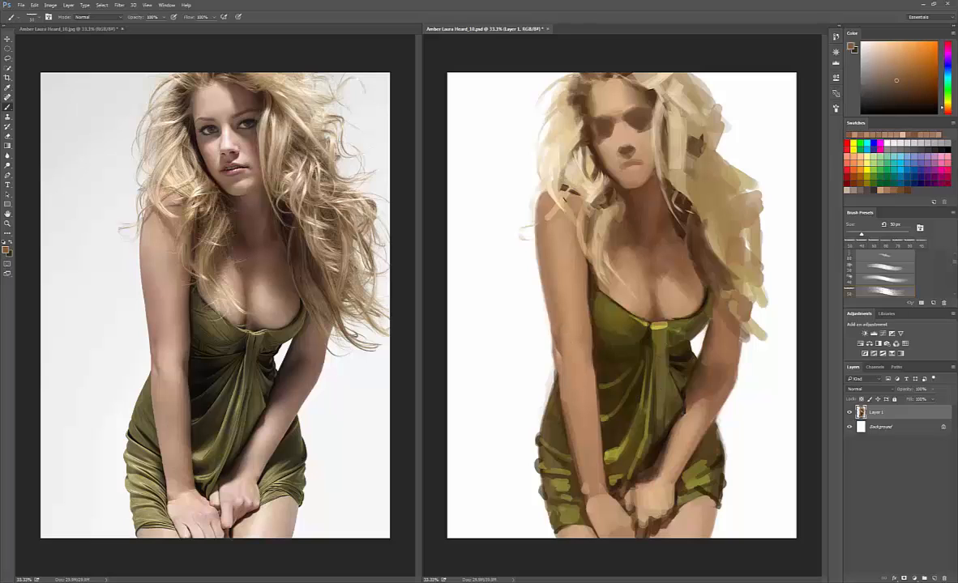
Step: Paint dark gaps and light blonde strands over the left shoulder with sampled hair colours
left_click(564, 204, "alt")
left_click(592, 195, "alt")
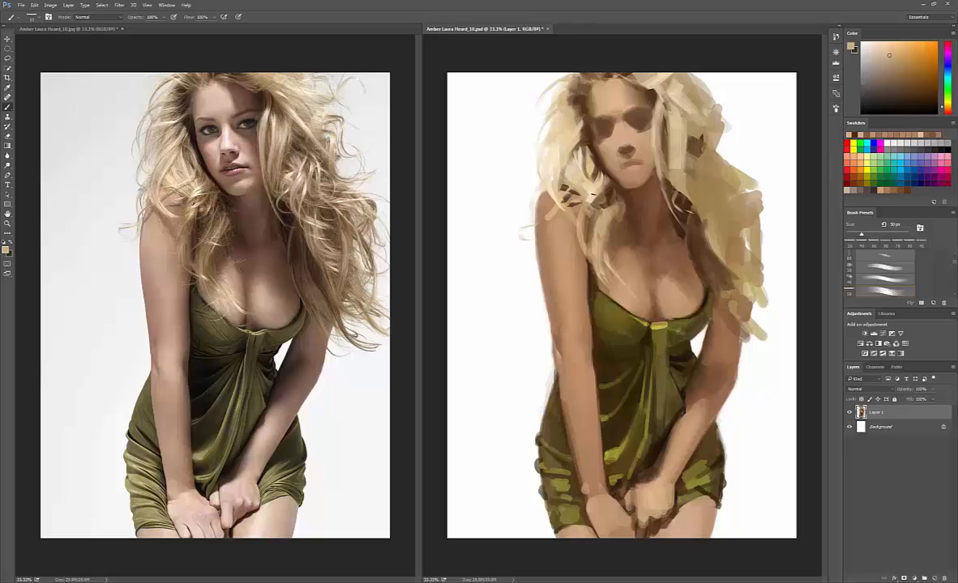
left_click(561, 186, "alt")
mouse_move(551, 213)
left_mouse_down()
mouse_move(537, 227)
mouse_move(538, 219)
left_mouse_up()
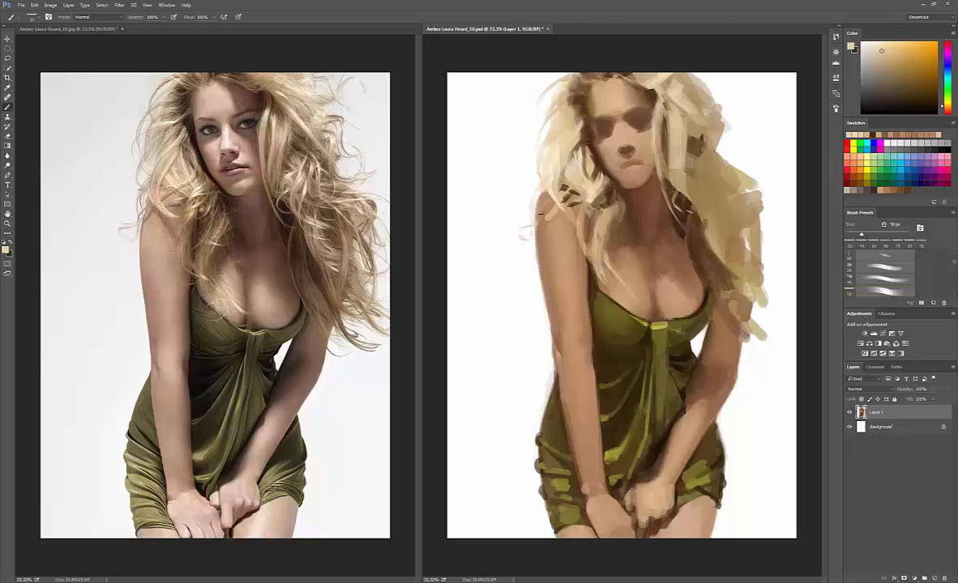
left_click(551, 207, "alt")
key("bracketleft")
Step: Add brown shadows and blonde locks to the left hair falling over the shoulder and chest
left_click(593, 152, "alt")
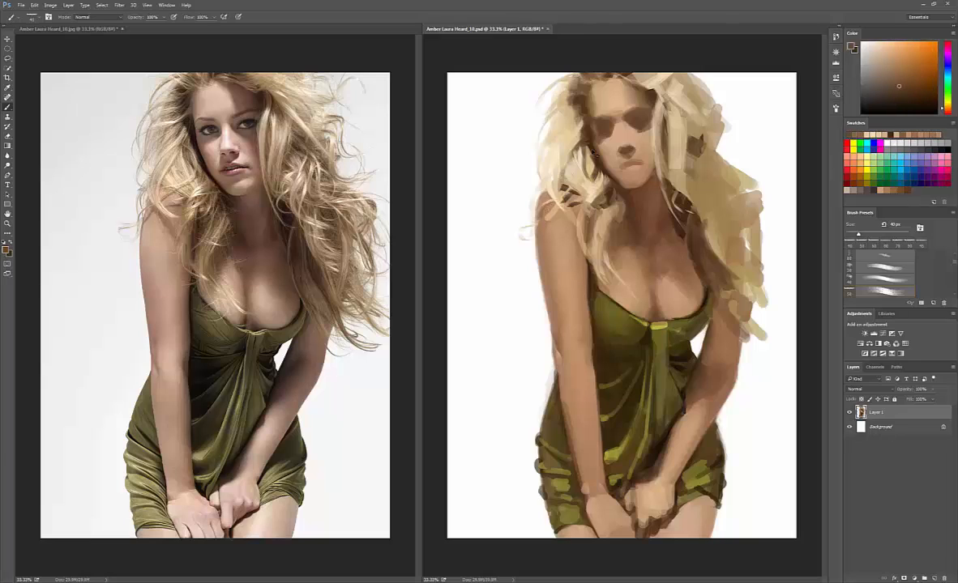
left_click(603, 248, "alt")
key("bracketright")
left_click_drag(601, 226, 599, 283)
left_click(595, 235, "alt")
left_click(595, 198, "alt")
mouse_move(595, 197)
left_mouse_down()
mouse_move(585, 225)
mouse_move(548, 200)
left_mouse_up()
left_click(559, 213, "alt")
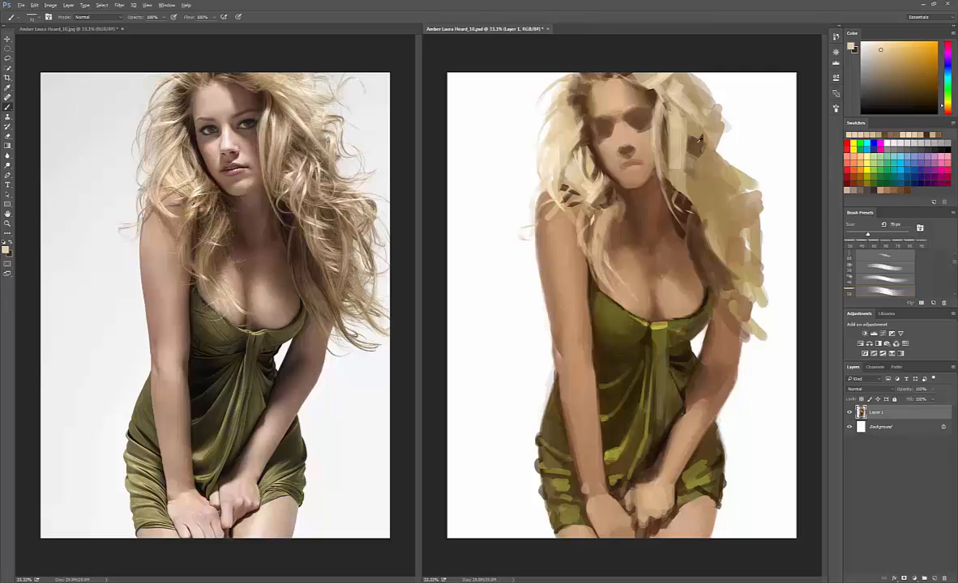
Step: Break up the hair mass right of the face with sampled mid-tone strands and save the painting
left_click(698, 142, "alt")
mouse_move(691, 121)
left_mouse_down()
mouse_move(721, 177)
mouse_move(739, 251)
left_mouse_up()
left_click(701, 148, "alt")
key("ctrl+s")
left_click(717, 199, "alt")
left_click(715, 191, "alt")
left_click_drag(717, 188, 729, 197)
left_click(723, 190, "alt")
Step: Paint smaller brown shadow shapes in the hair right of the chin, gradually reducing the brush size
key("bracketleft")
key("bracketleft")
key("bracketleft")
left_click(683, 159, "alt")
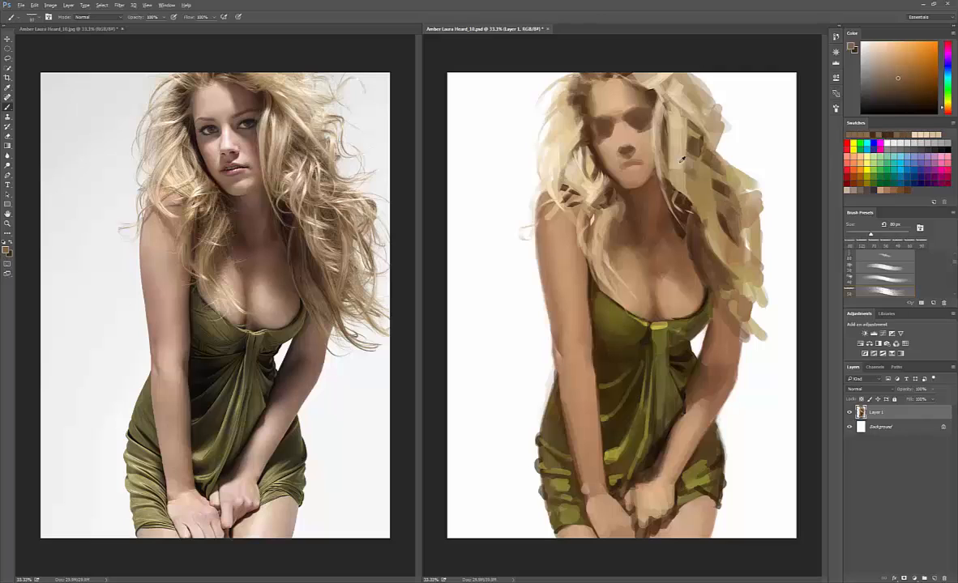
left_click(699, 162, "alt")
key("bracketleft")
left_click_drag(699, 160, 697, 205)
mouse_move(699, 187)
left_mouse_down()
mouse_move(708, 219)
mouse_move(710, 190)
mouse_move(690, 194)
left_mouse_up()
key("bracketleft")
Step: Paint a long dark lock from beside the neck down to the right upper arm with sampled browns
left_click(708, 180, "alt")
left_click(702, 184, "alt")
key("bracketleft")
left_click(685, 194, "alt")
mouse_move(689, 171)
left_mouse_down()
mouse_move(730, 209)
mouse_move(717, 201)
mouse_move(731, 195)
mouse_move(716, 233)
mouse_move(731, 251)
mouse_move(707, 269)
mouse_move(724, 312)
left_mouse_up()
left_click(709, 191, "alt")
left_click(717, 195, "alt")
left_click(724, 209, "alt")
left_click(706, 230, "alt")
Step: Darken the hair where it overlaps the right upper arm, using a larger brush and sampled brown
key("bracketright")
key("bracketright")
left_click(716, 280, "alt")
mouse_move(718, 286)
left_mouse_down()
mouse_move(726, 309)
mouse_move(741, 307)
left_mouse_up()
mouse_move(739, 282)
left_mouse_down()
mouse_move(745, 308)
mouse_move(742, 293)
left_mouse_up()
left_click(735, 272, "alt")
Step: Extend long tapering strands from the right-hand hair down past the right upper arm with sampled tones
left_click(729, 228, "alt")
mouse_move(733, 220)
left_mouse_down()
mouse_move(753, 235)
mouse_move(746, 276)
left_mouse_up()
left_click(724, 243, "alt")
left_click(739, 243, "alt")
mouse_move(734, 226)
left_mouse_down()
mouse_move(741, 272)
mouse_move(726, 309)
mouse_move(740, 351)
mouse_move(748, 316)
mouse_move(773, 355)
left_mouse_up()
Step: Shade the lower right locks over the upper arm with sampled browns, using a 70 px brush
left_click(734, 267, "alt")
left_click(730, 297, "alt")
left_click(719, 287, "alt")
left_click(714, 300, "alt")
left_click(722, 309, "alt")
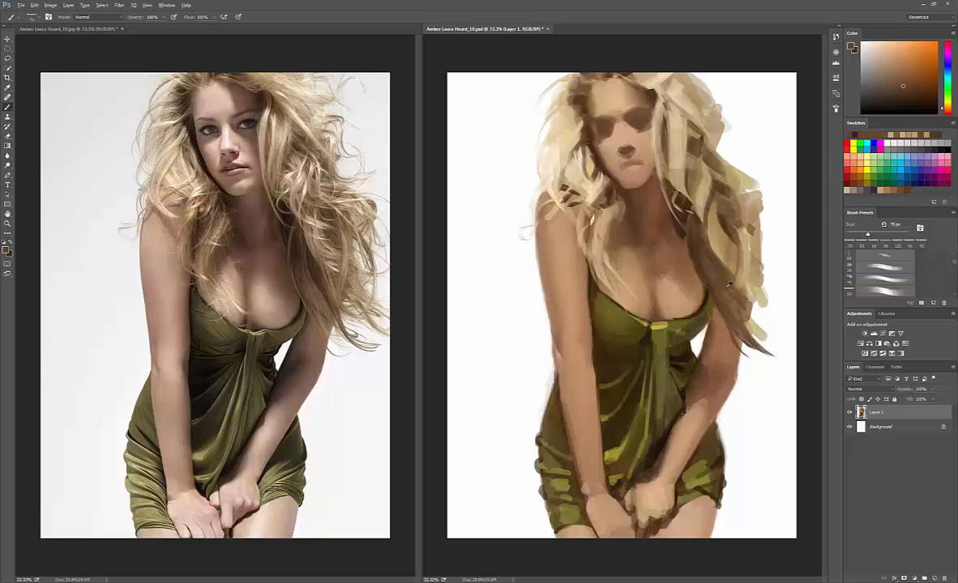
left_click(737, 311, "alt")
left_click(741, 321, "alt")
Step: Paint tapered tips on the lower right locks beyond the arm with sampled blonde and brown tones
left_click(753, 283, "alt")
mouse_move(736, 295)
left_mouse_down()
mouse_move(744, 316)
mouse_move(769, 329)
left_mouse_up()
left_click(749, 293, "alt")
left_click(747, 308, "alt")
left_click_drag(747, 306, 783, 334)
left_click(753, 297, "alt")
left_click(741, 311, "alt")
left_click_drag(747, 291, 769, 315)
Step: Add another brown strand across the lower right hair ends and save the painting
left_click(751, 291, "alt")
left_click(743, 293, "alt")
left_click(738, 297, "alt")
mouse_move(730, 286)
left_mouse_down()
mouse_move(742, 306)
mouse_move(760, 309)
left_mouse_up()
left_click(738, 285, "alt")
key("ctrl+s")
Step: Paint curled flyaway strands along the right outer edge of the hair at shoulder height with sampled blondes
left_click(743, 240, "alt")
left_click(750, 217, "alt")
left_click(751, 230, "alt")
left_click_drag(769, 196, 778, 215)
left_click_drag(763, 187, 778, 204)
left_click_drag(778, 200, 761, 243)
left_click(759, 208, "alt")
left_click(759, 213, "alt")
left_click(749, 203, "alt")
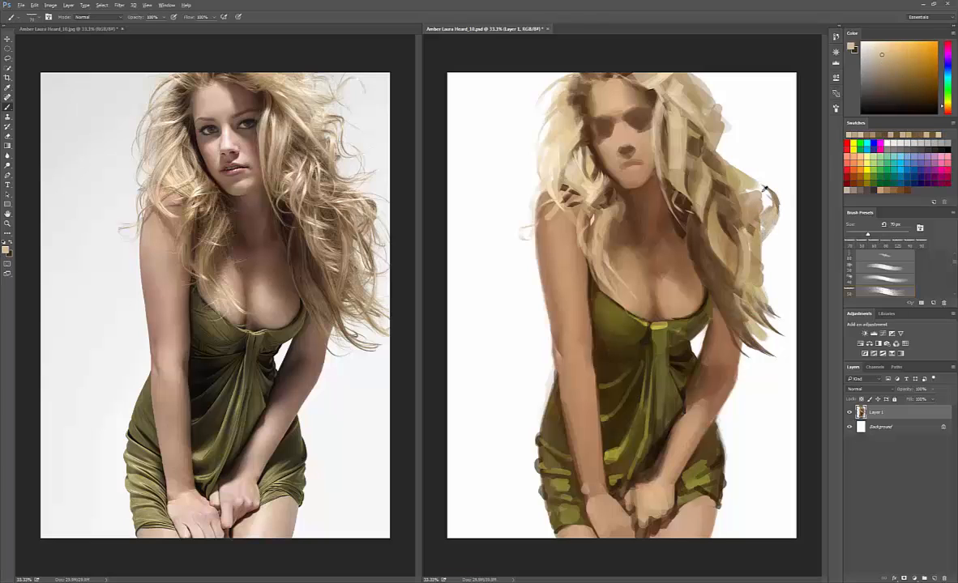
Step: Add flyaway strands sweeping outward from the right side of the hair at chin height
left_click(718, 163, "alt")
left_click(713, 149, "alt")
left_click_drag(718, 131, 734, 172)
mouse_move(720, 131)
left_mouse_down()
mouse_move(731, 174)
mouse_move(744, 147)
mouse_move(764, 167)
left_mouse_up()
Step: Paint light blonde strands sweeping outward at the upper right of the head, then sample a darker hair brown
left_click(685, 91, "alt")
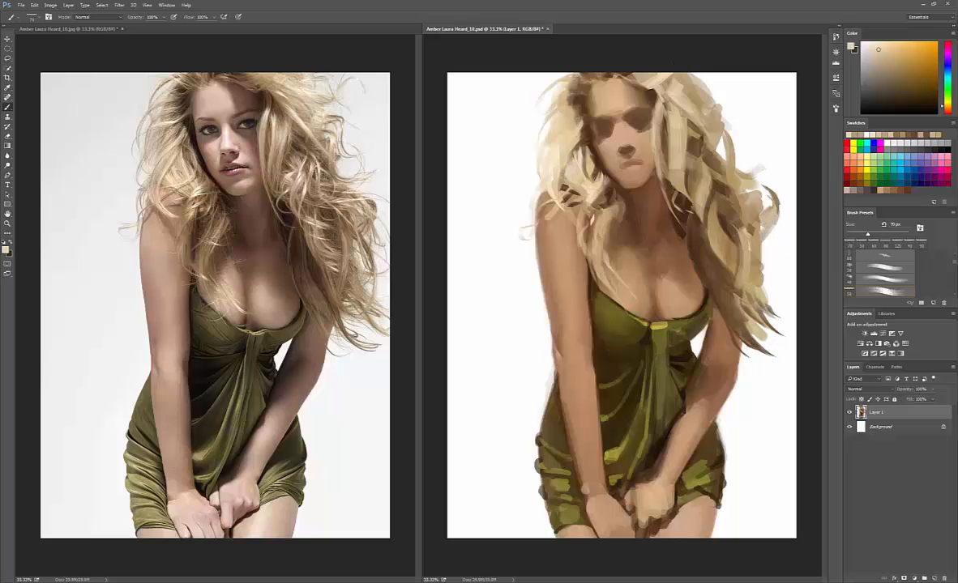
left_click_drag(679, 94, 702, 104)
mouse_move(679, 83)
left_mouse_down()
mouse_move(711, 100)
mouse_move(745, 83)
mouse_move(726, 103)
left_mouse_up()
key("bracketleft")
left_click(717, 134, "alt")
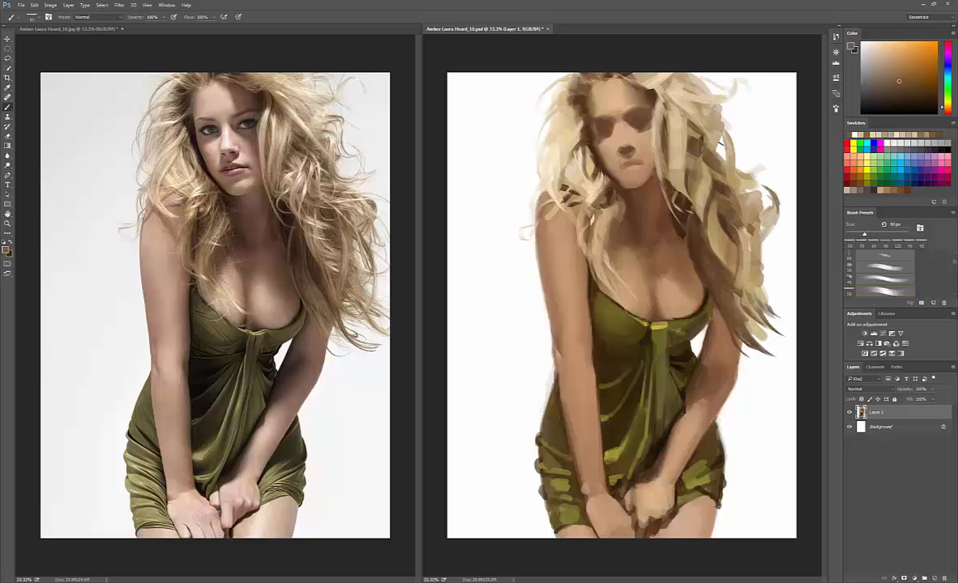
Step: Paint a brown strand with sampled hair tones across the hair beside the right shoulder and save the painting
left_click(716, 279, "alt")
mouse_move(716, 258)
left_mouse_down()
mouse_move(735, 278)
mouse_move(735, 262)
mouse_move(778, 276)
left_mouse_up()
left_click(724, 252, "alt")
key("ctrl+s")
Step: Use a smaller brush to paint a strand down the outer right edge of the hair below the shoulder
key("bracketleft")
key("bracketleft")
left_click(770, 200, "alt")
mouse_move(760, 233)
left_mouse_down()
mouse_move(777, 267)
mouse_move(770, 309)
left_mouse_up()
left_click(765, 257, "alt")
Step: Enlarge the brush, paint a sampled brown strand out to the lower right hair ends, and save the painting
left_click(726, 236, "alt")
key("bracketright")
key("bracketright")
key("bracketright")
key("ctrl+s")
left_click(734, 241, "alt")
left_click_drag(760, 268, 787, 322)
key("ctrl+s")
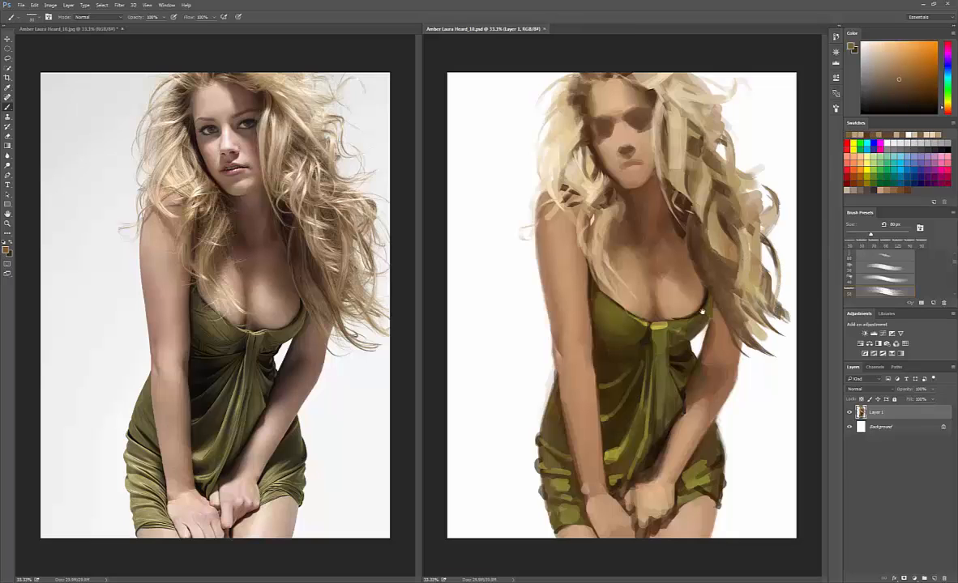
Step: Darken the dress neckline below the right breast and touch up the cup beneath it with sampled dress olive
left_click(707, 315, "alt")
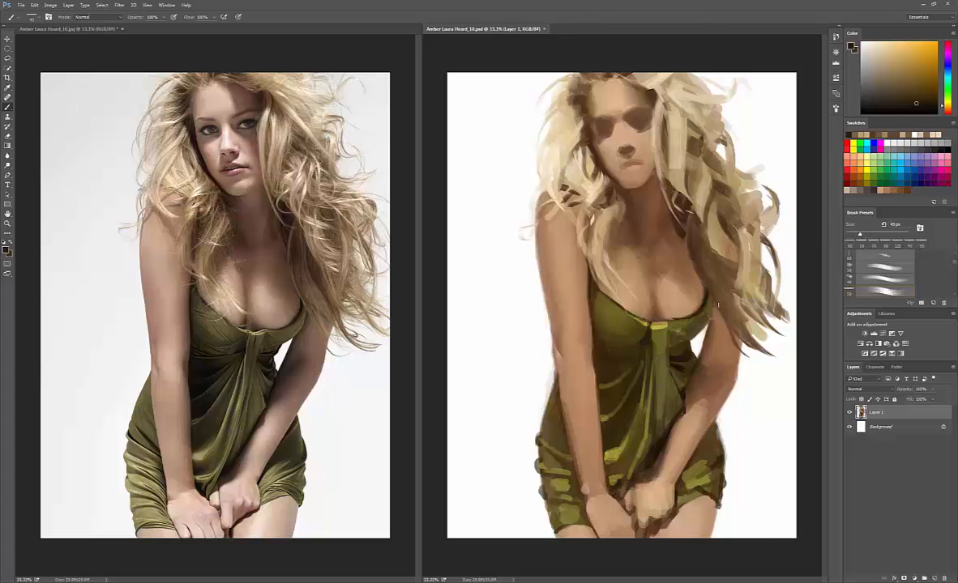
mouse_move(660, 279)
left_mouse_down()
mouse_move(661, 295)
mouse_move(710, 313)
left_mouse_up()
left_click(707, 316, "alt")
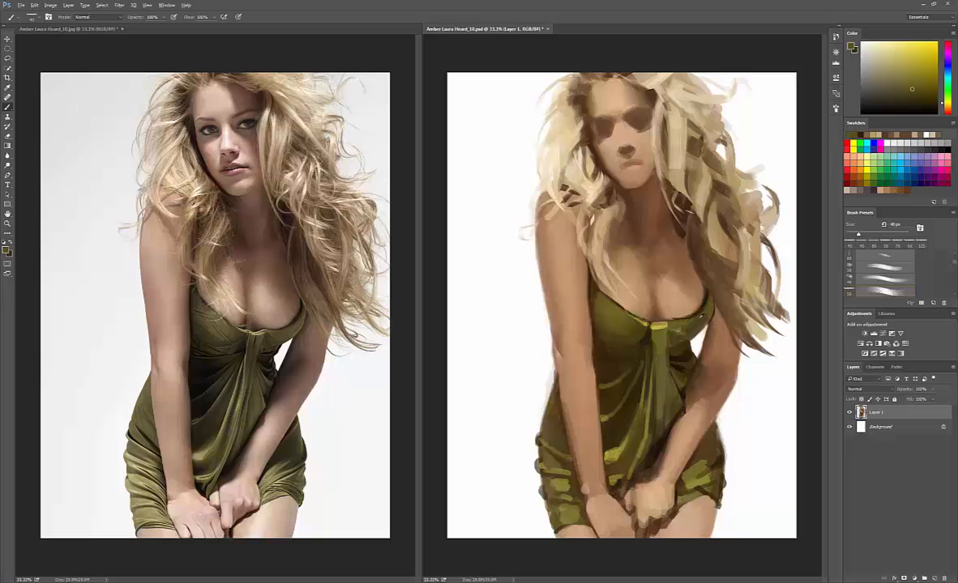
left_click(702, 316, "alt")
mouse_move(704, 315)
left_mouse_down()
mouse_move(713, 300)
mouse_move(689, 338)
mouse_move(698, 315)
mouse_move(673, 322)
mouse_move(702, 307)
mouse_move(682, 321)
left_mouse_up()
Step: Blend the shadow where the right breast meets the dress edge using sampled browns and skin tones
left_click(708, 311, "alt")
left_click(710, 308, "alt")
left_click(706, 301, "alt")
left_click(697, 253, "alt")
left_click(698, 306, "alt")
left_click(708, 308, "alt")
left_click(707, 295, "alt")
left_click(701, 306, "alt")
left_click(688, 310, "alt")
left_click(689, 312, "alt")
left_click(701, 312, "alt")
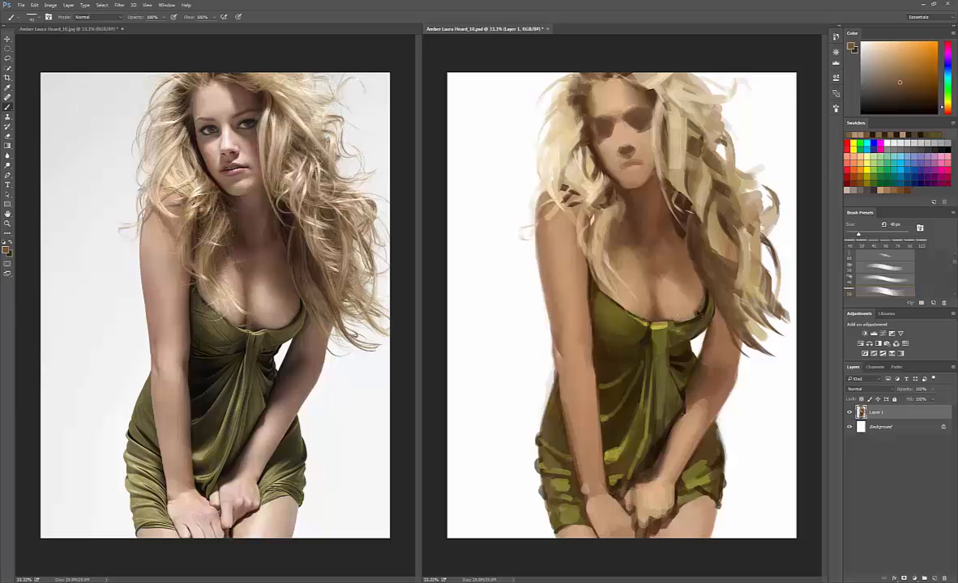
Step: Smooth the chest skin on both sides of the cleavage with sampled tans, adjusting the brush size
left_click(644, 289, "alt")
left_click(629, 294, "alt")
left_click(629, 295, "alt")
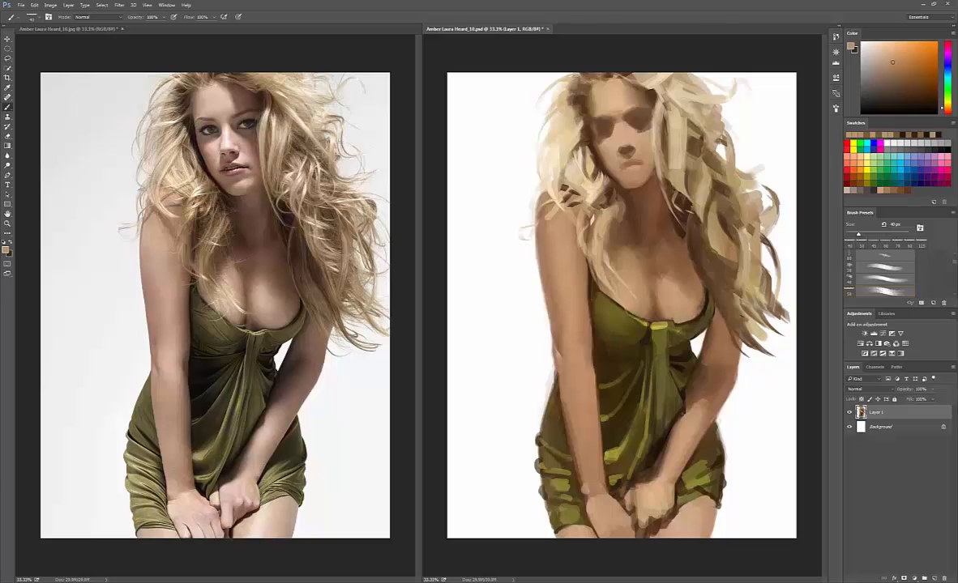
left_click(631, 295, "alt")
left_click(629, 296, "alt")
key("bracketright")
left_click(671, 289, "alt")
key("bracketleft")
left_click(776, 285, "alt")
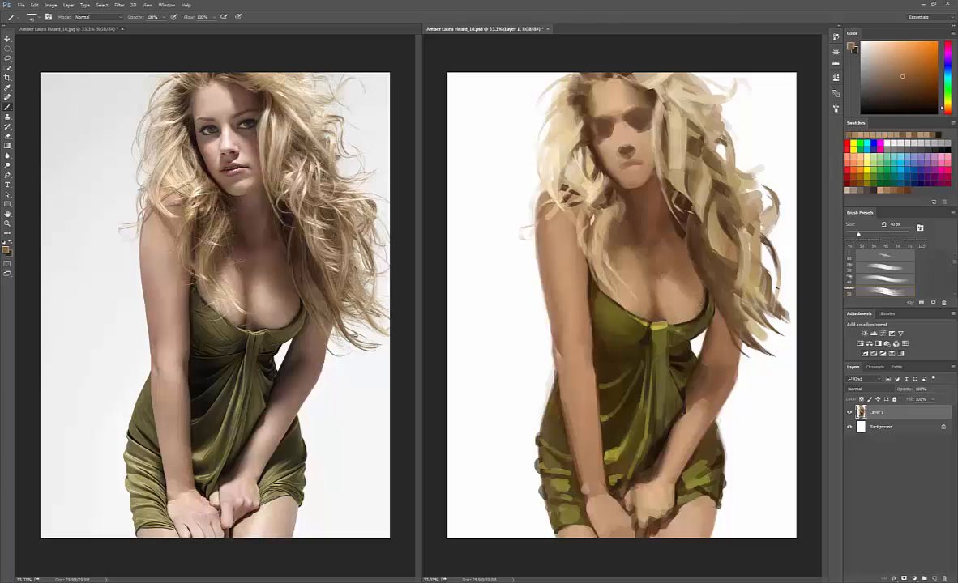
Step: Refine the outer shadow and neckline edge of the right breast with sampled brown, dark and skin tones
left_click(701, 296, "alt")
left_click(703, 290, "alt")
left_click(708, 307, "alt")
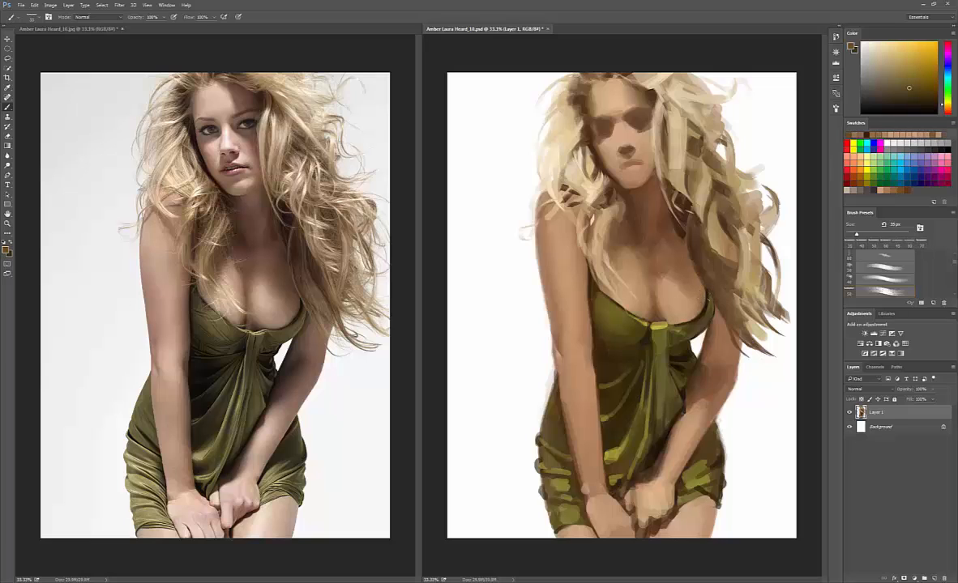
left_click(708, 309, "alt")
left_click(706, 313, "alt")
left_click(690, 320, "alt")
key("bracketright")
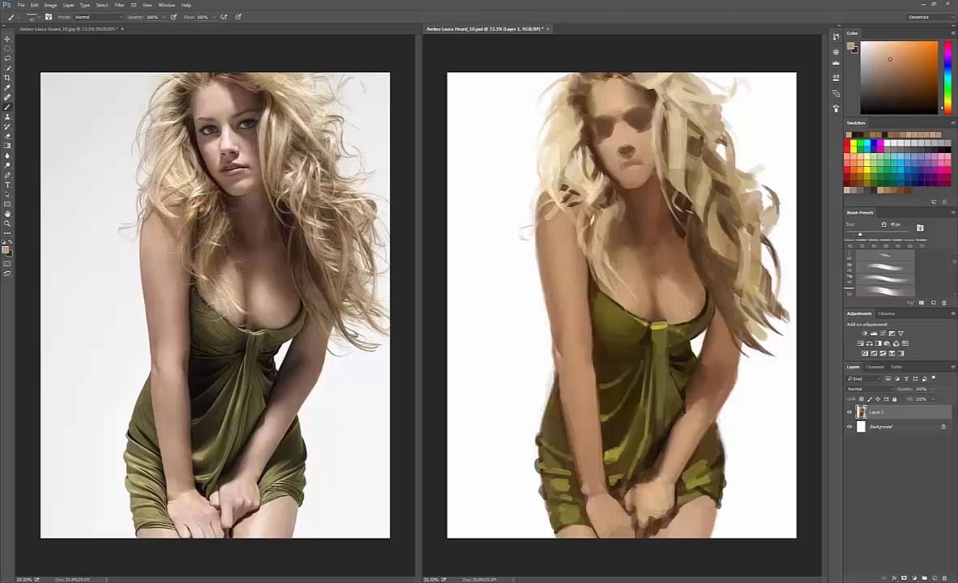
Step: Reduce the brush to 35 px and paint a yellow-green highlight on the gathered knot at the neckline's centre
key("bracketleft")
key("bracketleft")
left_click(659, 330, "alt")
left_click(658, 318, "alt")
left_click_drag(650, 321, 670, 329)
left_click(656, 327, "alt")
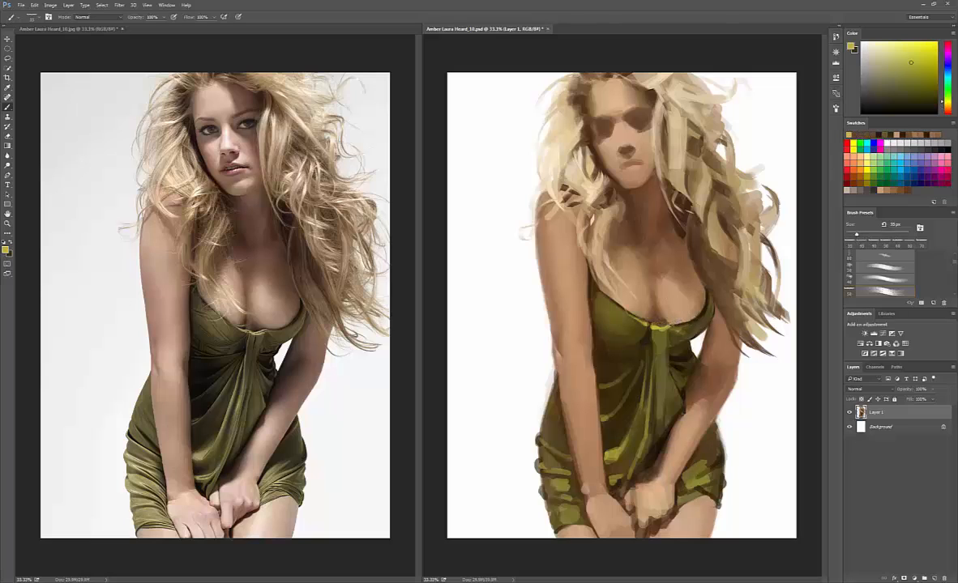
Step: Paint dark accents around the neckline knot below the cleavage with a 30 px brush and save the painting
left_click(666, 302, "alt")
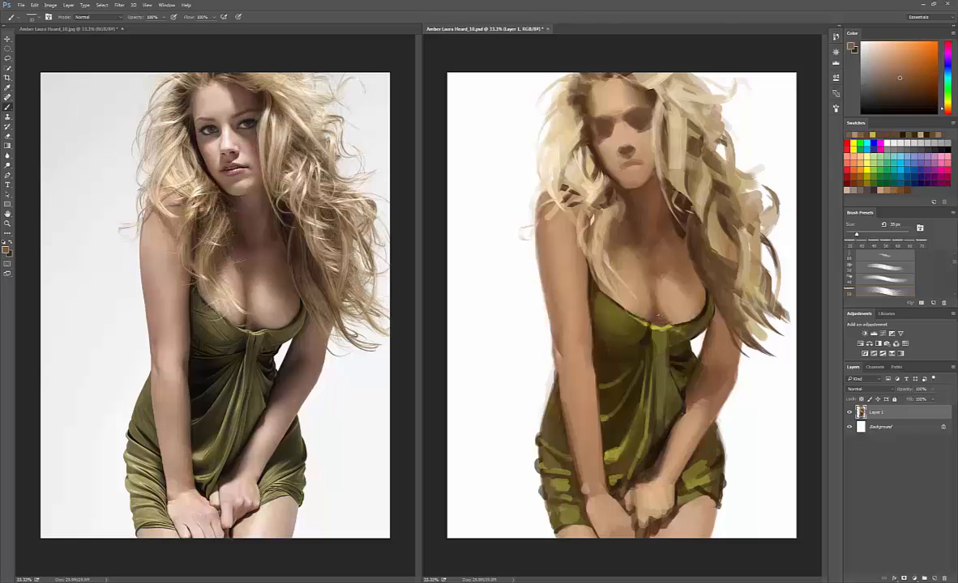
key("bracketleft")
left_click(670, 317, "alt")
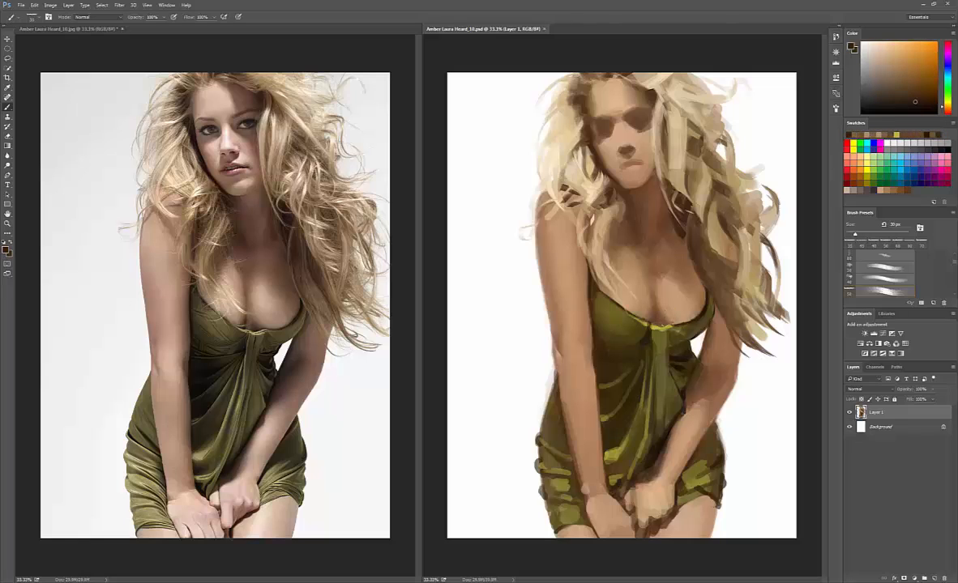
left_click_drag(658, 325, 670, 326)
left_click(675, 324)
left_click(675, 326, "alt")
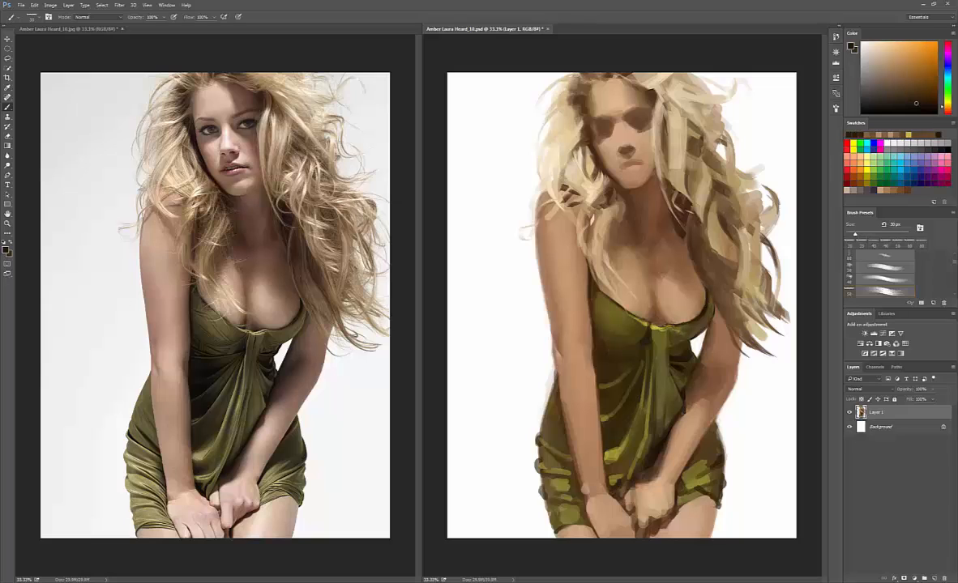
key("ctrl+s")
Step: Dab sampled skin tones along the lower edge of the right breast with a 35 px brush
left_click(690, 317)
key("bracketright")
left_click(686, 311, "alt")
left_click(688, 314)
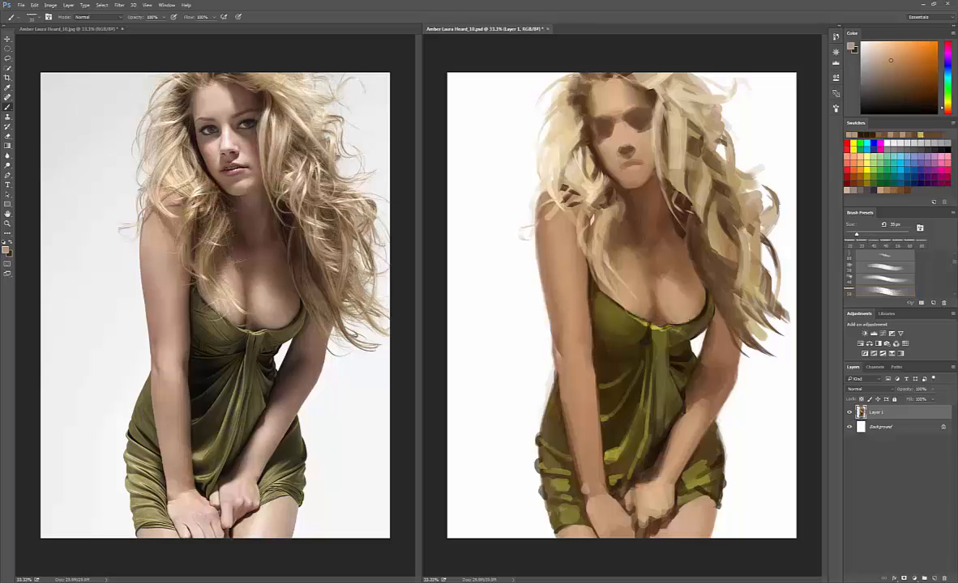
left_click(695, 307, "alt")
left_click(698, 309)
left_click(693, 312, "alt")
left_click(687, 315, "alt")
left_click(685, 318)
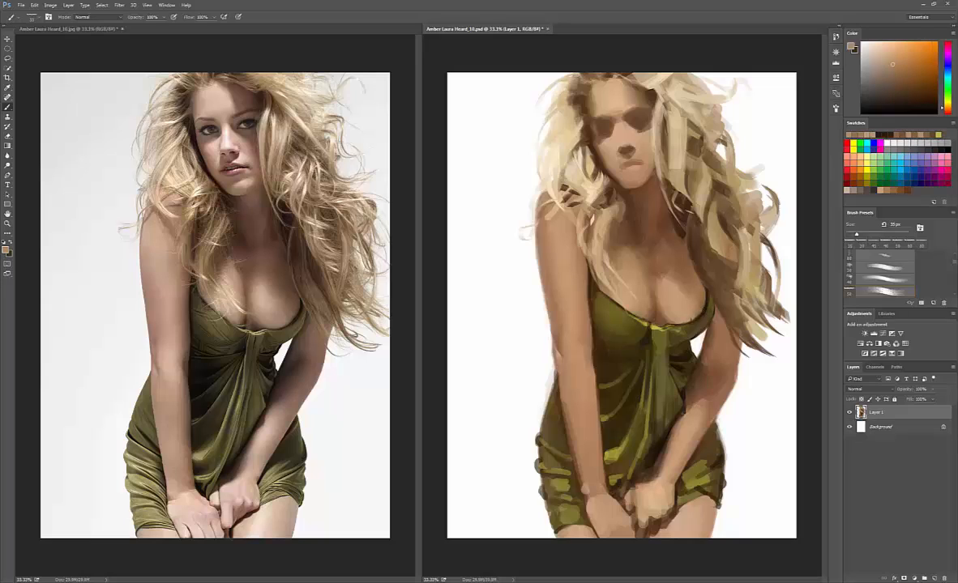
Step: Enlarge the brush to 45 px and lighten the lower part of the right breast with sampled skin tones
left_click(689, 315, "alt")
left_click(690, 315)
key("bracketright")
key("bracketright")
left_click(693, 310, "alt")
left_click(694, 311)
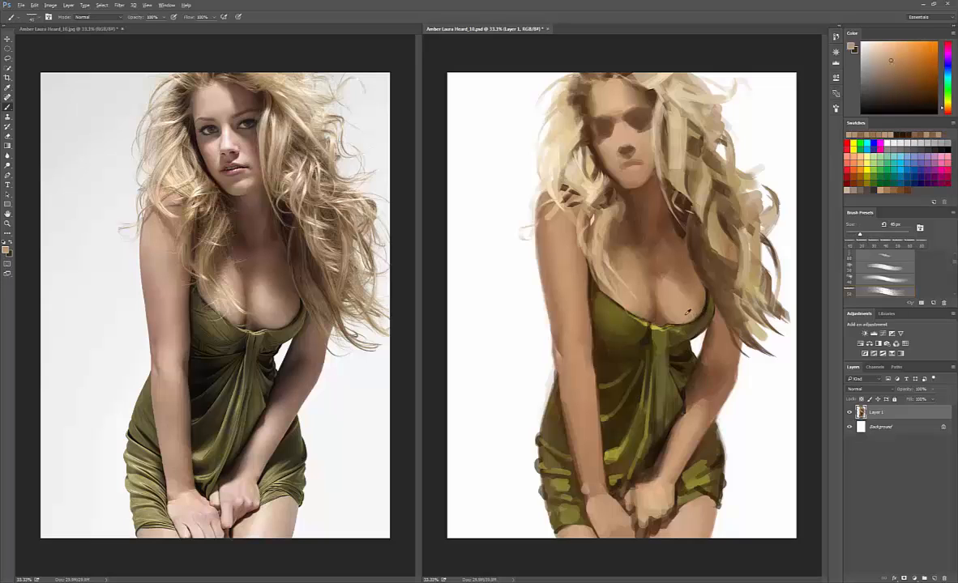
Step: Blend the light and shaded skin on the right breast using a 40 px brush and sampled midtones
left_click(687, 311, "alt")
key("bracketleft")
left_click(696, 290, "alt")
left_click(694, 311, "alt")
left_click(698, 309, "alt")
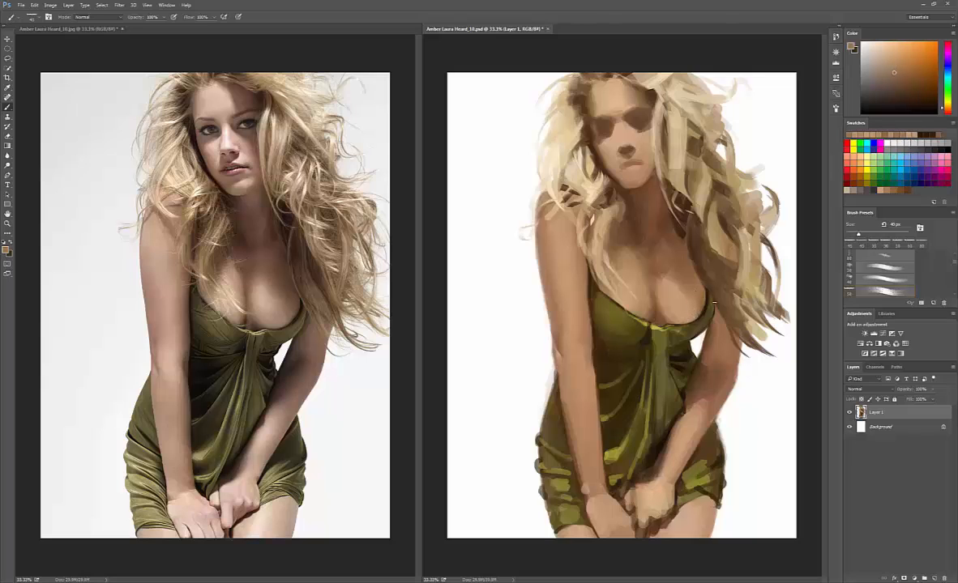
left_click(685, 295, "alt")
Step: Pick a lighter pinkish skin colour for the right breast with a larger brush, and save the painting
key("bracketright")
key("bracketright")
left_click(6, 250)
left_click(485, 260)
left_click(412, 184)
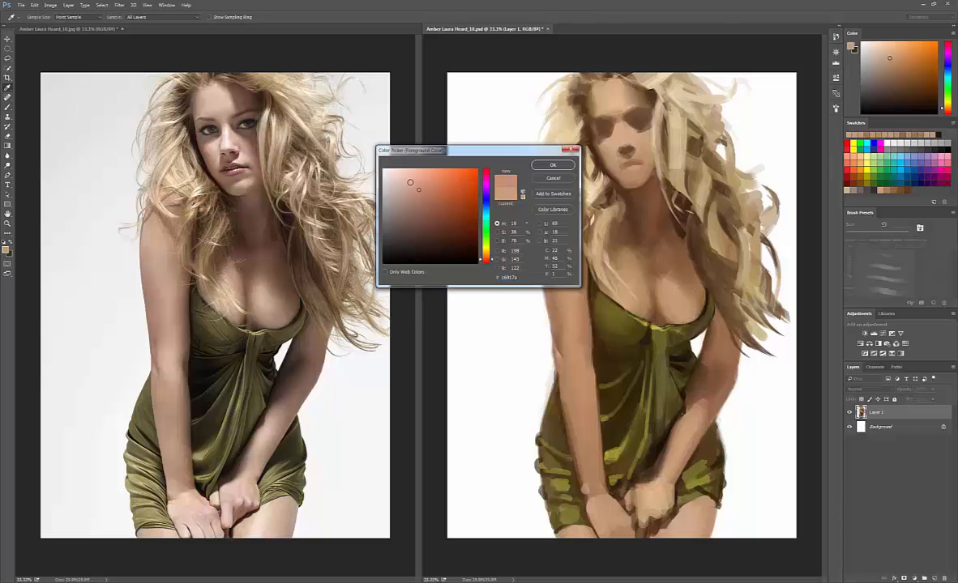
left_click(552, 165)
key("ctrl+s")
left_click(680, 293, "alt")
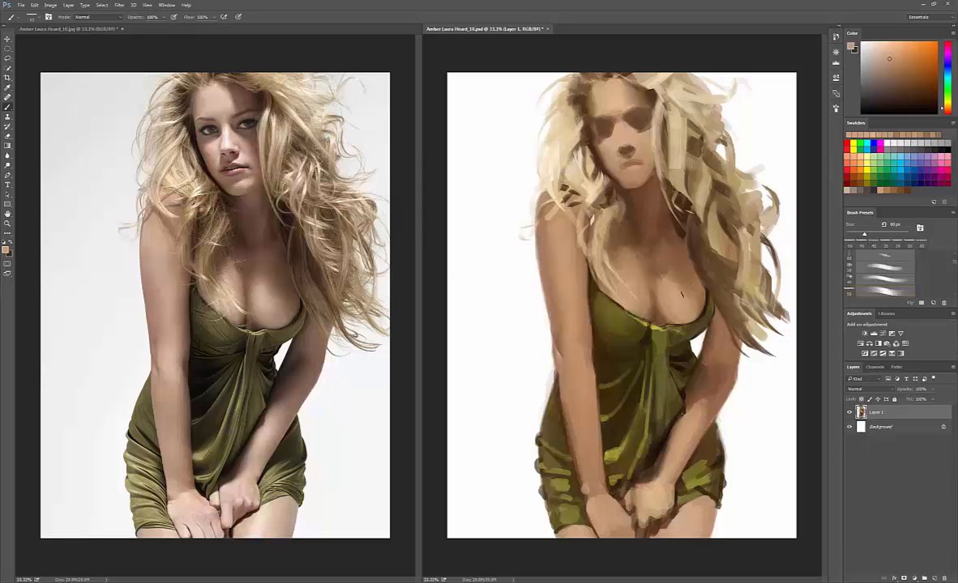
Step: Repaint the knot at the neckline's centre and the top of its fold with sampled dress greens
left_click(711, 312, "alt")
key("bracketleft")
key("bracketleft")
key("bracketleft")
left_click(666, 328, "alt")
key("bracketright")
left_click(654, 333, "alt")
left_click(666, 328, "alt")
mouse_move(649, 325)
left_mouse_down()
mouse_move(693, 334)
mouse_move(672, 345)
left_mouse_up()
Step: Shade the dress folds beneath the right cup with sampled dark olive tones
key("bracketright")
left_click(693, 335, "alt")
left_click(679, 343, "alt")
left_click(681, 355, "alt")
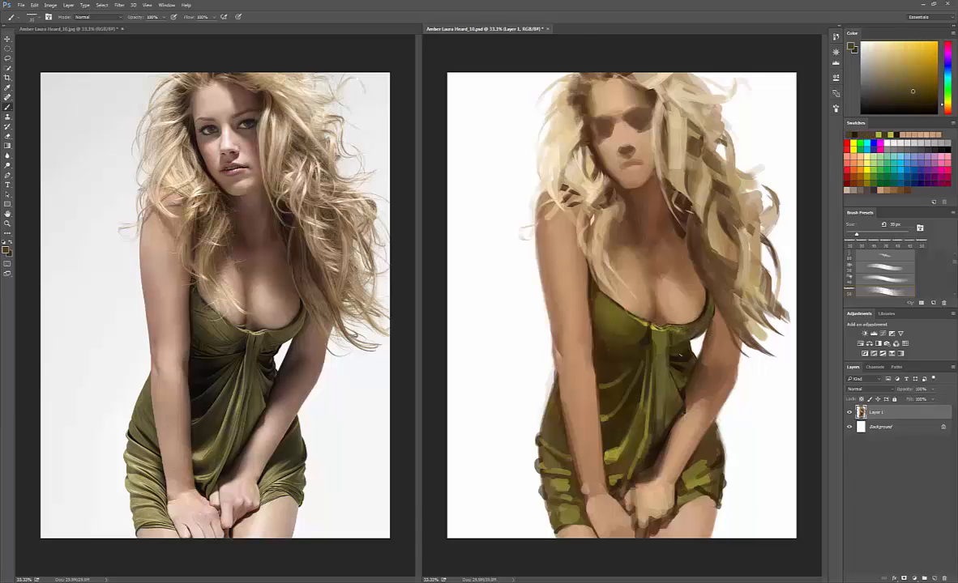
Step: Shade the skin at the base of the cleavage with sampled tans and browns using a 45 px brush
left_click(651, 305, "alt")
key("bracketright")
key("bracketright")
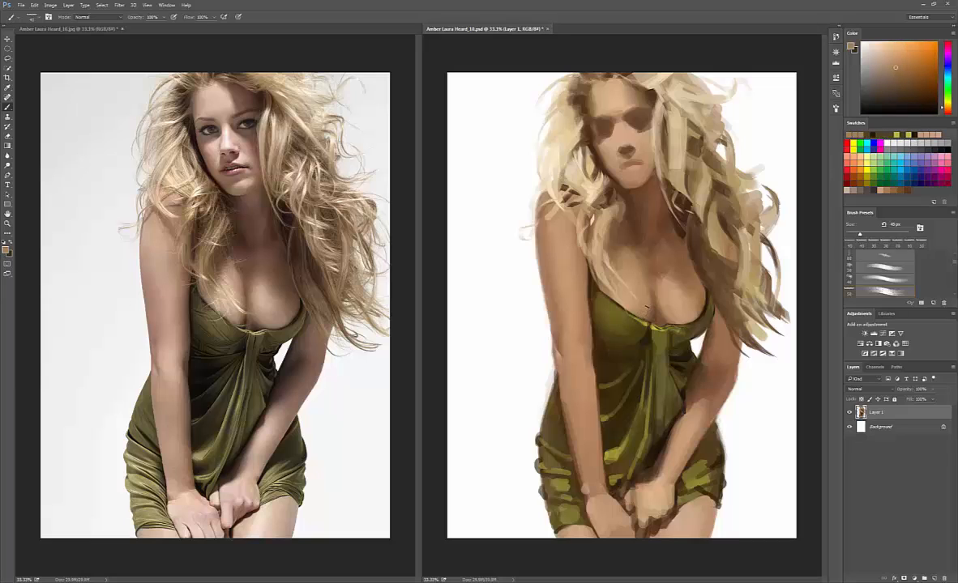
left_click(651, 302, "alt")
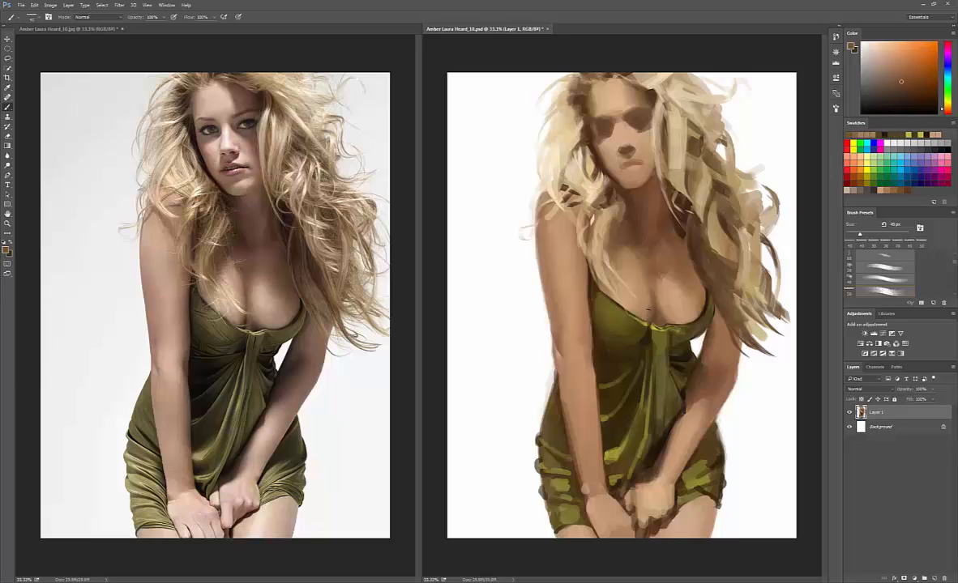
left_click(648, 314, "alt")
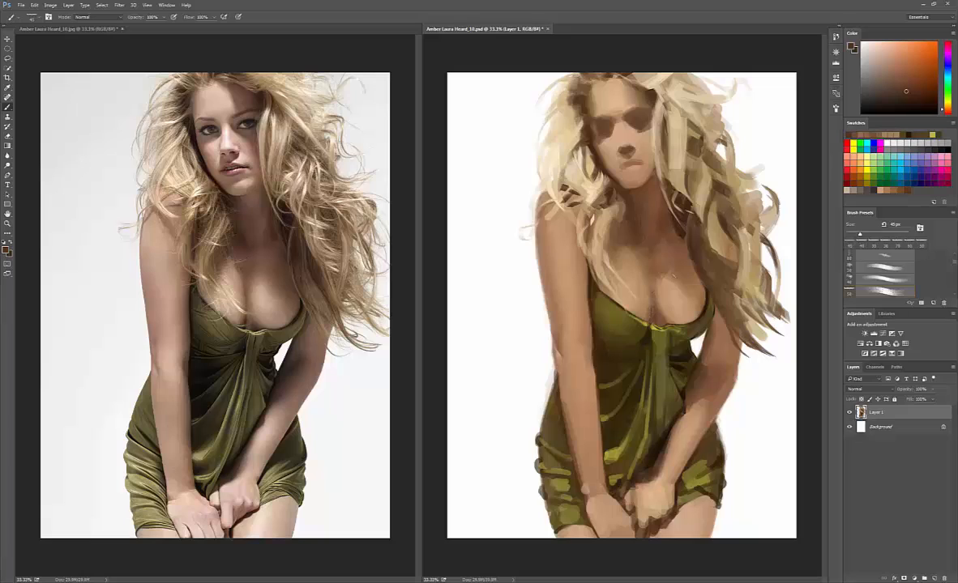
Step: Clean up the inner edge of the left arm against the dress with sampled dress and skin tones
left_click(630, 351, "alt")
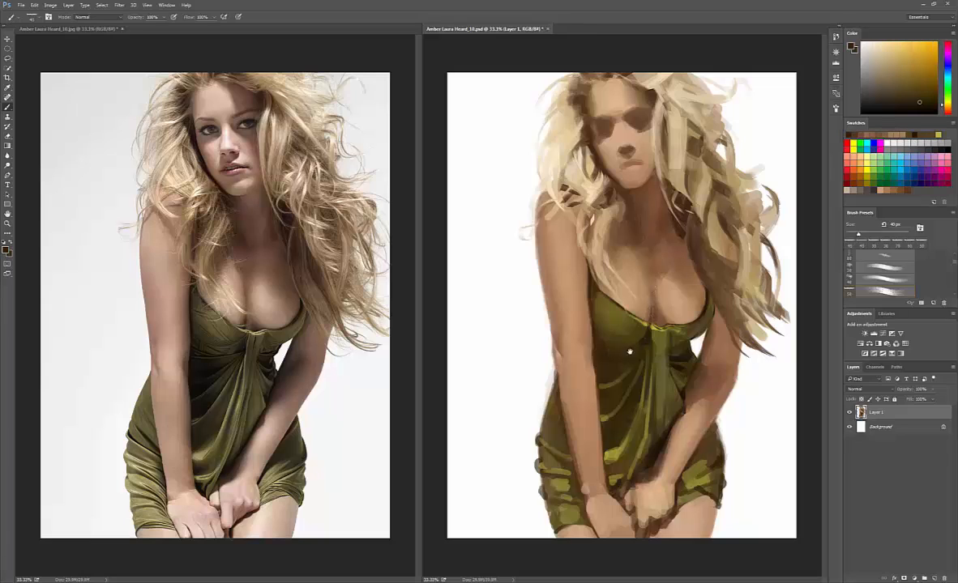
left_click(601, 360, "alt")
key("bracketright")
left_click(586, 317, "alt")
left_click(583, 308, "alt")
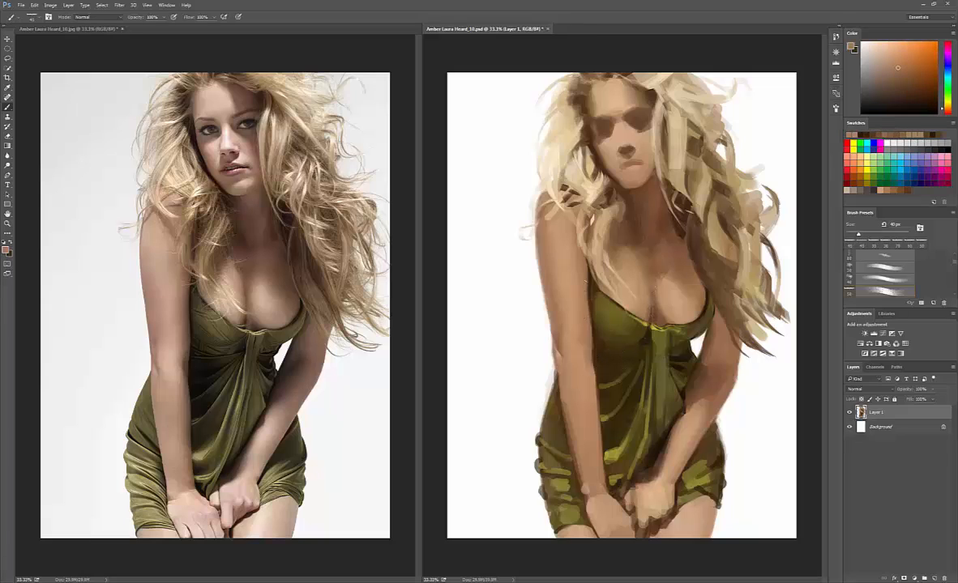
mouse_move(587, 289)
left_mouse_down()
mouse_move(590, 347)
mouse_move(648, 329)
mouse_move(600, 379)
mouse_move(598, 391)
mouse_move(635, 369)
mouse_move(605, 413)
left_mouse_up()
Step: Darken the dress below the left bust with sampled shadow colours, undoing one stroke and adjusting the brush size
left_click(601, 356, "alt")
key("bracketleft")
key("bracketleft")
left_click(615, 349, "alt")
key("bracketright")
key("bracketright")
key("bracketright")
key("ctrl+z")
key("bracketleft")
left_click(605, 389, "alt")
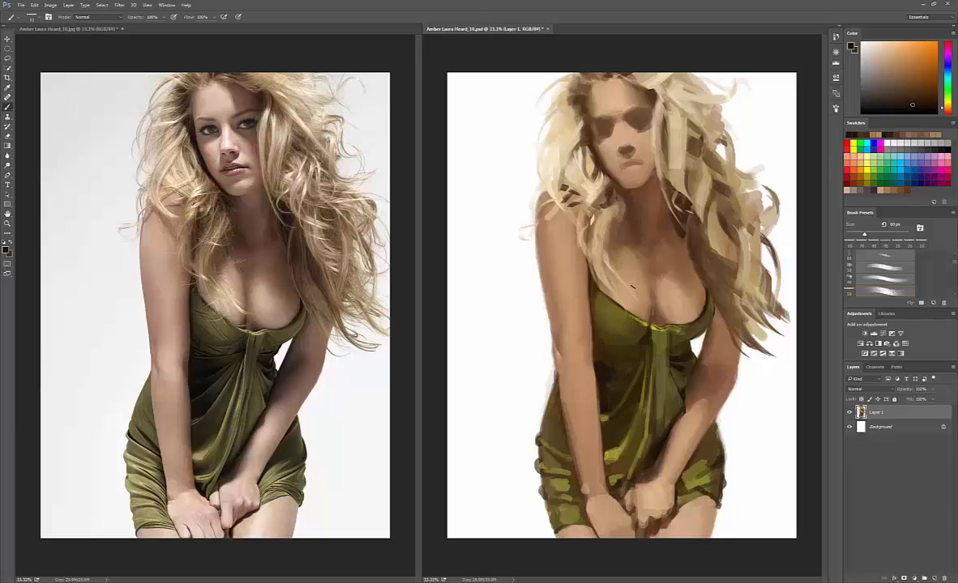
Step: Paint dark shadow over the dress folds at the left waist with a larger brush and save the painting
left_click(609, 392, "alt")
key("bracketright")
key("bracketright")
key("ctrl+s")
left_click_drag(608, 394, 608, 409)
left_click(604, 423, "alt")
Step: Reduce the brush to 40 px and paint the folds running from the central gather towards the left waist
key("bracketleft")
key("bracketleft")
key("bracketleft")
left_click(612, 406, "alt")
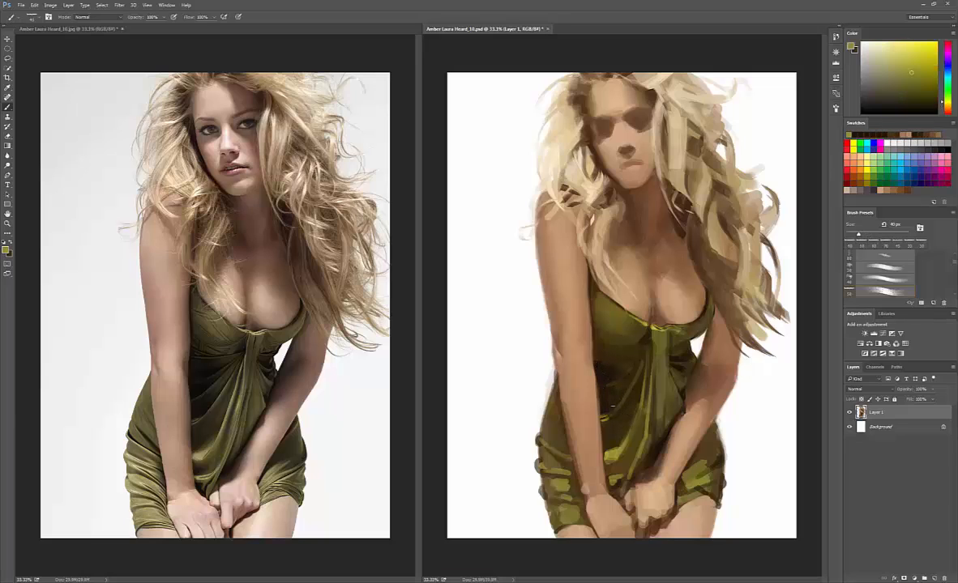
mouse_move(647, 359)
left_mouse_down()
mouse_move(611, 417)
mouse_move(637, 376)
left_mouse_up()
left_click(635, 383, "alt")
left_click(618, 403, "alt")
left_click(615, 405, "alt")
Step: Deepen the shadow below the left bust, then refine the central fold's edge with a 35 px brush
left_click(617, 362, "alt")
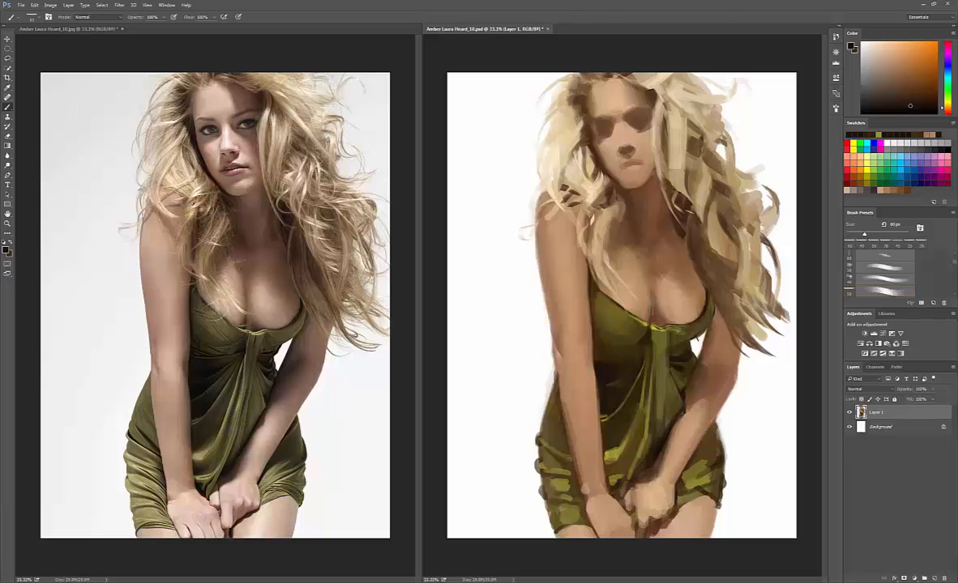
key("bracketleft")
key("bracketleft")
key("bracketleft")
key("bracketleft")
left_click(641, 374, "alt")
left_click(639, 377, "alt")
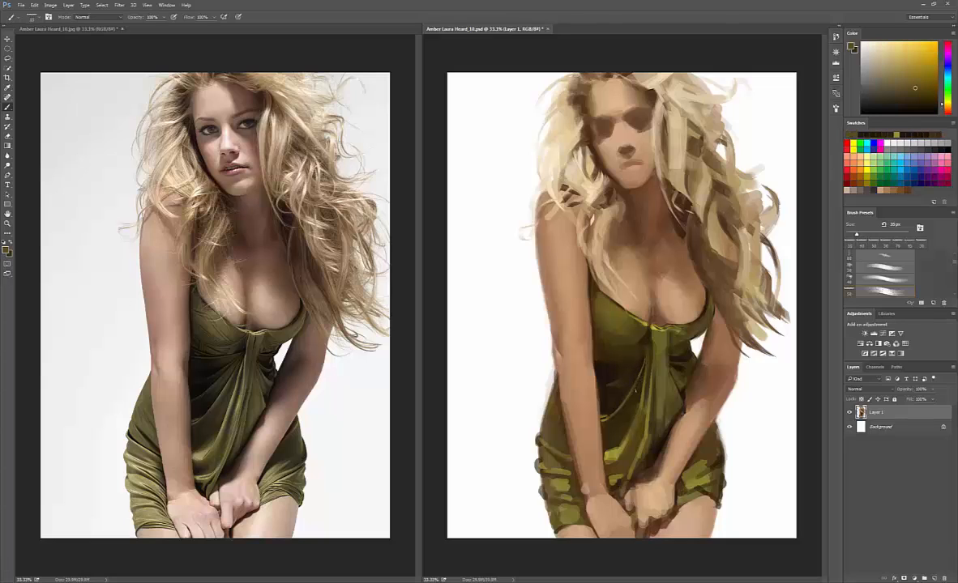
Step: Refine the thin folds across the left waist with sampled olive and dark tones, and save the painting
left_click(635, 391, "alt")
left_click(633, 392, "alt")
left_click(603, 411, "alt")
left_click(606, 409, "alt")
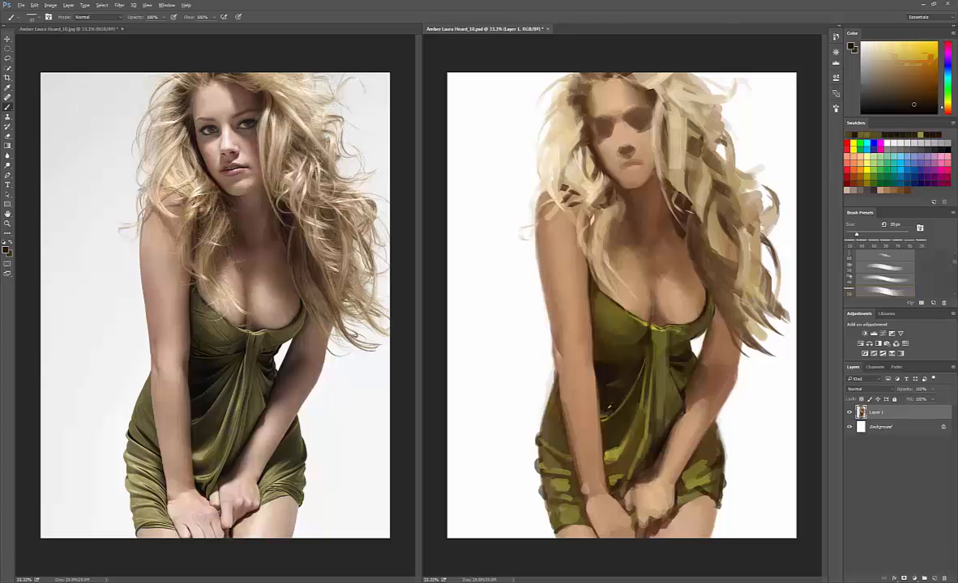
left_click(607, 408, "alt")
left_click(607, 405, "alt")
key("ctrl+s")
Step: Paint sampled skin tones over the left elbow and the outer edge of the upper arm with a larger brush
left_click(574, 386, "alt")
left_click(573, 383, "alt")
key("bracketright")
key("bracketright")
key("bracketright")
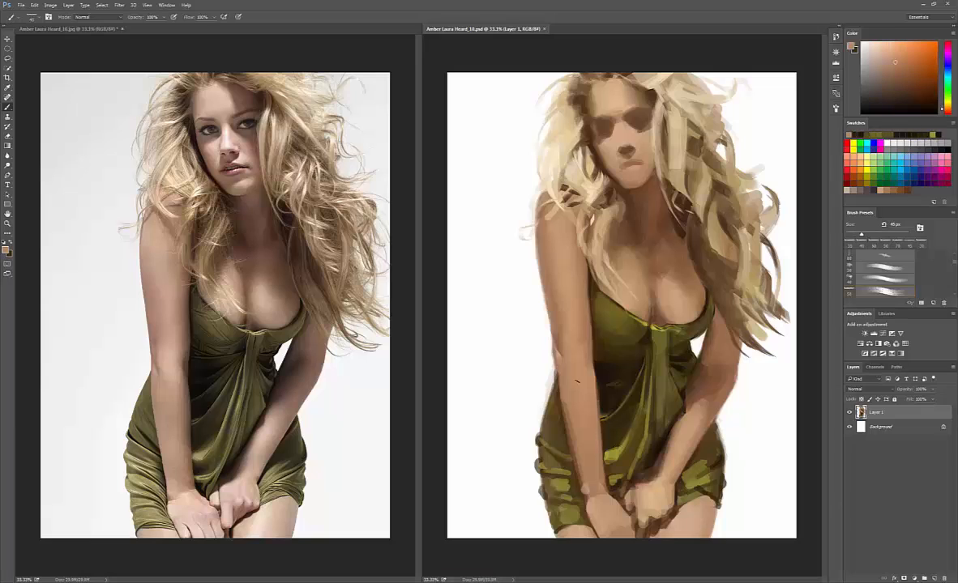
left_click(575, 350, "alt")
left_click(574, 349, "alt")
left_click_drag(570, 347, 573, 342)
mouse_move(544, 233)
left_mouse_down()
mouse_move(552, 256)
mouse_move(570, 262)
mouse_move(543, 253)
mouse_move(548, 226)
mouse_move(557, 292)
left_mouse_up()
Step: Refine the outer contour and shading of the left upper arm with sampled skin tones
key("bracketleft")
key("bracketleft")
left_click(576, 316, "alt")
left_click(541, 235, "alt")
left_click(547, 243, "alt")
key("bracketright")
left_click(551, 264, "alt")
left_click(557, 290, "alt")
left_click(554, 276, "alt")
left_click(559, 293, "alt")
mouse_move(547, 259)
left_mouse_down()
mouse_move(559, 303)
mouse_move(523, 331)
mouse_move(536, 325)
mouse_move(515, 366)
mouse_move(525, 406)
left_mouse_up()
Step: Blend the left elbow and upper forearm with sampled skin tones and a 40 px brush
left_click(560, 342, "alt")
left_click(580, 316, "alt")
left_click(571, 328, "alt")
left_click(565, 336, "alt")
left_click(567, 340, "alt")
left_click(567, 372, "alt")
key("bracketleft")
left_click(566, 386, "alt")
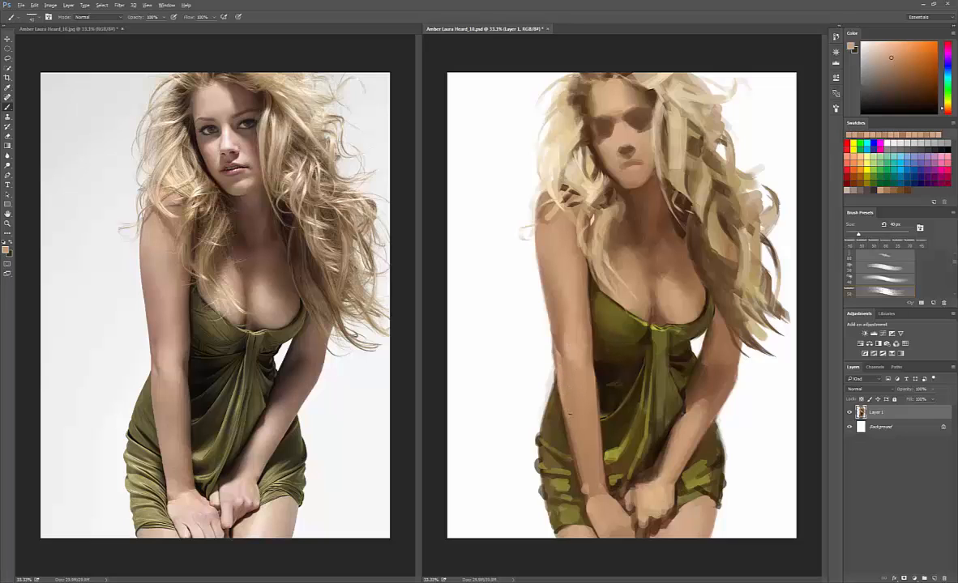
Step: Refine the outer edge of the left forearm where it meets the dress, using sampled skin and dark tones
left_click(565, 401, "alt")
left_click(564, 397, "alt")
left_click(562, 393, "alt")
key("bracketright")
key("bracketright")
key("bracketright")
left_click(568, 403, "alt")
left_click(572, 414, "alt")
key("bracketleft")
key("bracketleft")
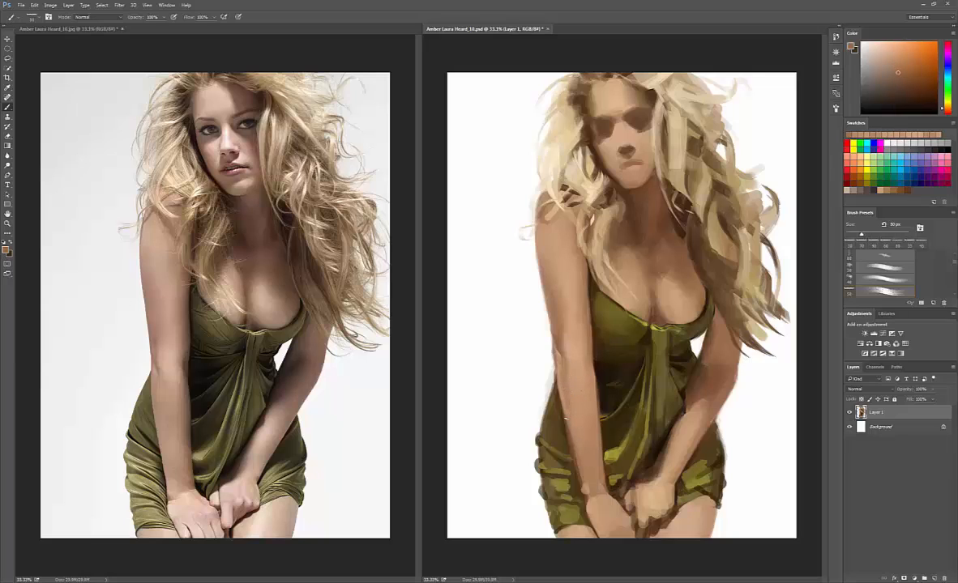
left_click(609, 377, "alt")
left_click(594, 416, "alt")
Step: Flip the canvas horizontally to check the figure mirrored, and flip it back to its original orientation
left_click(50, 5)
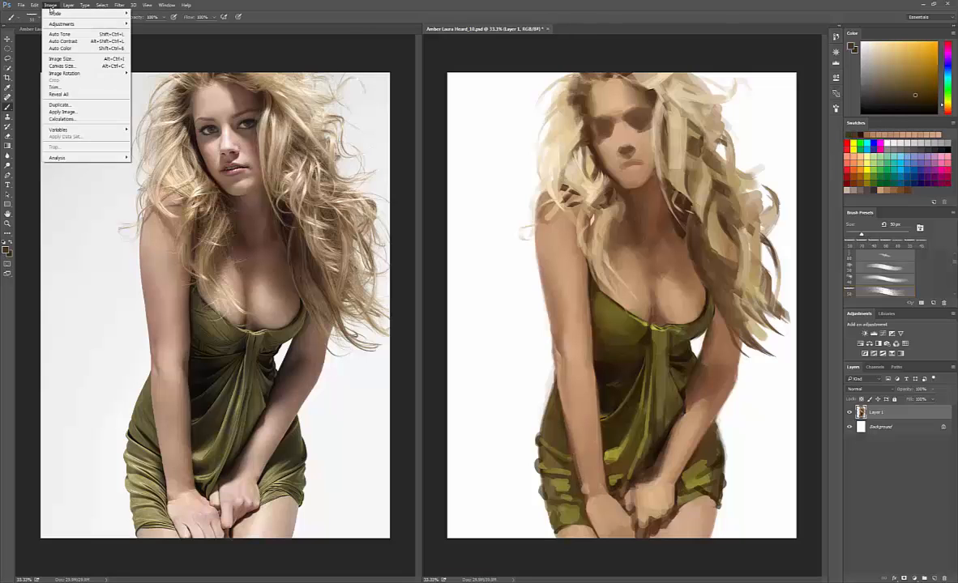
mouse_move(65, 73)
left_click(158, 103)
key("ctrl+Tab")
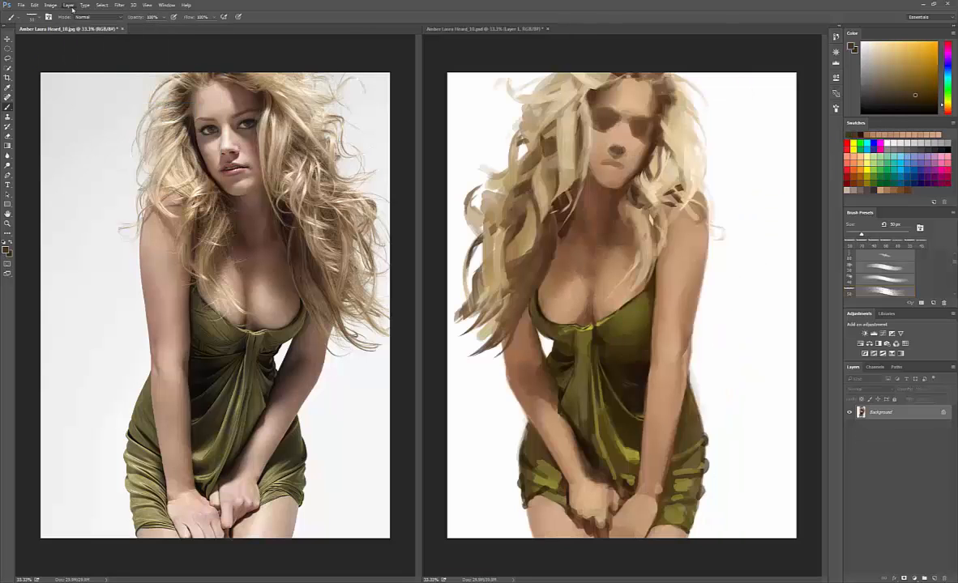
left_click(50, 5)
left_click(162, 103)
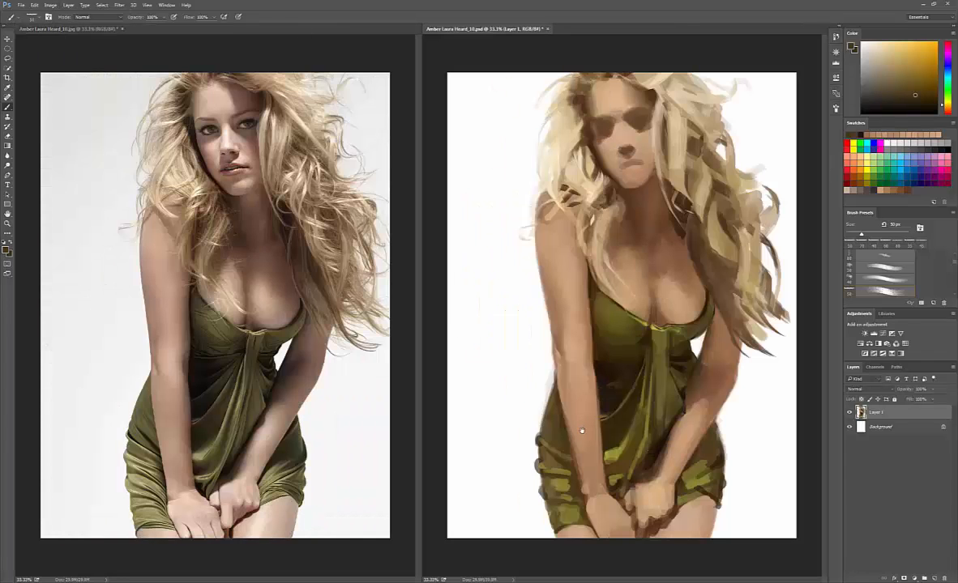
Step: Save the painting and paint the dress beside the left forearm in sampled olive tones with a 50 px brush
left_click(537, 397, "alt")
key("ctrl+s")
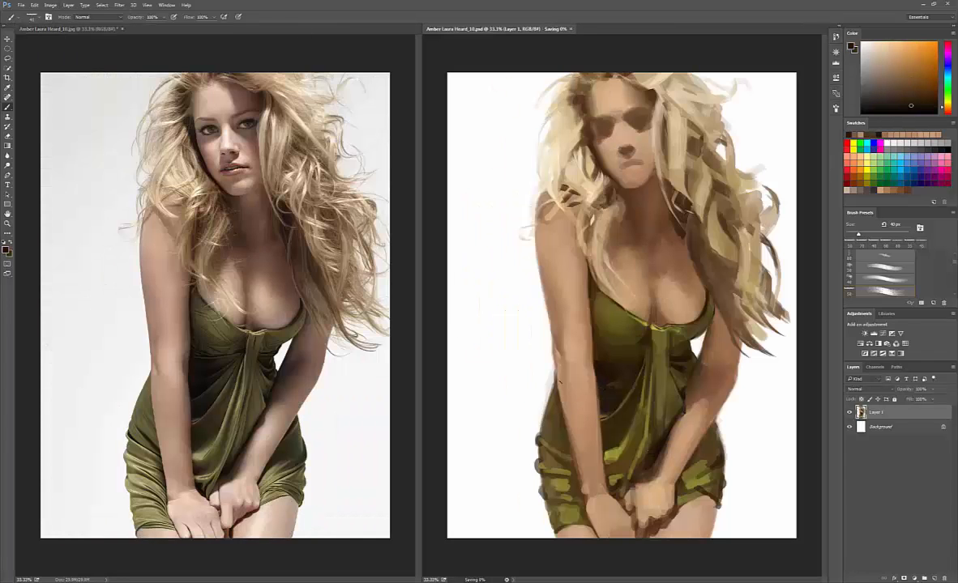
left_click(559, 384, "alt")
key("bracketright")
left_click_drag(560, 371, 556, 421)
left_click(553, 458, "alt")
left_click(557, 403, "alt")
left_click(559, 412, "alt")
left_click(574, 414, "alt")
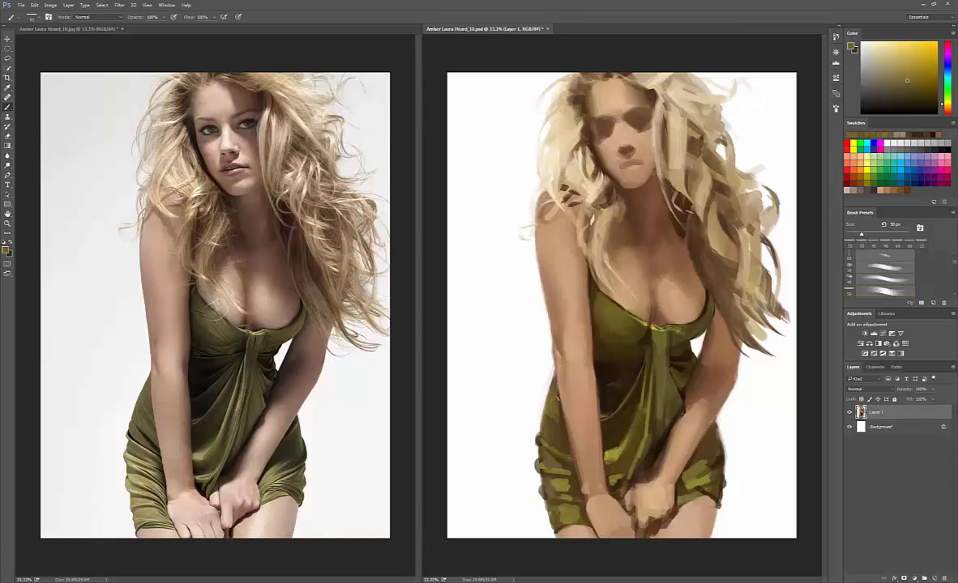
Step: Extend the outer contour of the left hip and add olive fold strokes, sampling the reference photo and the dress
left_click(560, 388, "alt")
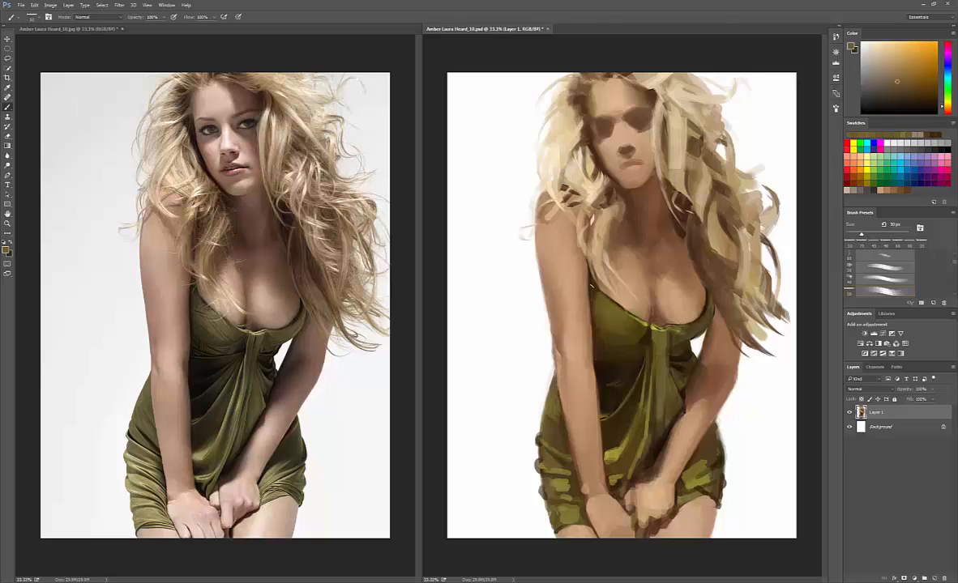
left_click_drag(541, 427, 538, 439)
left_click(143, 394, "alt")
left_click(557, 395, "alt")
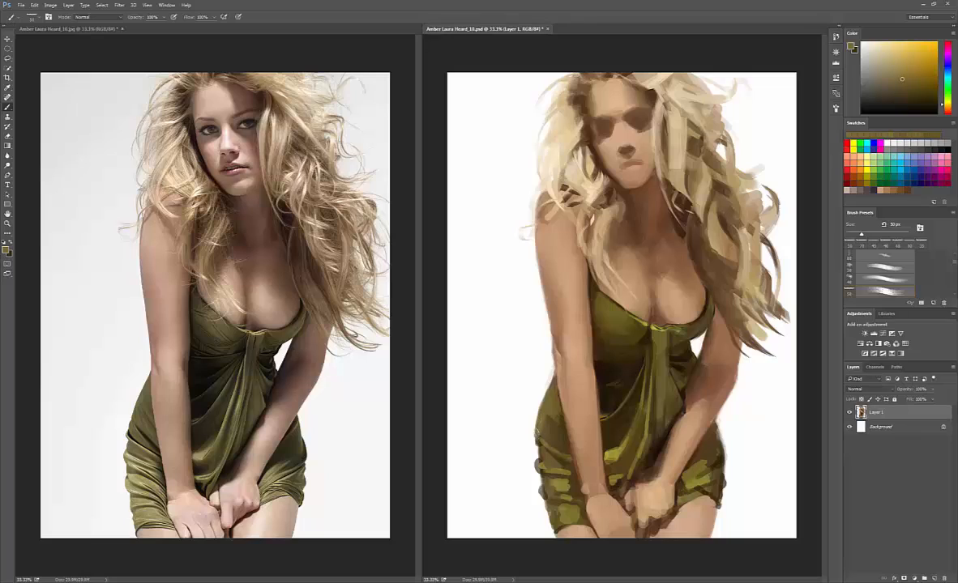
left_click(551, 450, "alt")
left_click(554, 453, "alt")
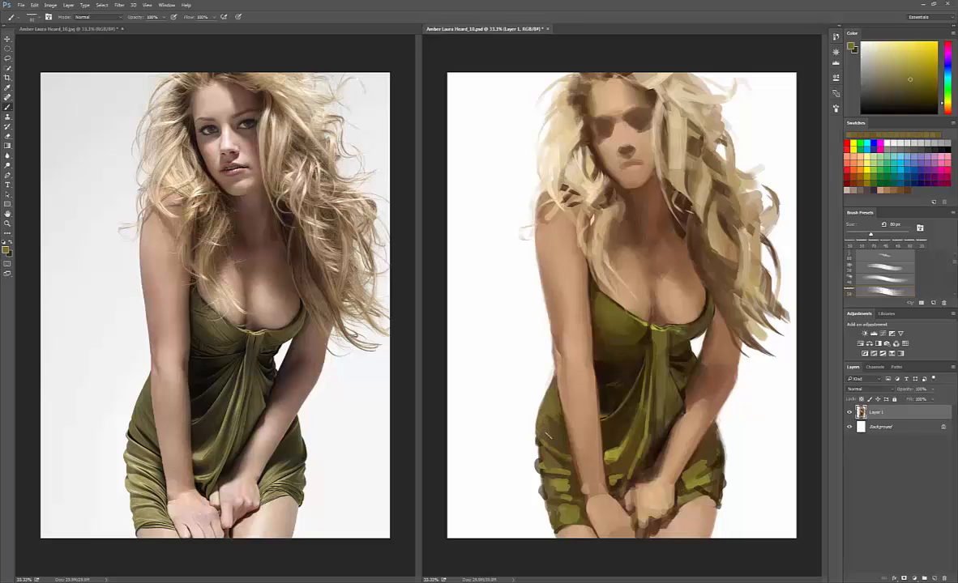
left_click(559, 437, "alt")
left_click(554, 429, "alt")
left_click(541, 422, "alt")
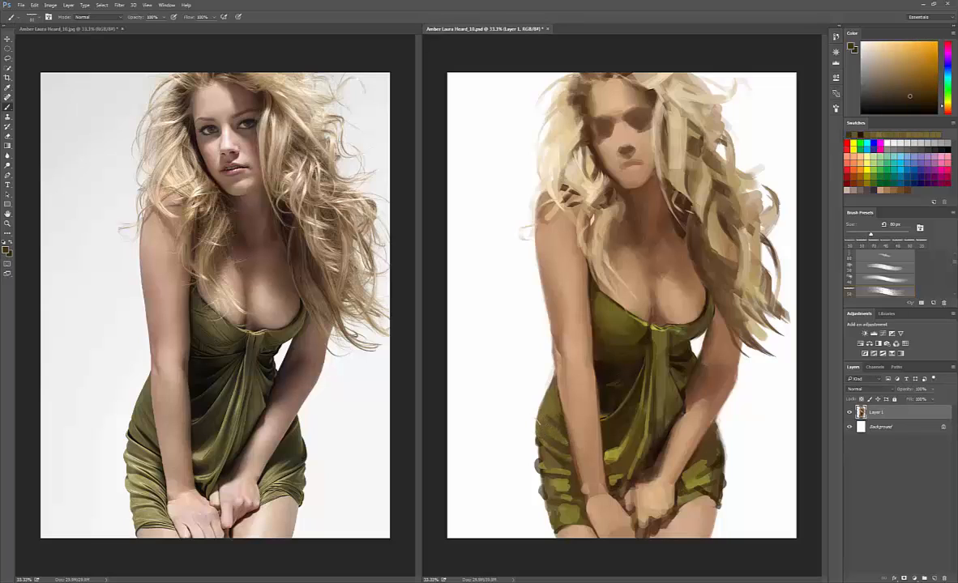
Step: Paint a dark shadow at the outer edge of the left hip fold with a 45 px brush
left_click(541, 424, "alt")
key("bracketleft")
key("bracketleft")
key("bracketleft")
left_click(539, 439, "alt")
left_click_drag(535, 439, 539, 444)
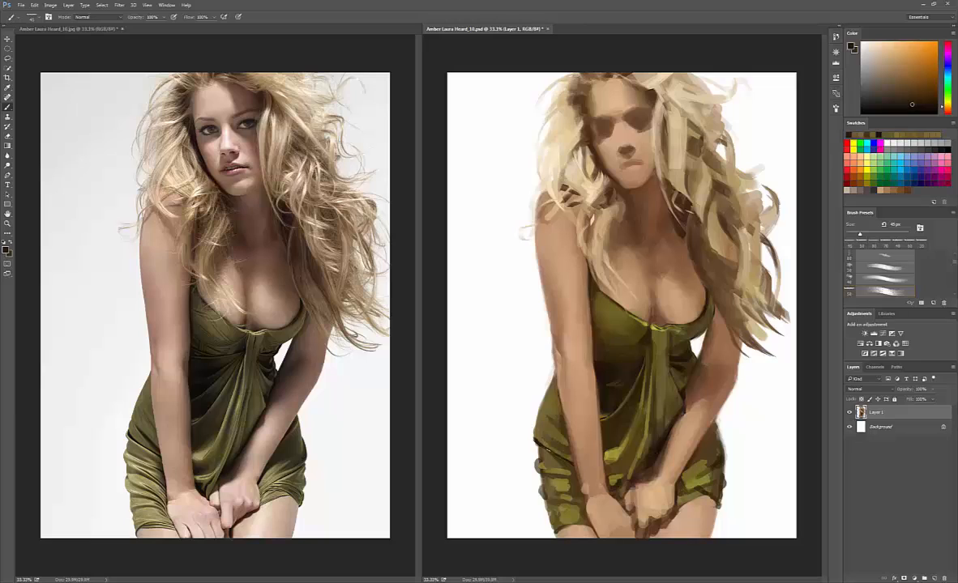
Step: Define the shadow line beneath the left hip's upper fold with sampled olive and dark tones
left_click(544, 438, "alt")
left_click(558, 451, "alt")
left_click(554, 447, "alt")
left_click(555, 445, "alt")
left_click(555, 443, "alt")
left_click(541, 441, "alt")
left_click_drag(536, 438, 548, 447)
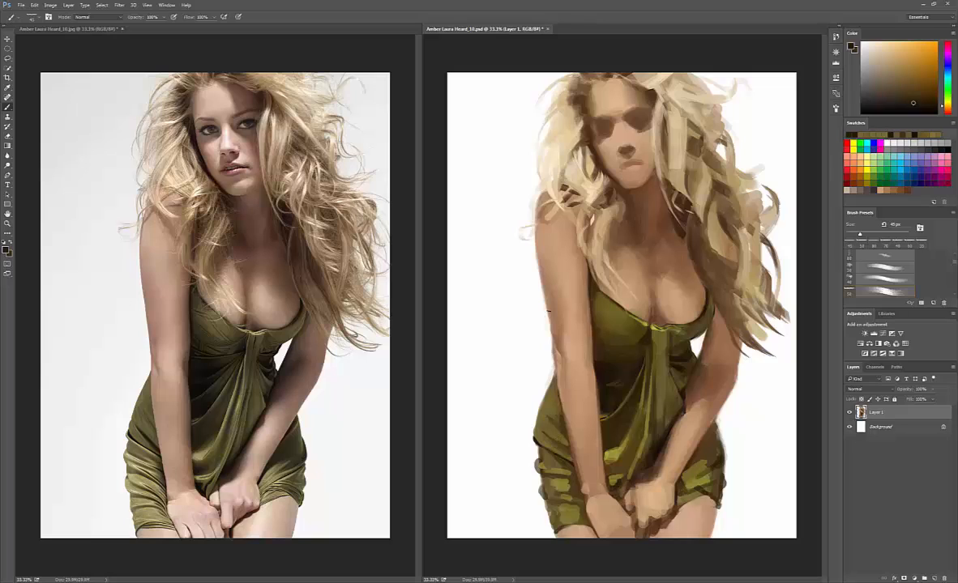
Step: Paint a bright olive highlight along the left hip's upper fold and refine it with a 35 px brush
left_click(532, 441, "alt")
left_click_drag(540, 443, 559, 456)
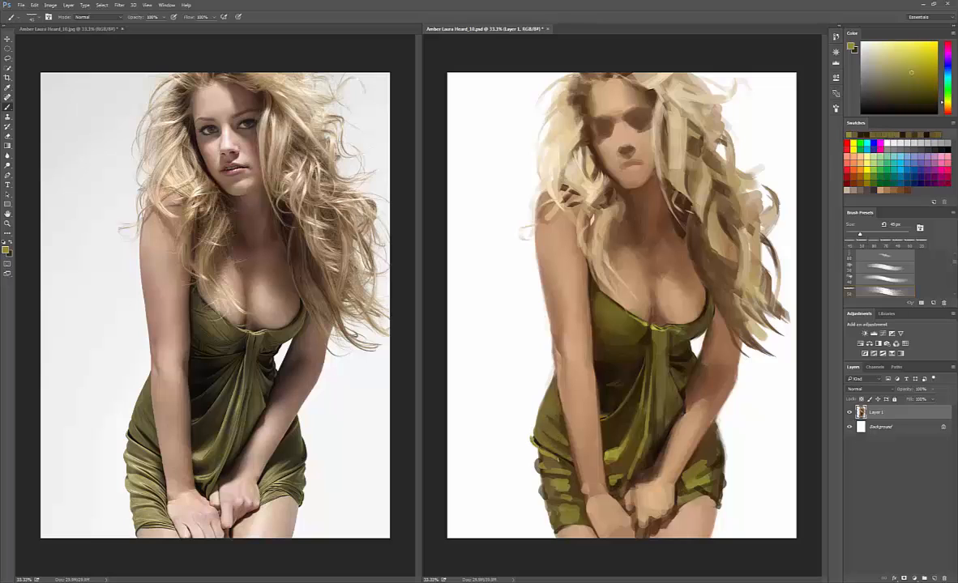
left_click(559, 455, "alt")
key("bracketleft")
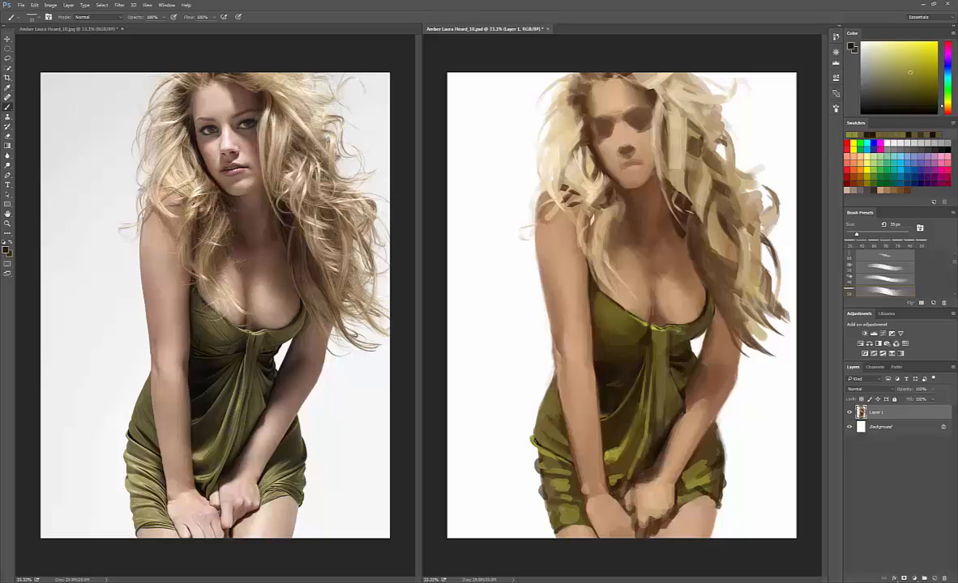
left_click(525, 434, "alt")
left_click(537, 441, "alt")
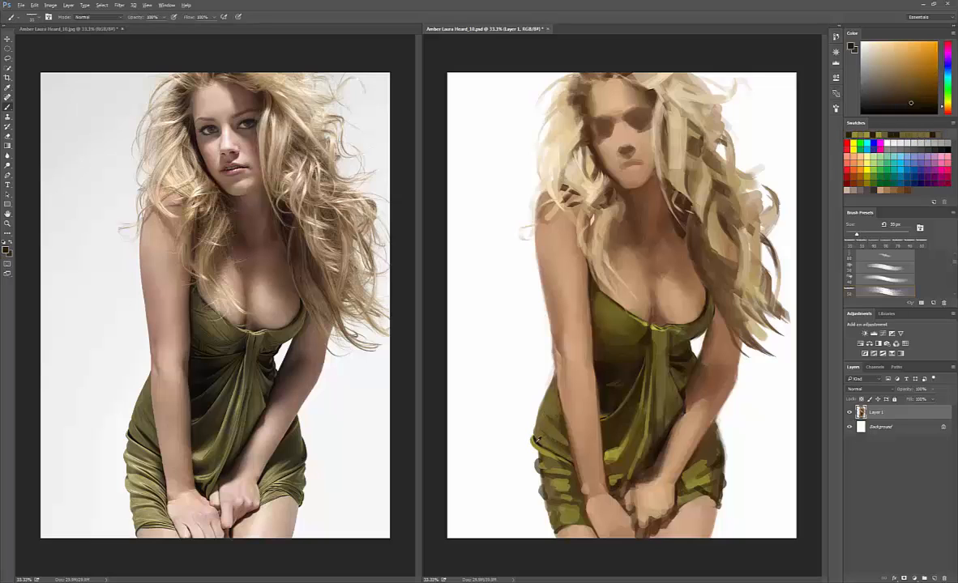
Step: Shape the gathered folds and outer edge just below the left hip with sampled tones, and save the painting
left_click(538, 442, "alt")
mouse_move(535, 451)
left_mouse_down()
mouse_move(566, 468)
mouse_move(568, 454)
mouse_move(530, 455)
mouse_move(533, 466)
left_mouse_up()
left_click(539, 445, "alt")
key("bracketright")
left_click(538, 455, "alt")
left_click(542, 457, "alt")
left_click(542, 457, "alt")
key("bracketleft")
left_click(554, 460, "alt")
key("ctrl+s")
Step: Touch up the left hip and shade the outer edge of the forearm with a 40 px brush
left_click(547, 441, "alt")
left_click(550, 435, "alt")
key("bracketright")
key("bracketright")
key("bracketright")
left_click(579, 464, "alt")
key("bracketleft")
left_click(579, 489, "alt")
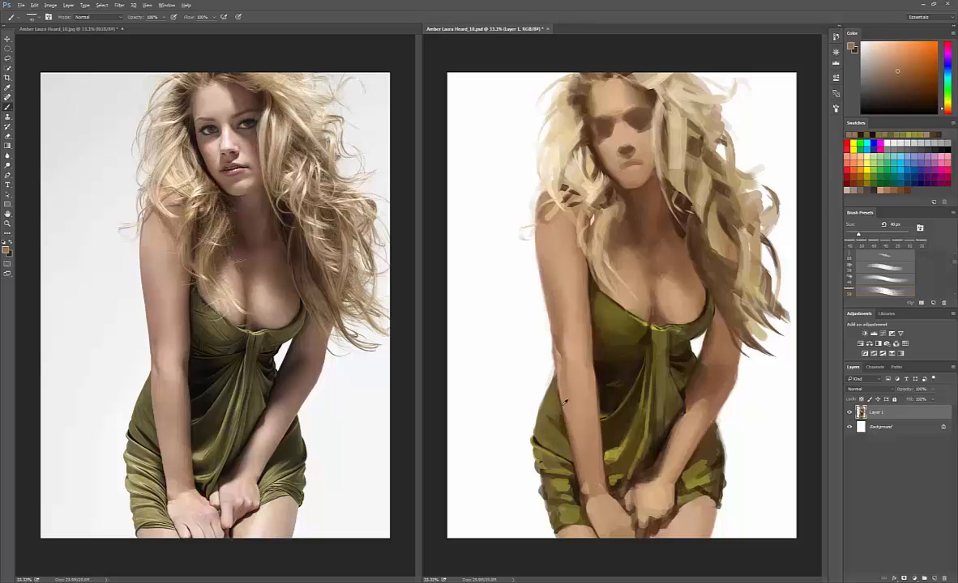
left_click_drag(565, 424, 569, 449)
Step: Blend the lower left forearm with sampled skin tones and a 35 px brush
left_click(573, 437, "alt")
left_click(575, 434, "alt")
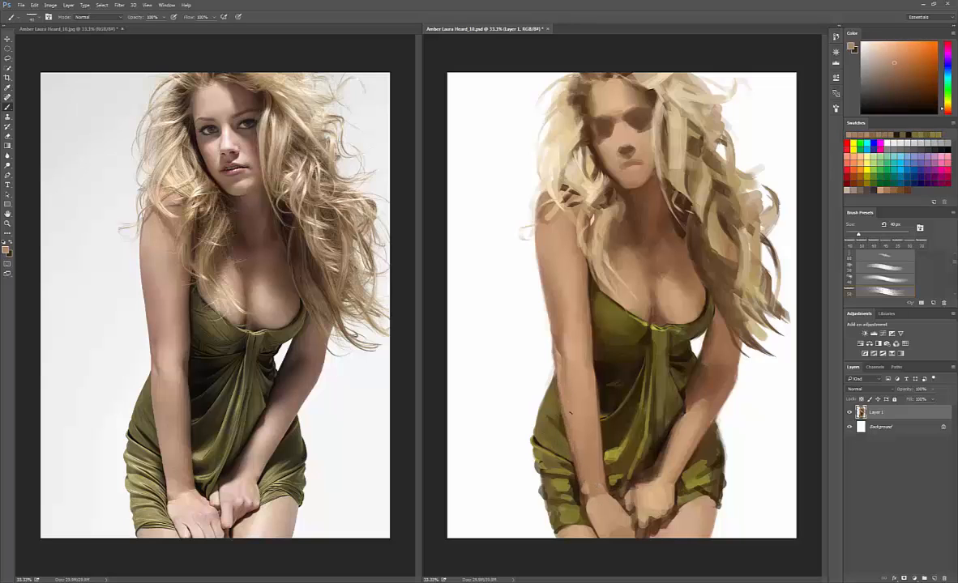
left_click(576, 427, "alt")
key("bracketleft")
left_click(577, 429, "alt")
left_click(579, 470, "alt")
Step: Paint skin tones across the left forearm just below the elbow, sampling neighbouring light and mid tones
left_click(567, 389, "alt")
mouse_move(557, 387)
left_mouse_down()
mouse_move(559, 401)
mouse_move(597, 412)
left_mouse_up()
left_click(571, 395, "alt")
left_click(579, 405, "alt")
left_click(591, 382, "alt")
left_click(589, 417, "alt")
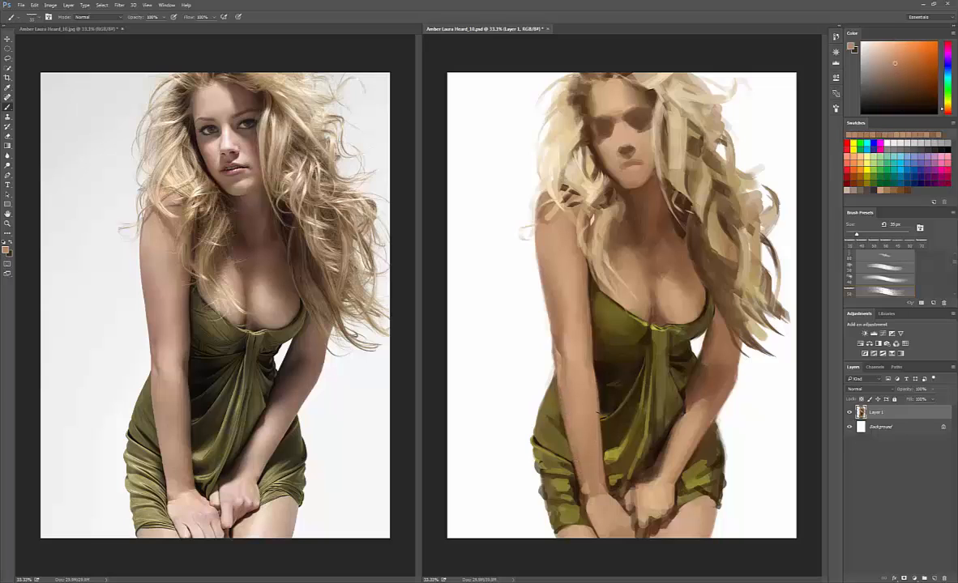
Step: Smooth the shading along the middle of the left forearm with sampled skin tones and a 50 px brush
left_click(588, 422, "alt")
left_click(588, 425, "alt")
key("bracketright")
key("bracketright")
key("bracketright")
left_click(588, 425, "alt")
left_click(592, 423, "alt")
left_click(585, 438, "alt")
left_click(577, 451, "alt")
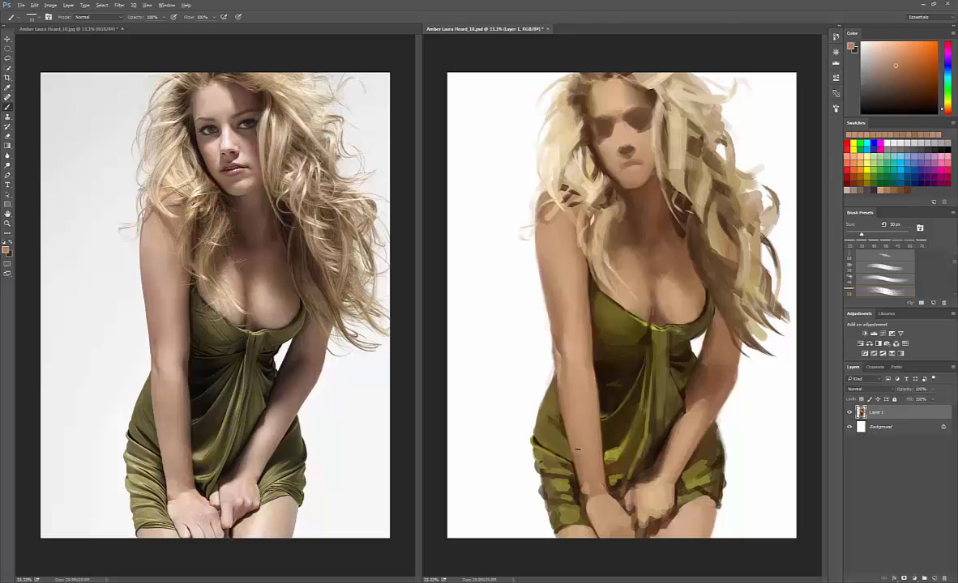
left_click(577, 451, "alt")
Step: Blend the skin tones across the middle of the left upper arm with a larger brush
left_click(574, 292, "alt")
left_click(570, 319, "alt")
left_click(559, 289, "alt")
left_click(555, 284, "alt")
left_click(547, 277, "alt")
key("bracketright")
left_click(555, 268, "alt")
Step: Refine the outer edge of the left upper arm with sampled skin tones and a 45 px brush
key("bracketleft")
key("bracketleft")
left_click_drag(540, 268, 543, 295)
left_click(544, 271, "alt")
left_click(543, 279, "alt")
left_click_drag(537, 253, 543, 289)
left_click(546, 269, "alt")
left_click(547, 258, "alt")
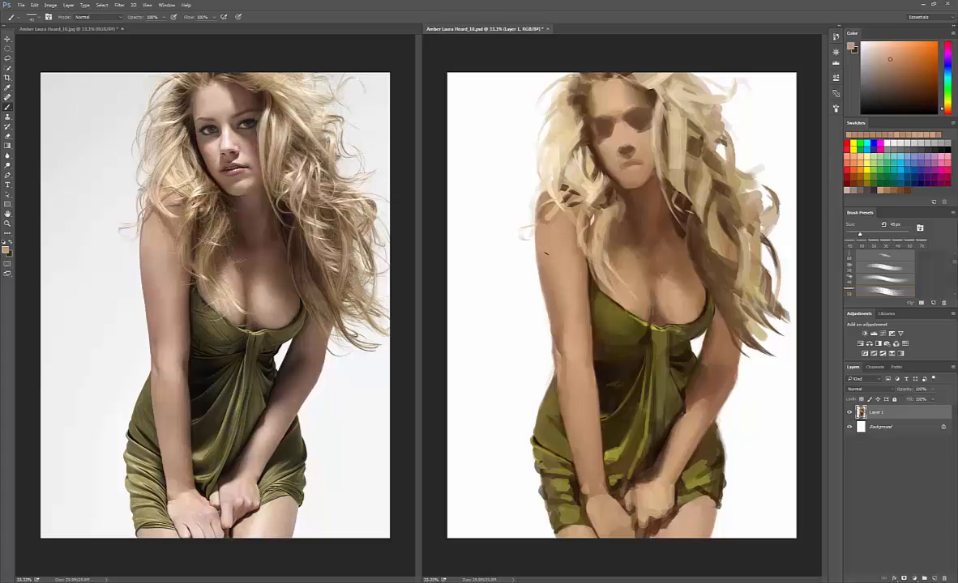
left_click(549, 261, "alt")
Step: Deepen the dress folds beside the left wrist with sampled olive and dark tones
left_click(614, 455, "alt")
left_click(609, 476, "alt")
left_click(607, 470, "alt")
left_click(609, 473, "alt")
left_click_drag(615, 447, 609, 474)
left_click(609, 479, "alt")
left_click_drag(559, 432, 574, 440)
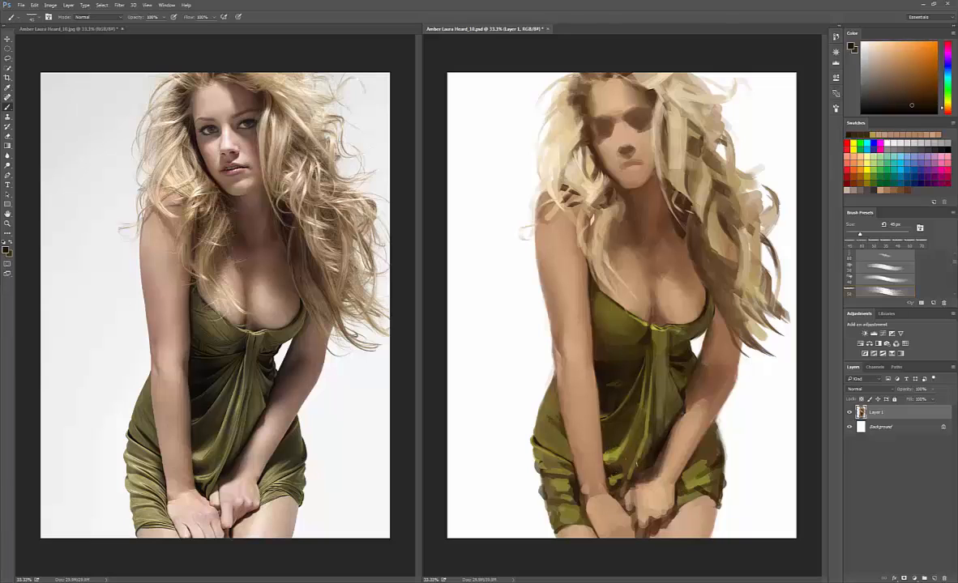
Step: Refine the left wrist and its transition into the hand with sampled skin tones
left_click(632, 464, "alt")
left_click(585, 474, "alt")
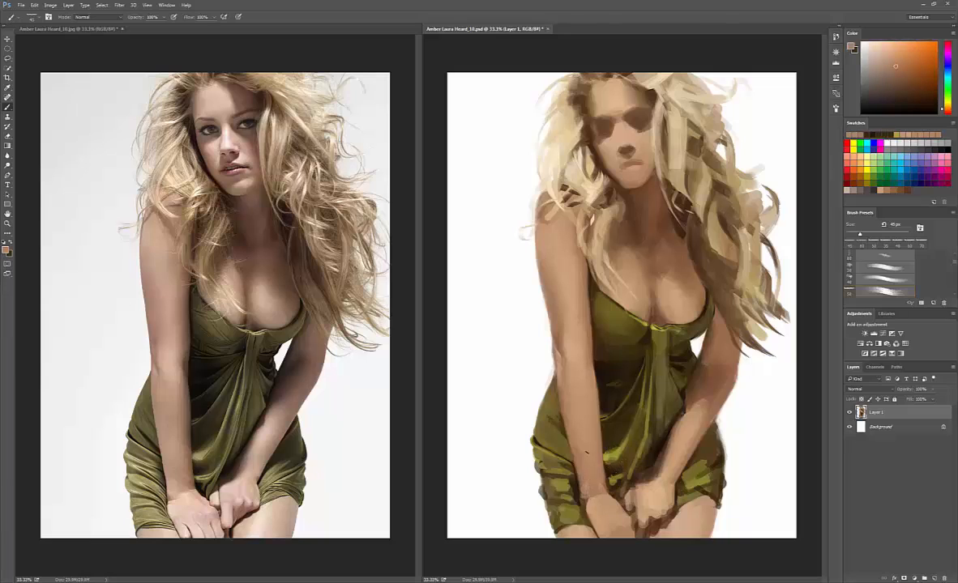
left_click(585, 478, "alt")
left_click(590, 491, "alt")
left_click_drag(585, 486, 590, 512)
left_click(586, 494, "alt")
left_click(590, 497, "alt")
left_click(590, 504, "alt")
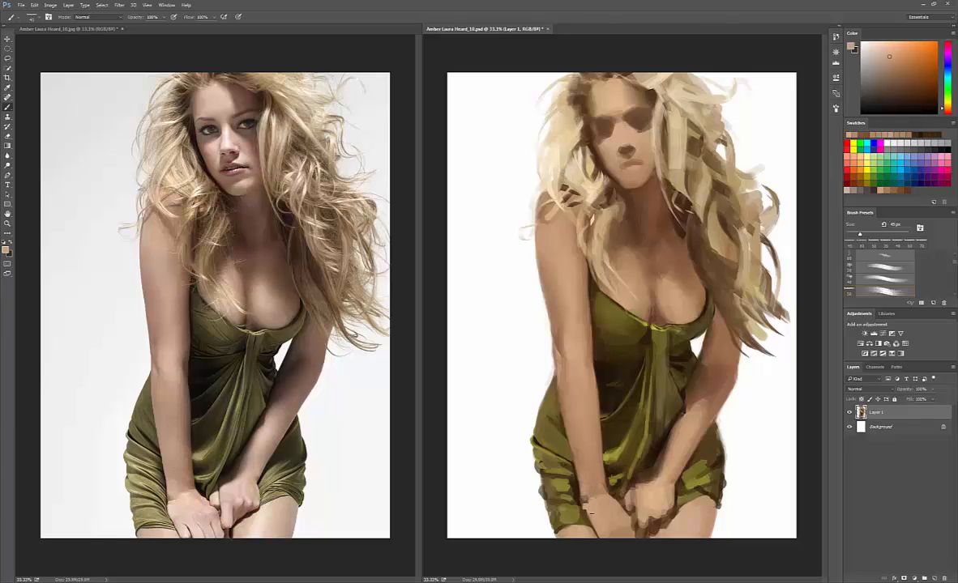
Step: Deepen the dress shadow beside the left forearm and refine the left wrist shading with sampled skin tones
left_click(607, 389, "alt")
left_click_drag(606, 386, 623, 382)
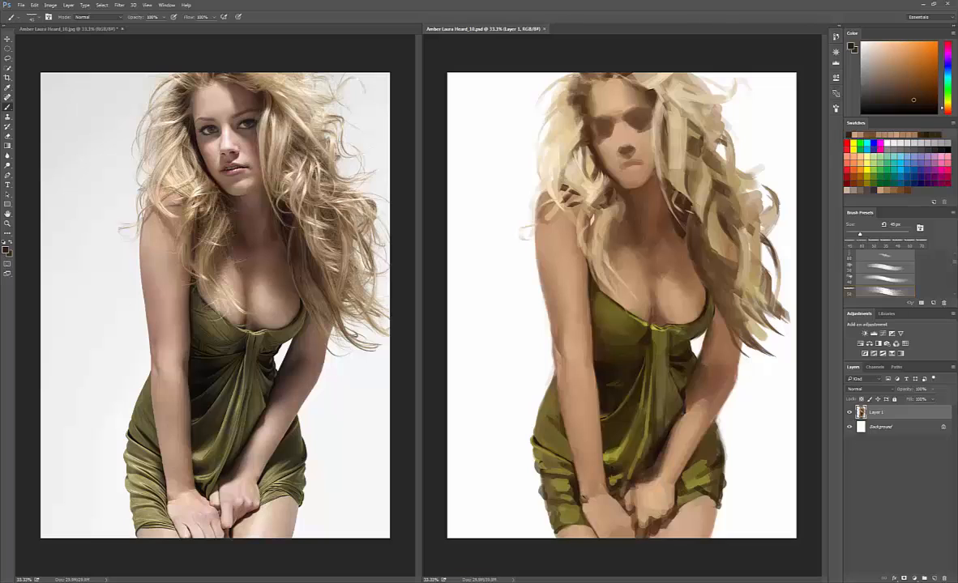
left_click(597, 522, "alt")
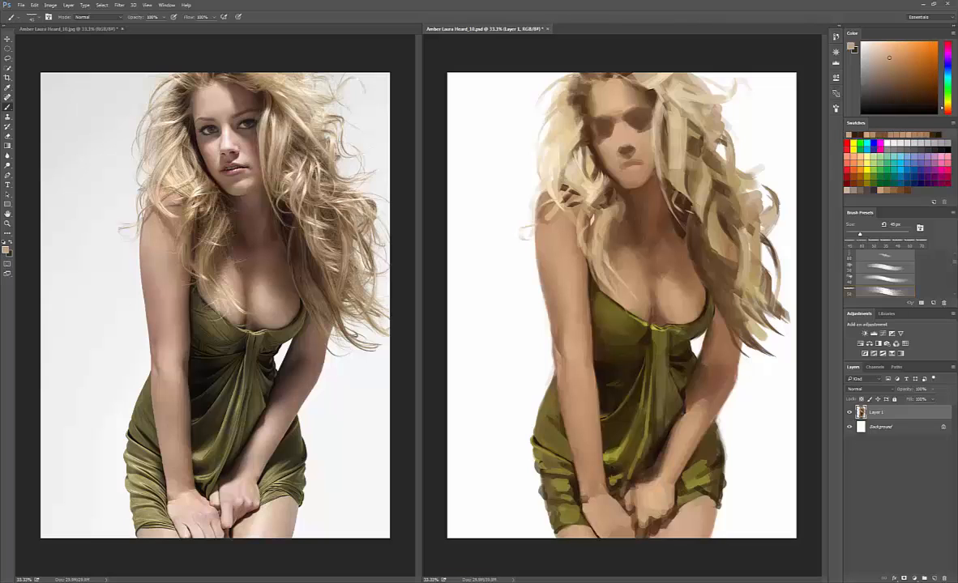
left_click(608, 532, "alt")
left_click(597, 488, "alt")
mouse_move(586, 496)
left_mouse_down()
mouse_move(604, 492)
mouse_move(607, 501)
left_mouse_up()
left_click(598, 501, "alt")
Step: Mix a slightly lighter skin tone for the back of the left hand and set the brush to 40 px
key("bracketright")
key("bracketright")
left_click(601, 510, "alt")
left_click(6, 250)
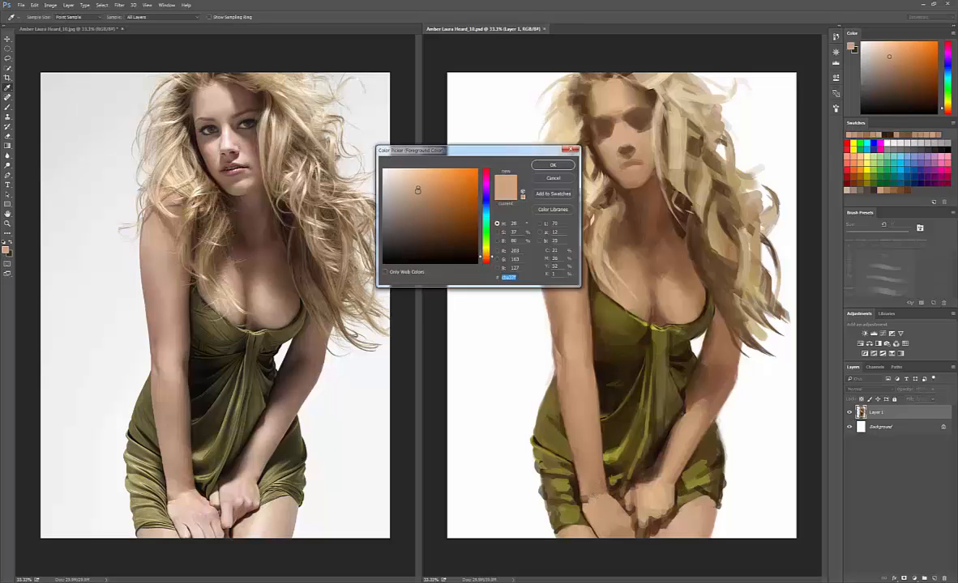
left_click(412, 185)
left_click(552, 165)
key("bracketleft")
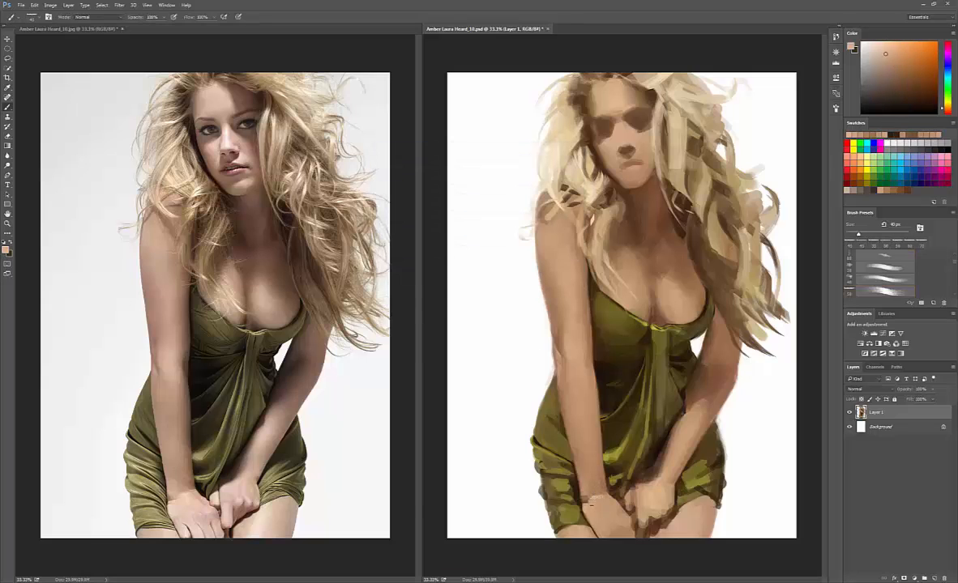
Step: Refine the upper edge of the right hand with sampled skin tones
left_click(646, 491, "alt")
left_click(640, 485, "alt")
left_click_drag(641, 490, 646, 483)
left_click(648, 479, "alt")
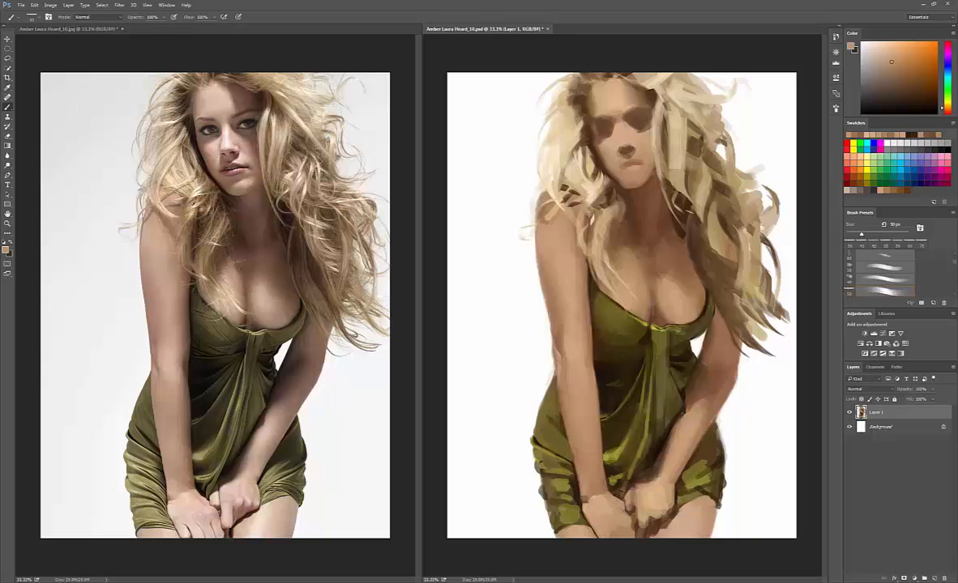
Step: Paint olive and dark tones into the dress gap between the wrists with a 35 px brush
key("bracketleft")
left_click(574, 457, "alt")
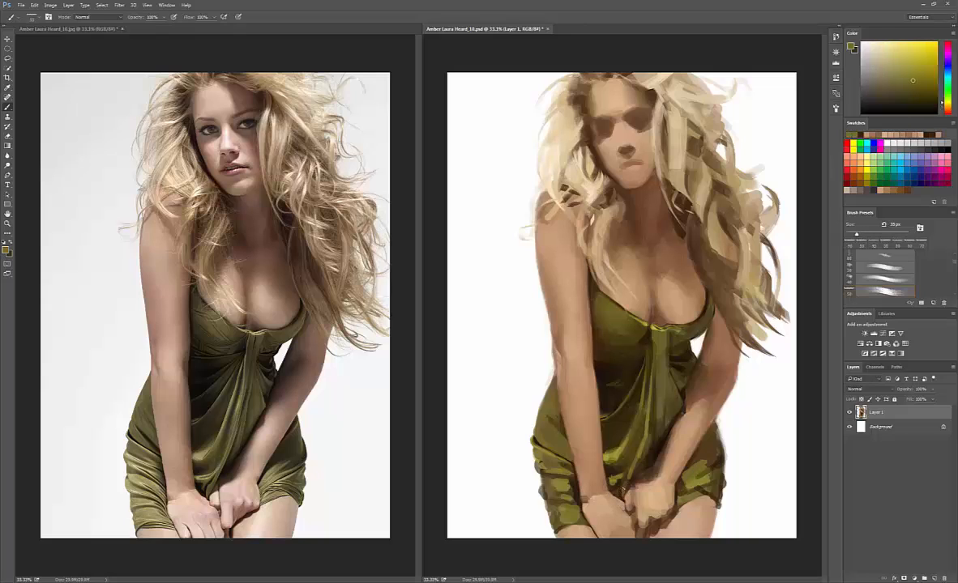
key("bracketleft")
left_click_drag(619, 488, 626, 481)
left_click(623, 490, "alt")
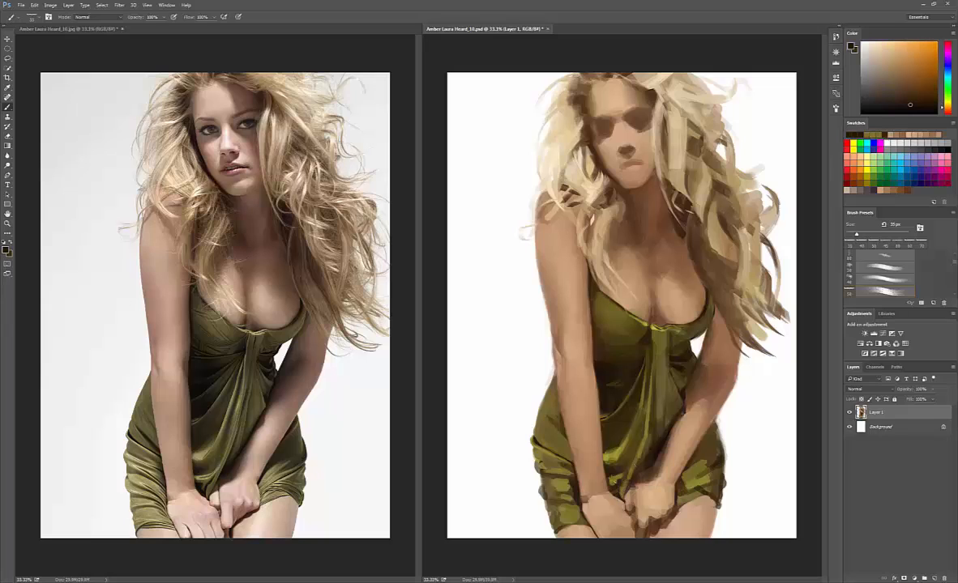
Step: Define the dress folds along the inner edge of the left forearm with sampled dark and olive tones
left_click(602, 448, "alt")
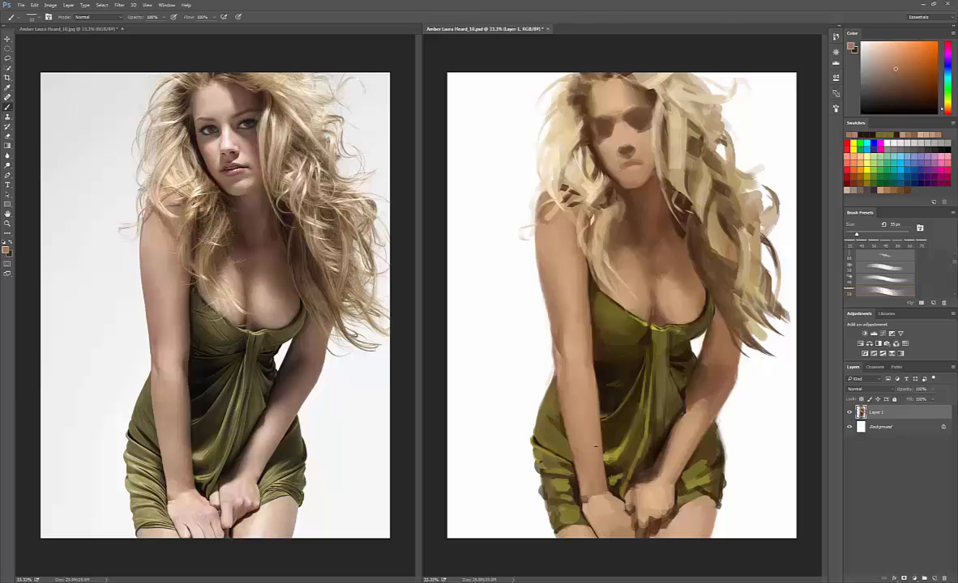
left_click(565, 424, "alt")
left_click(609, 467, "alt")
left_click_drag(608, 452, 617, 461)
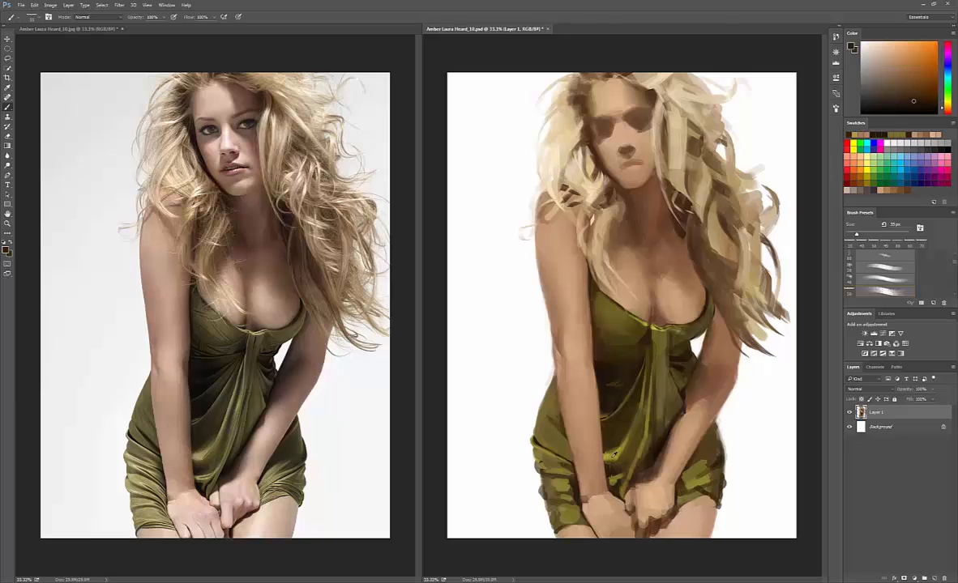
left_click(614, 457, "alt")
left_click(643, 461, "alt")
Step: Shade the curved dress folds just above the hands with sampled dark olive tones, using brushes of 45 and 35 px
key("bracketright")
key("bracketright")
left_click(635, 467, "alt")
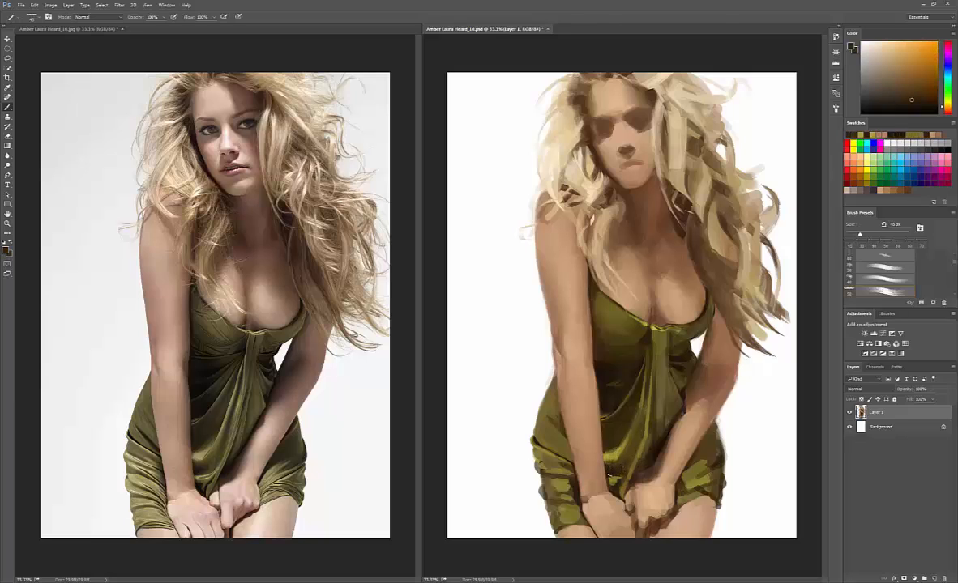
left_click(614, 475, "alt")
key("bracketleft")
key("bracketleft")
left_click(624, 470, "alt")
left_click(619, 476, "alt")
mouse_move(610, 476)
left_mouse_down()
mouse_move(627, 479)
mouse_move(625, 466)
left_mouse_up()
Step: Blend the folds above the hands with sampled olive tones and a 45 px brush, and save the painting
left_click(623, 478, "alt")
left_click(618, 478, "alt")
left_click(622, 477, "alt")
key("bracketright")
key("bracketright")
left_click(623, 476, "alt")
key("ctrl+s")
left_click(625, 464, "alt")
left_click(627, 467, "alt")
left_click(624, 464, "alt")
left_click(626, 466, "alt")
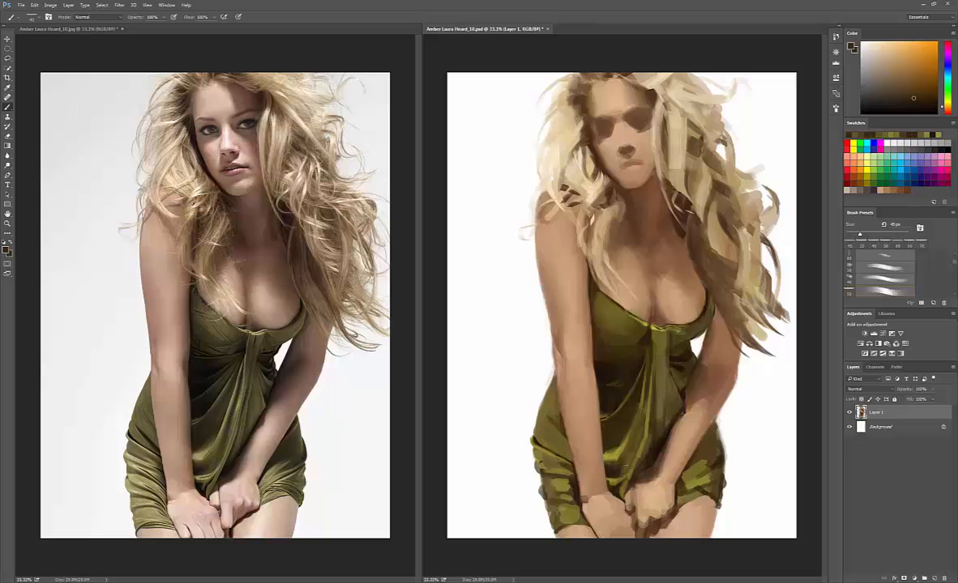
Step: Darken the fold running up the left side of the central drape with a 35 px brush and sampled dark tones
left_click(658, 391, "alt")
left_click(639, 398, "alt")
left_click(638, 400, "alt")
key("bracketleft")
key("bracketleft")
left_click_drag(636, 406, 648, 361)
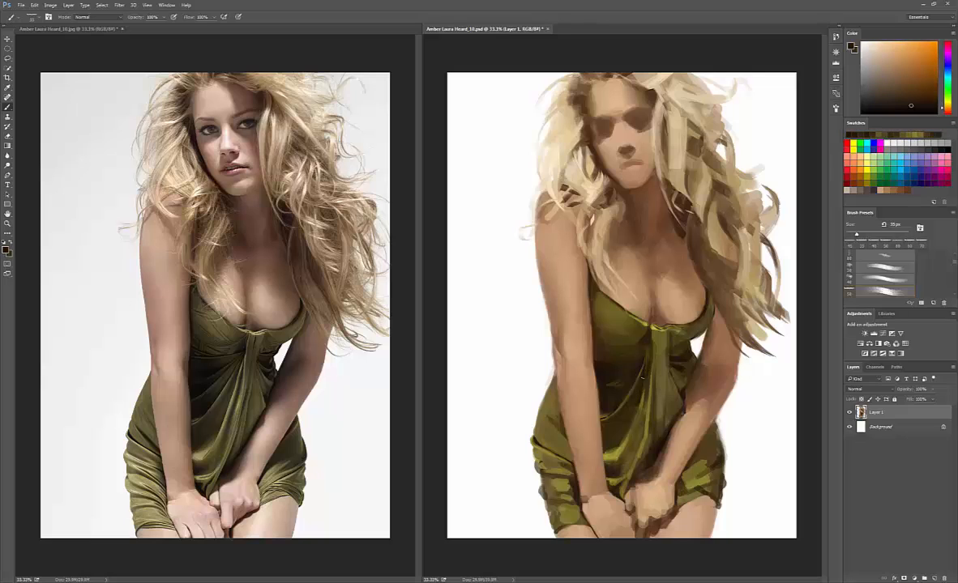
left_click(637, 402, "alt")
left_click(634, 408, "alt")
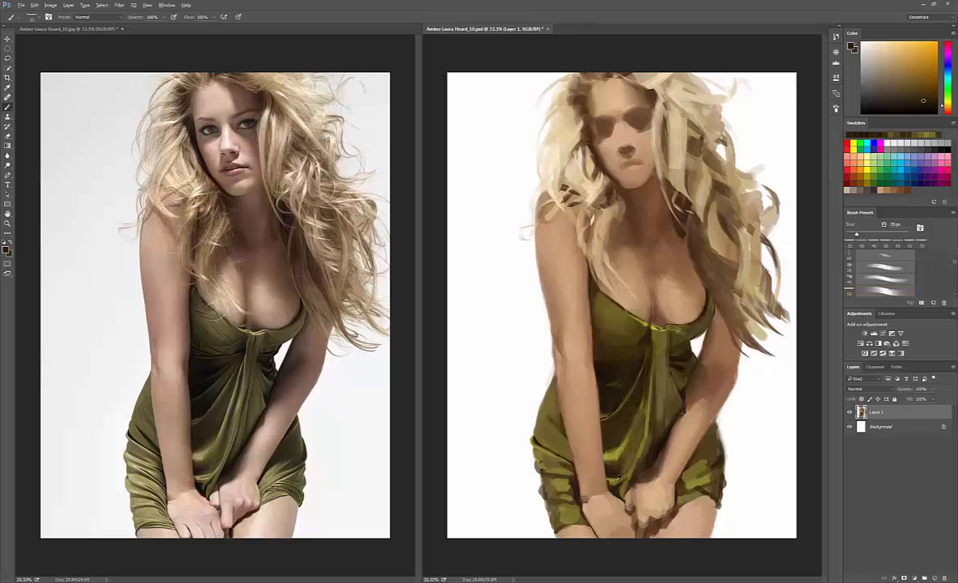
Step: Touch up the lowest dress fold next to the left wrist with sampled olive tones
left_click(619, 478, "alt")
left_click(618, 479, "alt")
left_click(614, 483, "alt")
left_click_drag(613, 485, 620, 477)
Step: Shape the long fold descending from the central drape toward the hands with sampled dark and olive tones
left_click(658, 431, "alt")
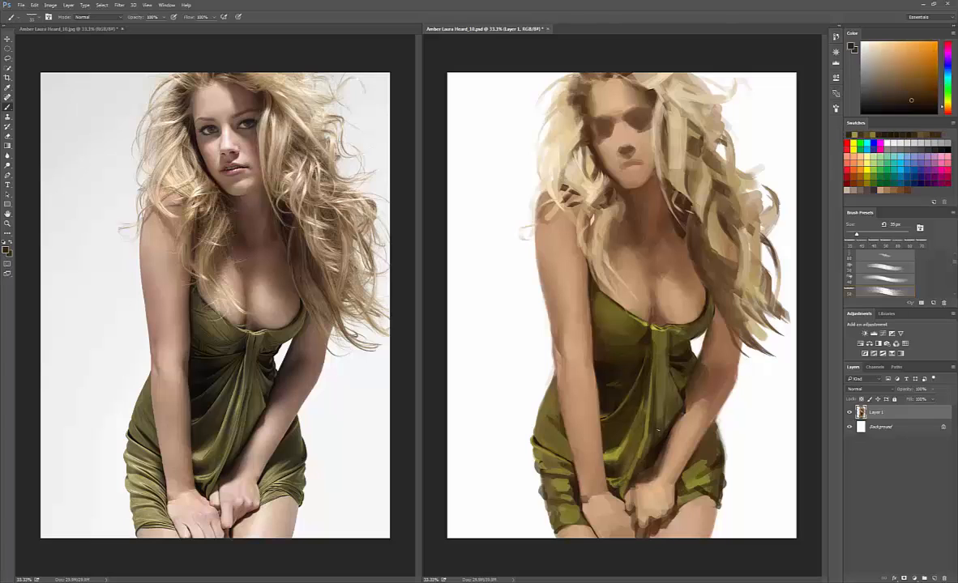
left_click(653, 431, "alt")
left_click(649, 433, "alt")
left_click(645, 429, "alt")
left_click_drag(648, 434, 638, 464)
left_click(642, 434, "alt")
left_click(644, 428, "alt")
left_click(645, 423, "alt")
Step: Blend the lower end of the drape and the dress edge beside the right forearm with sampled tones
left_click(638, 474, "alt")
left_click(636, 486, "alt")
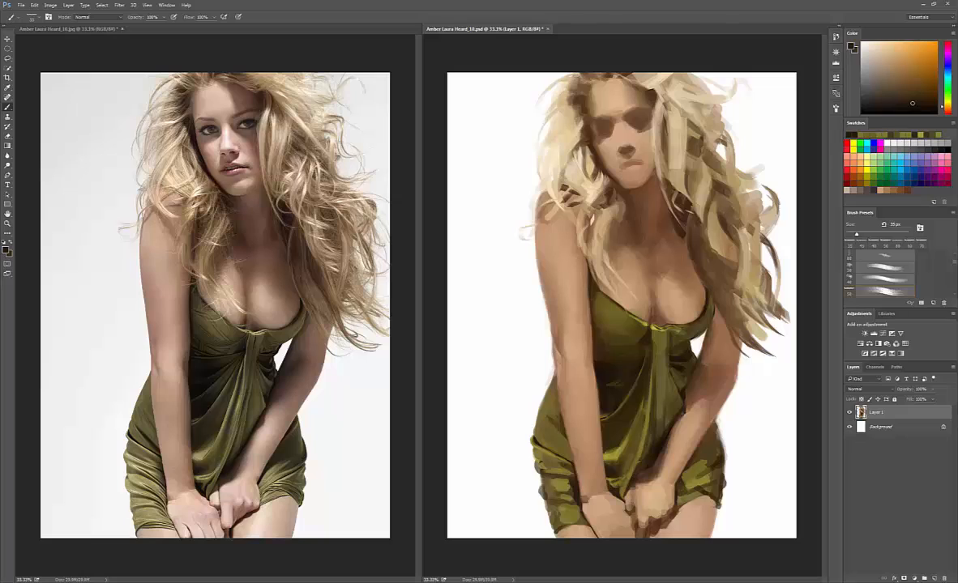
left_click(636, 478, "alt")
left_click(657, 427, "alt")
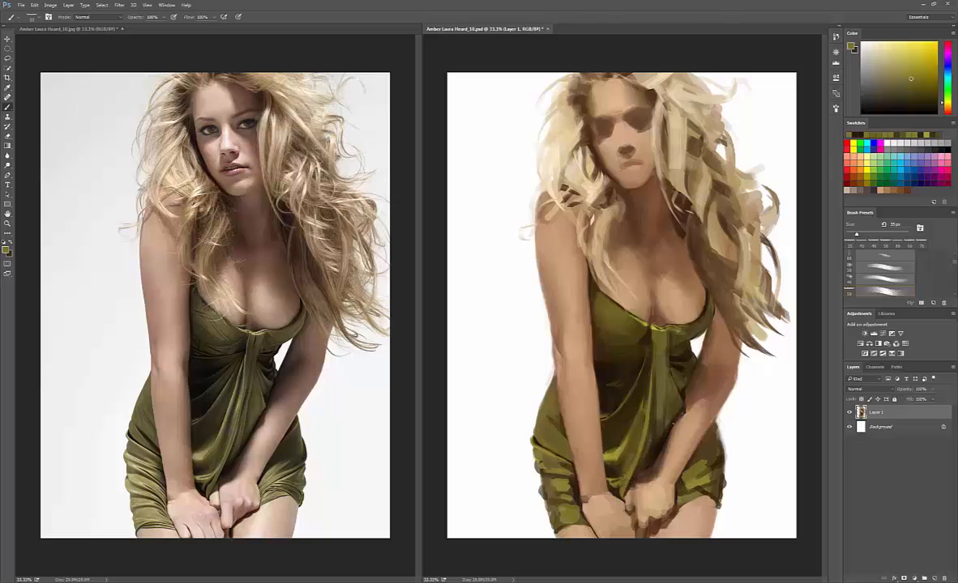
left_click(672, 429, "alt")
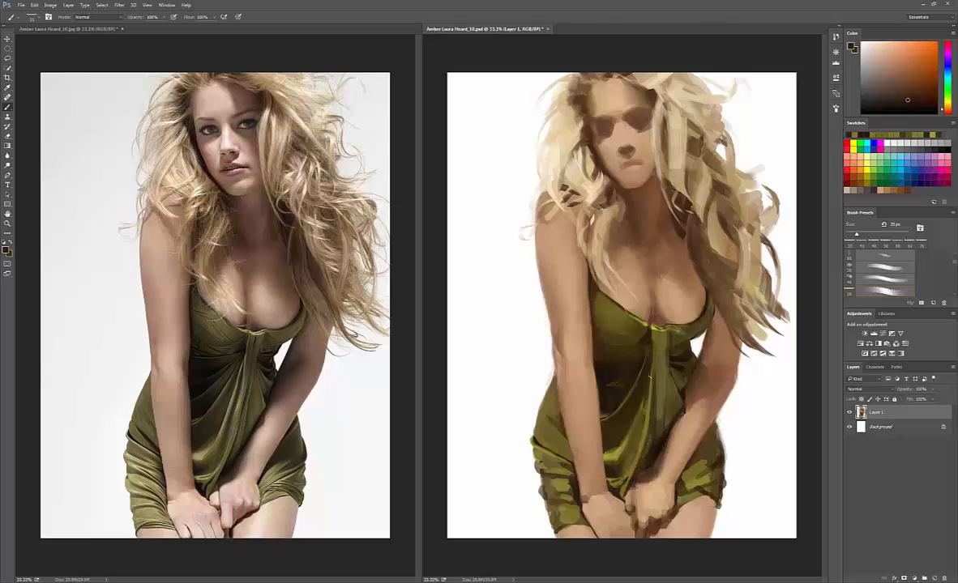
Step: Refine the middle of the central drape at hip level with alternating sampled olive and dark tones
left_click(657, 397, "alt")
left_click(671, 405, "alt")
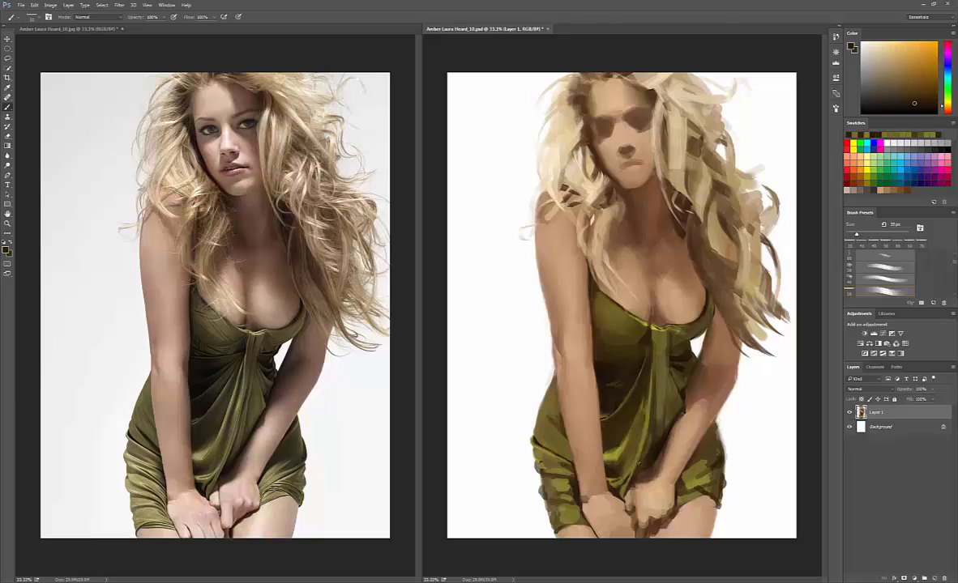
left_click(658, 397, "alt")
left_click(672, 405, "alt")
left_click(658, 397, "alt")
Step: Smooth the curved folds beside the left forearm with sampled olive tones and save the painting
left_click(614, 440, "alt")
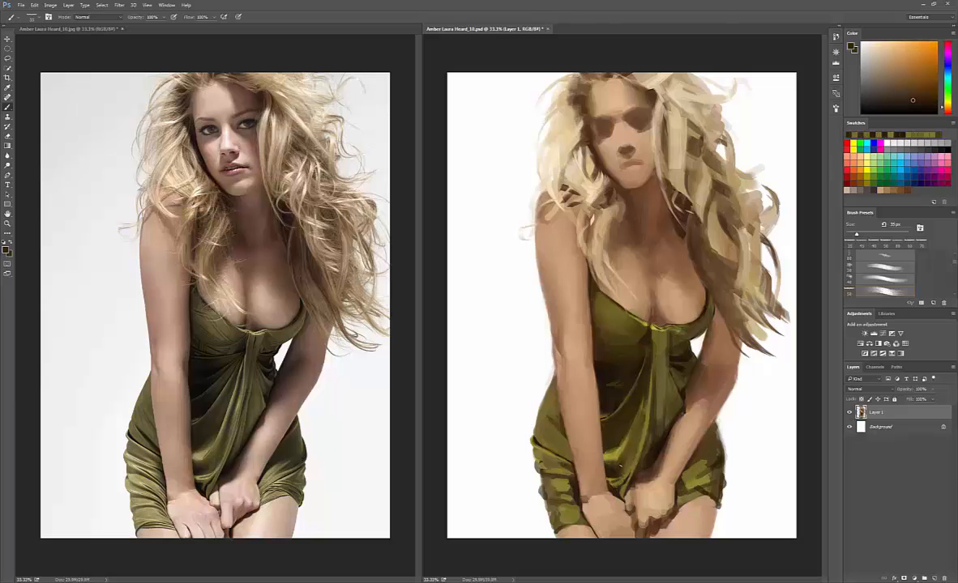
left_click(613, 455, "alt")
left_click_drag(603, 476, 619, 471)
left_click(615, 444, "alt")
key("ctrl+s")
Step: Refine the folds across the dress front with sampled dark and light olive tones
left_click(650, 446, "alt")
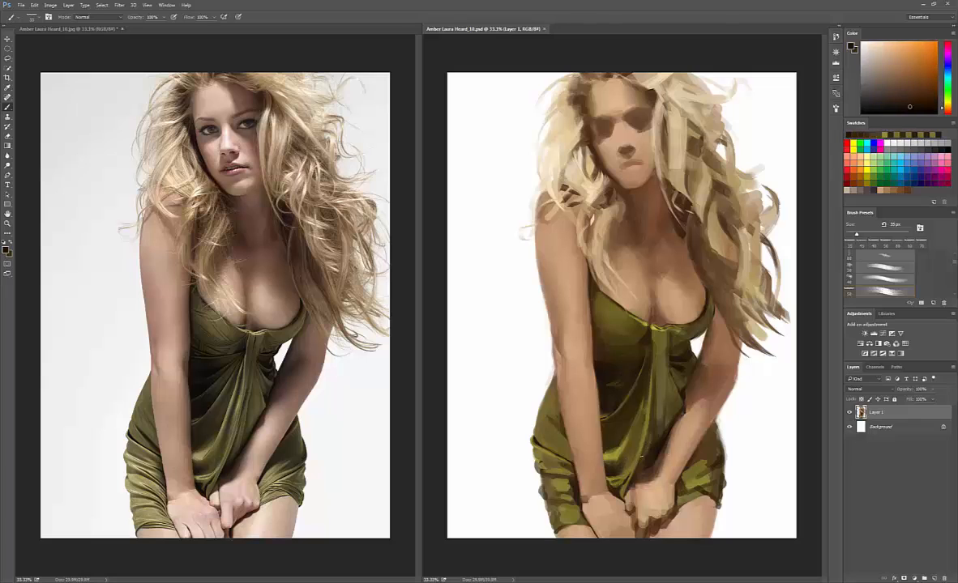
left_click(647, 419, "alt")
left_click(442, 195, "alt")
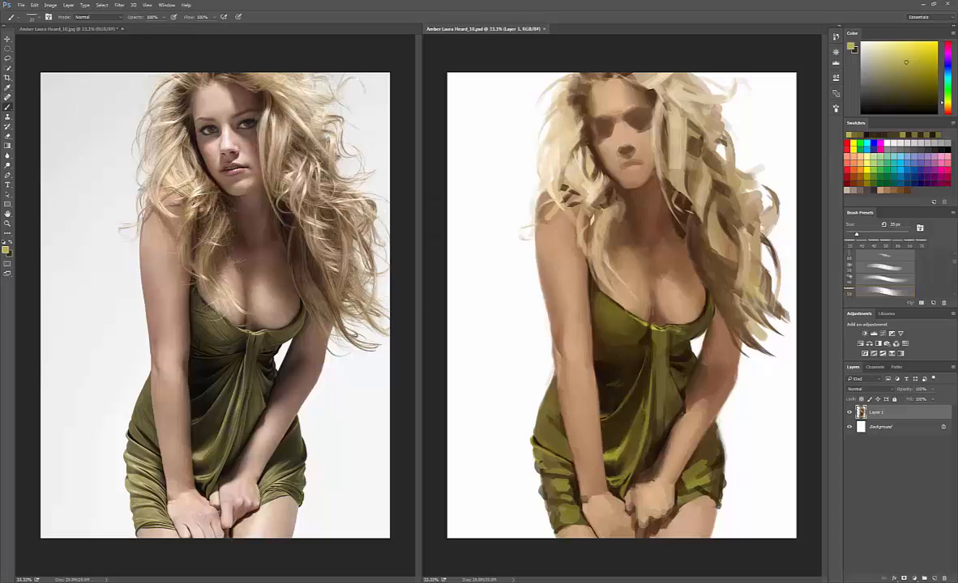
left_click(609, 444, "alt")
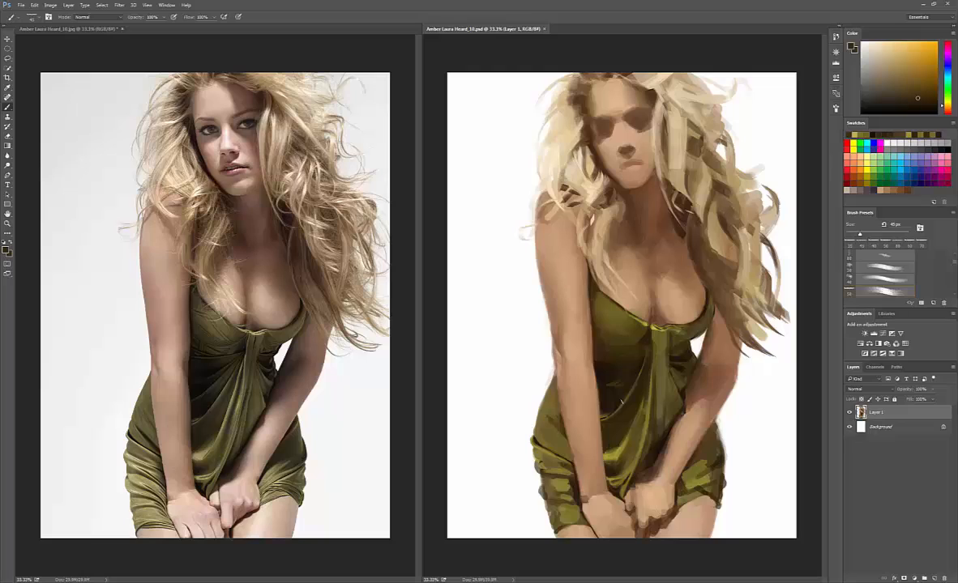
Step: Add light yellow-green highlights along the dress folds with a 30 px brush
key("bracketleft")
key("bracketleft")
key("bracketleft")
left_click(628, 458, "alt")
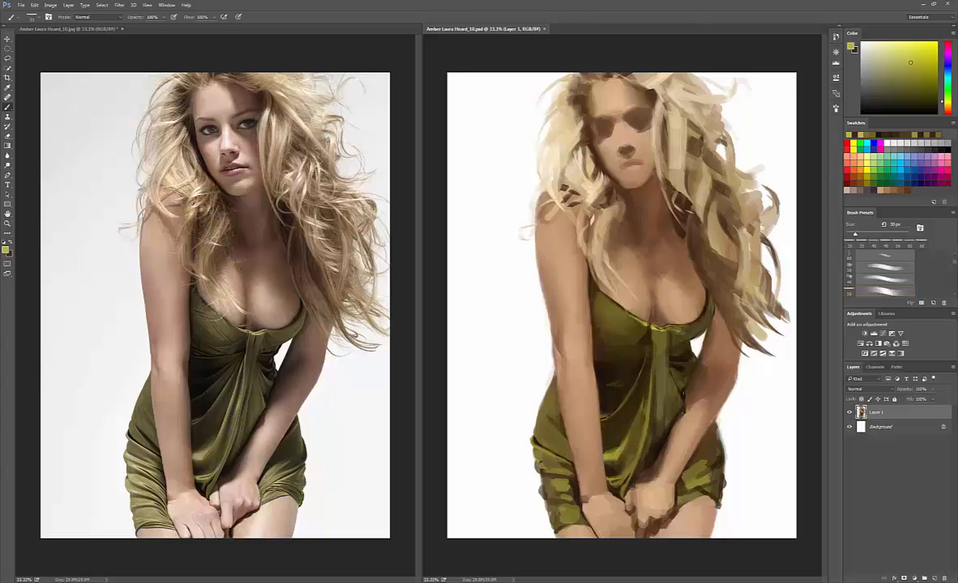
left_click_drag(602, 339, 603, 364)
left_click_drag(649, 426, 639, 463)
left_click(596, 417, "alt")
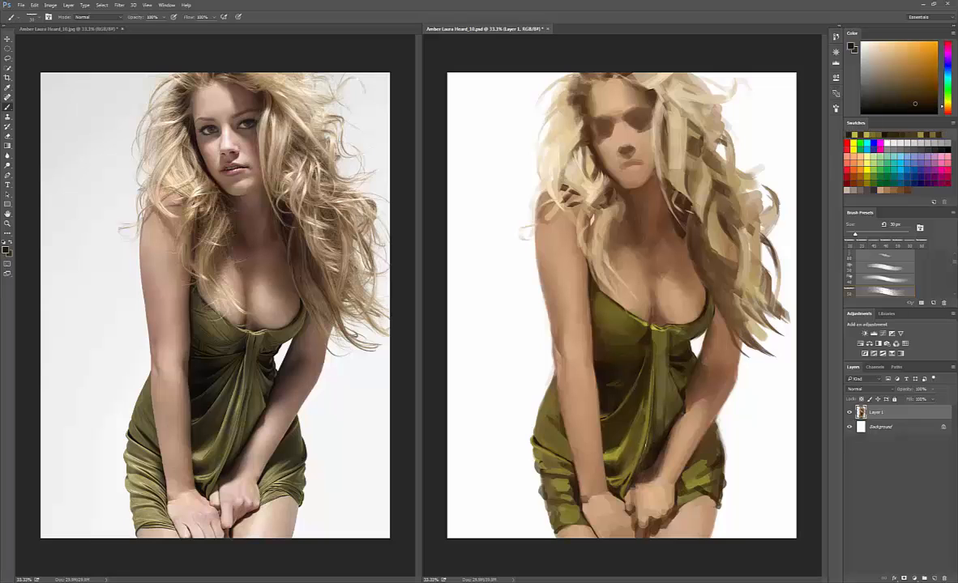
Step: Paint a light yellow-green highlight down the central drape below the neckline and save the painting
left_click(654, 353, "alt")
left_click(651, 328, "alt")
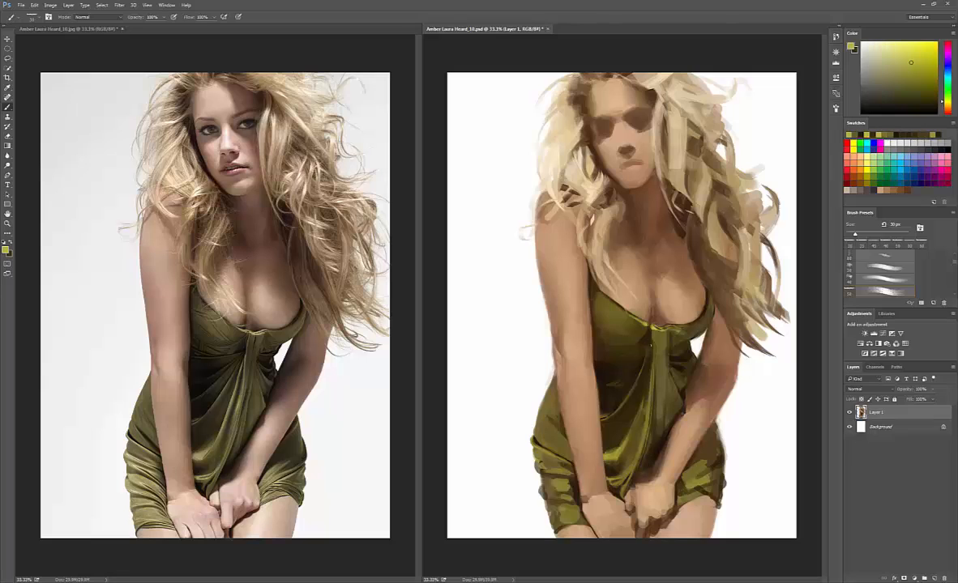
left_click_drag(650, 344, 650, 371)
key("ctrl+s")
Step: Narrow the painted figure slightly from its right side with Free Transform
key("ctrl+t")
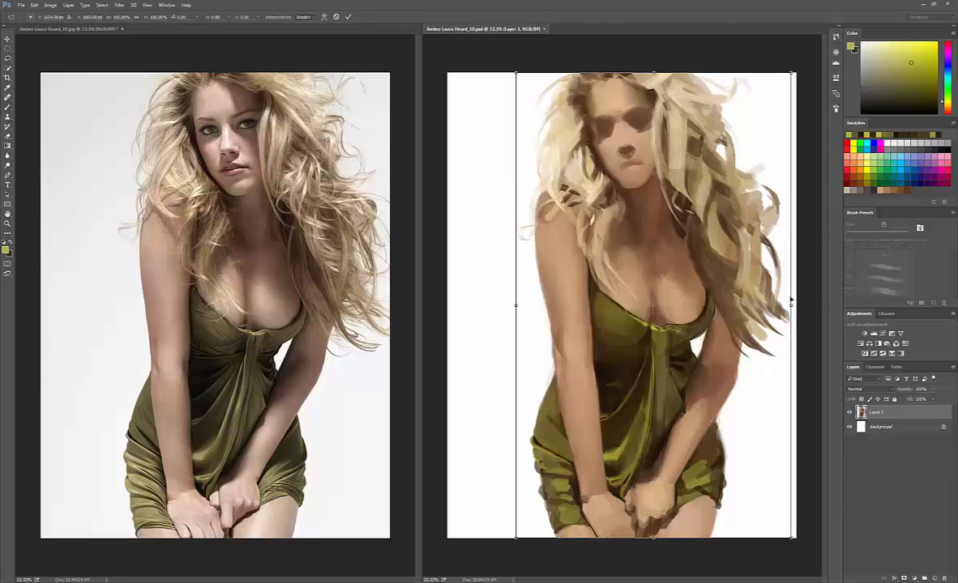
left_click_drag(791, 304, 784, 305)
key("Return")
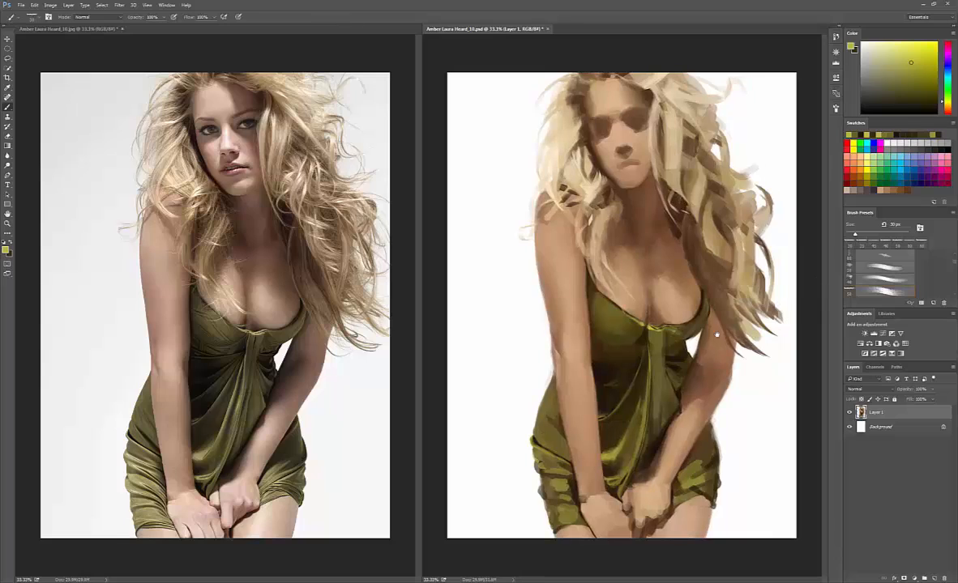
Step: Darken the dress shadow along the inner edge of the right forearm with sampled dark tones
left_click(633, 476, "alt")
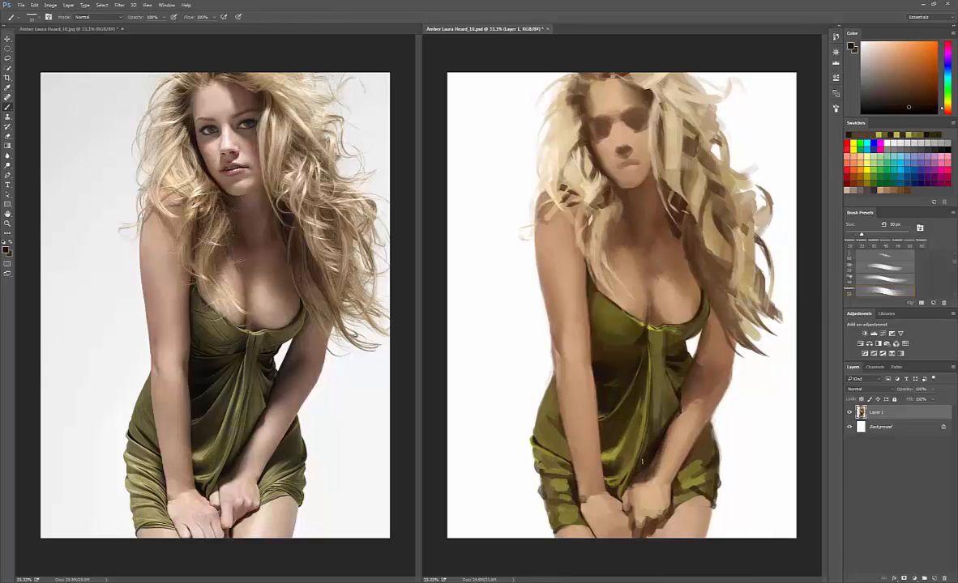
left_click_drag(655, 454, 650, 465)
left_click(658, 421, "alt")
mouse_move(663, 405)
left_mouse_down()
mouse_move(640, 478)
mouse_move(649, 467)
left_mouse_up()
key("[")
Step: Refine the shadow edge between the right wrist and the dress with a 35 px brush and sampled browns
left_click(658, 444, "alt")
left_click(648, 469, "alt")
left_click(648, 470, "alt")
left_click(646, 473, "alt")
left_click(654, 460, "alt")
left_click(653, 461, "alt")
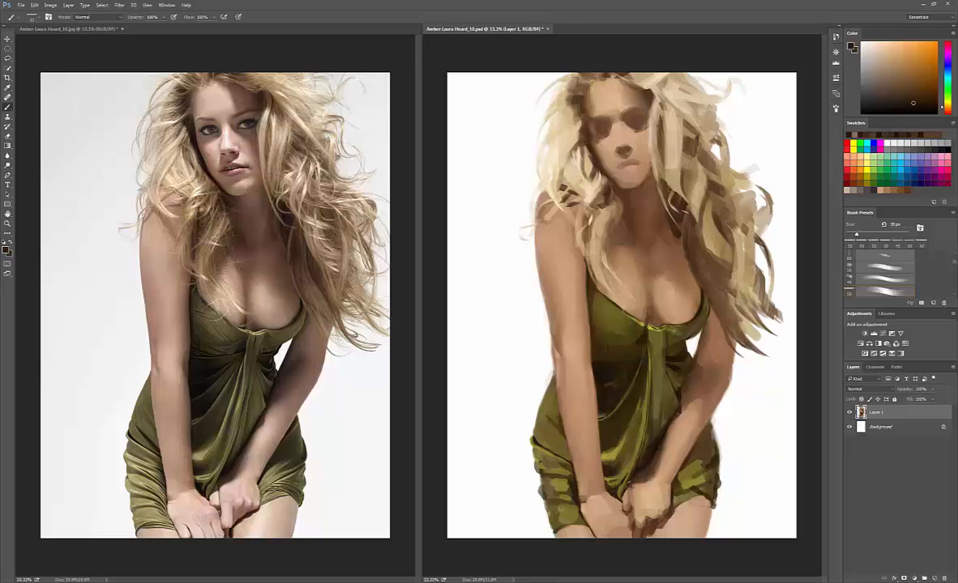
Step: Model the upper part of the right hand with sampled skin tones
left_click(581, 452, "alt")
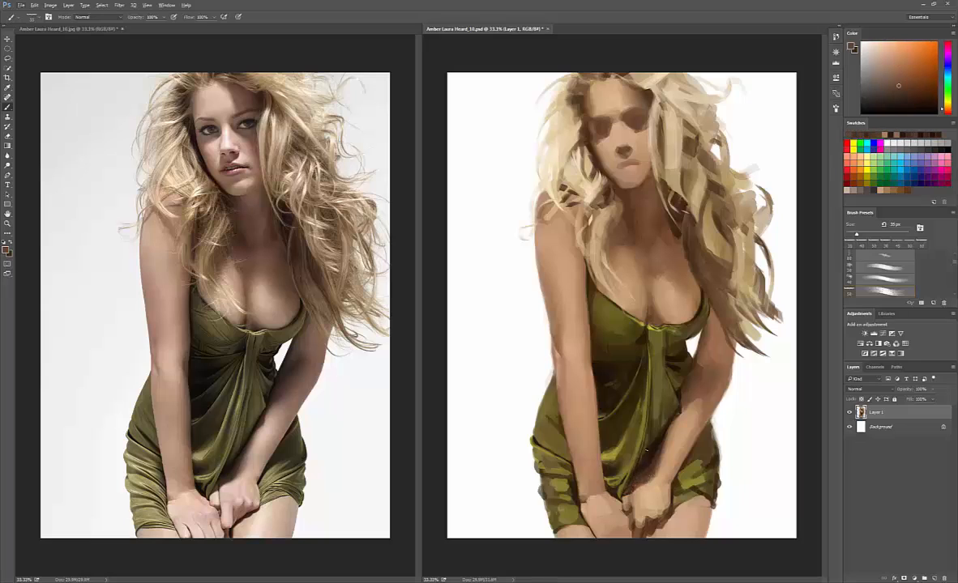
left_click(594, 447, "alt")
left_click(645, 489, "alt")
mouse_move(646, 488)
left_mouse_down()
mouse_move(655, 496)
mouse_move(641, 515)
mouse_move(653, 514)
mouse_move(676, 441)
mouse_move(655, 476)
mouse_move(636, 484)
mouse_move(658, 476)
left_mouse_up()
left_click(657, 489, "alt")
Step: Refine the fingers of the right hand with sampled shadow and skin tones
left_click(640, 507, "alt")
left_click(635, 513, "alt")
left_click(648, 509, "alt")
left_click(653, 491, "alt")
Step: Blend the right forearm and wrist into the hand with sampled skin and shadow tones
left_click(674, 444, "alt")
left_click(665, 463, "alt")
left_click(656, 469, "alt")
left_click(661, 470, "alt")
left_click(647, 476, "alt")
left_click(640, 481, "alt")
left_click(650, 473, "alt")
left_click(657, 477, "alt")
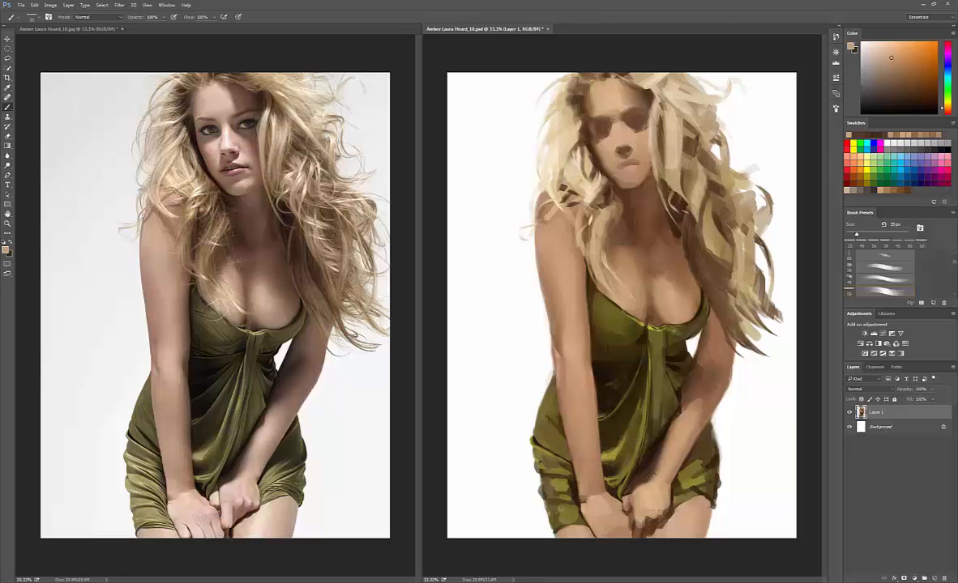
Step: Mix a paler skin tone as the foreground colour for the thumb between the hands
left_click(651, 484, "alt")
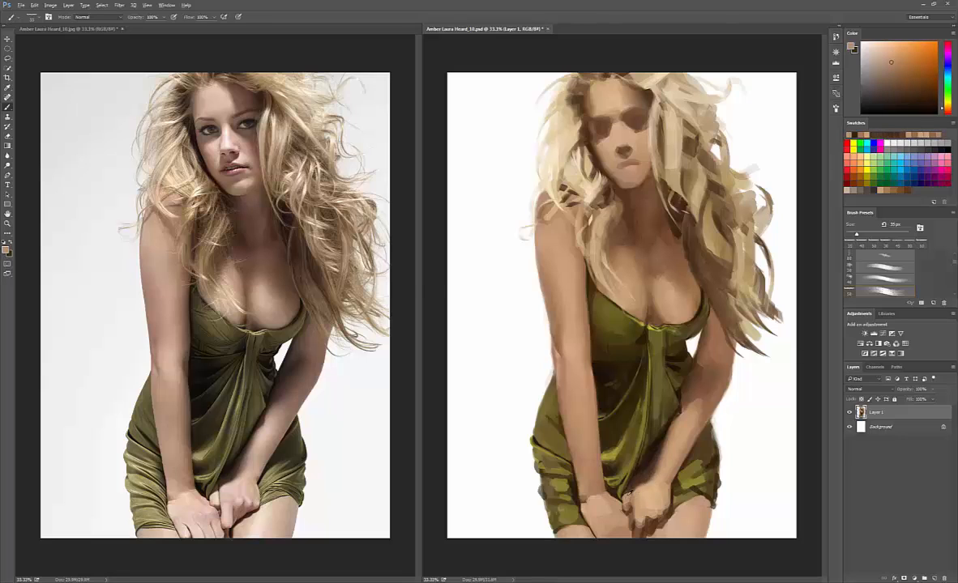
left_click(466, 167)
key("Return")
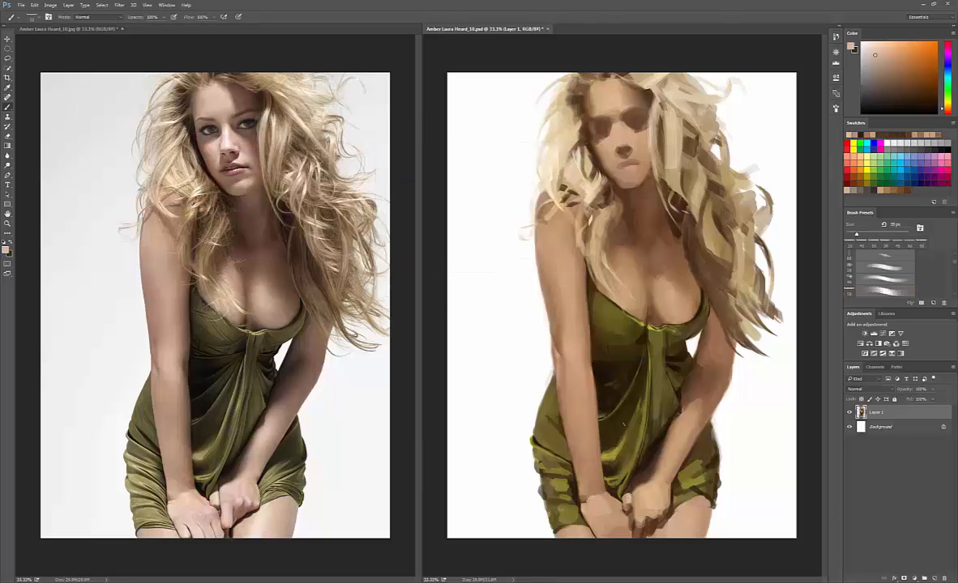
Step: Paint the thumb between the hands with sampled skin tones, then set the foreground colour to pale skin tone #dac4b1
left_click(590, 453, "alt")
left_click(584, 459, "alt")
left_click(580, 468, "alt")
left_click(579, 467, "alt")
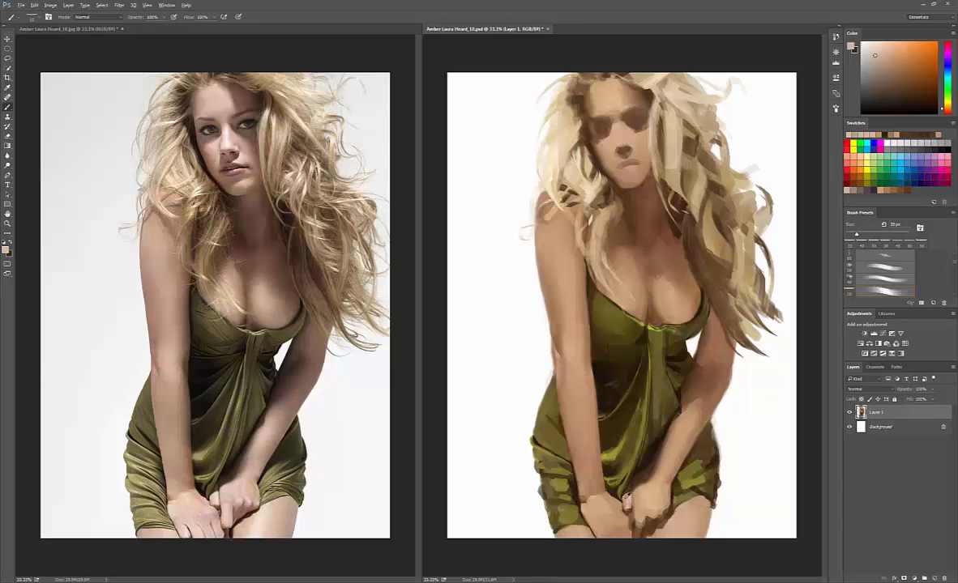
key("shift+F5")
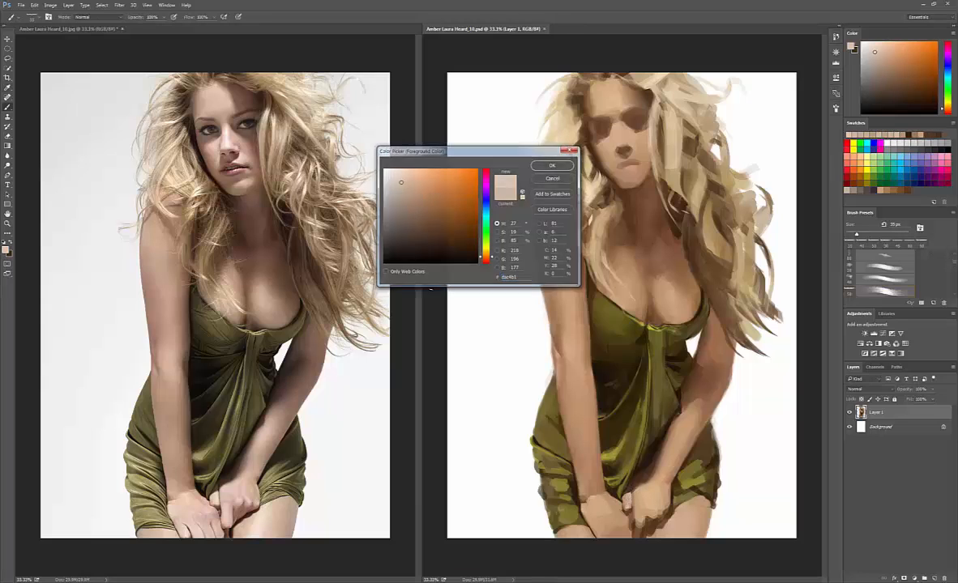
key("Return")
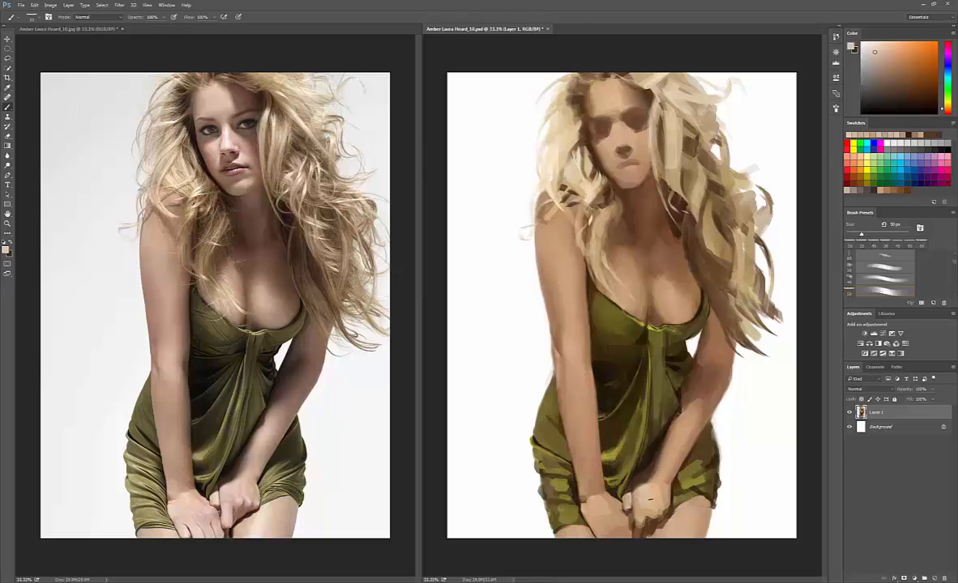
Step: Define the index finger and underside of the right hand with sampled skin and dark brown shadow tones
left_click(575, 471, "alt")
left_click(683, 441, "alt")
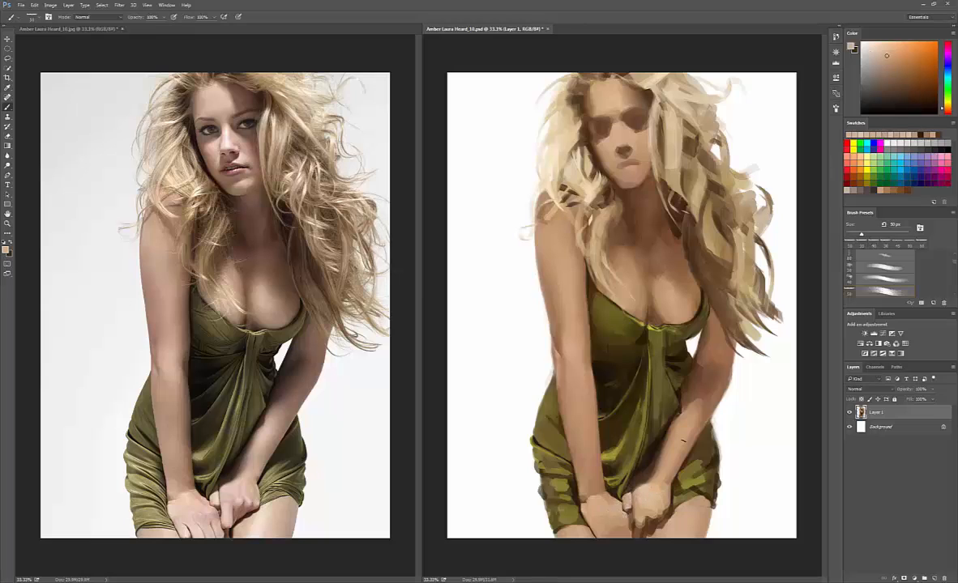
left_click(639, 518, "alt")
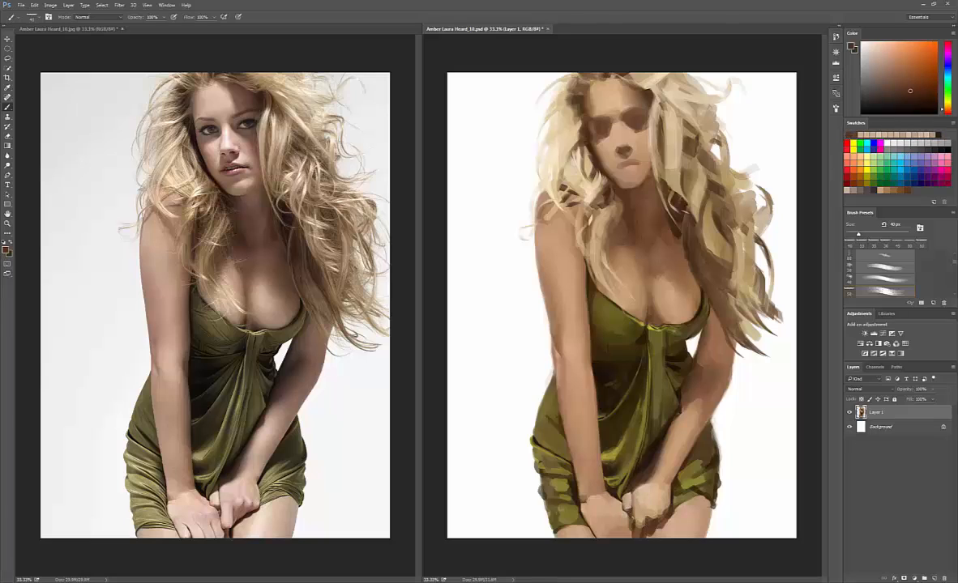
left_click(644, 507, "alt")
left_click(644, 511, "alt")
left_click(638, 520, "alt")
Step: Lighten the index finger and knuckles of the right hand with sampled pale skin tones using a 40 px brush
left_click(584, 478, "alt")
left_click(588, 482, "alt")
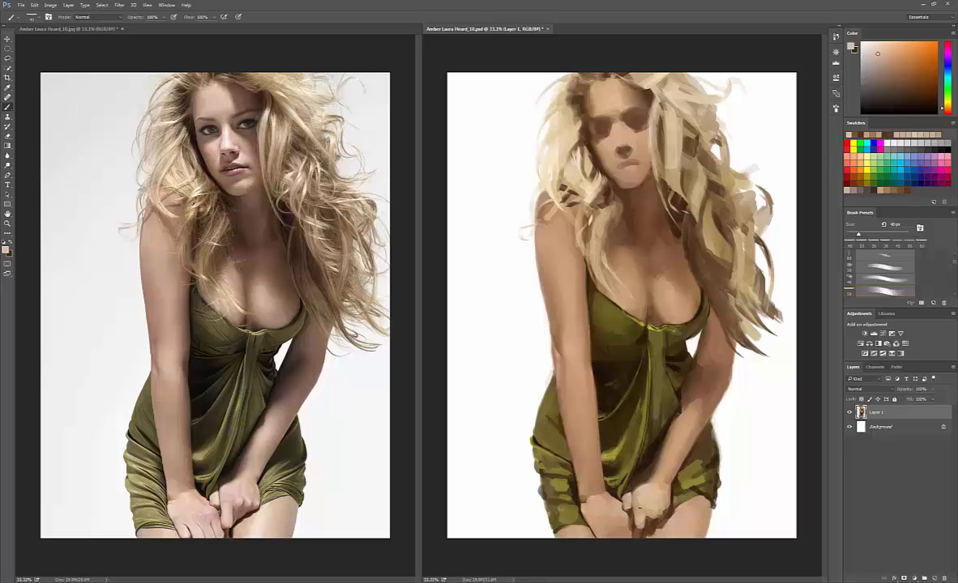
left_click(653, 502, "alt")
left_click(648, 508, "alt")
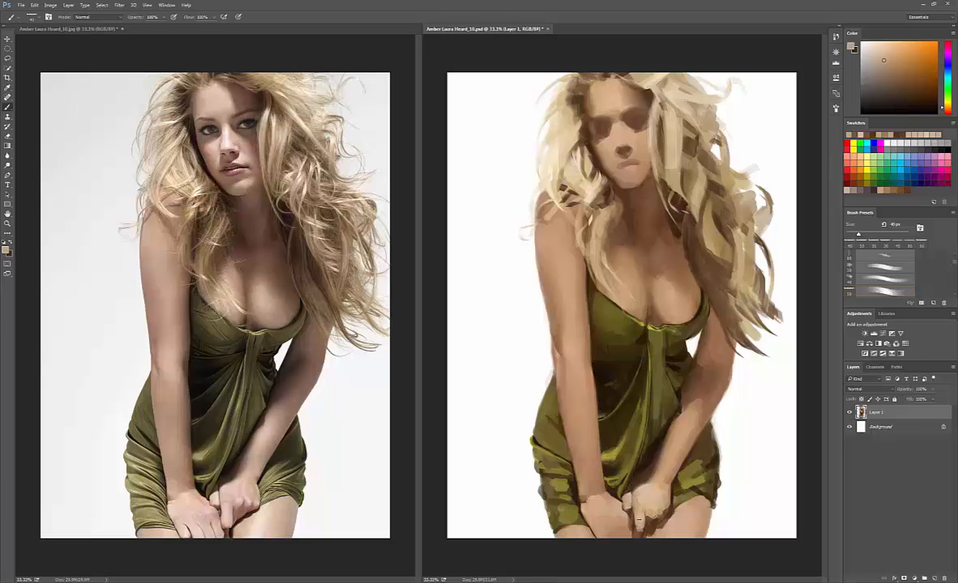
left_click(640, 518, "alt")
left_click(642, 525, "alt")
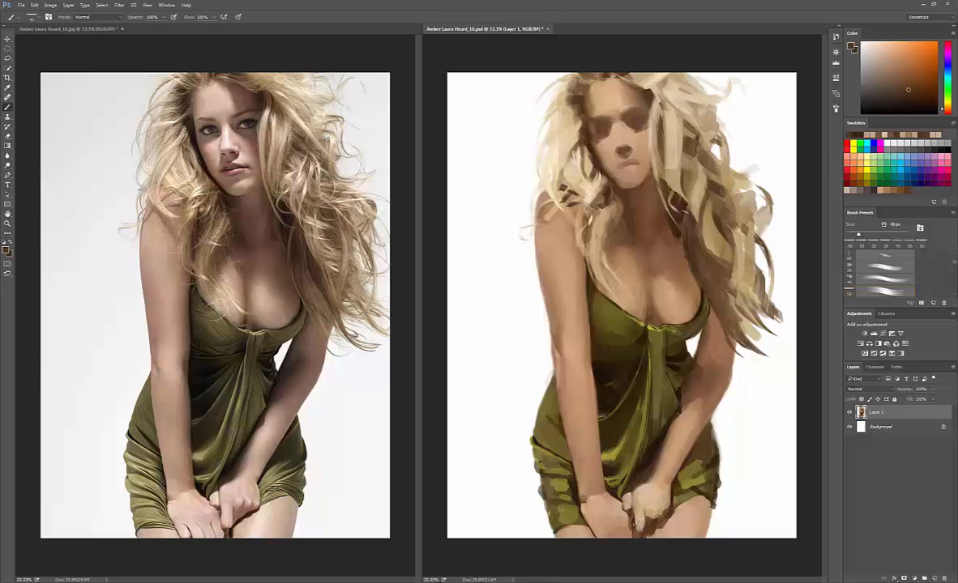
Step: Shape the index finger's edges and the shadow beneath it with skin tones sampled from the forearm and hand
left_click(583, 483, "alt")
left_click(585, 487, "alt")
left_click(588, 475, "alt")
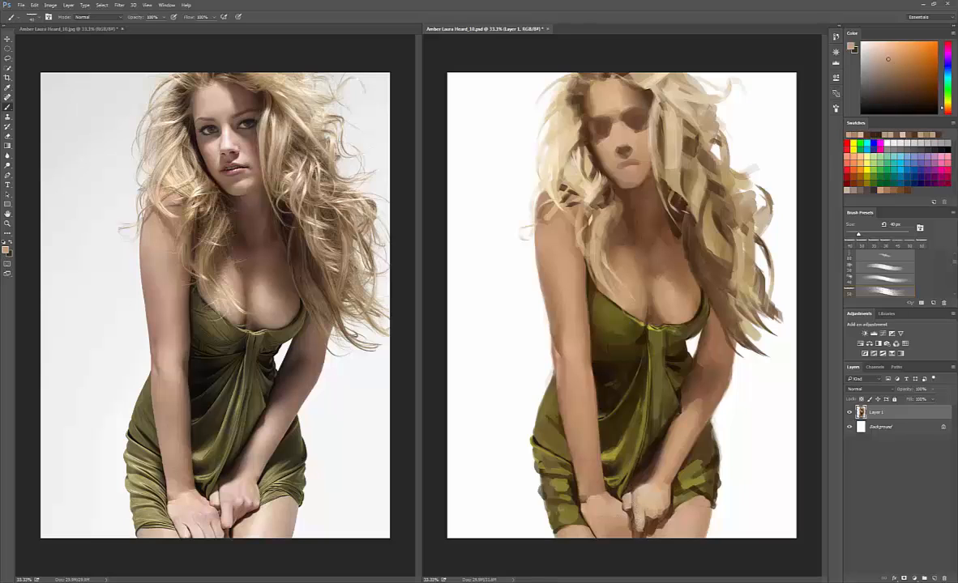
left_click(640, 506, "alt")
left_click(638, 512, "alt")
left_click(639, 509, "alt")
mouse_move(637, 517)
left_mouse_down()
mouse_move(640, 531)
mouse_move(656, 528)
left_mouse_up()
Step: Blend the back of the right hand, deepen the shadow under its fingers, and save the painting
left_click(649, 498, "alt")
left_click(658, 501, "alt")
left_click(660, 504, "alt")
left_click(648, 500, "alt")
left_click(654, 525, "alt")
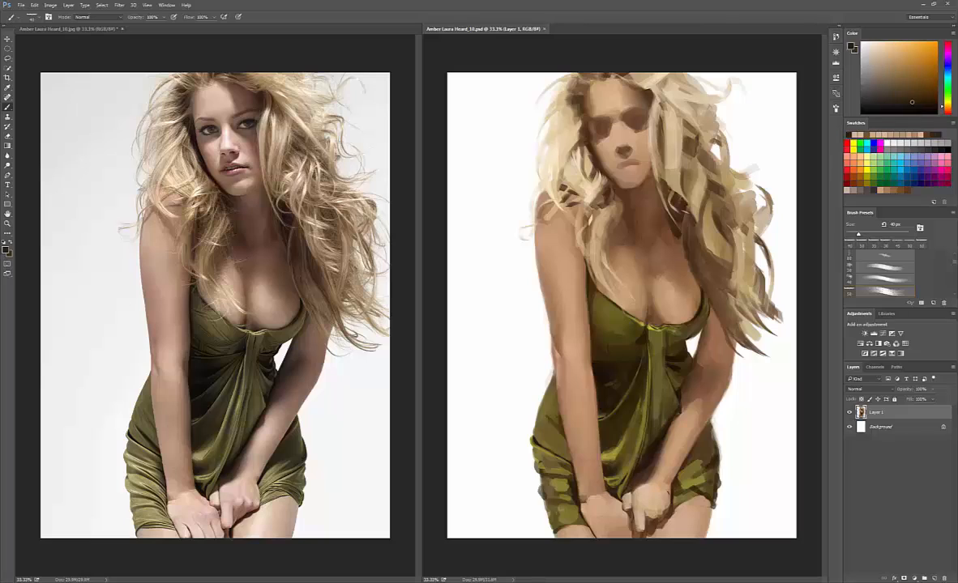
left_click(658, 516, "alt")
key("ctrl+s")
Step: Darken the gap around the fingers and touch up the central dress fold above the hands with sampled greens
left_click(640, 528, "alt")
left_click(627, 486, "alt")
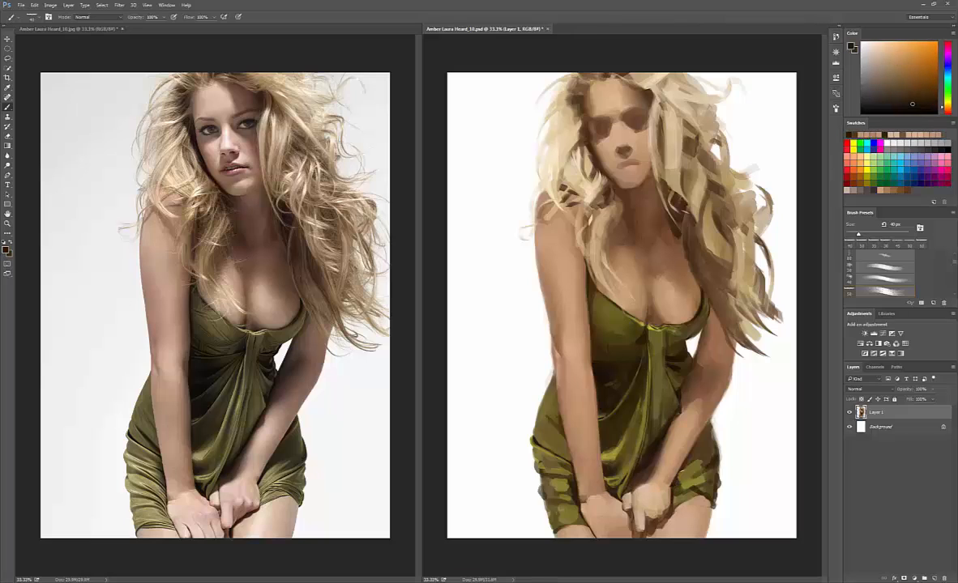
left_click_drag(625, 436, 627, 443)
left_click(629, 448, "alt")
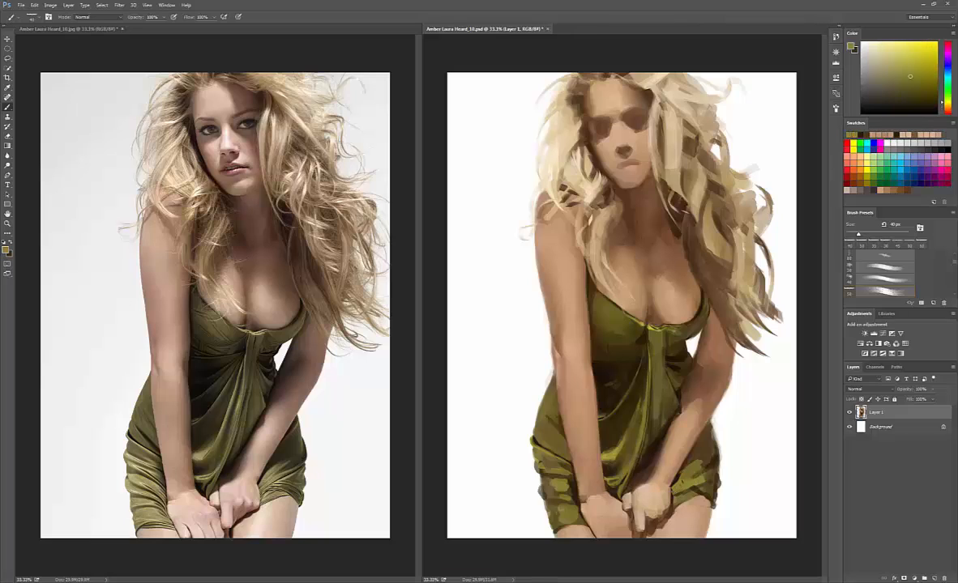
left_click(619, 459, "alt")
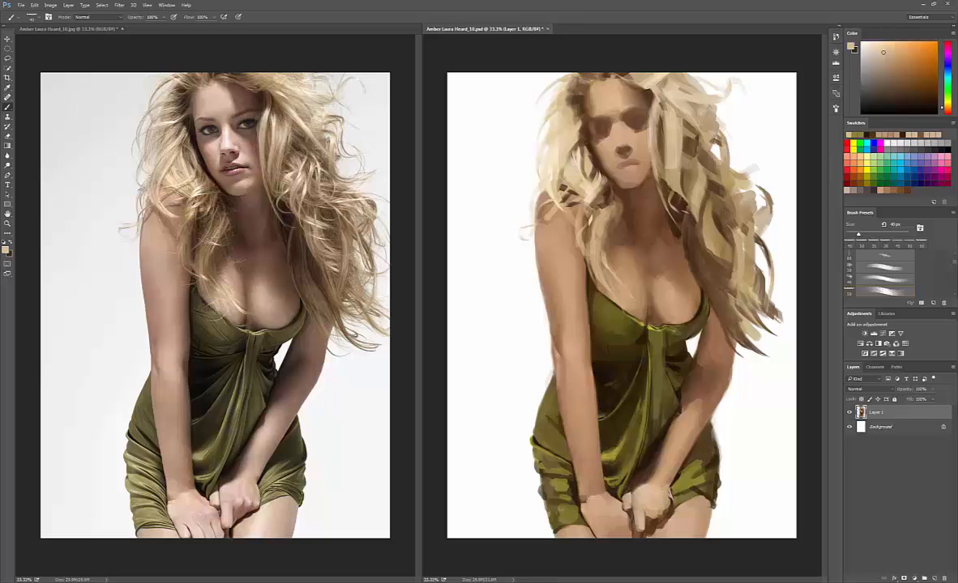
left_click_drag(620, 461, 617, 454)
Step: Paint the dress hem beside the right hand with sampled dark and olive green tones
left_click(674, 504, "alt")
mouse_move(673, 503)
left_mouse_down()
mouse_move(677, 492)
mouse_move(666, 512)
mouse_move(679, 491)
mouse_move(677, 500)
mouse_move(712, 504)
left_mouse_up()
left_click(688, 483, "alt")
left_click(668, 496, "alt")
left_click(688, 487, "alt")
left_click(662, 472, "alt")
Step: Refine the hem folds and the top of the right thigh with a 35 px brush and save the painting
key("[")
key("ctrl+s")
left_click(689, 486, "alt")
left_click(685, 489, "alt")
left_click(699, 510, "alt")
left_click(703, 509, "alt")
left_click(705, 511, "alt")
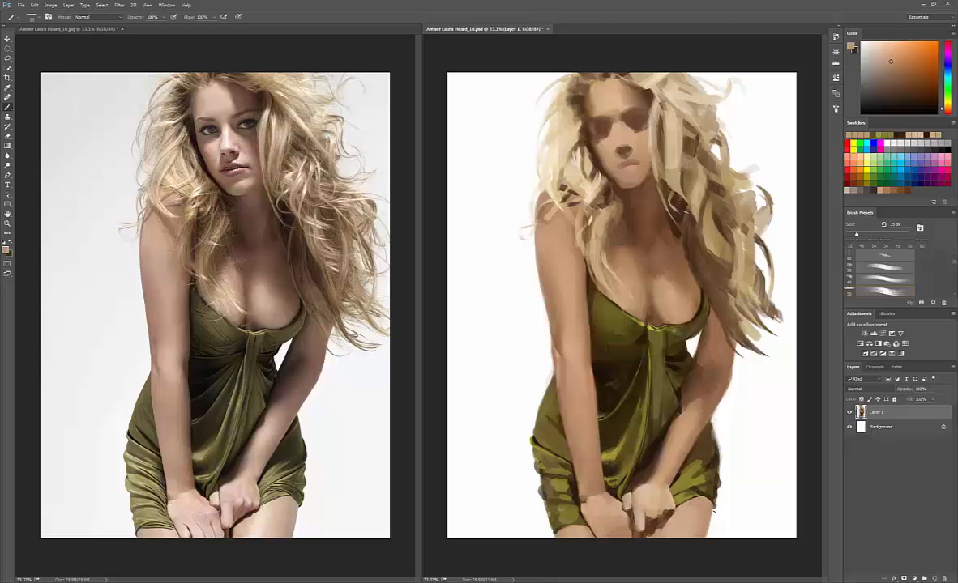
Step: Model the right hand's index finger and the shaded fingers beside it with sampled tones, then save the painting
left_click(644, 501, "alt")
mouse_move(643, 504)
left_mouse_down()
mouse_move(638, 525)
mouse_move(644, 512)
left_mouse_up()
left_click(643, 502, "alt")
left_click_drag(655, 514, 646, 528)
left_click(646, 525, "alt")
left_click(653, 506, "alt")
key("ctrl+s")
Step: Touch up the left hand's wrist and the shadow between the two hands with sampled tones and a smaller brush
left_click(594, 495, "alt")
mouse_move(590, 487)
left_mouse_down()
mouse_move(636, 520)
mouse_move(645, 509)
mouse_move(650, 527)
left_mouse_up()
left_click(629, 509, "alt")
key("bracketleft")
left_click(631, 514, "alt")
Step: Add sampled brown shadows between and under the right hand's fingers, then save the painting
left_click(646, 533, "alt")
left_click(653, 519, "alt")
left_click(654, 520, "alt")
left_click(646, 514, "alt")
key("bracketright")
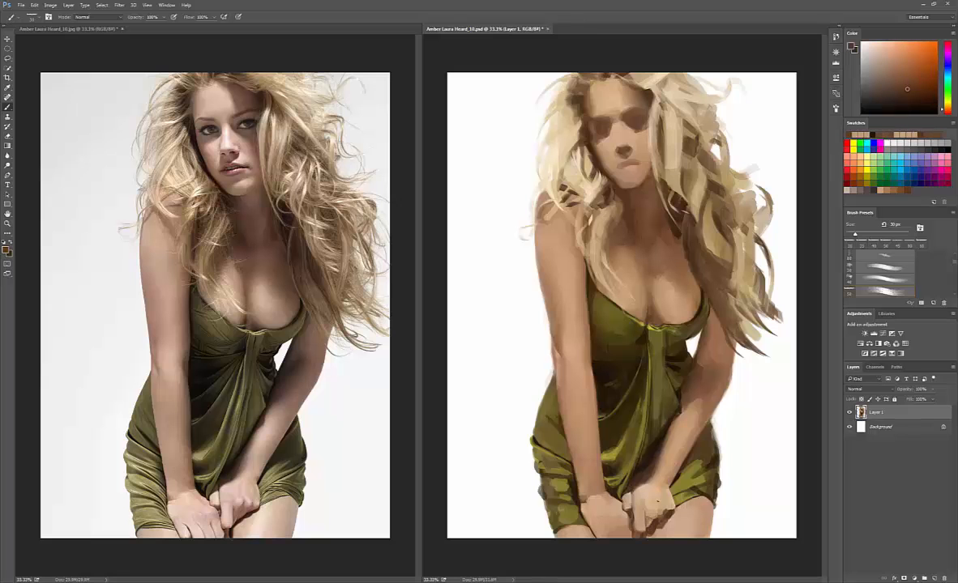
left_click_drag(643, 487, 646, 493)
key("ctrl+s")
Step: Enlarge the hands to 66.7% in both the reference and the painting, and smooth the back of the right hand
left_click(304, 449)
scroll(304, 449, "up", 2)
left_click_drag(303, 449, 373, 564)
left_click(568, 409)
scroll(568, 409, "up", 2)
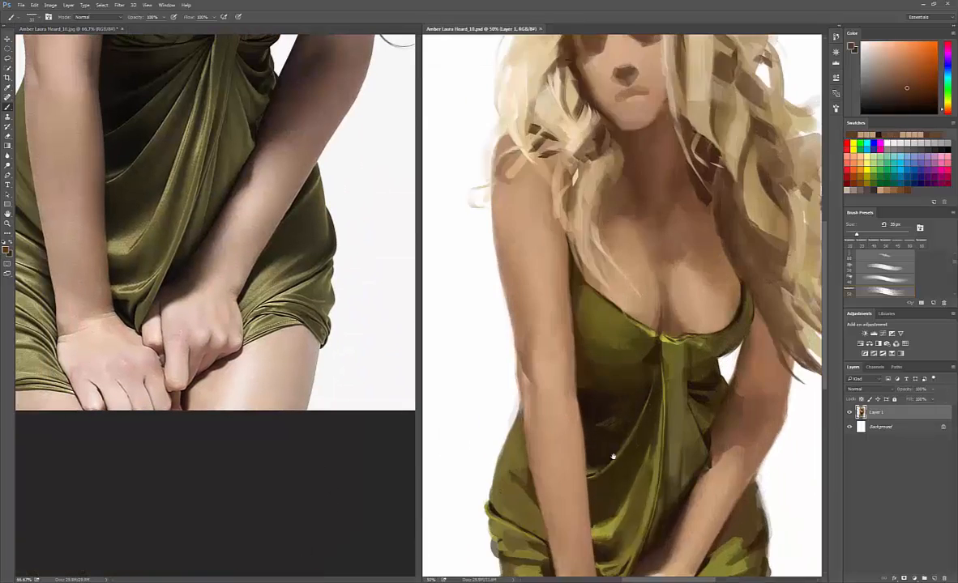
scroll(613, 454, "down", 5)
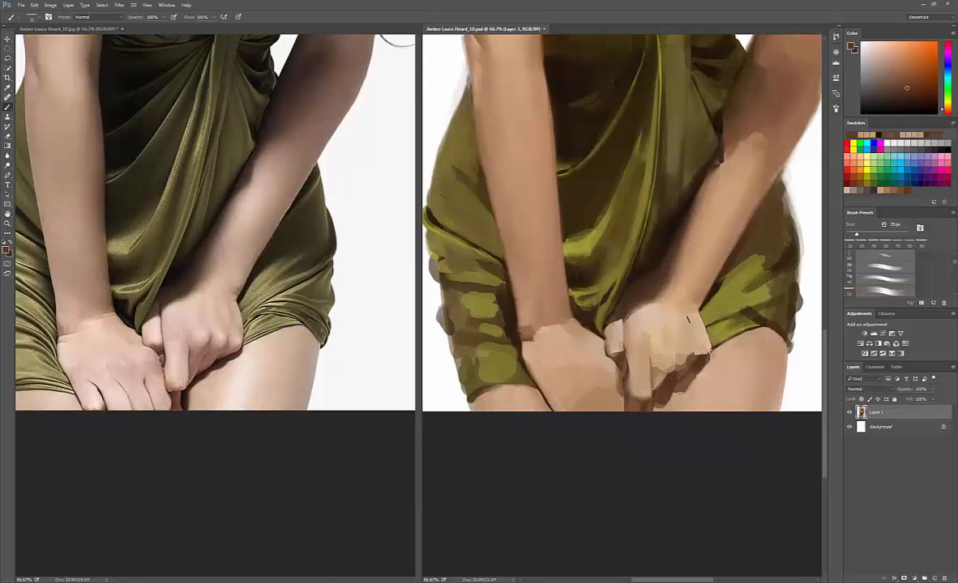
left_click(688, 317, "alt")
left_click_drag(685, 321, 679, 347)
Step: Darken the gap around the thumb and smooth the index finger with sampled shadow and skin tones
left_click(627, 367, "alt")
mouse_move(621, 361)
left_mouse_down()
mouse_move(624, 380)
mouse_move(621, 363)
left_mouse_up()
left_click(601, 333, "alt")
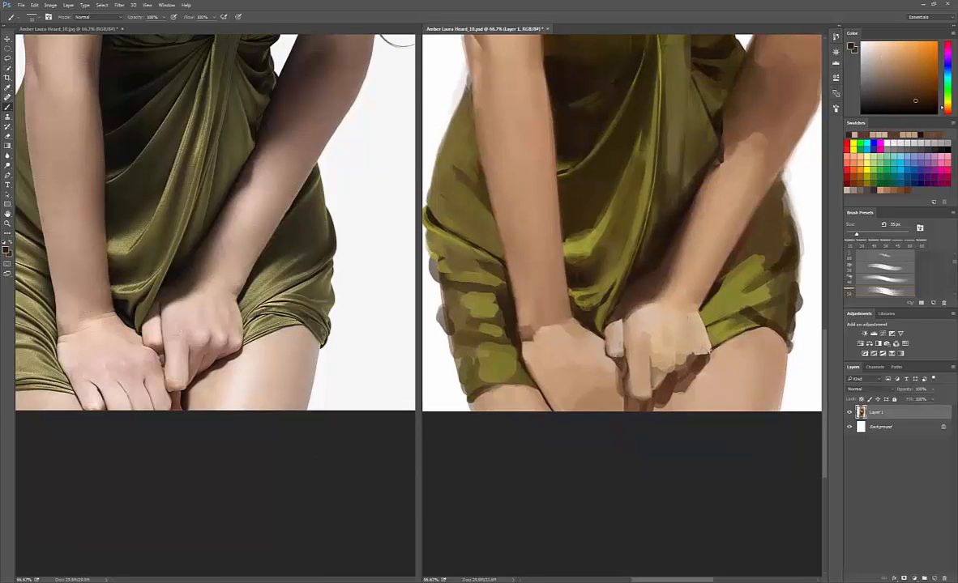
left_click_drag(595, 328, 604, 342)
mouse_move(631, 330)
left_mouse_down()
mouse_move(645, 290)
mouse_move(603, 333)
mouse_move(594, 317)
mouse_move(625, 340)
mouse_move(605, 335)
mouse_move(602, 353)
mouse_move(621, 373)
mouse_move(619, 347)
mouse_move(639, 383)
left_mouse_up()
left_click(596, 321, "alt")
left_click(608, 322, "alt")
Step: Clean up the edges of the thumb and the dress fold above it with a 25 px brush and sampled tones
key("bracketleft")
key("bracketleft")
left_click(606, 330, "alt")
left_click(606, 341, "alt")
left_click(562, 312, "alt")
left_click(598, 346, "alt")
Step: Refine the index finger's contour and fingertip shadow with sampled skin and brown tones
left_click(609, 361, "alt")
left_click(635, 364, "alt")
left_click(639, 375, "alt")
left_click_drag(640, 376, 651, 395)
left_click(654, 392, "alt")
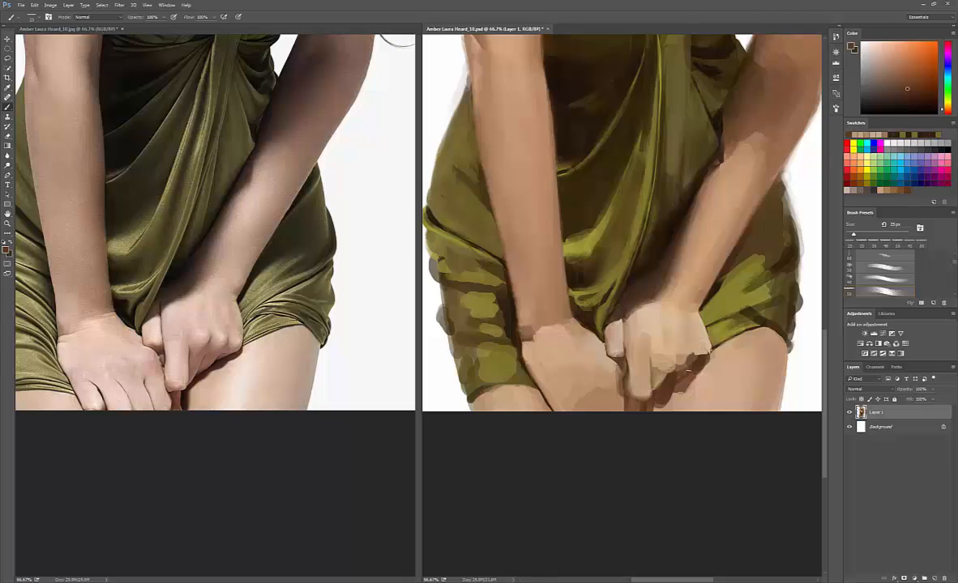
Step: Separate the curled fingers below the right hand's knuckles with sampled mid-tone browns
left_click(682, 361, "alt")
left_click(676, 365, "alt")
left_click(669, 366, "alt")
mouse_move(658, 360)
left_mouse_down()
mouse_move(672, 349)
mouse_move(682, 372)
mouse_move(701, 357)
left_mouse_up()
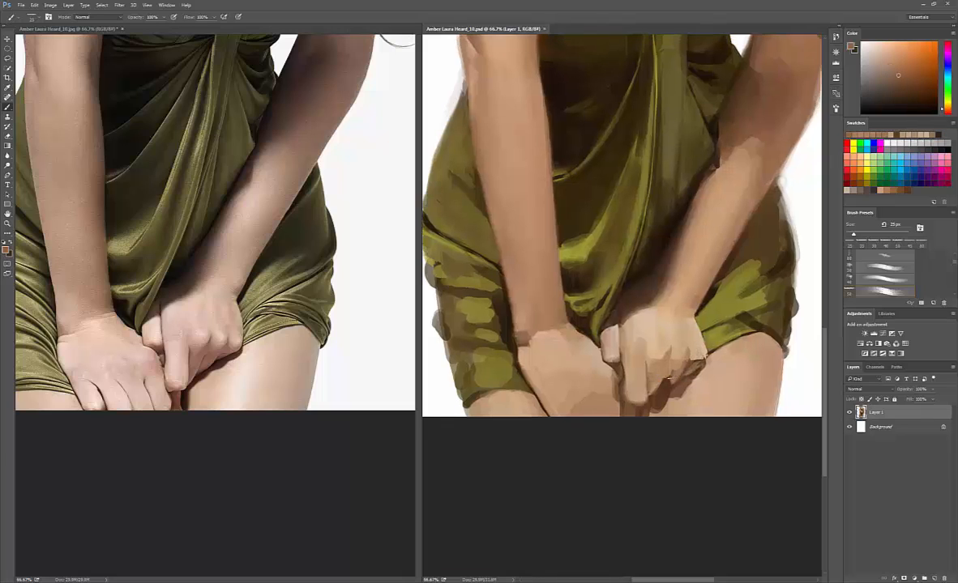
Step: Darken the shadow under the curled fingers beside the index fingertip with sampled dark browns
left_click(666, 388, "alt")
left_click_drag(672, 377, 647, 396)
left_click(666, 390, "alt")
left_click(653, 396, "alt")
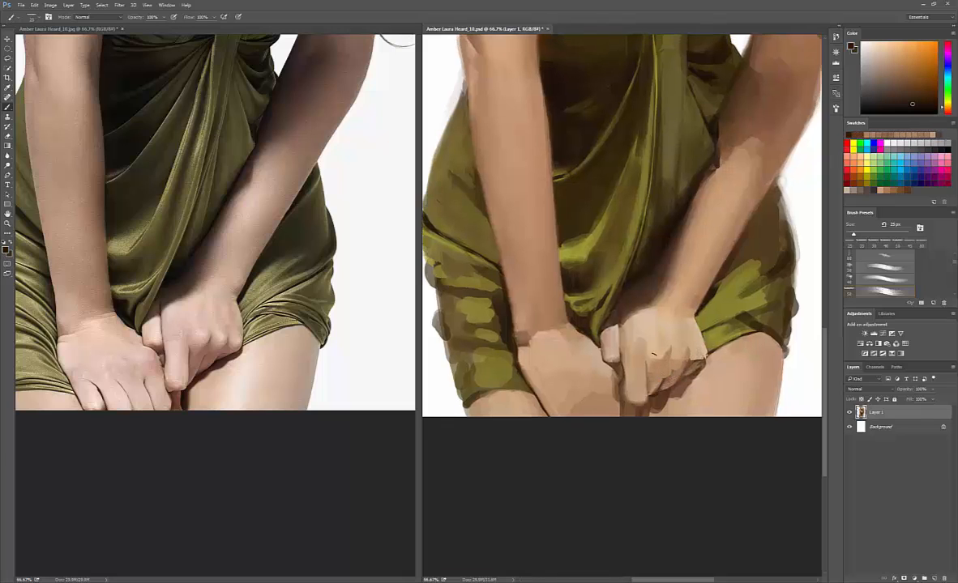
Step: Define the shaded side of the index finger with a 20 px brush and sampled brown and skin tones
key("bracketleft")
left_click(655, 387, "alt")
mouse_move(653, 392)
left_mouse_down()
mouse_move(664, 353)
mouse_move(671, 361)
mouse_move(653, 361)
left_mouse_up()
left_click(656, 389, "alt")
left_click(651, 378, "alt")
left_click(655, 363, "alt")
left_click(663, 352, "alt")
Step: Blend the index finger's knuckle with a 30 px brush and shade the neighbouring curled fingers with sampled tones
key("bracketright")
key("bracketright")
left_click(654, 349, "alt")
left_click(649, 348, "alt")
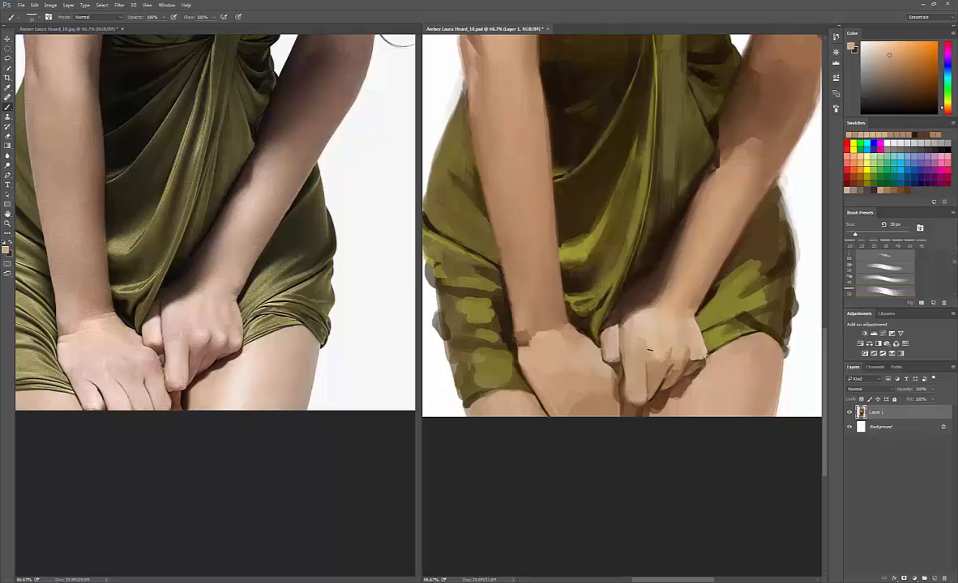
left_click(678, 366, "alt")
left_click(669, 392, "alt")
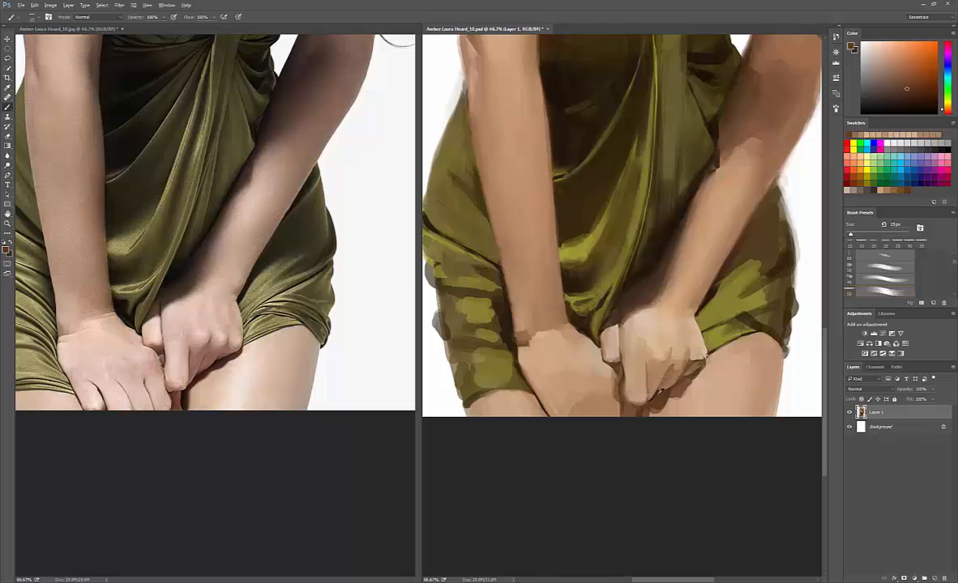
Step: Sharpen the dark shadow beneath the index fingertip and the curled fingers with a 20 px brush
left_click(655, 405, "alt")
key("bracketright")
left_click_drag(647, 404, 652, 402)
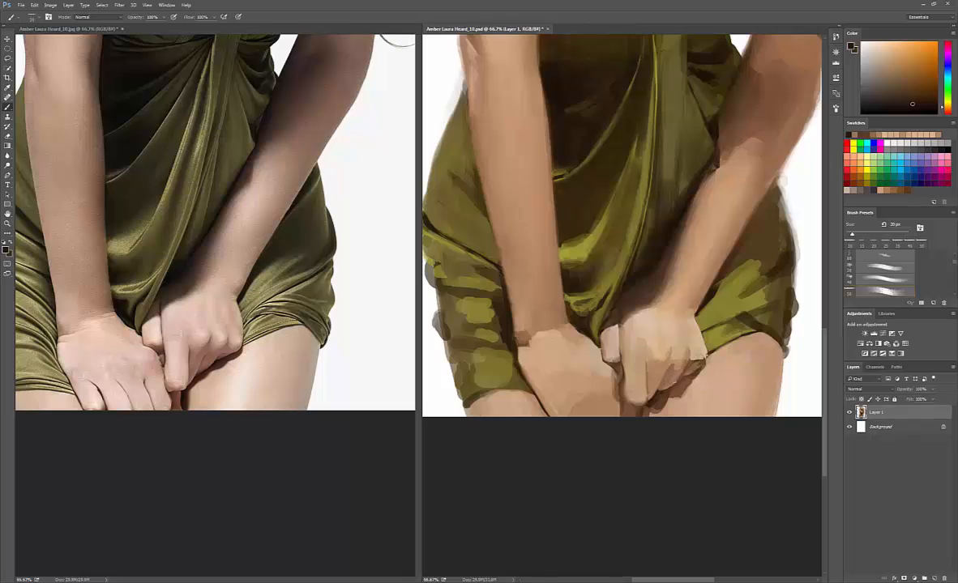
left_click(630, 343, "alt")
left_click(681, 354, "alt")
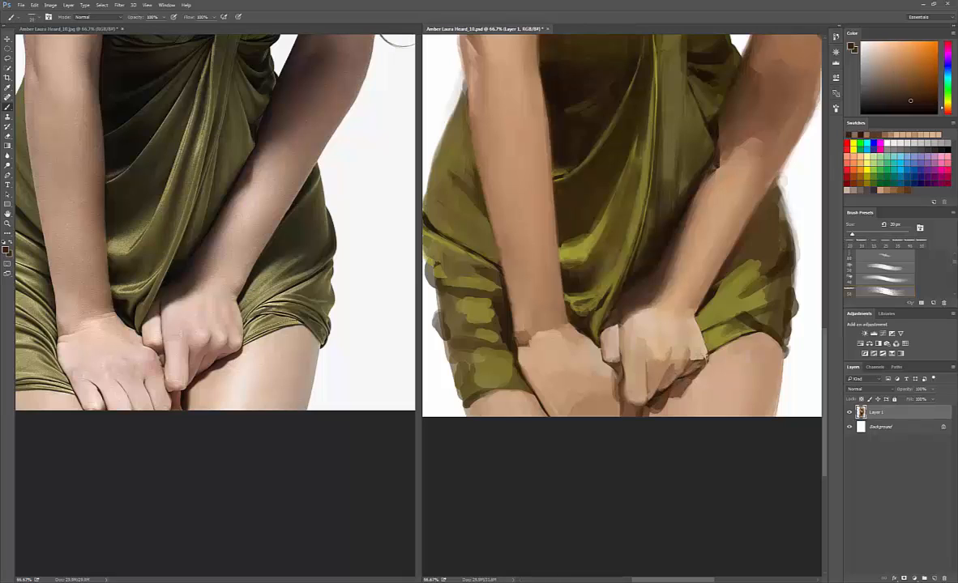
Step: Smooth the outer edge and back of the right hand with sampled pale skin tones
left_click(690, 332, "alt")
mouse_move(695, 329)
left_mouse_down()
mouse_move(685, 328)
mouse_move(700, 342)
left_mouse_up()
left_click(688, 334, "alt")
left_click(690, 337, "alt")
left_click(691, 324, "alt")
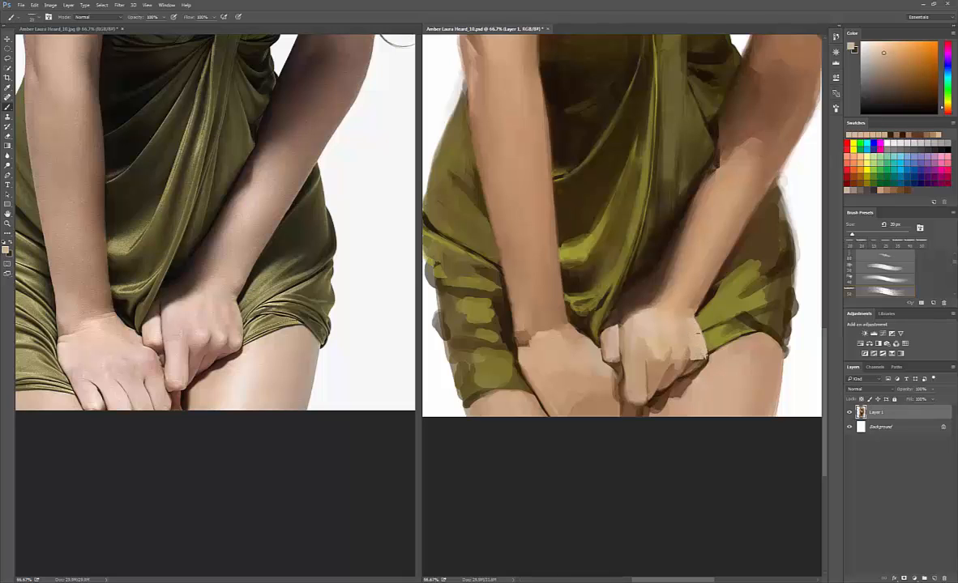
left_click_drag(646, 325, 647, 335)
Step: Round off the little finger's shaded edge and touch up the skin beside the thumb with sampled tones
left_click(690, 368, "alt")
left_click_drag(702, 356, 693, 362)
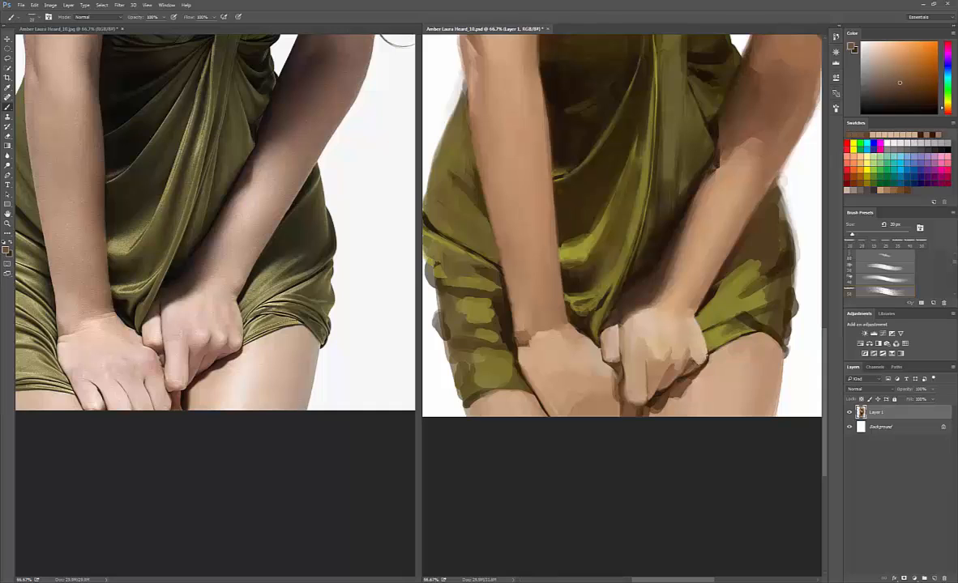
key("bracketleft")
left_click(690, 367, "alt")
left_click_drag(625, 342, 632, 350)
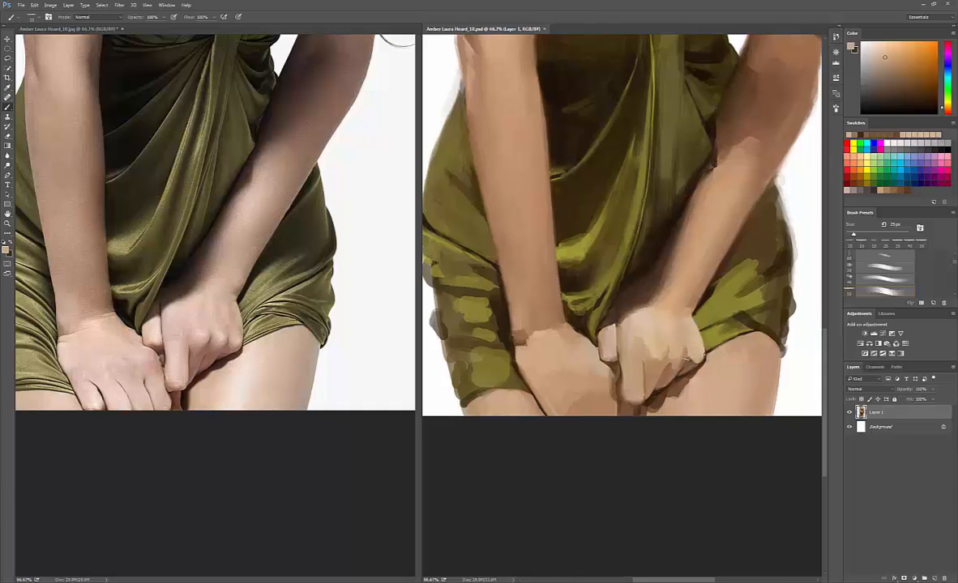
Step: Model the little finger and its knuckle with a 25 px brush and sampled skin and shadow tones
left_click(687, 356, "alt")
left_click(685, 353, "alt")
left_click_drag(682, 353, 681, 360)
left_click(687, 362, "alt")
left_click(695, 361, "alt")
left_click(642, 334, "alt")
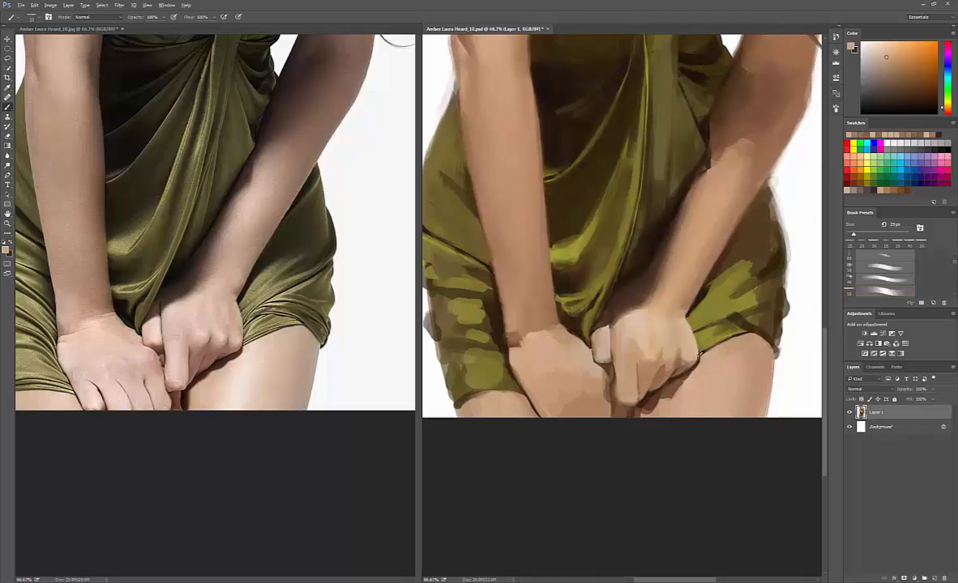
Step: Blend the outer knuckles and back of the right hand into each other with closely sampled skin tones
left_click(655, 387, "alt")
mouse_move(691, 337)
left_mouse_down()
mouse_move(677, 313)
mouse_move(681, 342)
left_mouse_up()
left_click(683, 339, "alt")
left_click(687, 339, "alt")
left_click(683, 339, "alt")
left_click(679, 337, "alt")
left_click(674, 332, "alt")
left_click(674, 330, "alt")
left_click(675, 326, "alt")
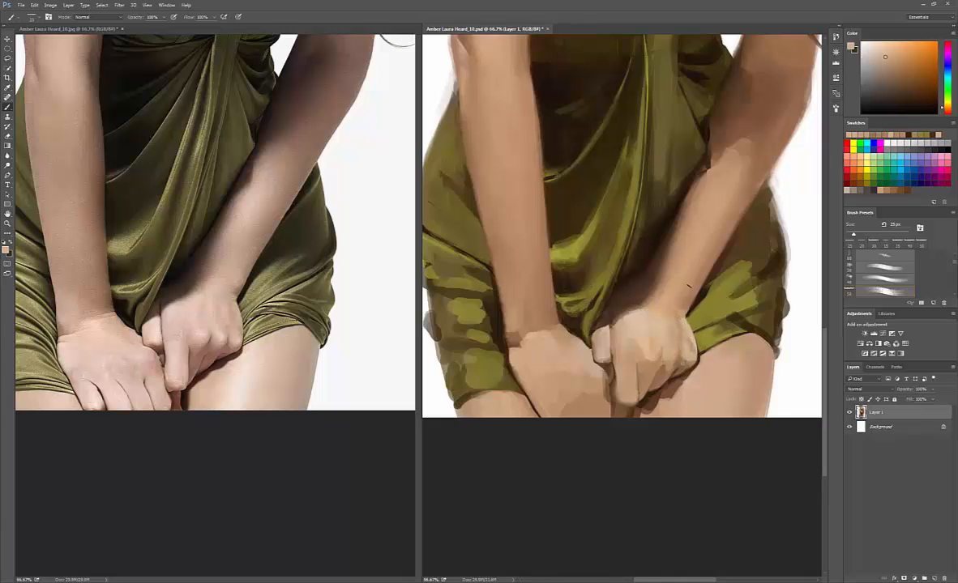
Step: Blend the wrist into the back of the right hand with sampled skin tones, using brush sizes of 40 px and 30 px
left_click(691, 343, "alt")
left_click(664, 309, "alt")
key("bracketright")
key("bracketright")
key("bracketright")
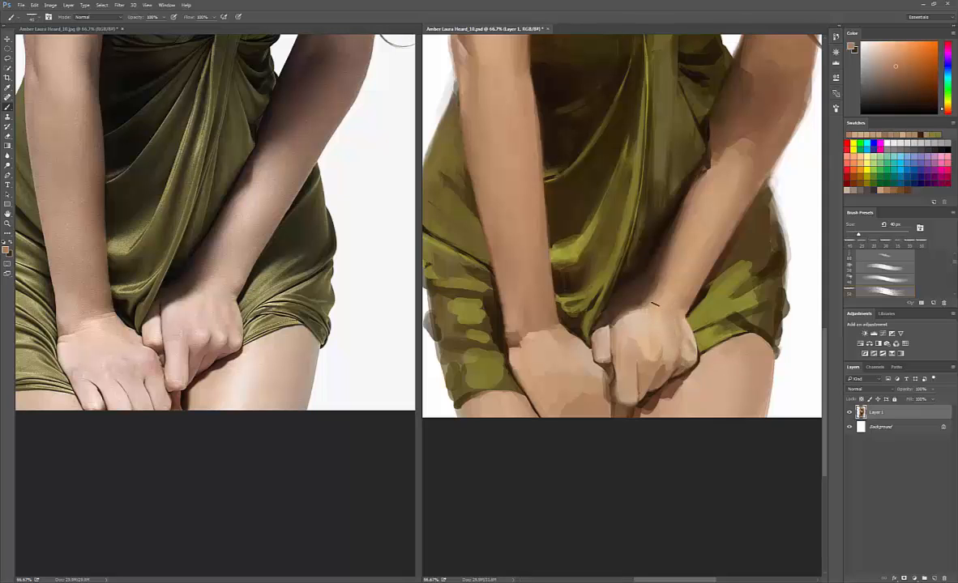
left_click(678, 391, "alt")
key("bracketleft")
key("bracketleft")
Step: Compare the whole painted figure with the full reference photo, both zoomed out to 33.33%
key("ctrl+minus")
key("ctrl+minus")
key("ctrl+minus")
key("ctrl+plus")
left_click(317, 431)
key("ctrl+minus")
key("ctrl+minus")
key("ctrl+minus")
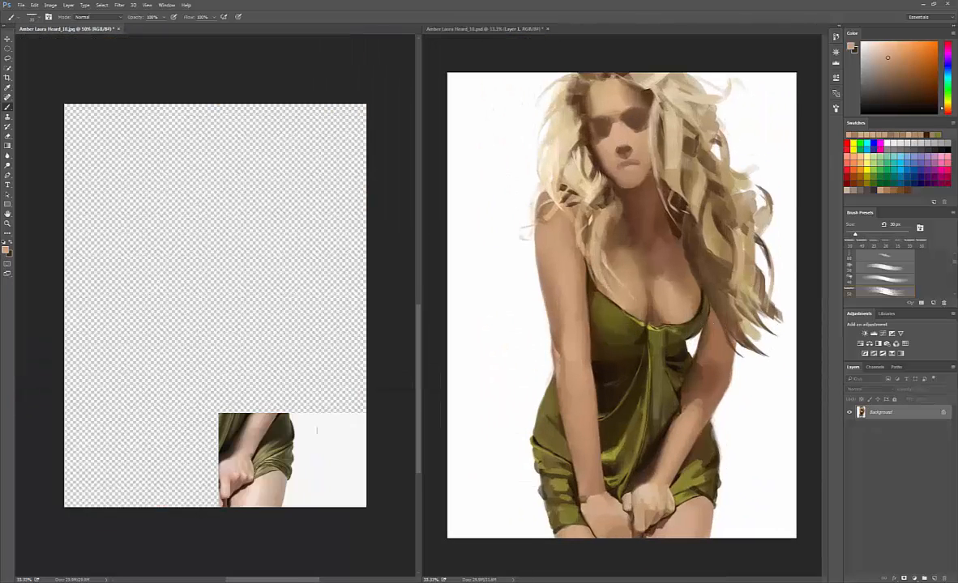